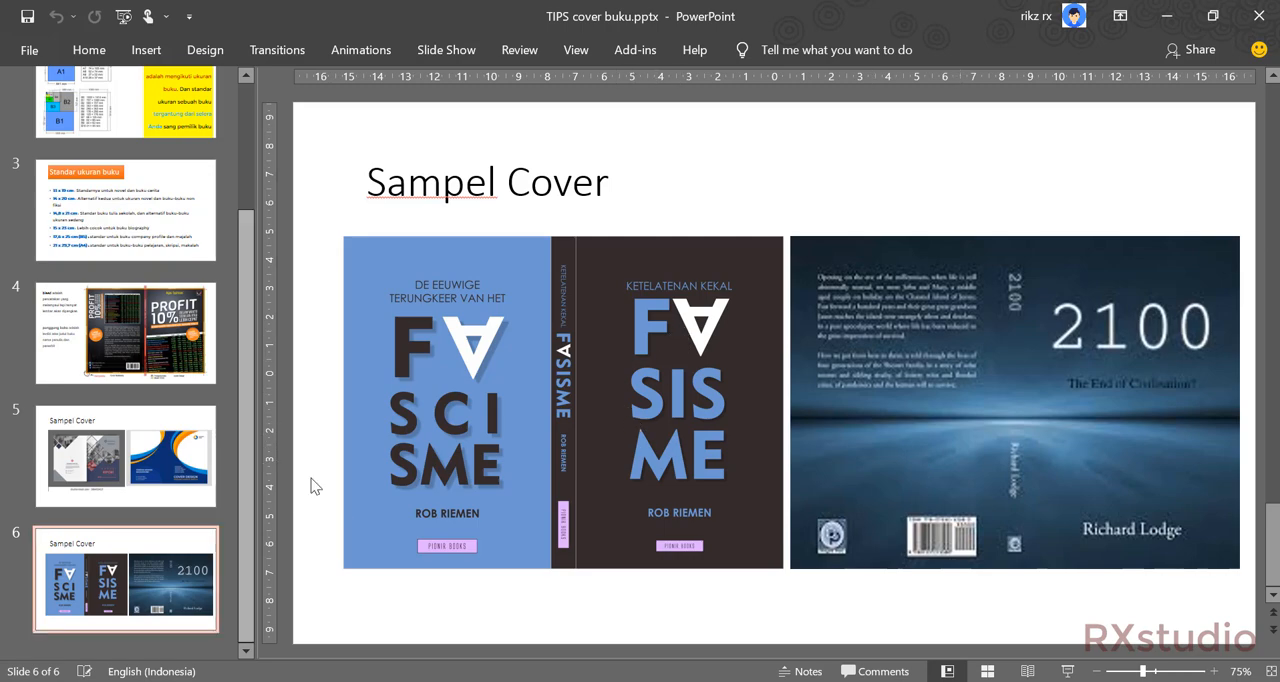
Review the A4 book size, 21 x 29,7 cm, on the slide of standard book sizes.
{"action": "left_click", "coordinate": [160, 233]}
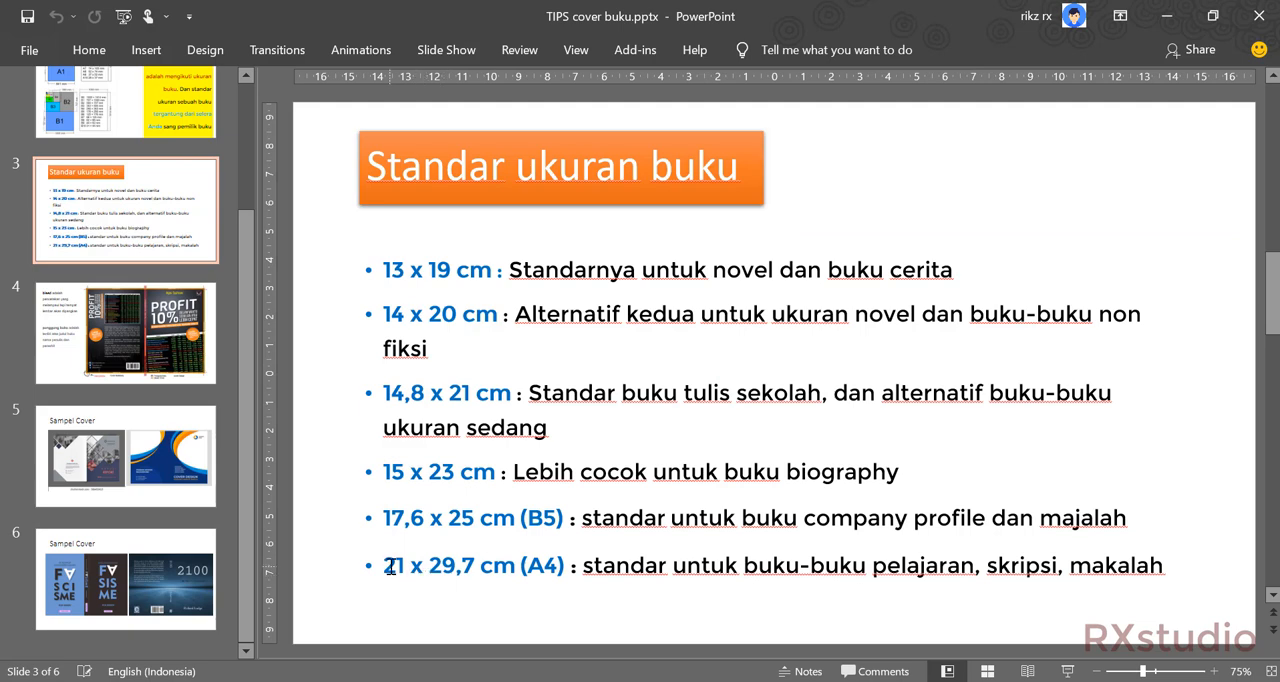
{"action": "left_click_drag", "start_coordinate": [384, 566], "coordinate": [566, 574]}
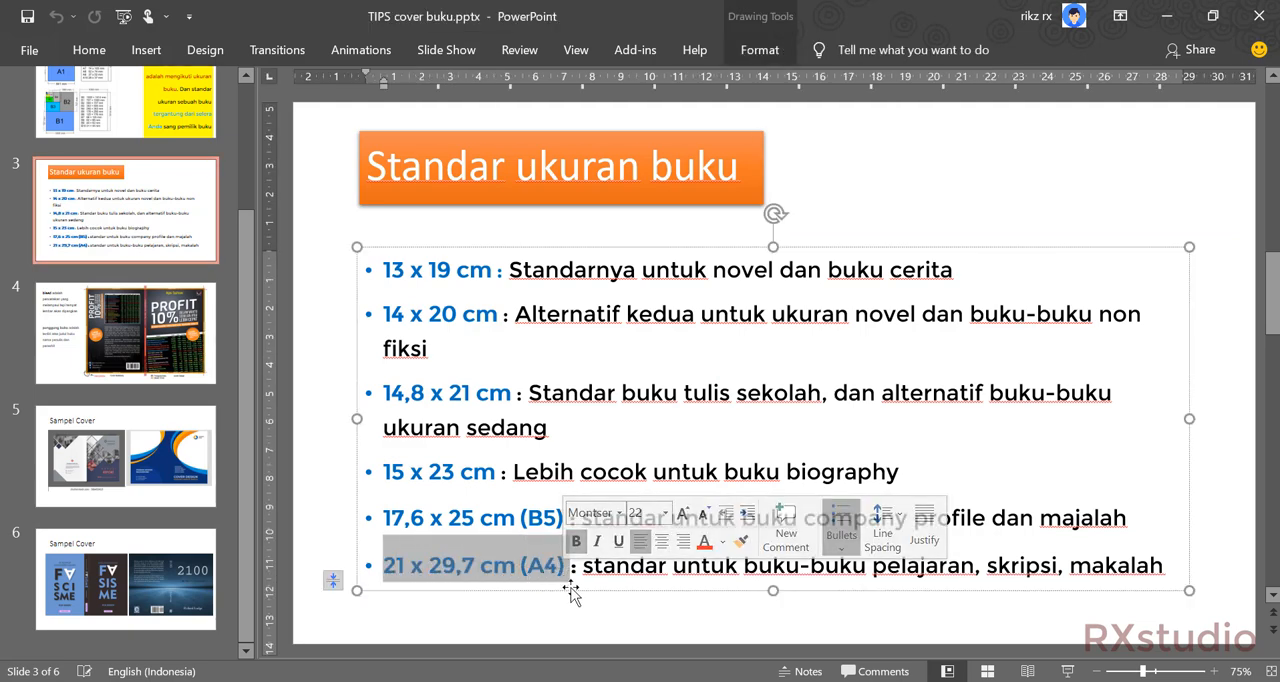
{"action": "left_click", "coordinate": [566, 580]}
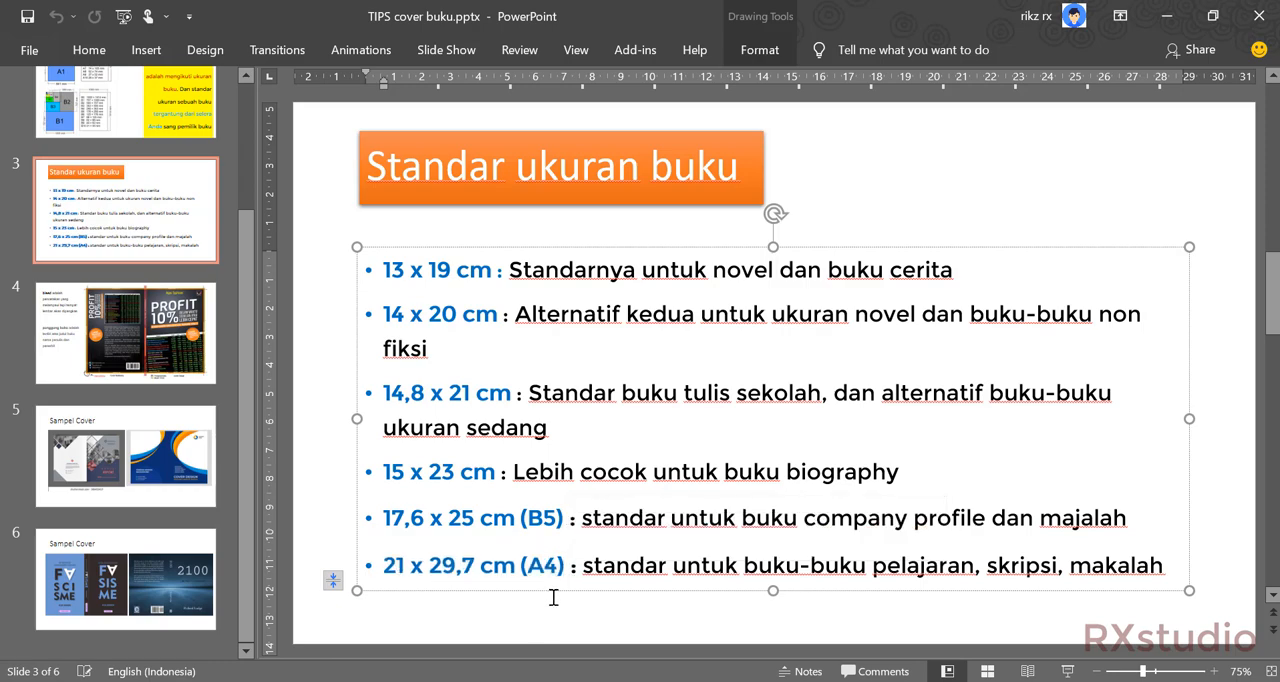
Launch CorelDRAW 2018 and create a new A4 document, 210 x 297 mm, in CMYK at 300 dpi.
{"action": "key", "text": "super"}
{"action": "type", "text": "corel"}
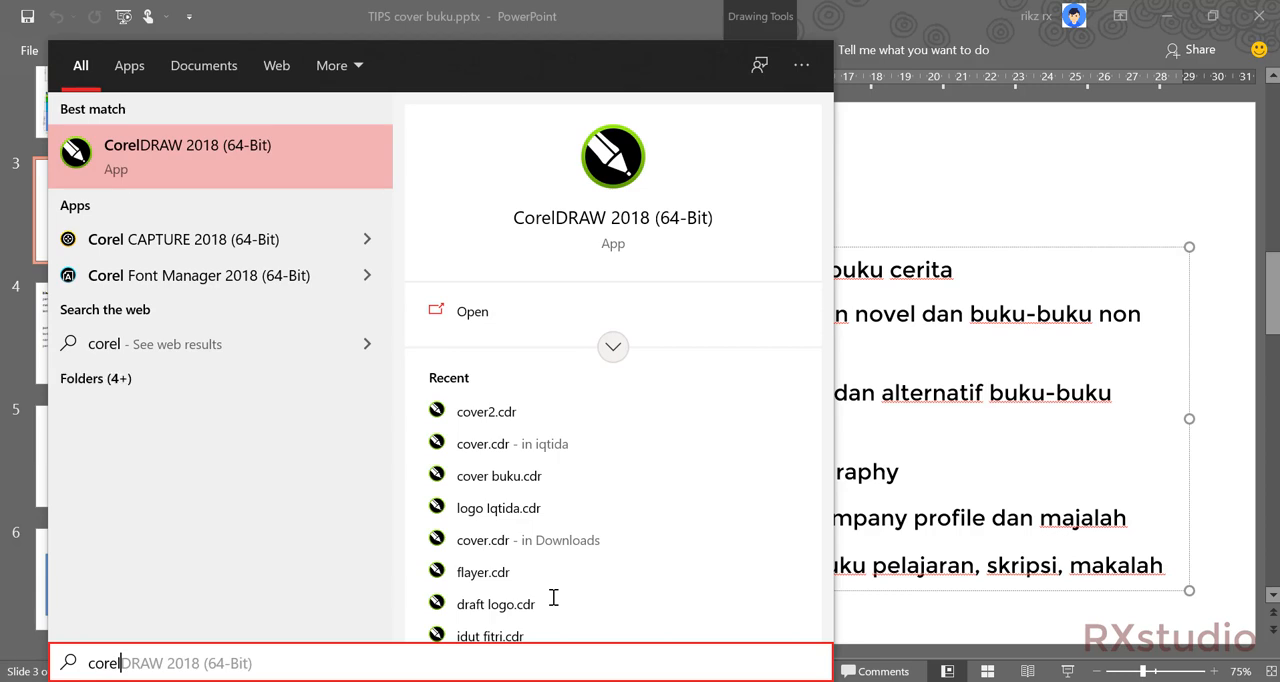
{"action": "key", "text": "Return"}
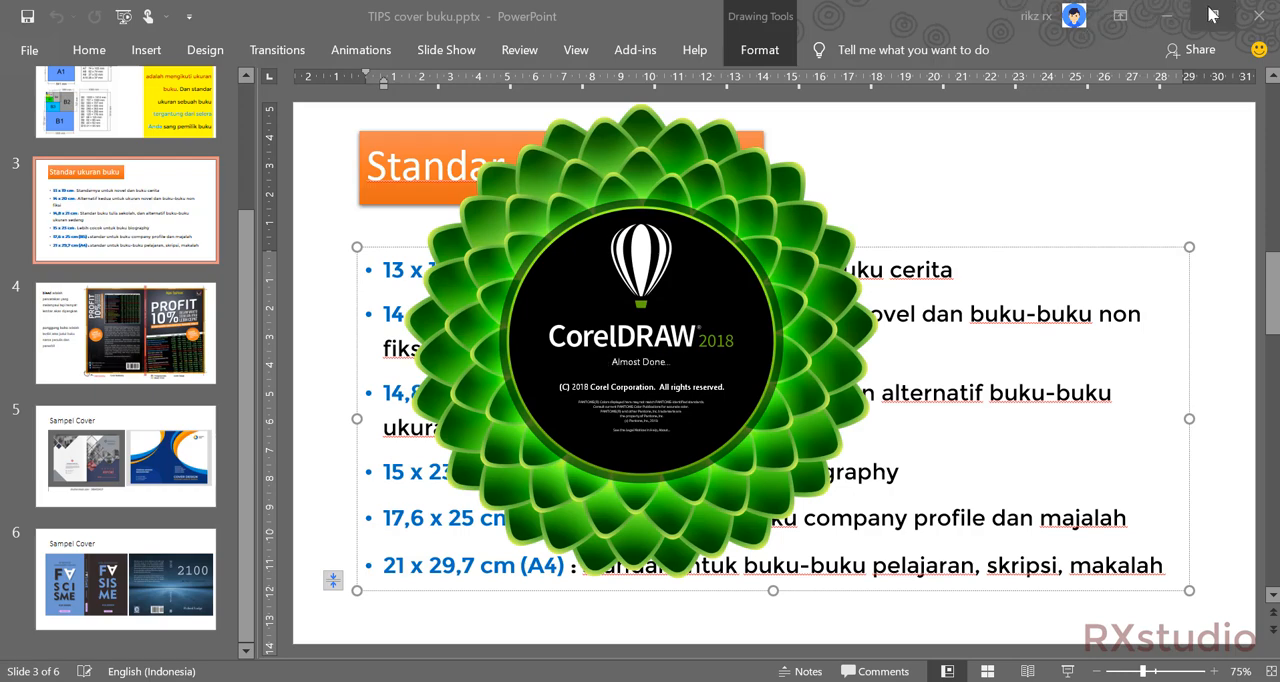
{"action": "left_click", "coordinate": [1170, 16]}
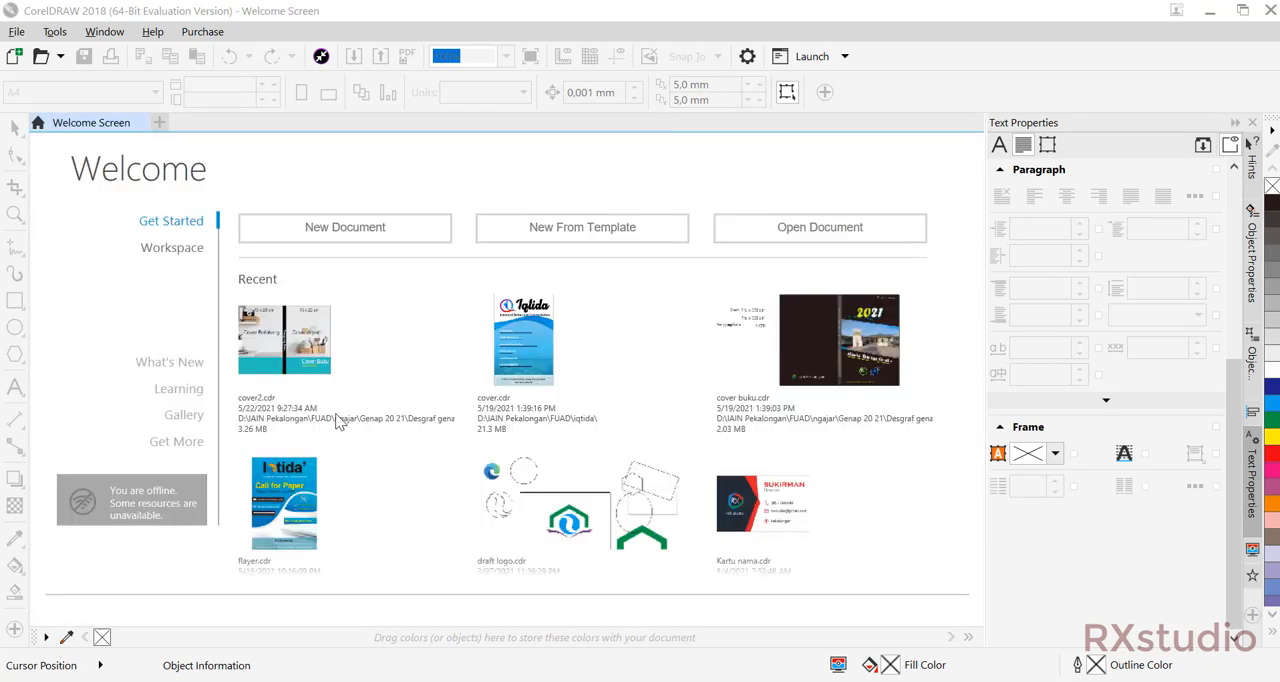
{"action": "left_click", "coordinate": [324, 238]}
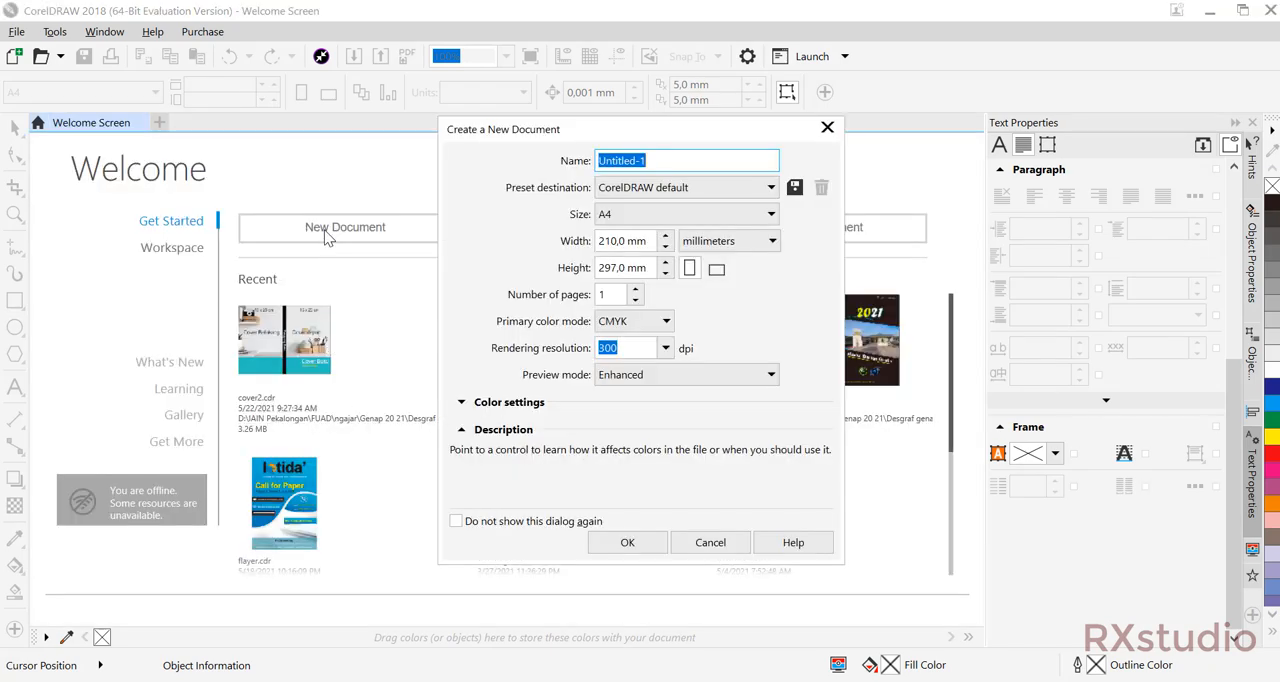
{"action": "left_click", "coordinate": [630, 542]}
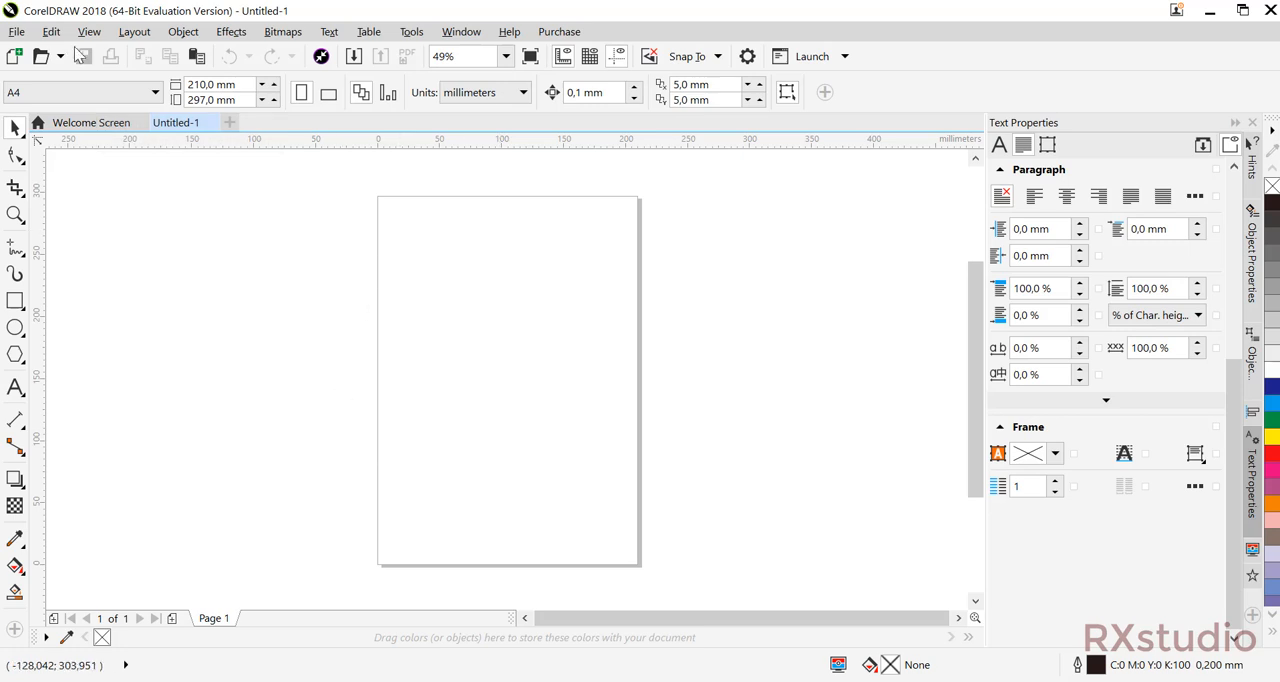
{"action": "left_click", "coordinate": [119, 99]}
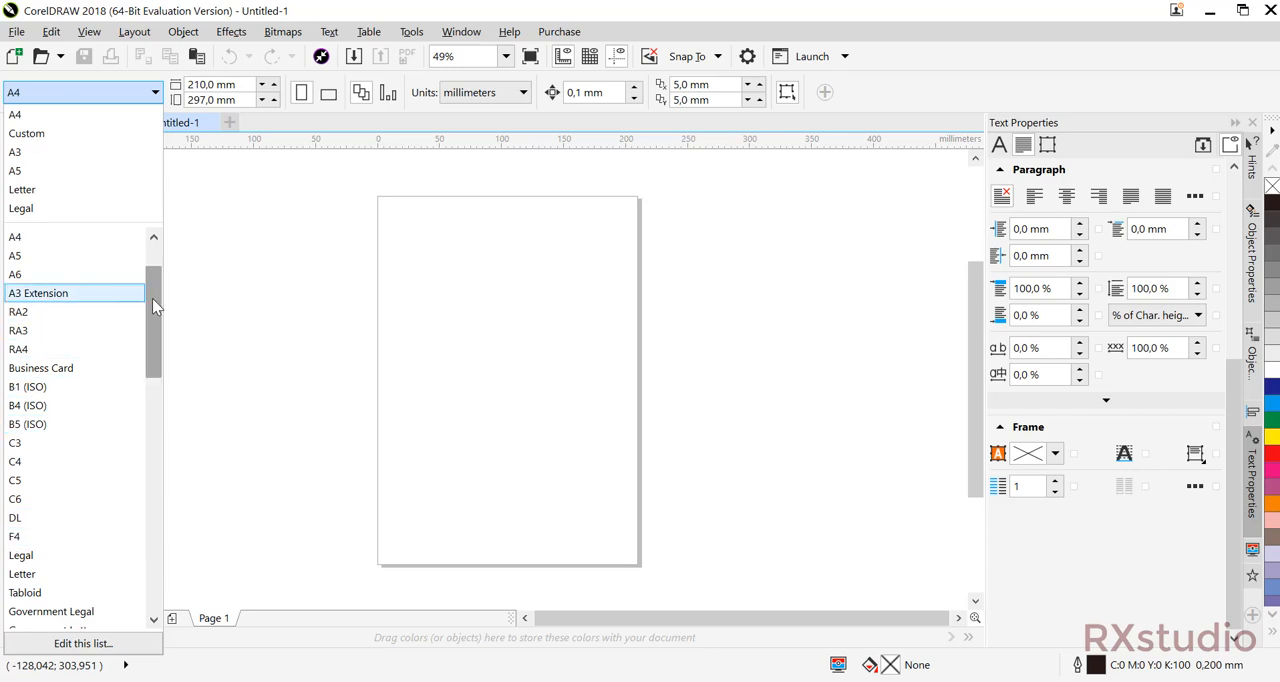
{"action": "left_click_drag", "start_coordinate": [152, 298], "coordinate": [166, 358]}
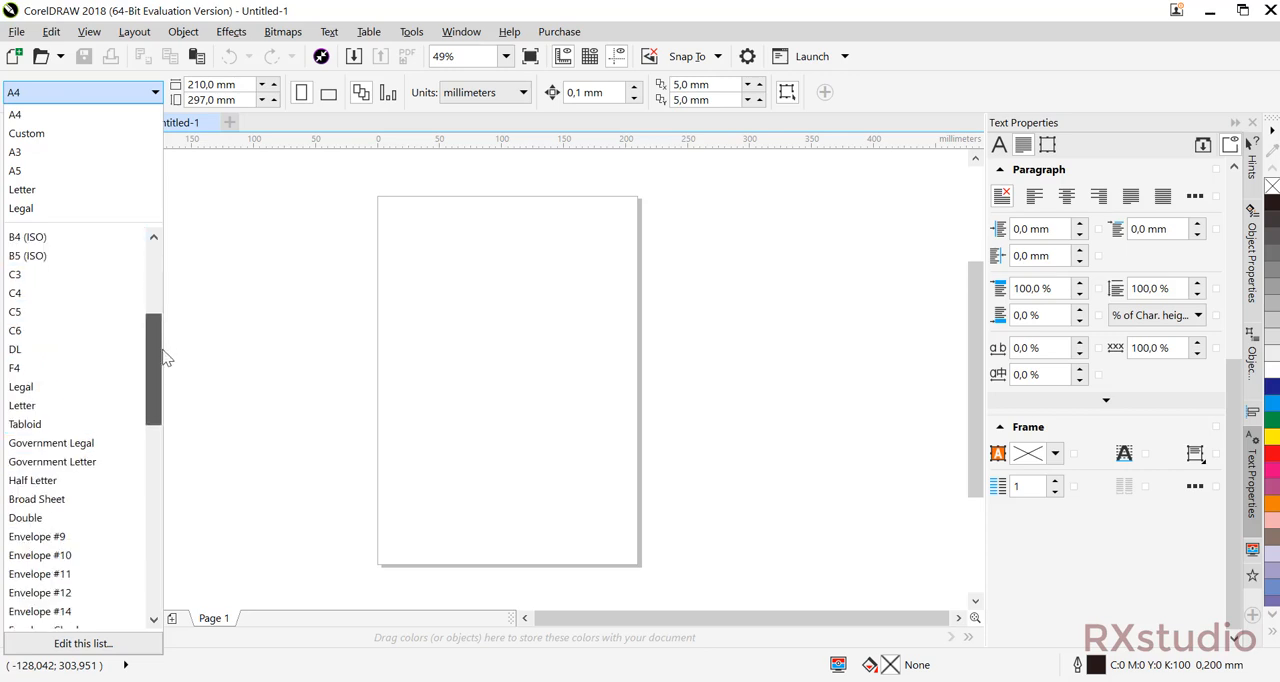
{"action": "left_click", "coordinate": [311, 301]}
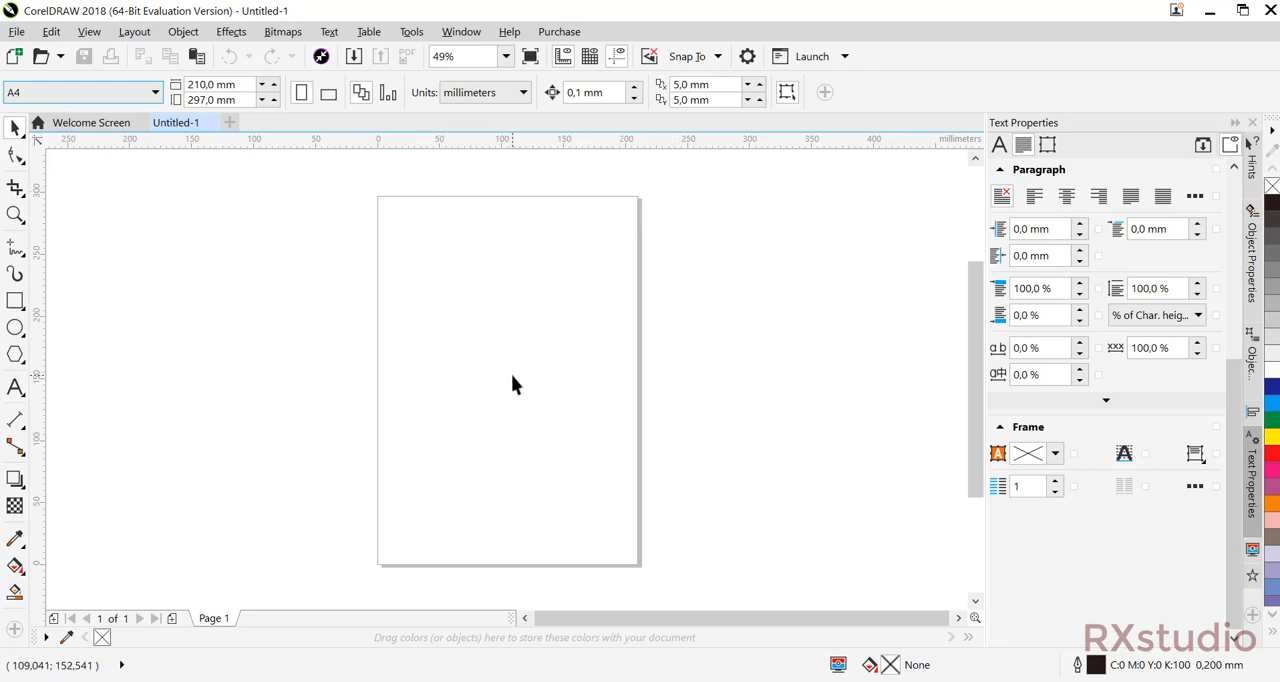
Double the page width and add 10 mm for the spine, making the page 430 mm wide.
{"action": "left_click", "coordinate": [243, 84]}
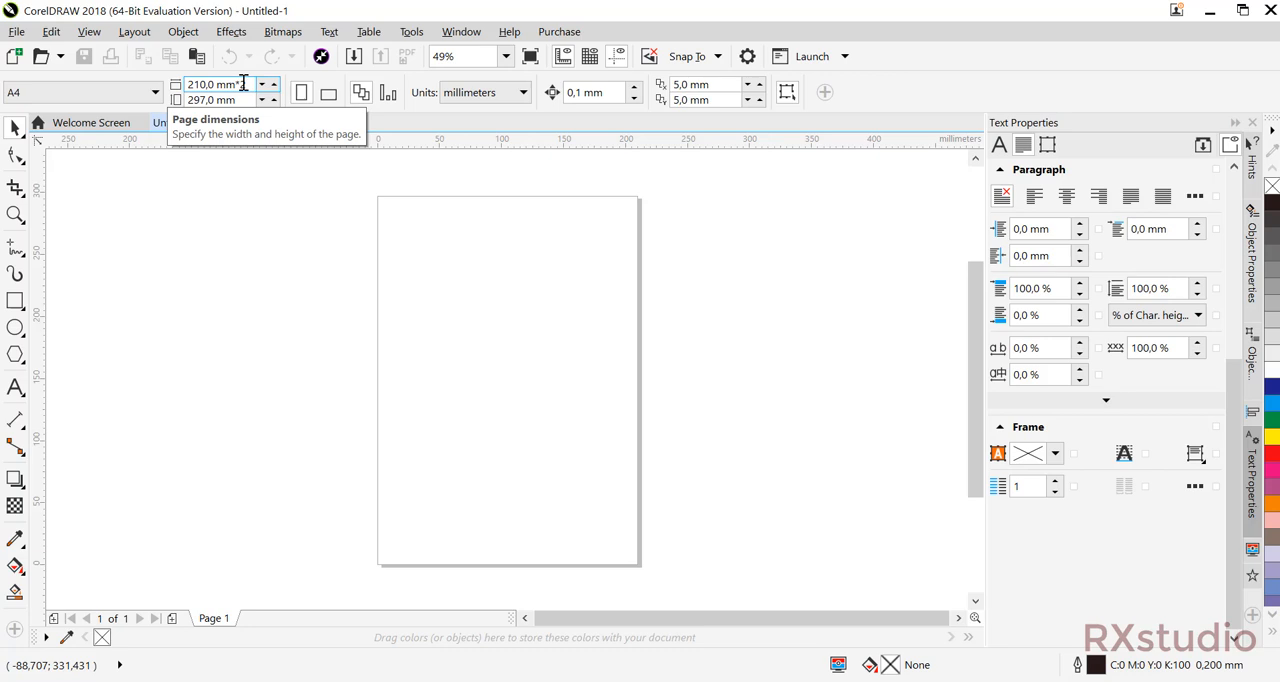
{"action": "key", "text": "Return"}
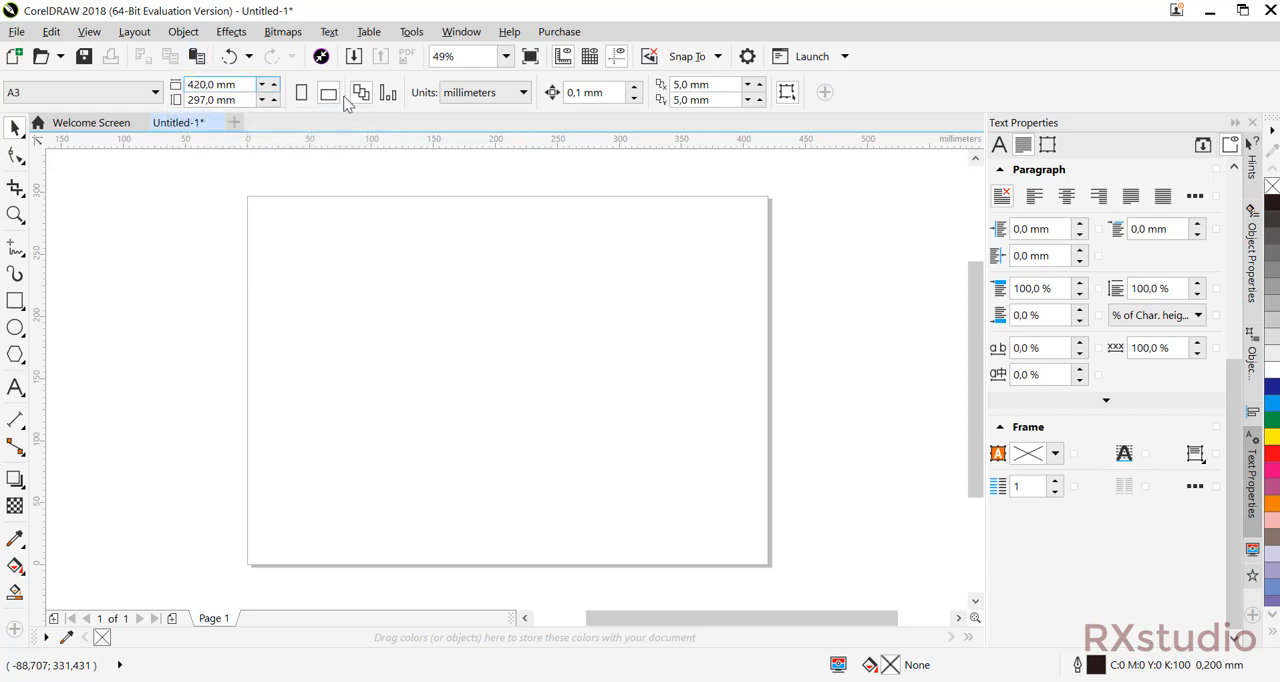
{"action": "key", "text": "BackSpace"}
{"action": "type", "text": "3"}
{"action": "key", "text": "Return"}
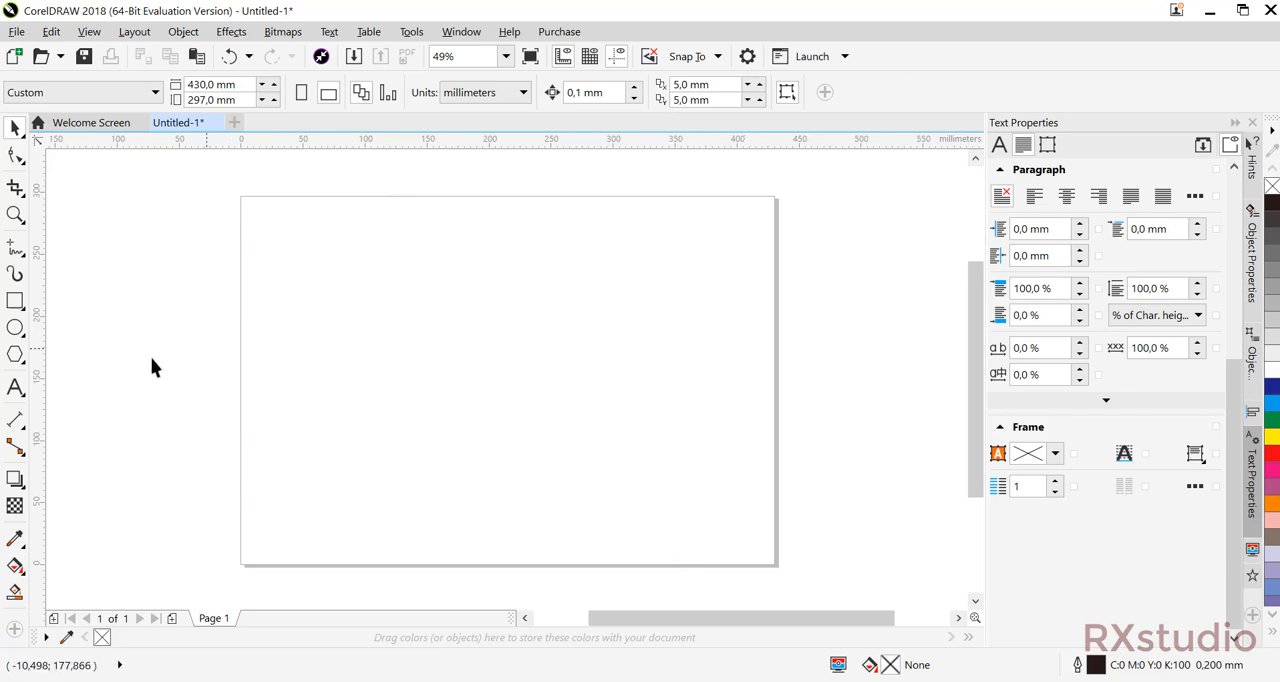
Create a page-sized rectangle and narrow it to 10 mm wide as the spine at the page centre.
{"action": "double_click", "coordinate": [16, 303]}
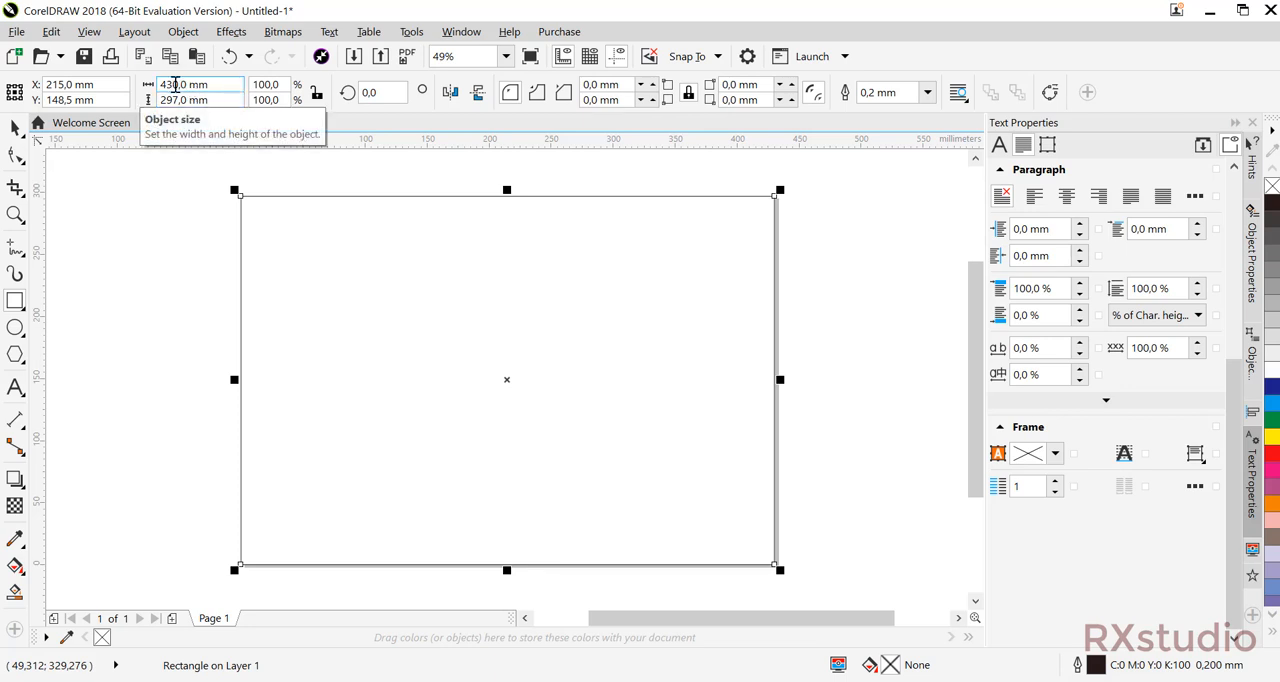
{"action": "left_click_drag", "start_coordinate": [173, 86], "coordinate": [158, 86]}
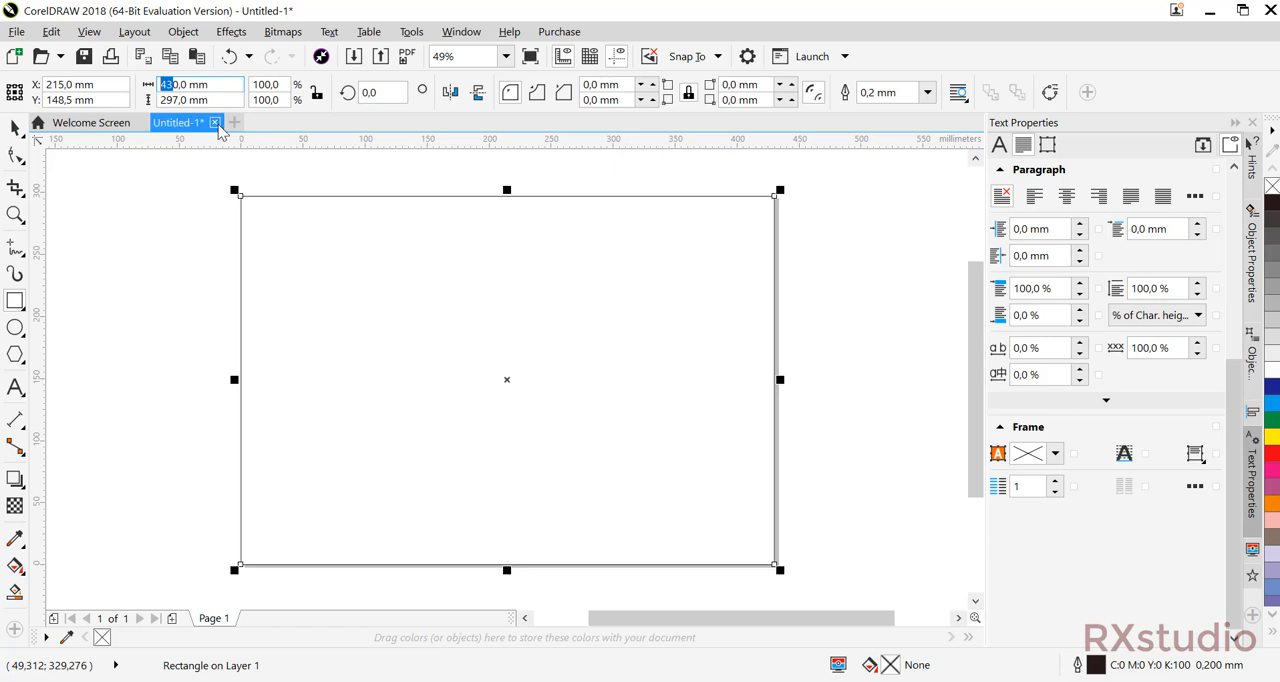
{"action": "type", "text": "1"}
{"action": "key", "text": "Return"}
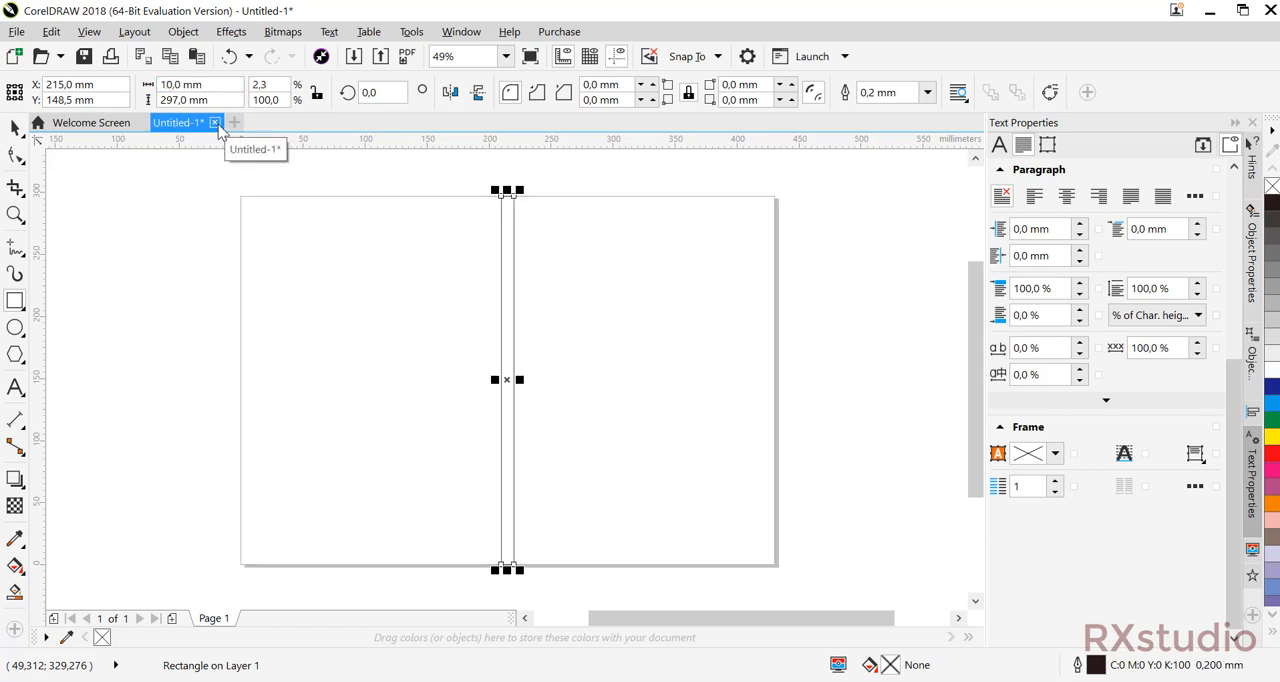
{"action": "left_click", "coordinate": [14, 128]}
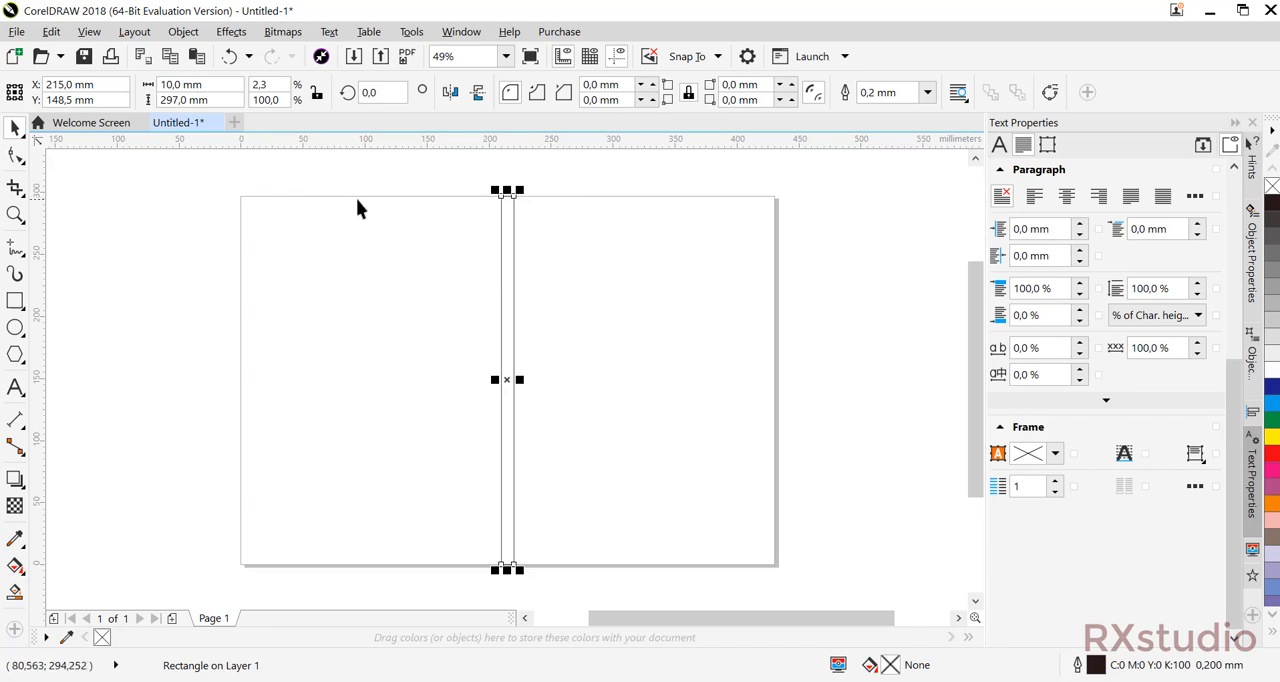
{"action": "left_click", "coordinate": [577, 255]}
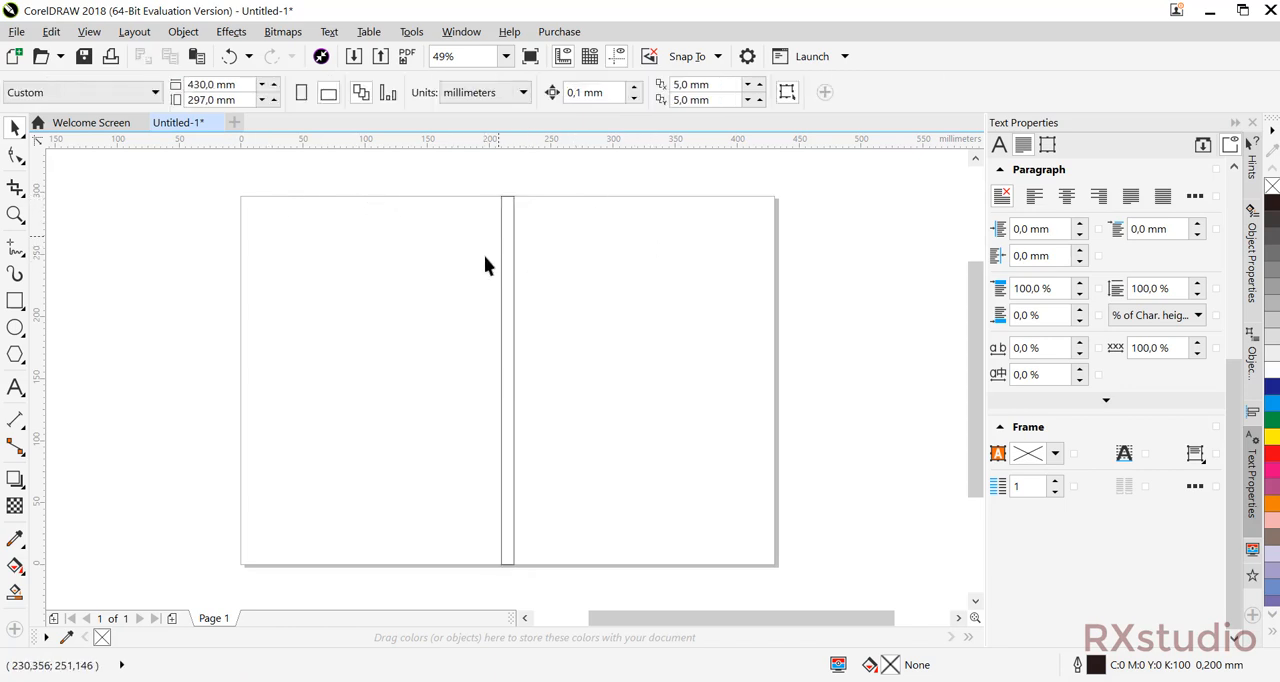
Fill the spine rectangle with black and place vertical guidelines on its two long edges at 210 mm and 220 mm.
{"action": "left_click", "coordinate": [508, 266]}
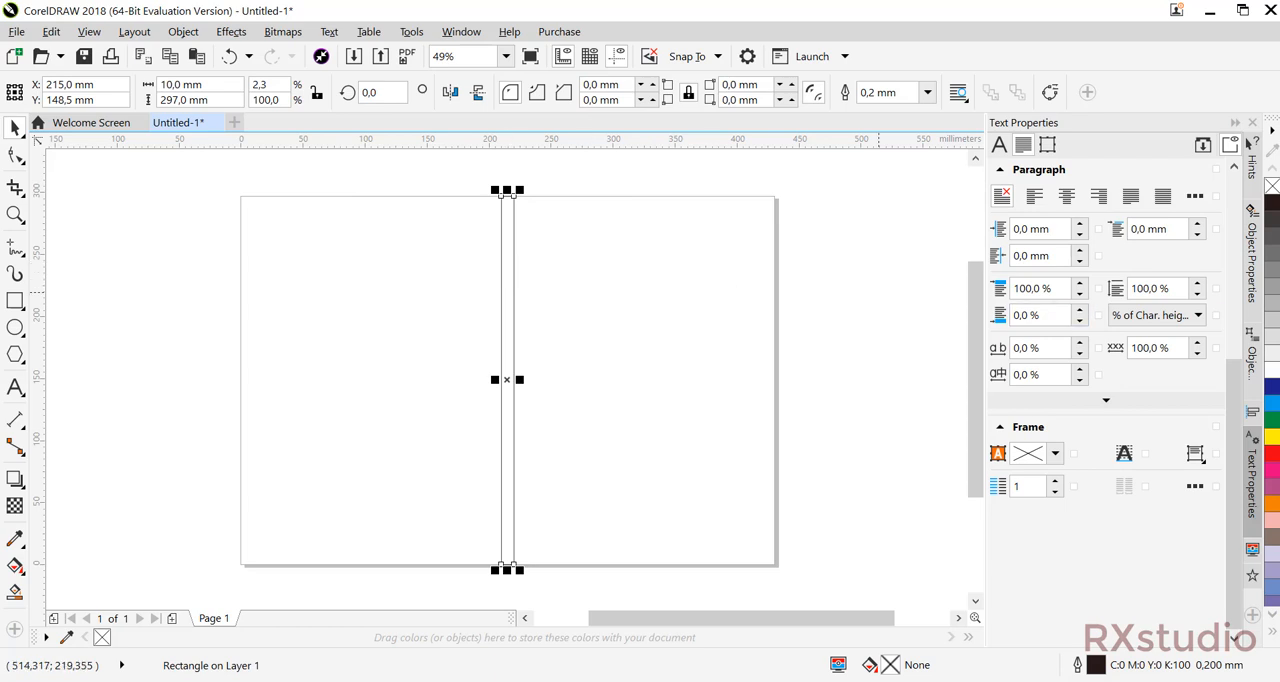
{"action": "left_click", "coordinate": [1272, 203]}
{"action": "left_click", "coordinate": [821, 291]}
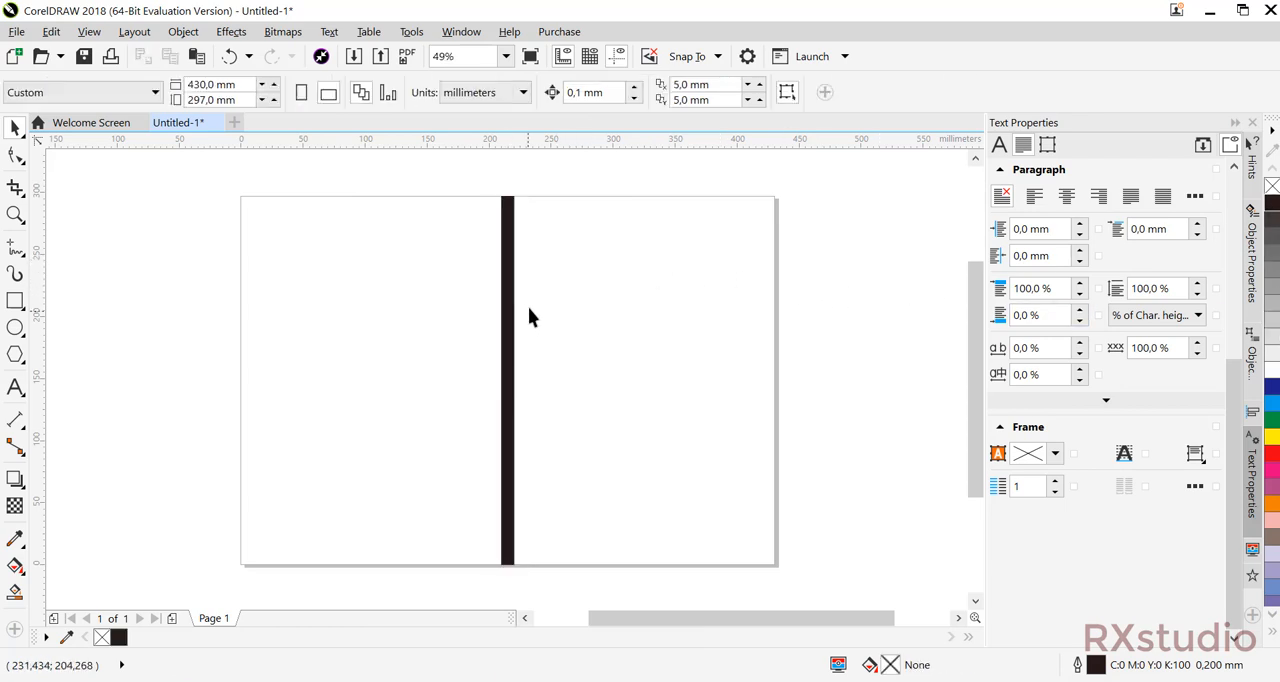
{"action": "left_click_drag", "start_coordinate": [43, 343], "coordinate": [501, 346]}
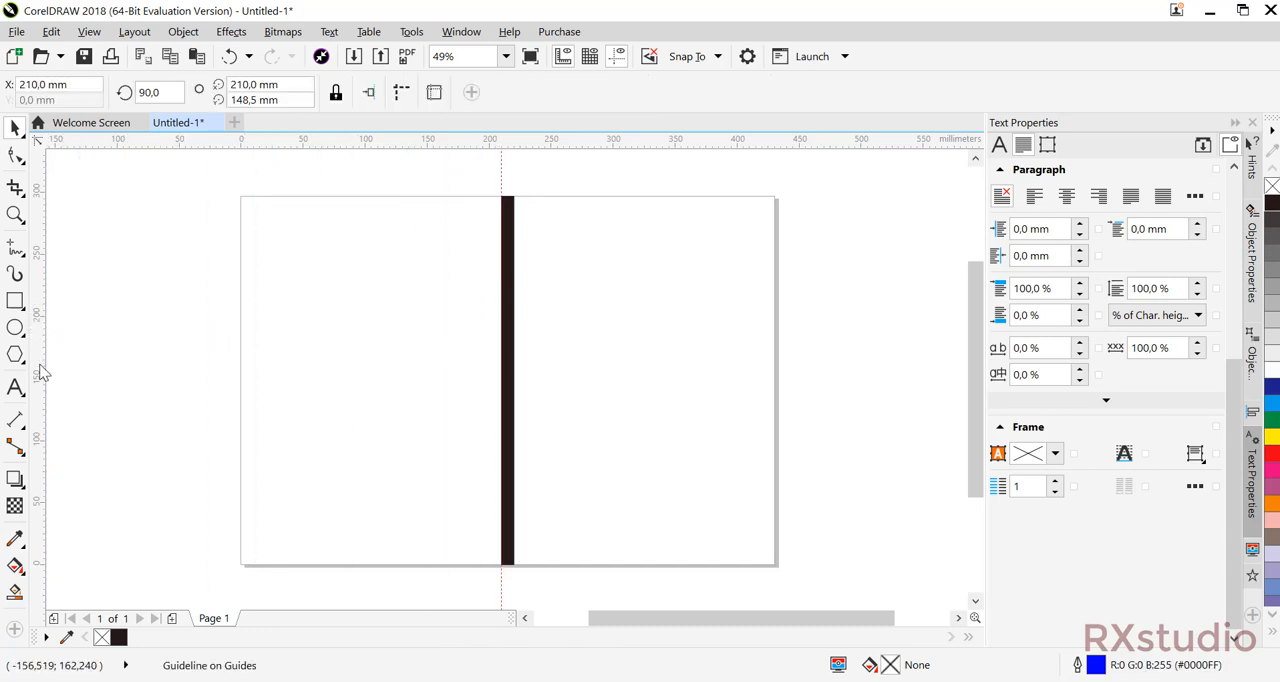
{"action": "left_click_drag", "start_coordinate": [42, 372], "coordinate": [518, 364]}
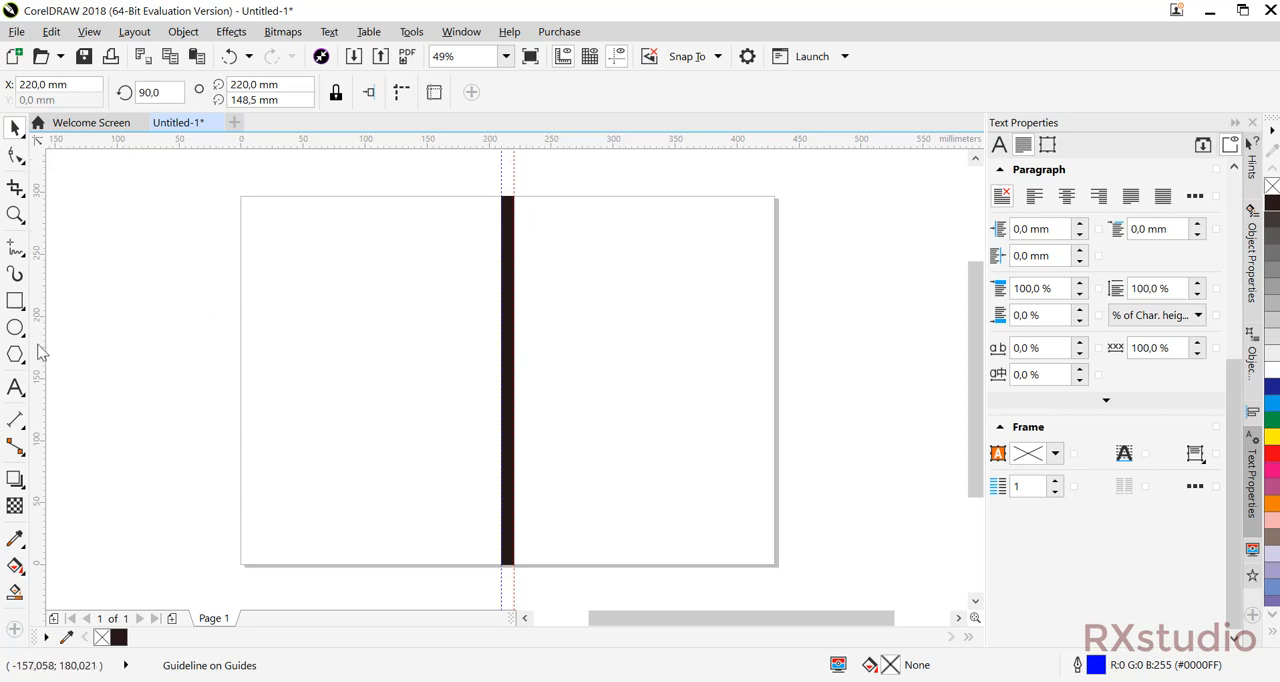
{"action": "left_click_drag", "start_coordinate": [40, 352], "coordinate": [312, 359]}
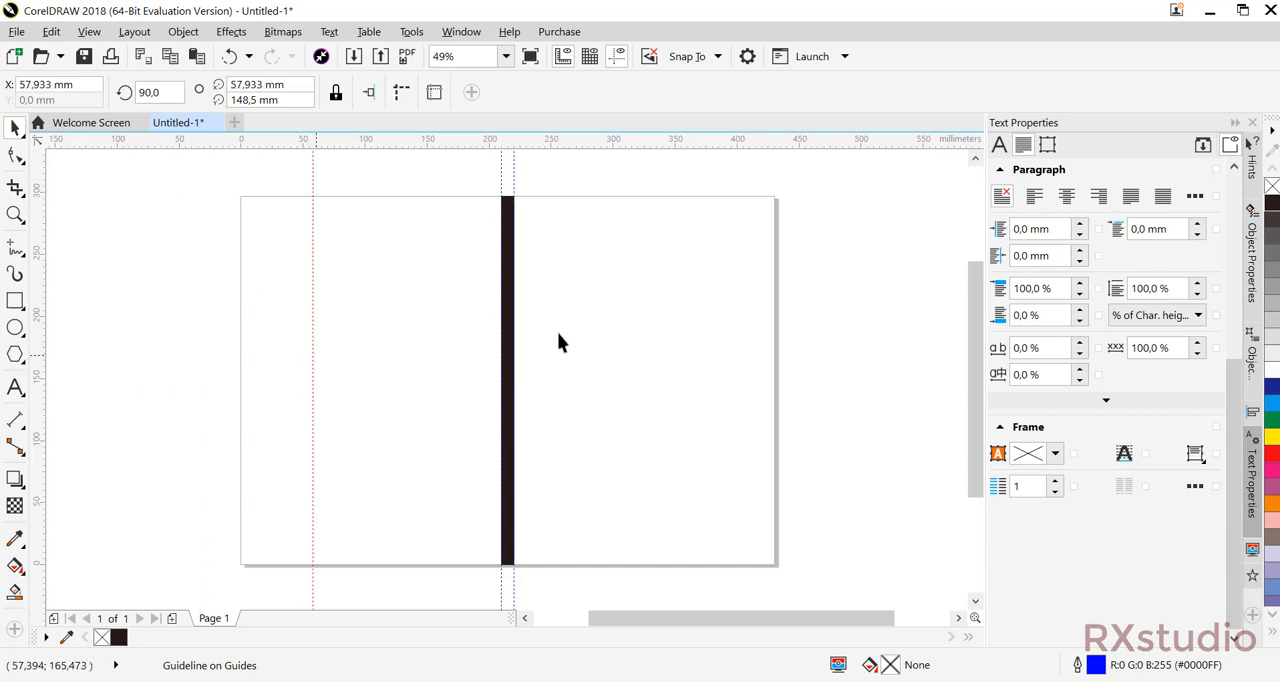
{"action": "left_click", "coordinate": [314, 330]}
{"action": "key", "text": "Delete"}
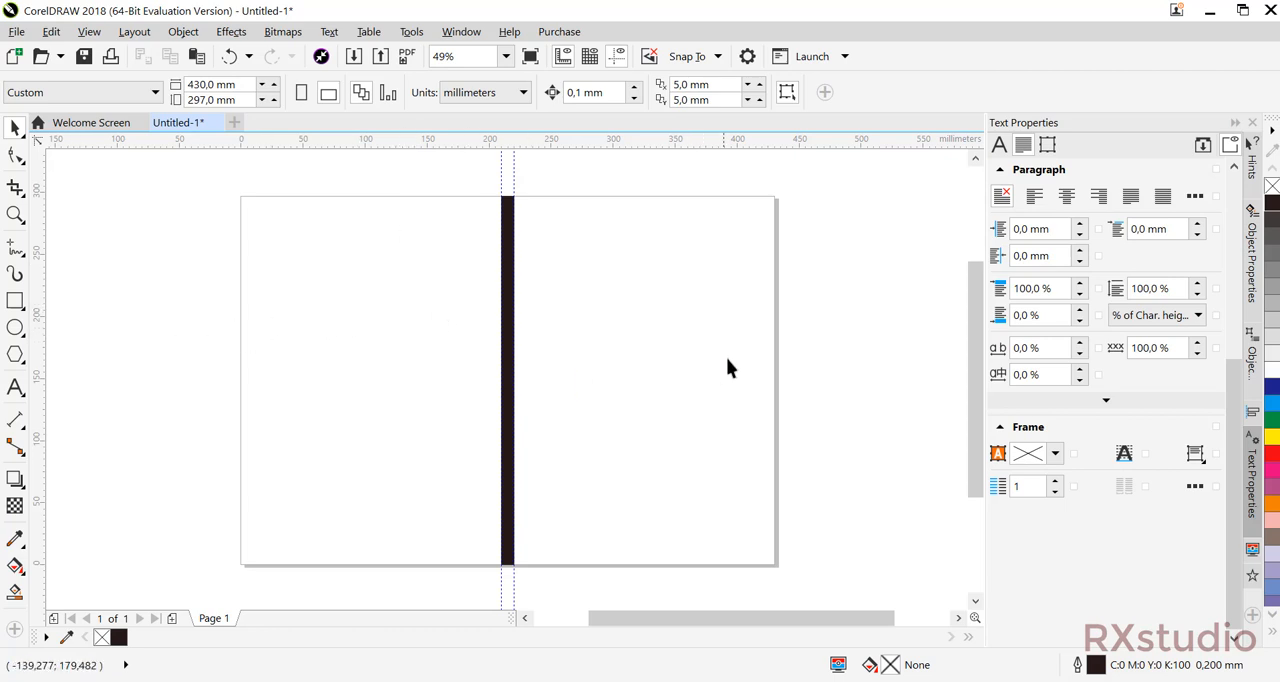
Create another page-sized rectangle and resize it to 424 x 291 mm, centred on the page as a margin frame.
{"action": "double_click", "coordinate": [16, 302]}
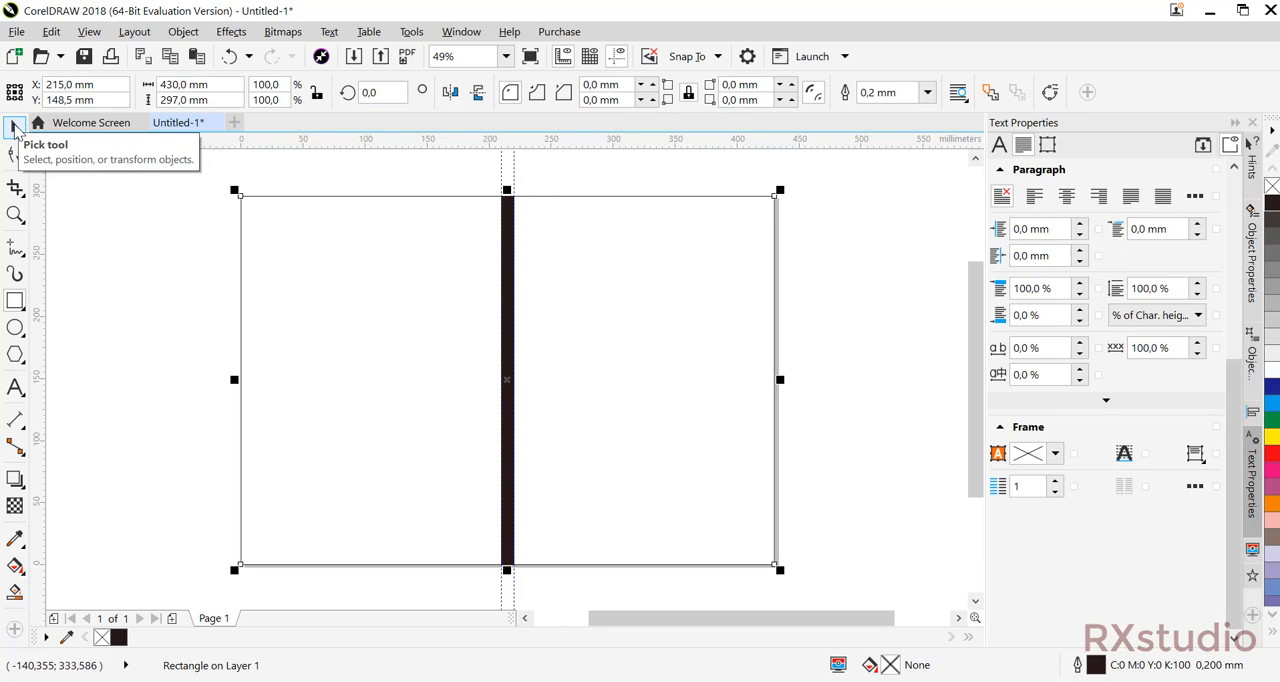
{"action": "left_click", "coordinate": [15, 128]}
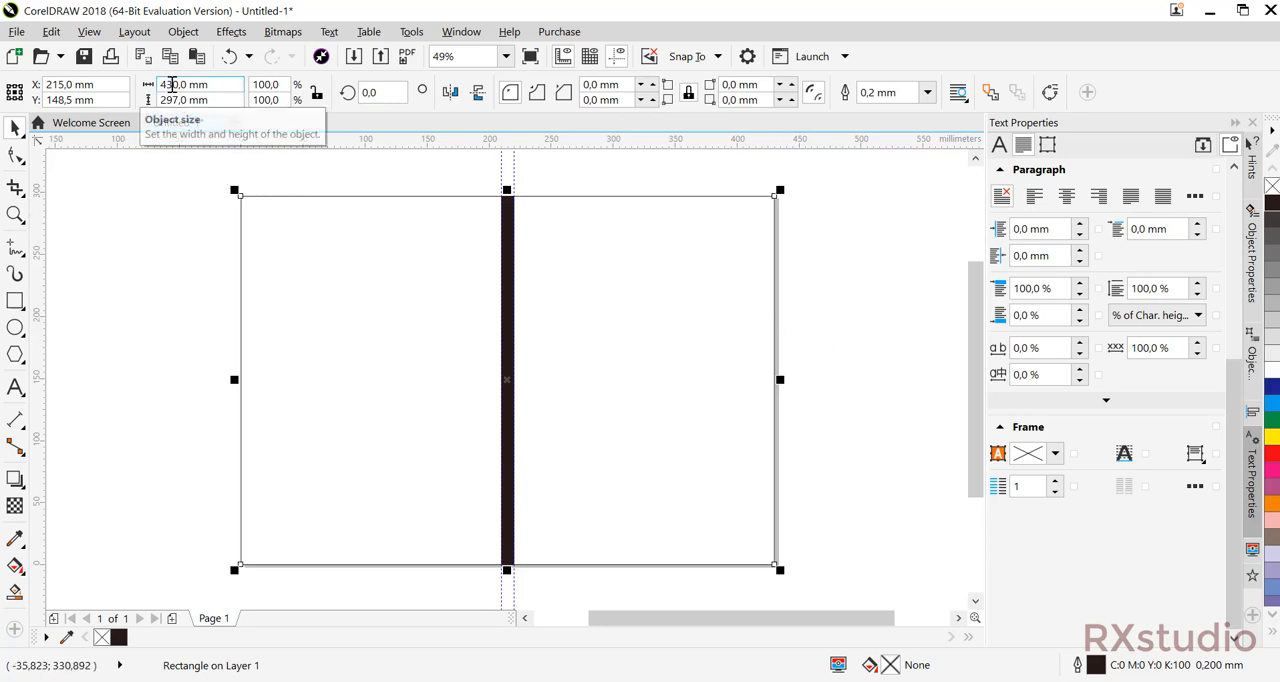
{"action": "left_click", "coordinate": [172, 84]}
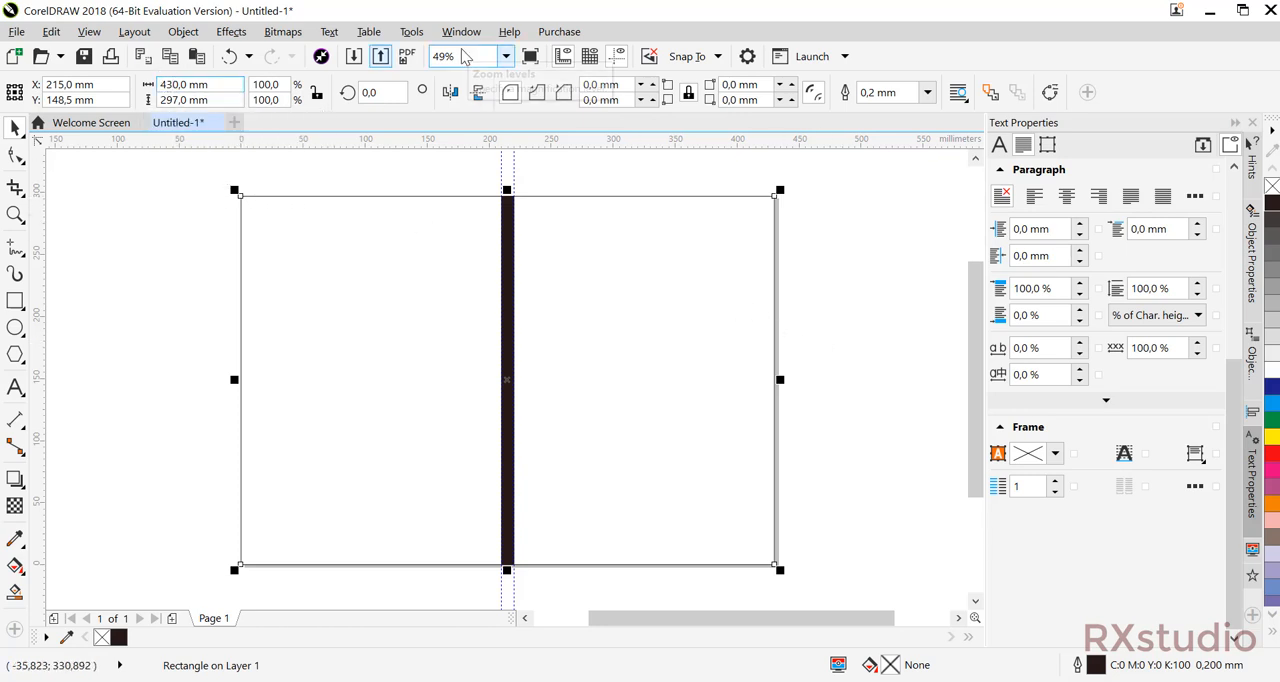
{"action": "key", "text": "BackSpace"}
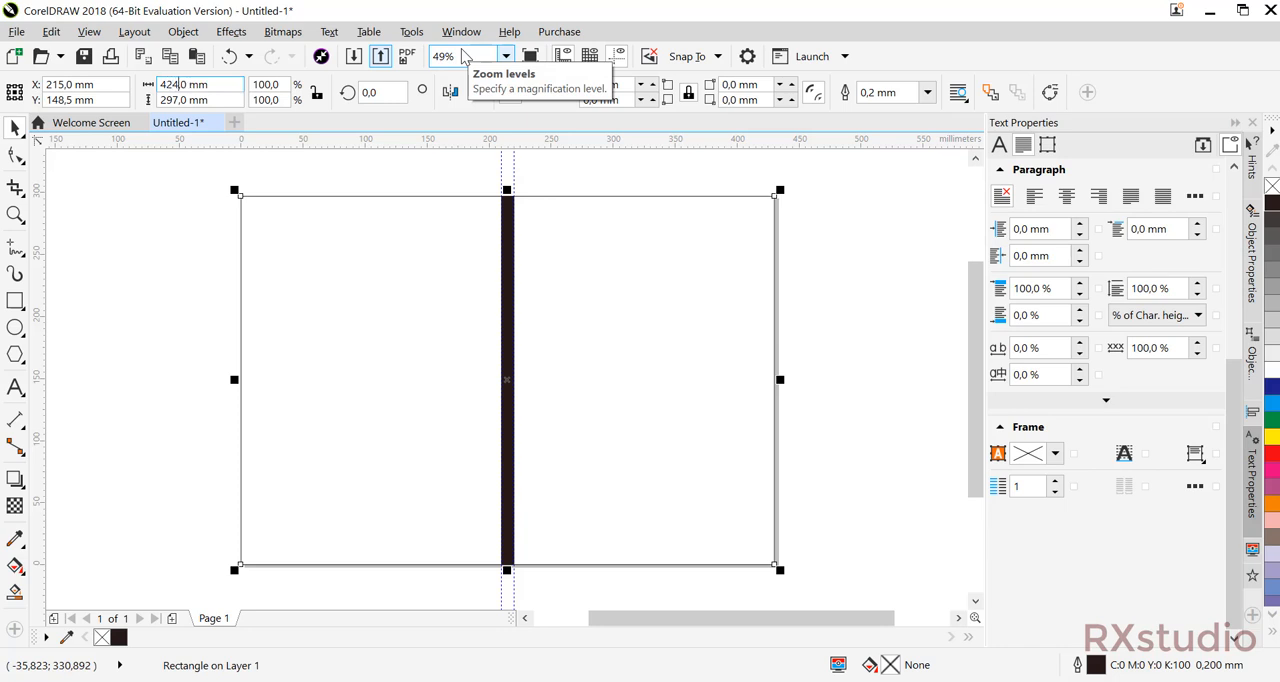
{"action": "key", "text": "Return"}
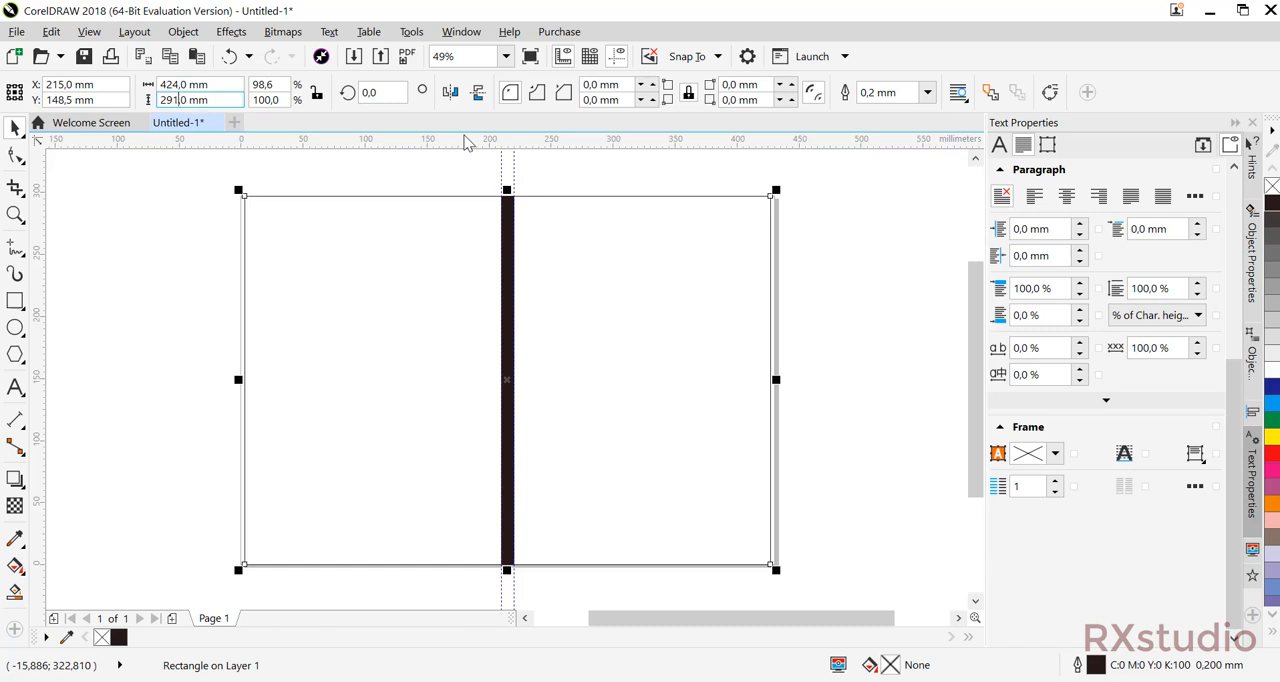
{"action": "key", "text": "Return"}
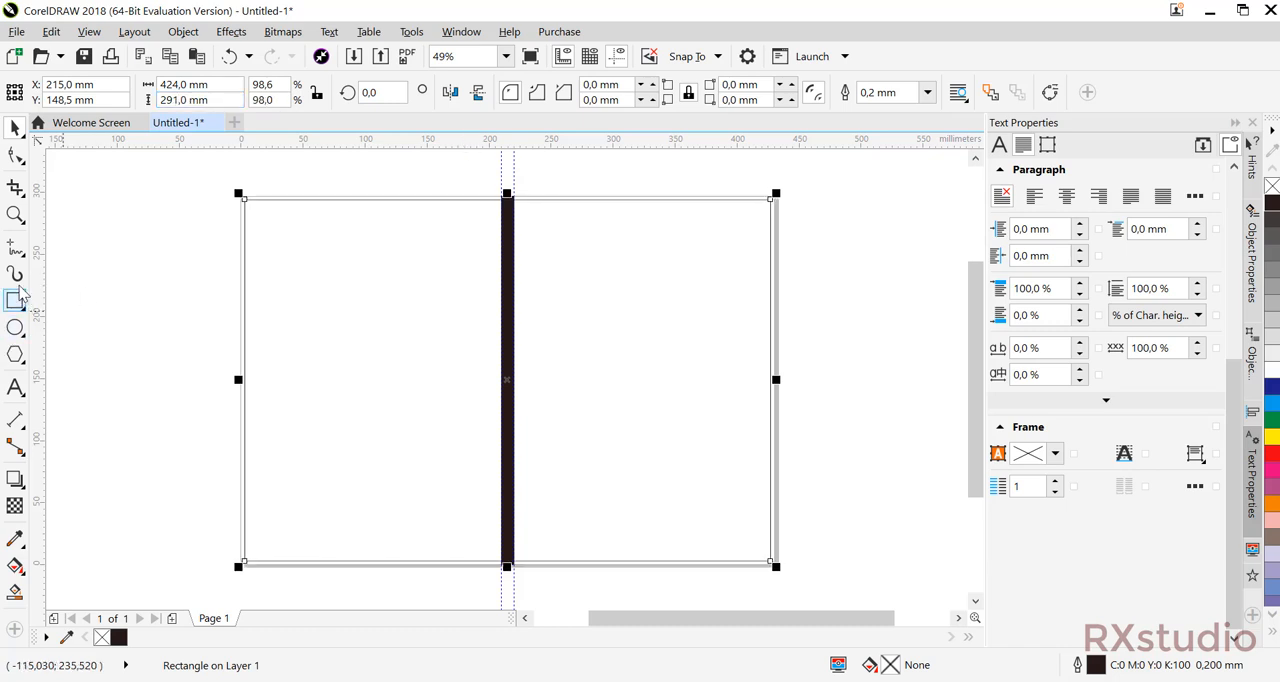
{"action": "left_click", "coordinate": [127, 218]}
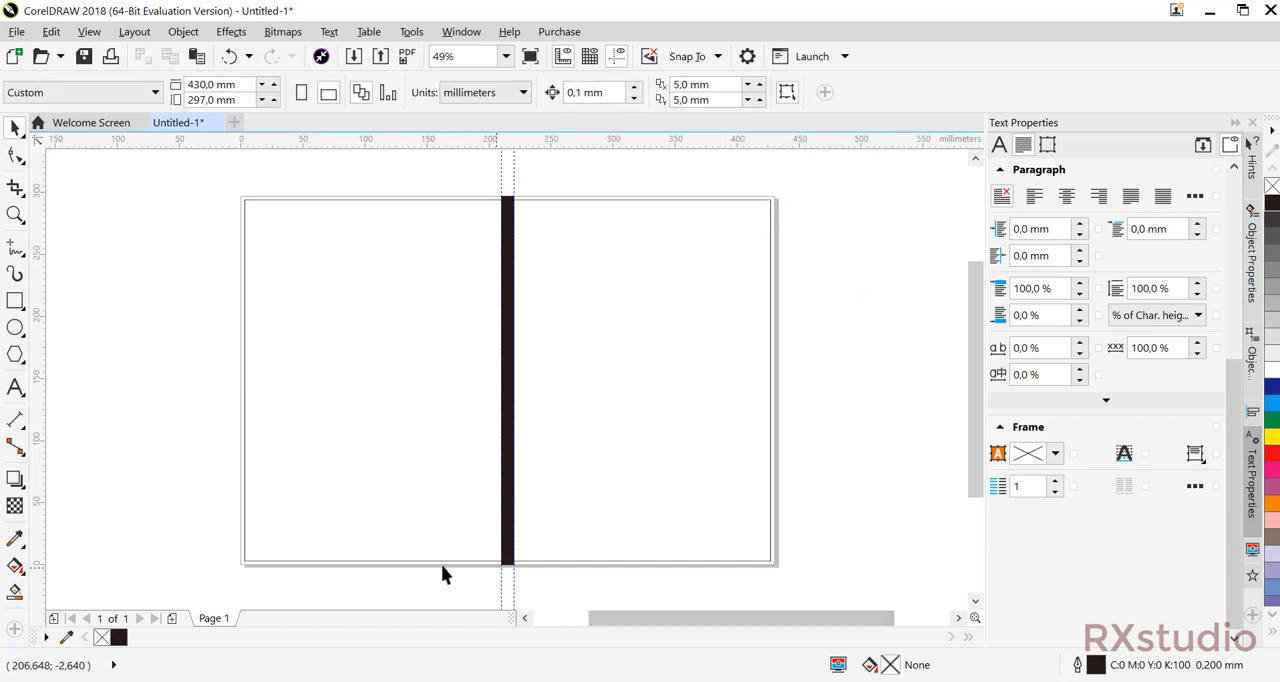
Place two horizontal and two vertical guidelines along the four edges of the margin frame.
{"action": "left_click_drag", "start_coordinate": [135, 138], "coordinate": [300, 199]}
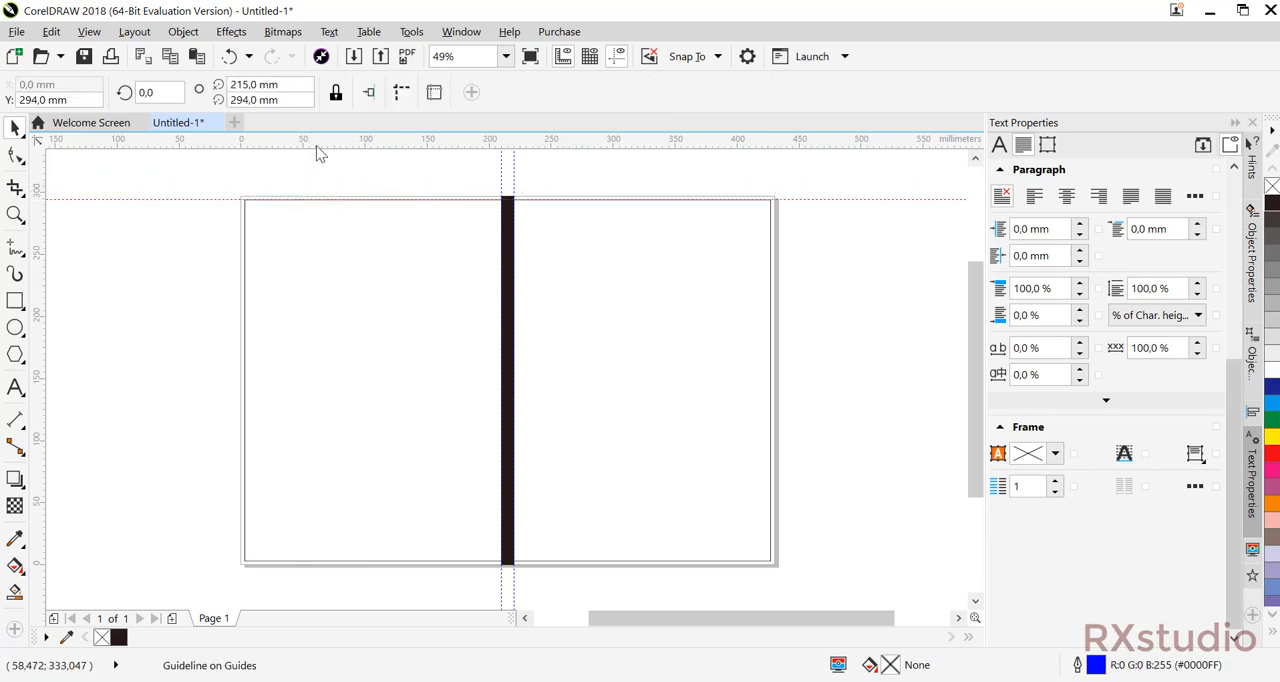
{"action": "left_click_drag", "start_coordinate": [316, 145], "coordinate": [354, 561]}
{"action": "left_click_drag", "start_coordinate": [43, 212], "coordinate": [243, 291]}
{"action": "left_click_drag", "start_coordinate": [51, 256], "coordinate": [771, 311]}
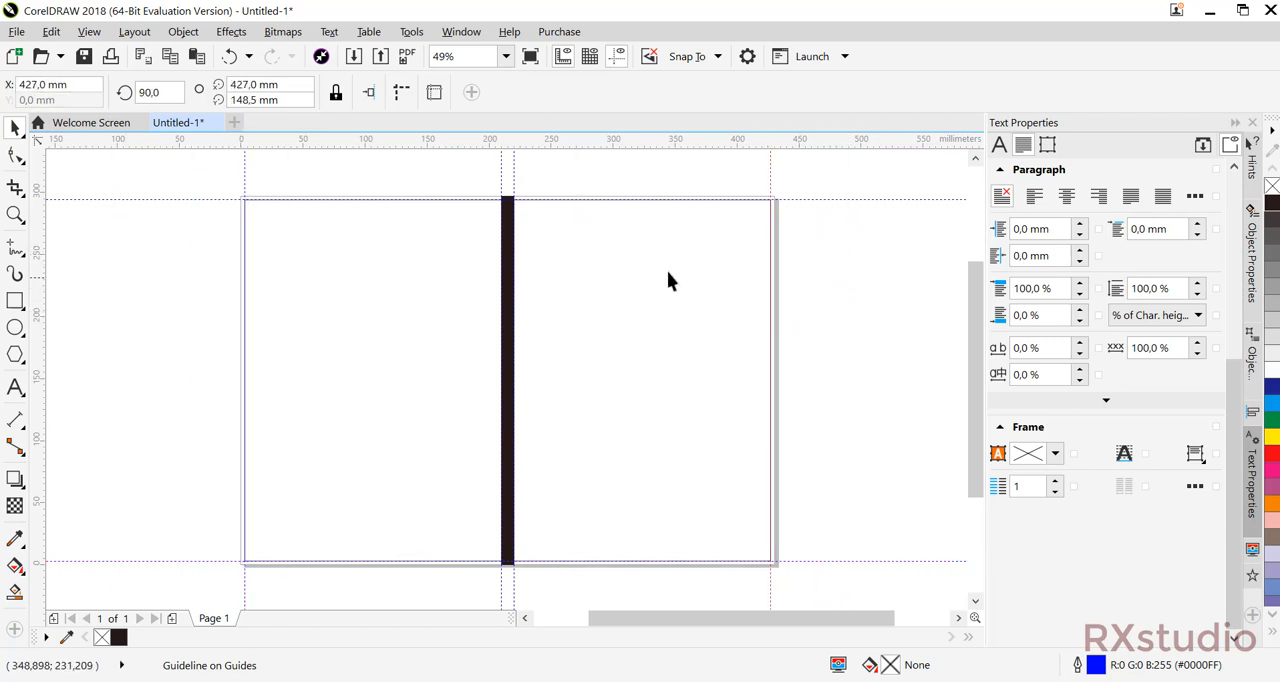
{"action": "left_click", "coordinate": [667, 271]}
{"action": "left_click", "coordinate": [851, 262]}
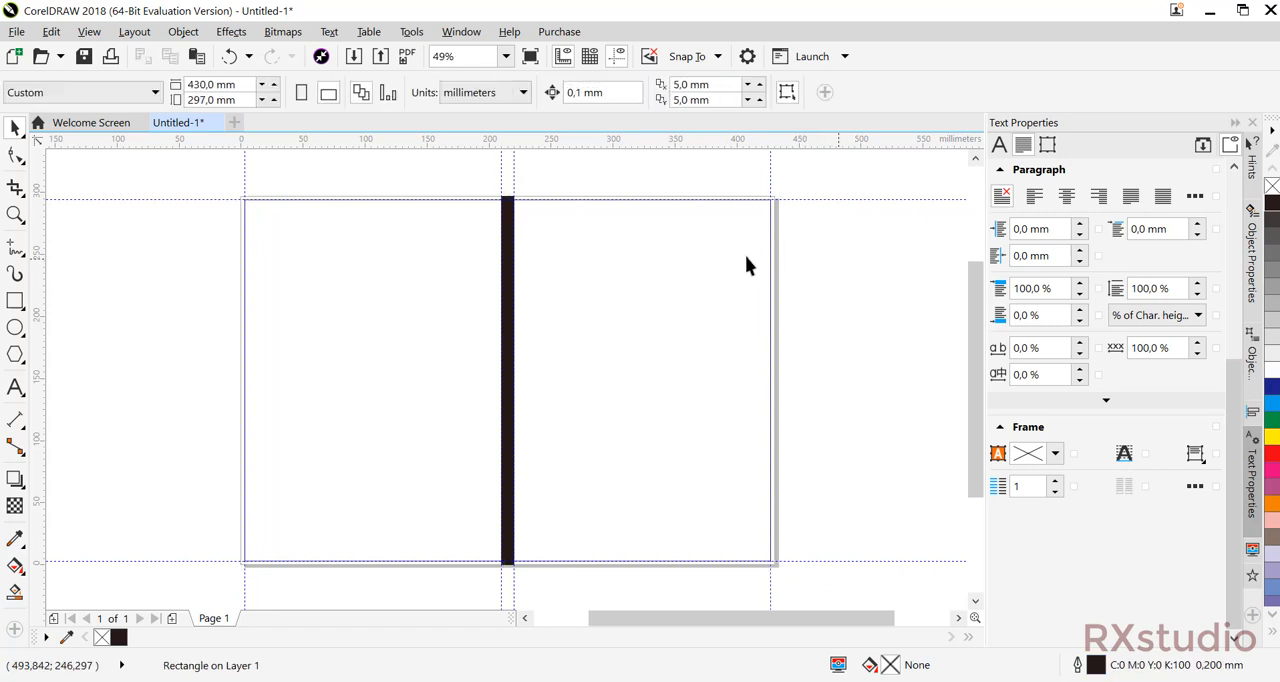
Delete the margin frame and add a cyan 210 x 297 mm front cover rectangle between the spine and the page's right edge.
{"action": "left_click", "coordinate": [675, 251]}
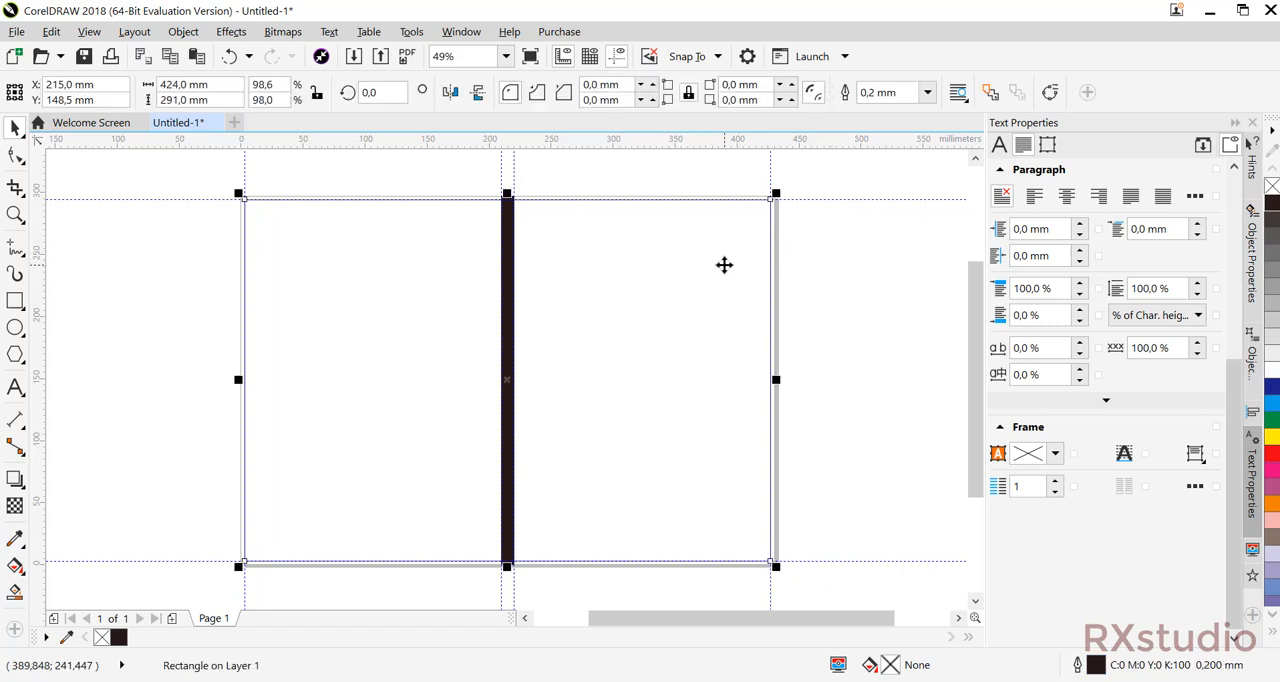
{"action": "key", "text": "Escape"}
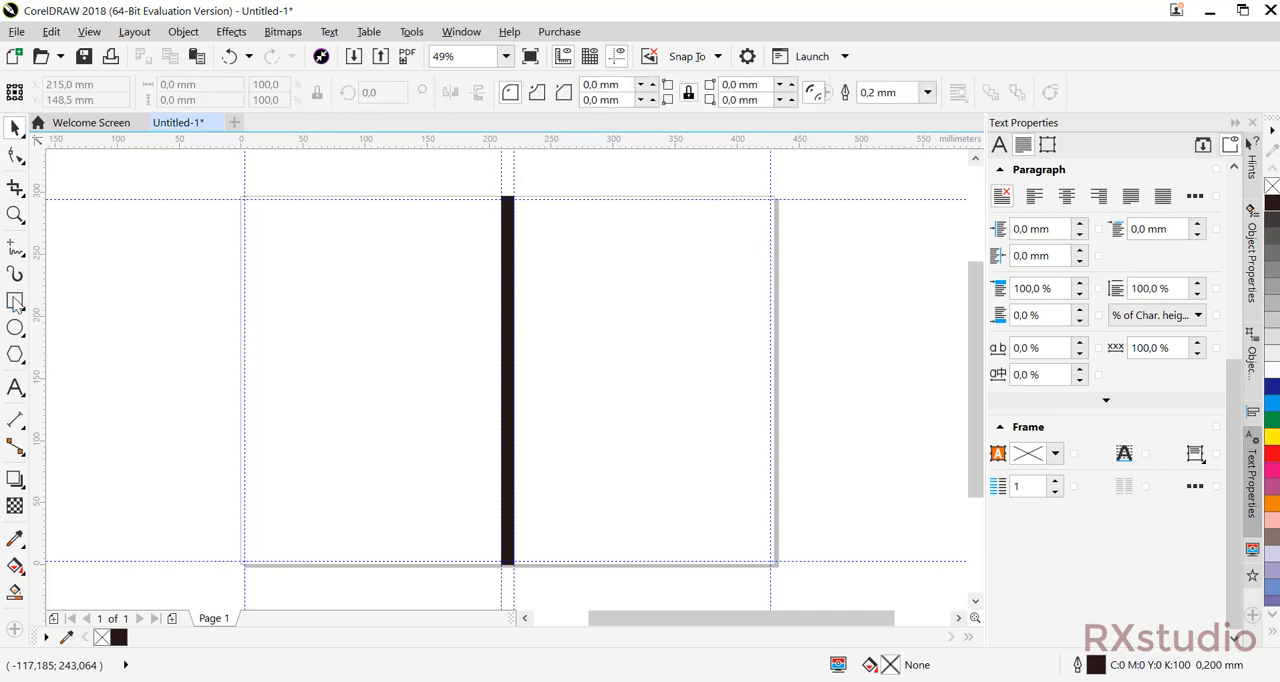
{"action": "double_click", "coordinate": [15, 300]}
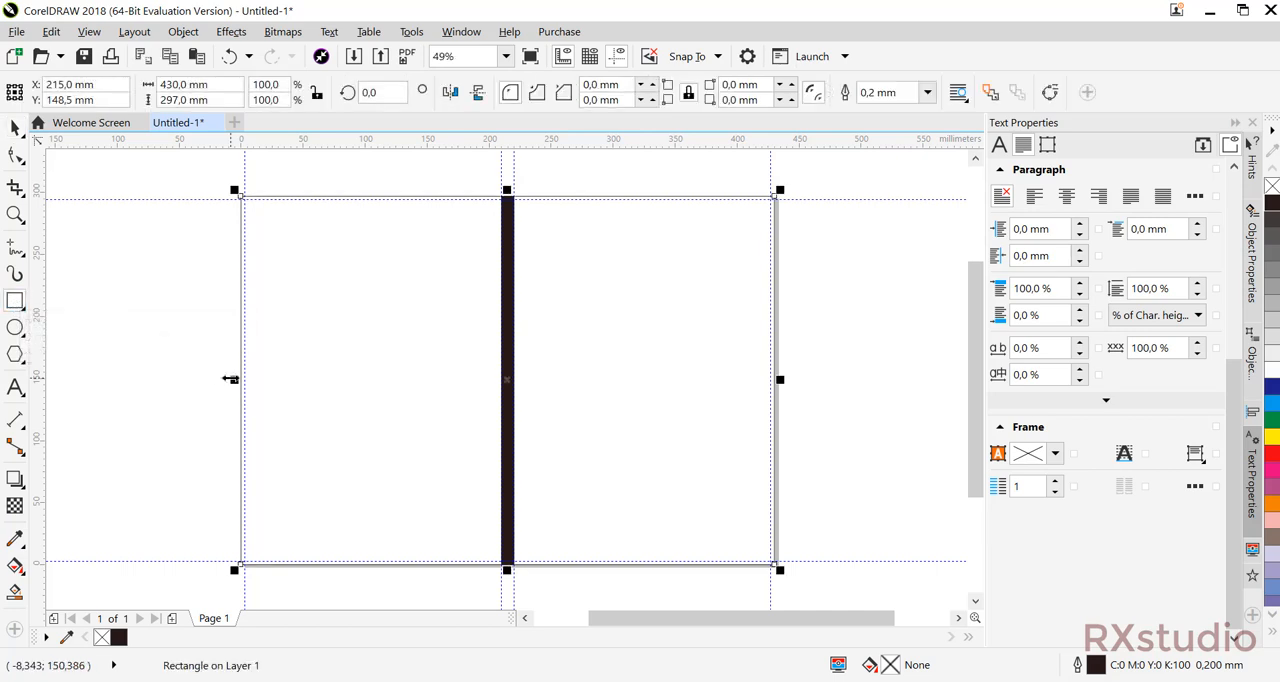
{"action": "left_click_drag", "start_coordinate": [230, 379], "coordinate": [508, 378]}
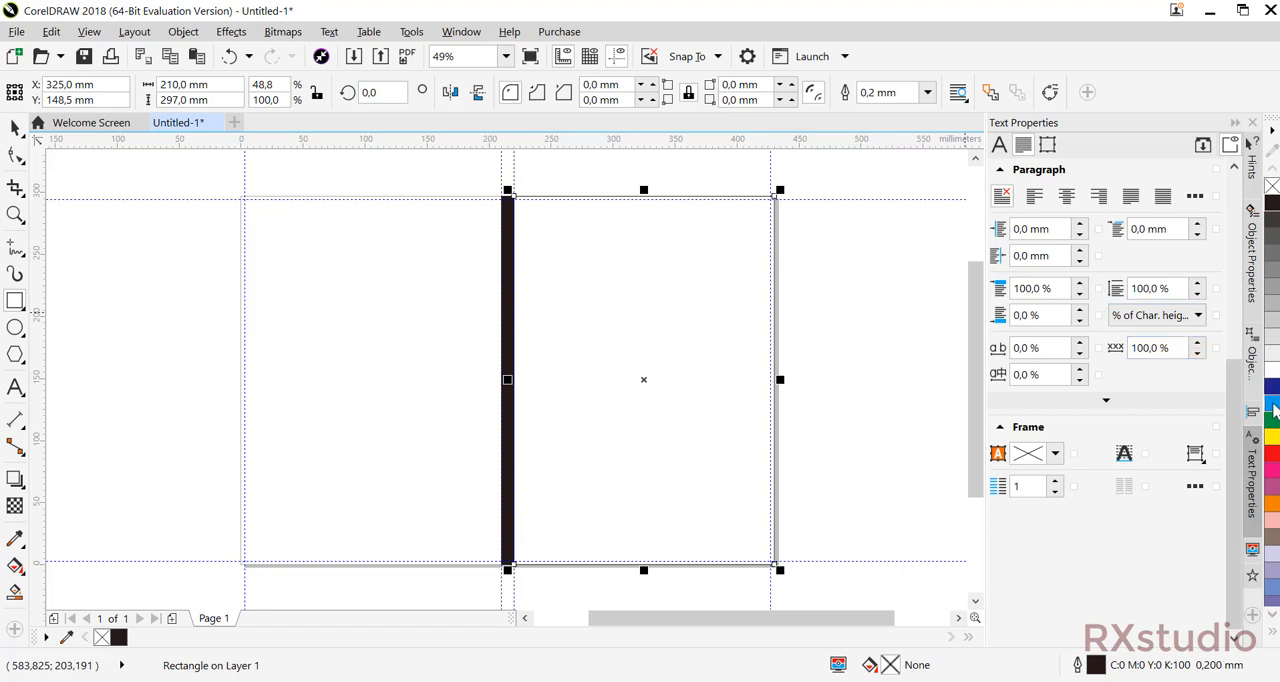
{"action": "left_click", "coordinate": [1273, 408]}
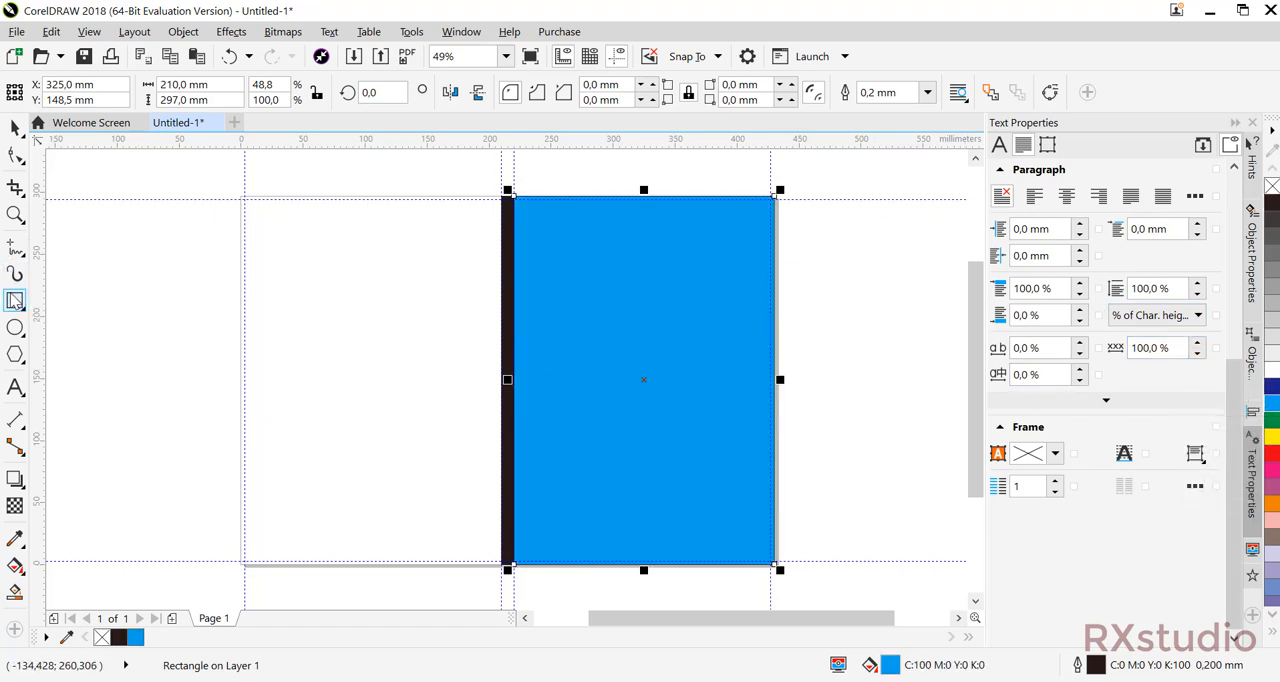
Create a page-sized rectangle, narrow it to 210 mm as the back cover left of the spine, and fill it with cyan.
{"action": "double_click", "coordinate": [14, 298]}
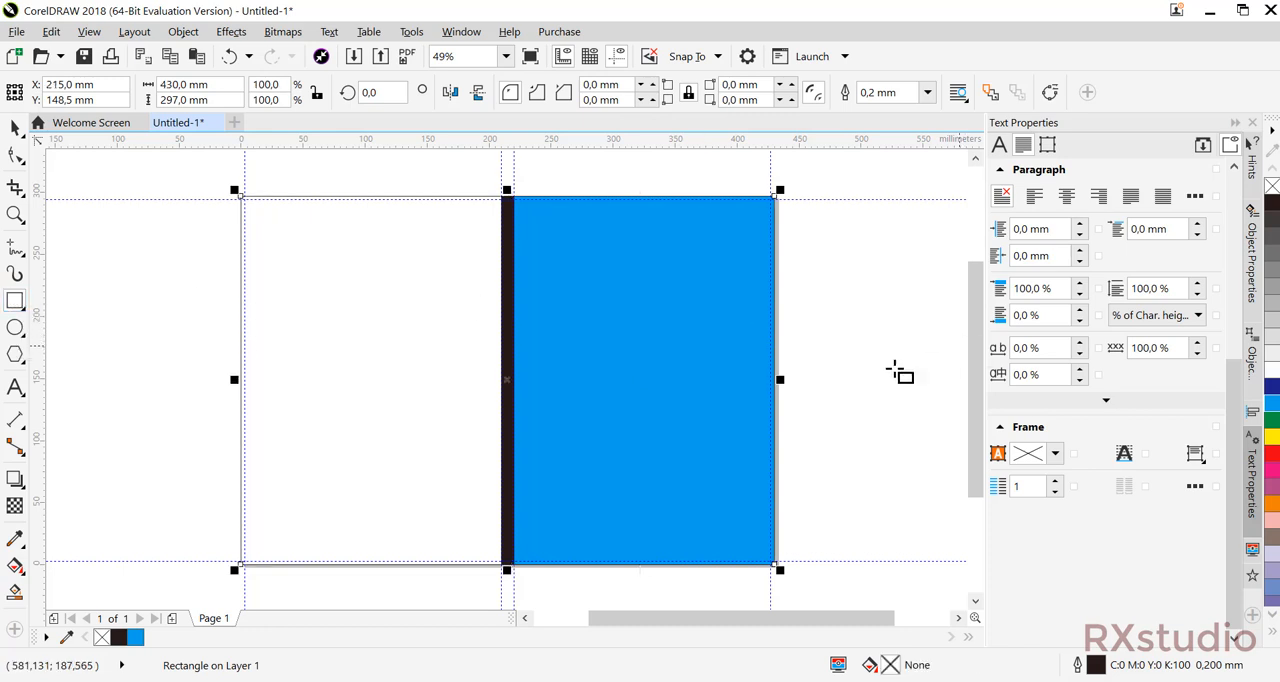
{"action": "left_click_drag", "start_coordinate": [785, 379], "coordinate": [505, 401]}
{"action": "left_click_drag", "start_coordinate": [506, 401], "coordinate": [506, 401]}
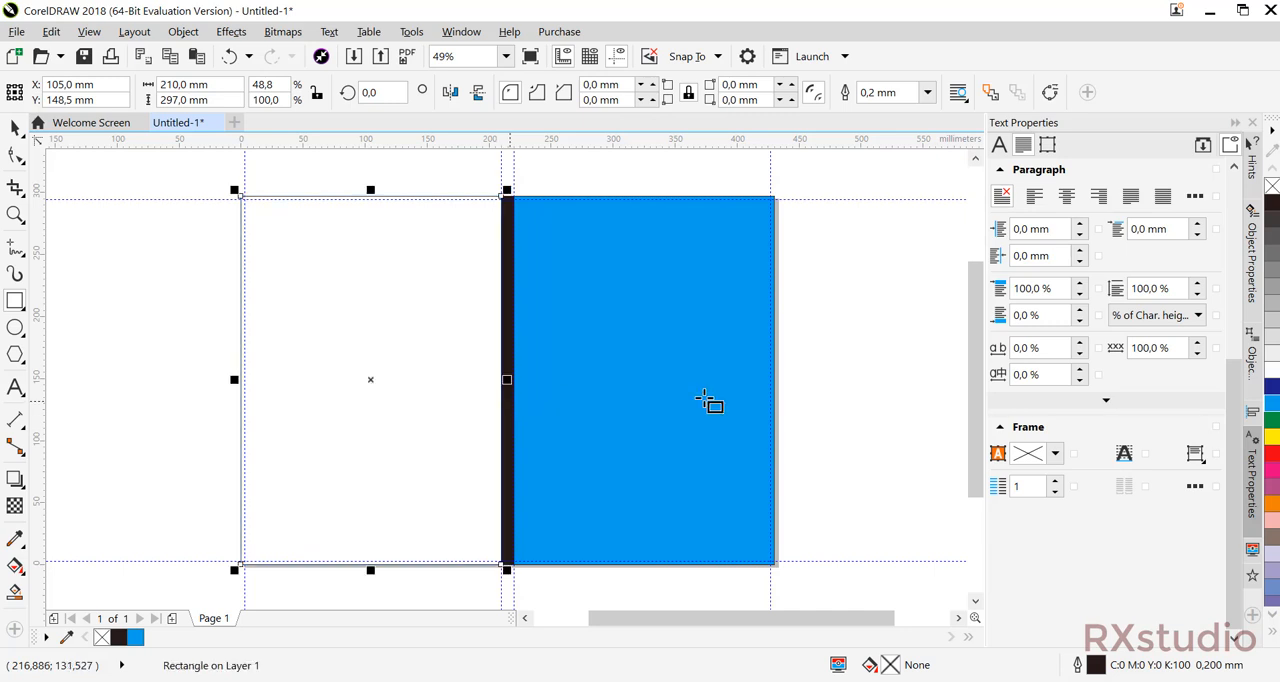
{"action": "left_click", "coordinate": [1272, 404]}
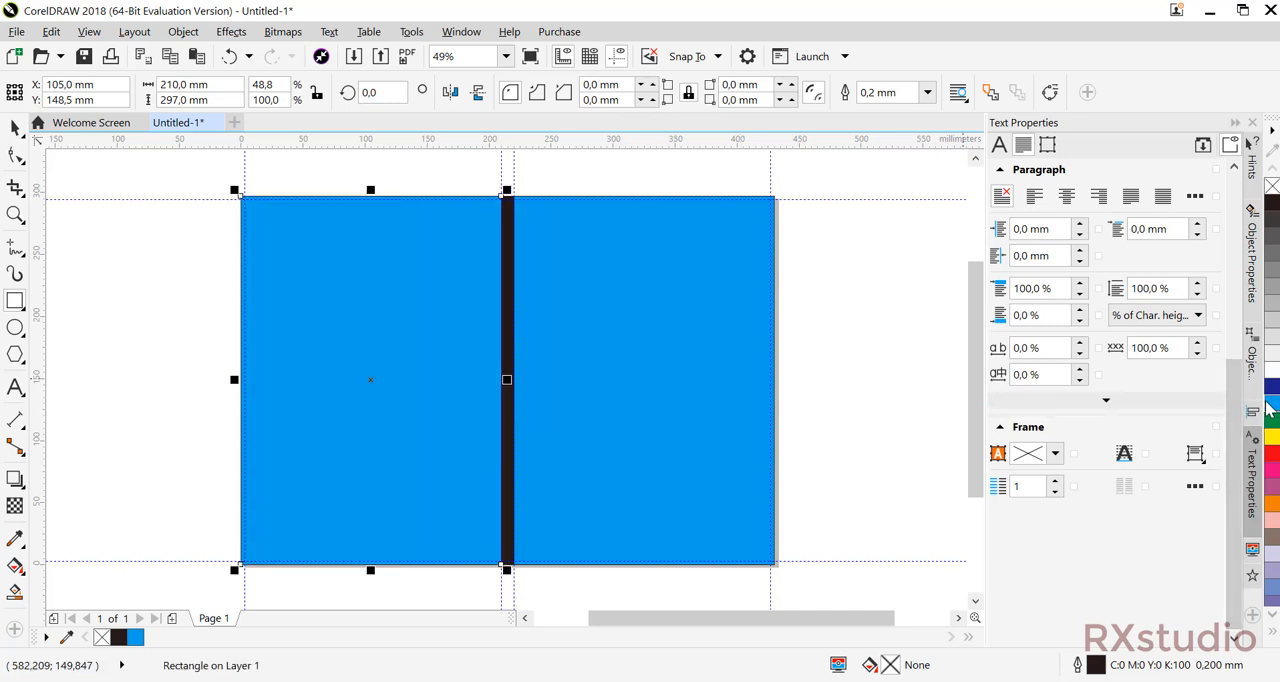
{"action": "left_click", "coordinate": [176, 182]}
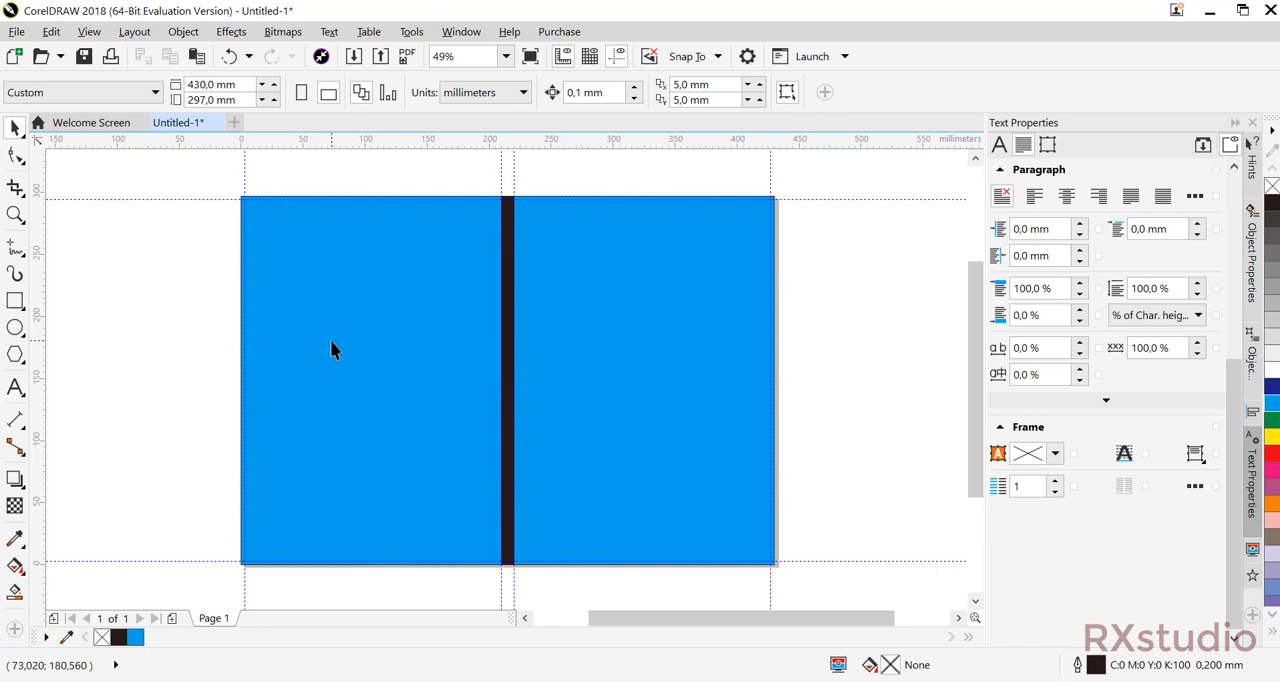
Draw a rectangle about 210 x 121 mm across the full width of the front cover and fill it with yellow.
{"action": "left_click_drag", "start_coordinate": [605, 368], "coordinate": [534, 357]}
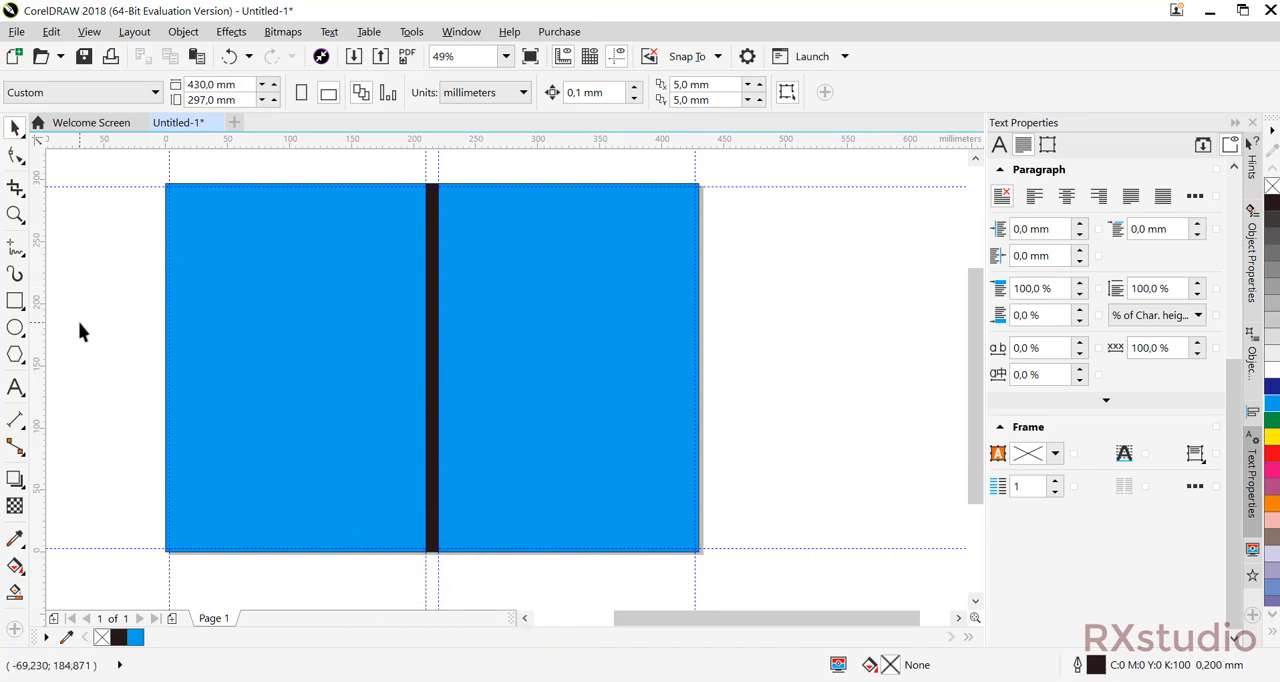
{"action": "left_click", "coordinate": [15, 300]}
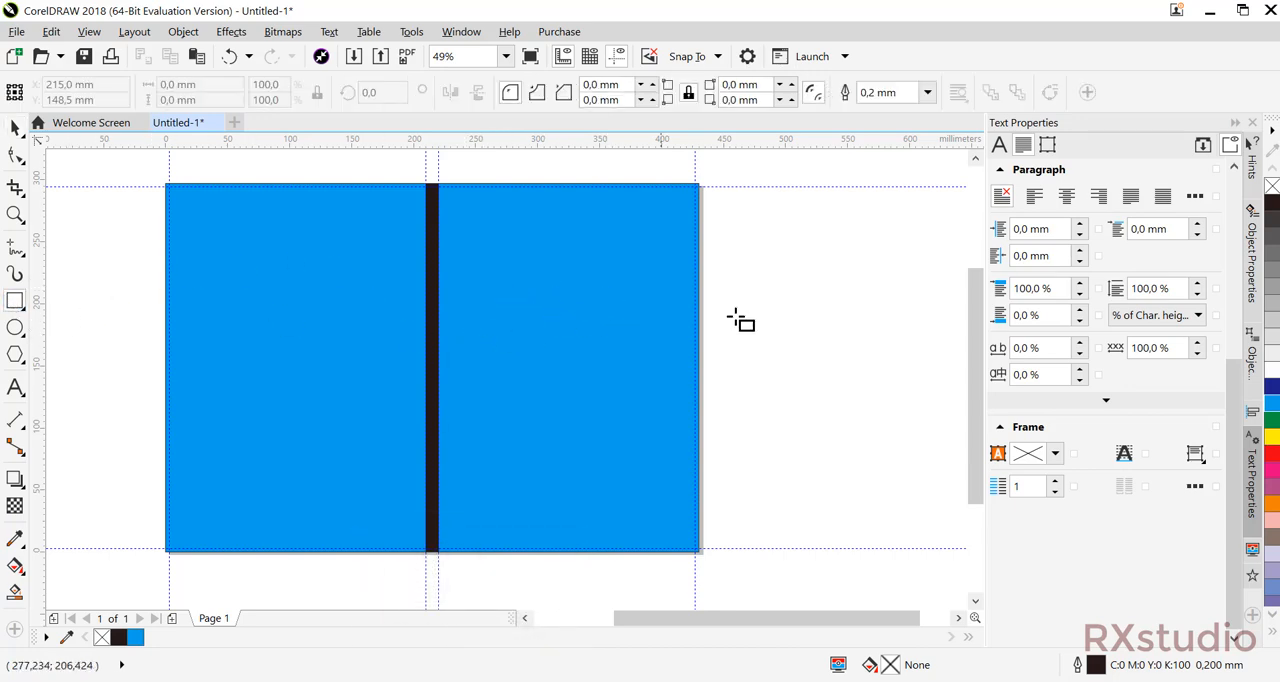
{"action": "left_click", "coordinate": [438, 291]}
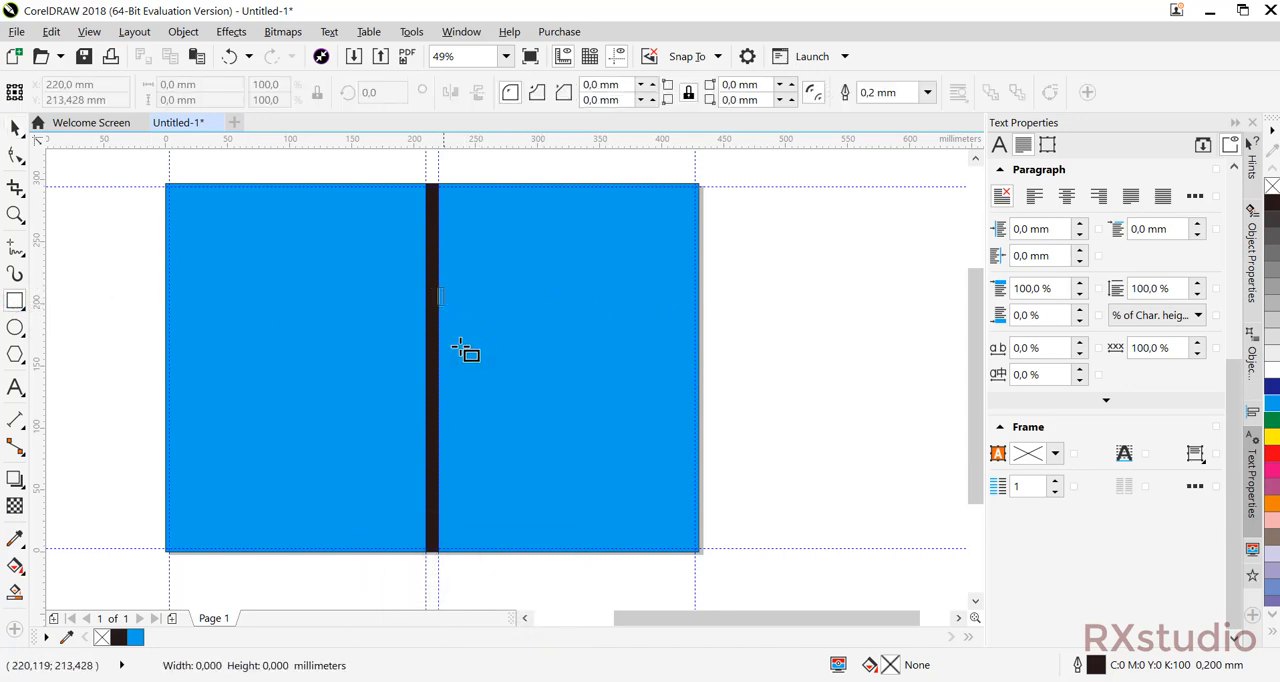
{"action": "left_click_drag", "start_coordinate": [465, 350], "coordinate": [698, 440]}
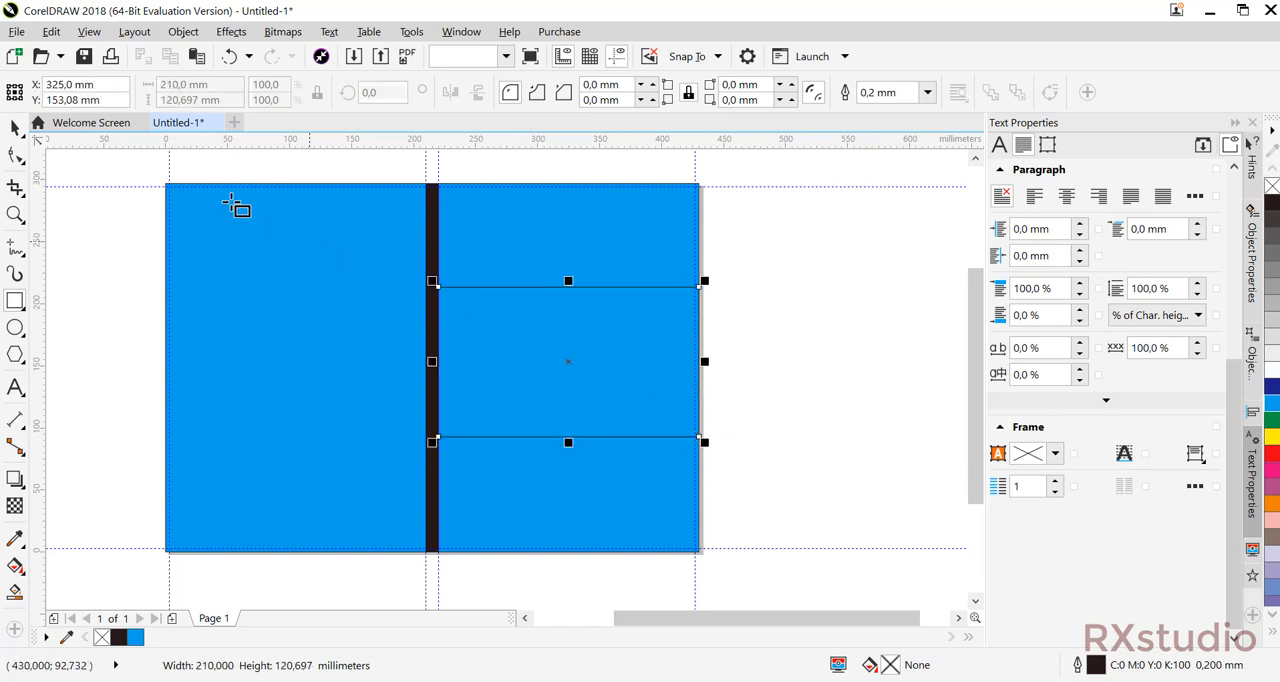
{"action": "left_click", "coordinate": [17, 128]}
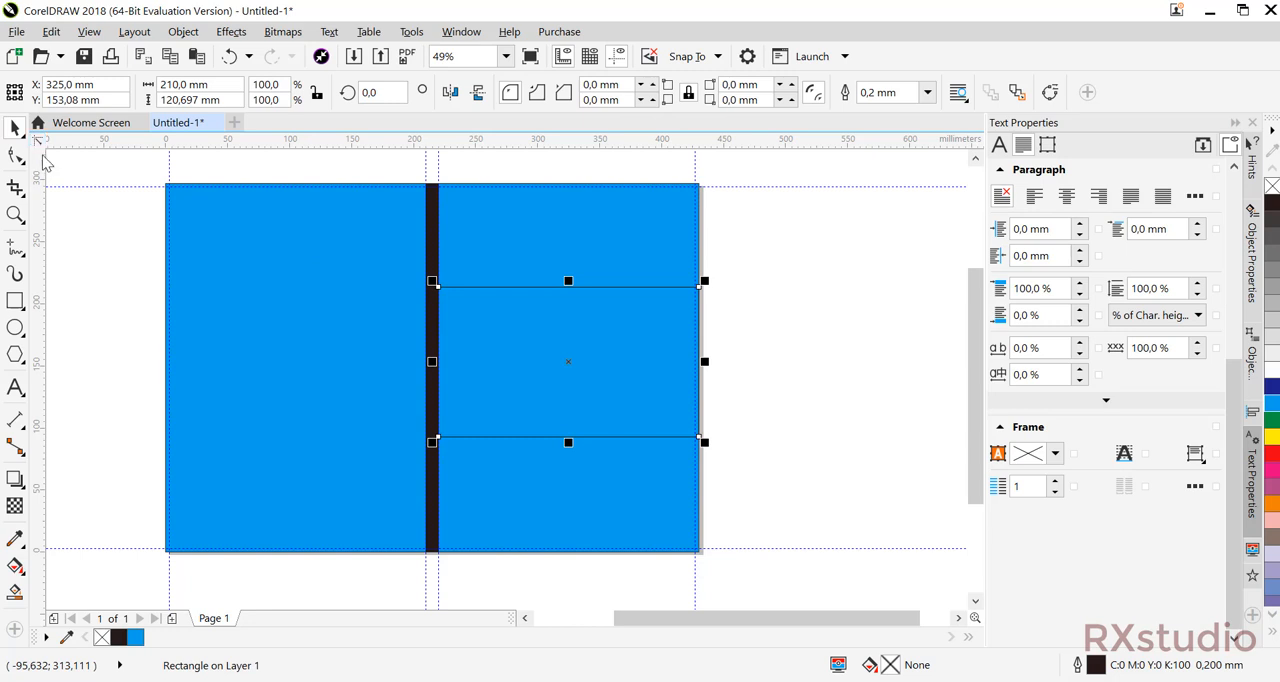
{"action": "left_click", "coordinate": [742, 254]}
{"action": "left_click", "coordinate": [637, 322]}
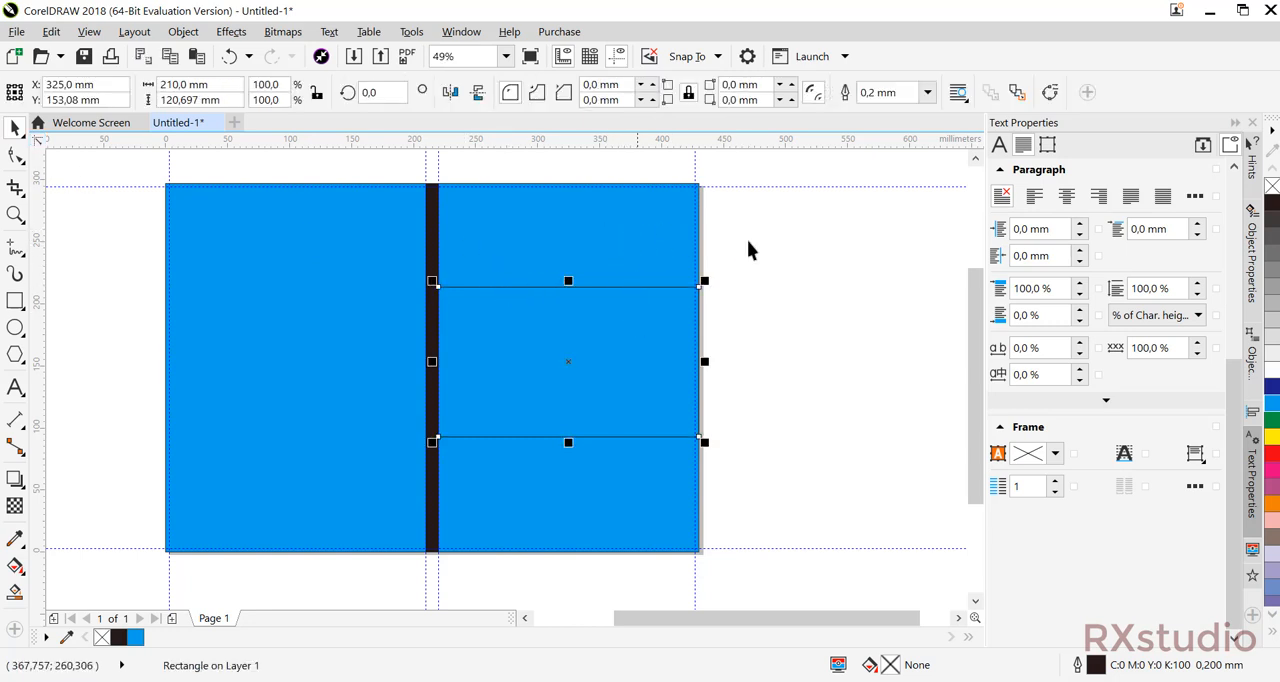
{"action": "left_click", "coordinate": [1272, 437]}
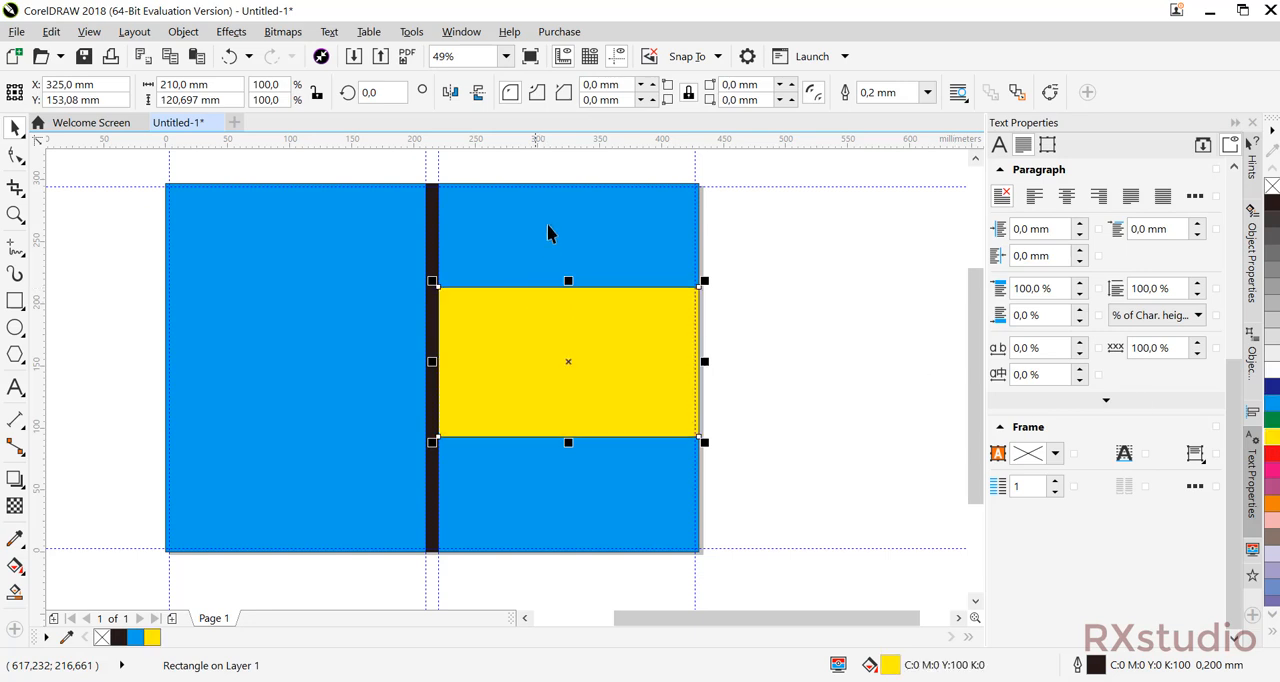
Move the yellow rectangle partly off the front cover, and align it to the cover's horizontal and vertical centre.
{"action": "left_click_drag", "start_coordinate": [581, 352], "coordinate": [738, 371]}
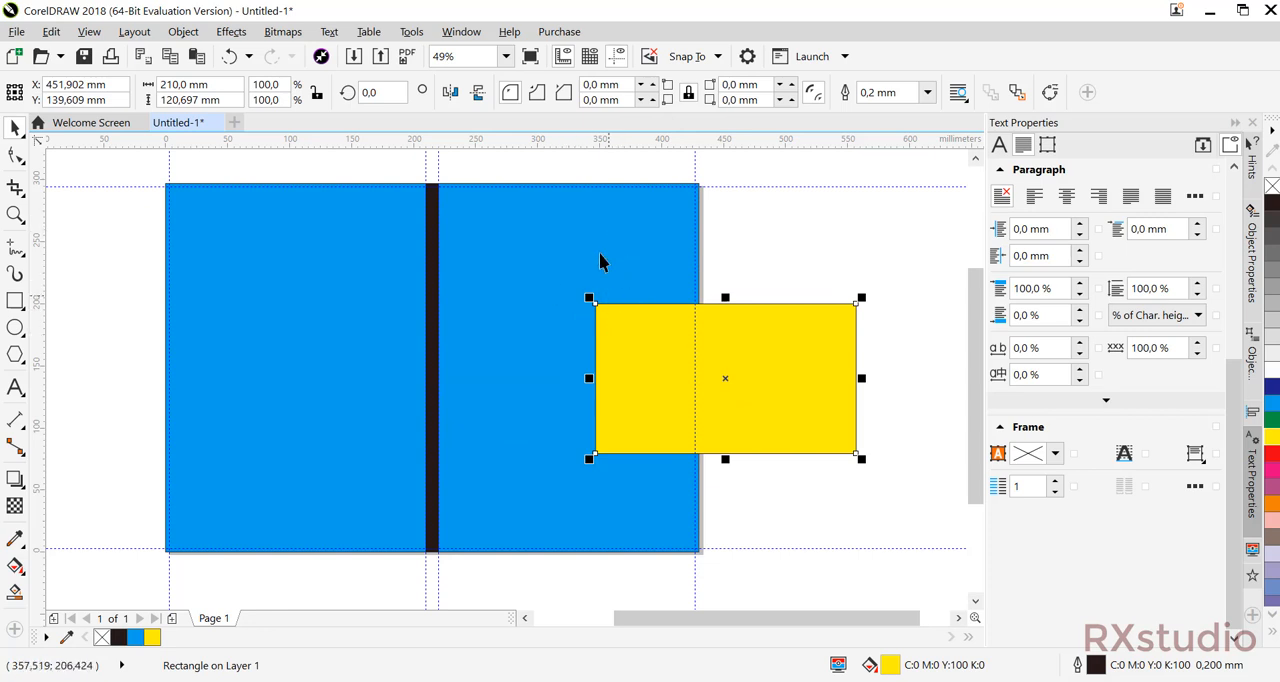
{"action": "left_click", "coordinate": [600, 251], "text": "shift"}
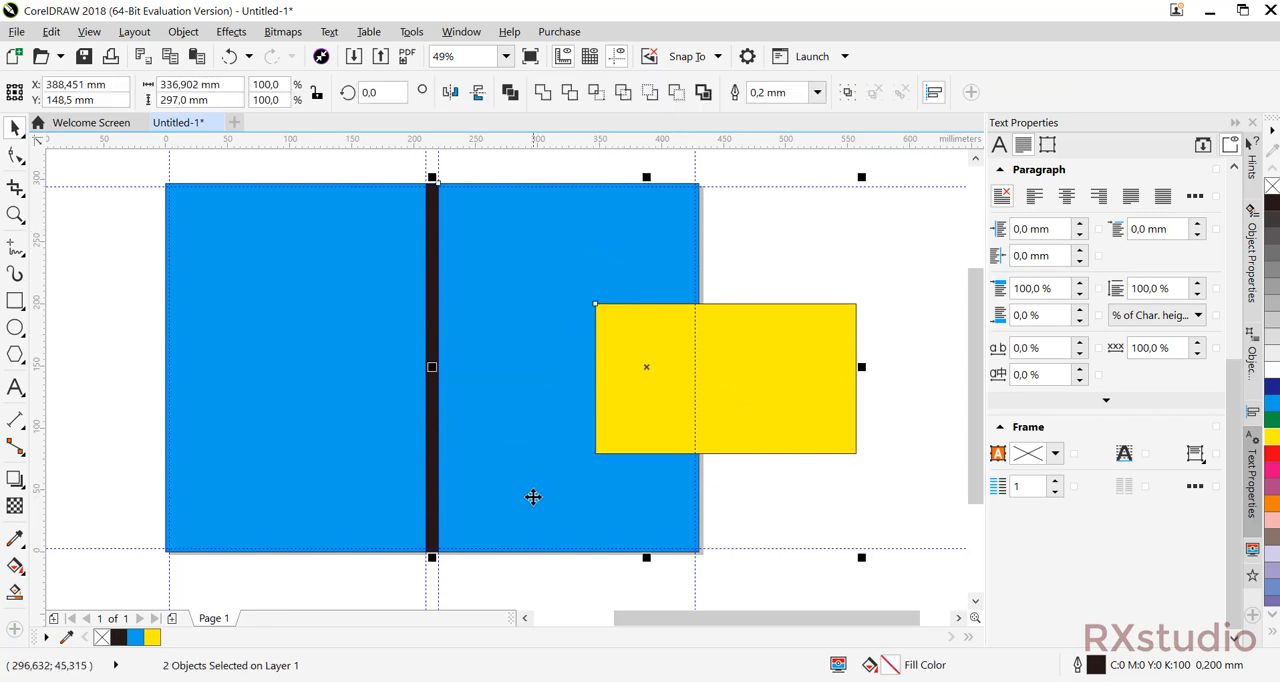
{"action": "left_click", "coordinate": [917, 234]}
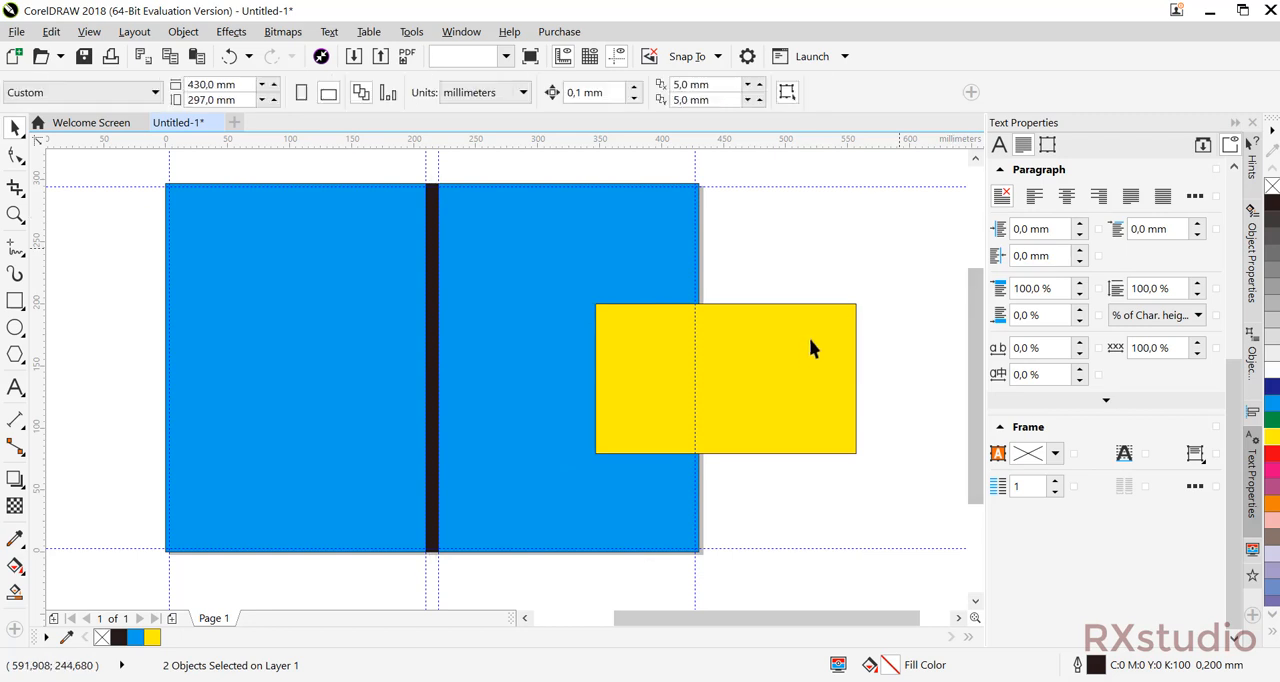
{"action": "left_click", "coordinate": [806, 341]}
{"action": "left_click", "coordinate": [518, 250], "text": "shift"}
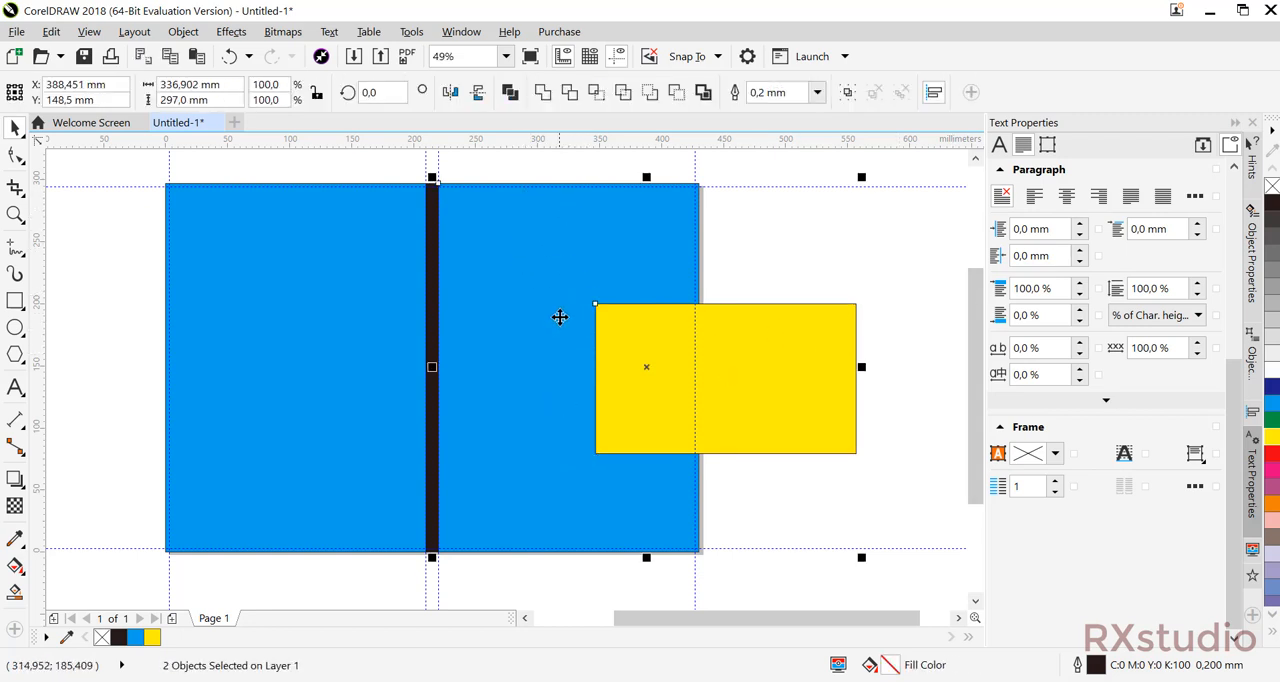
{"action": "key", "text": "c"}
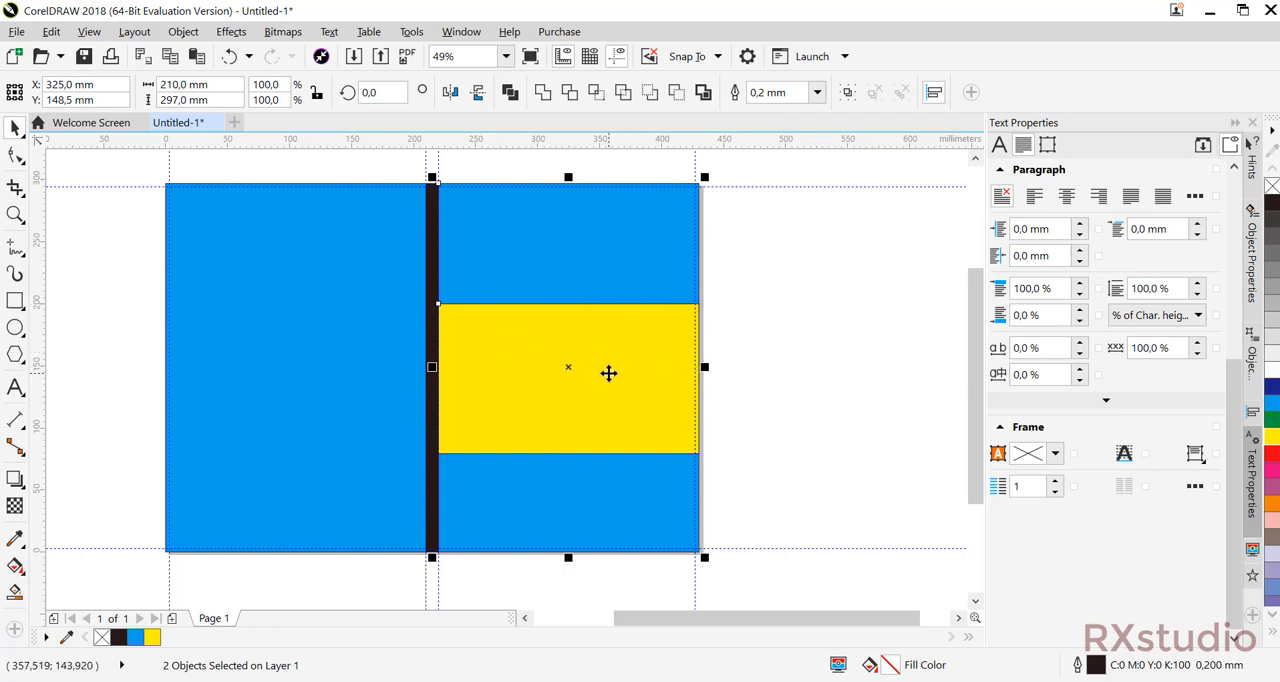
{"action": "key", "text": "e"}
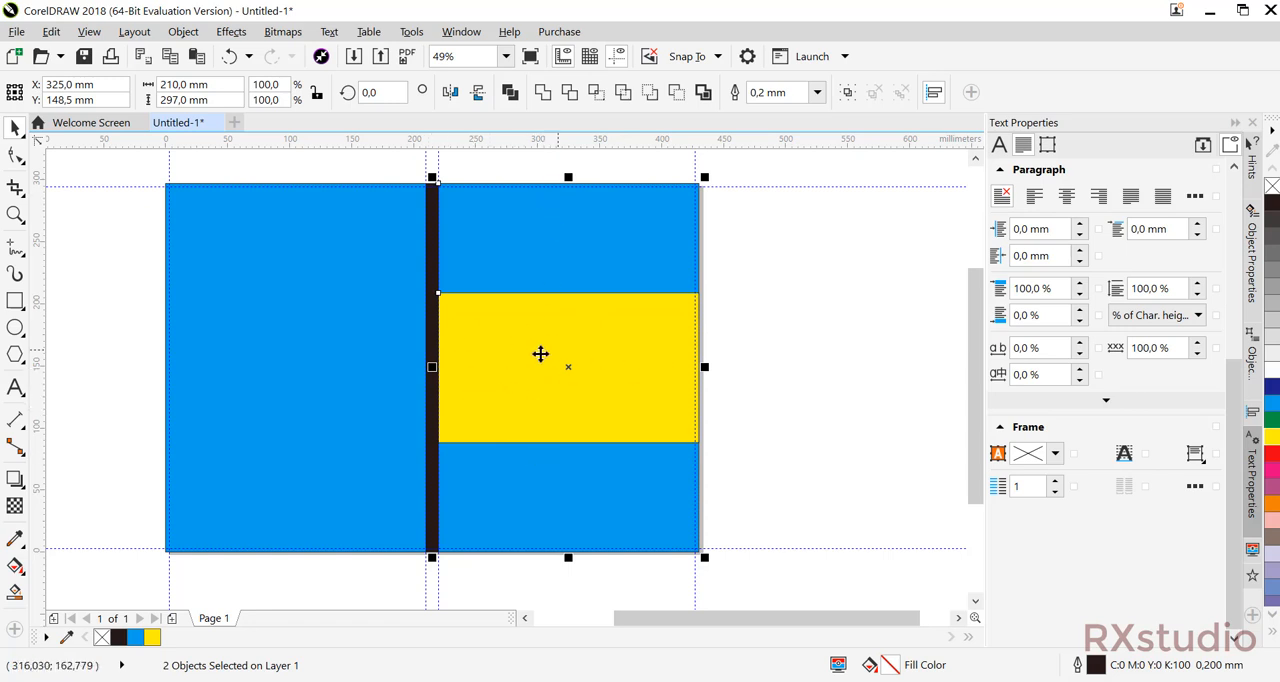
Set the yellow rectangle's outline width to None.
{"action": "left_click", "coordinate": [776, 318]}
{"action": "left_click", "coordinate": [579, 335]}
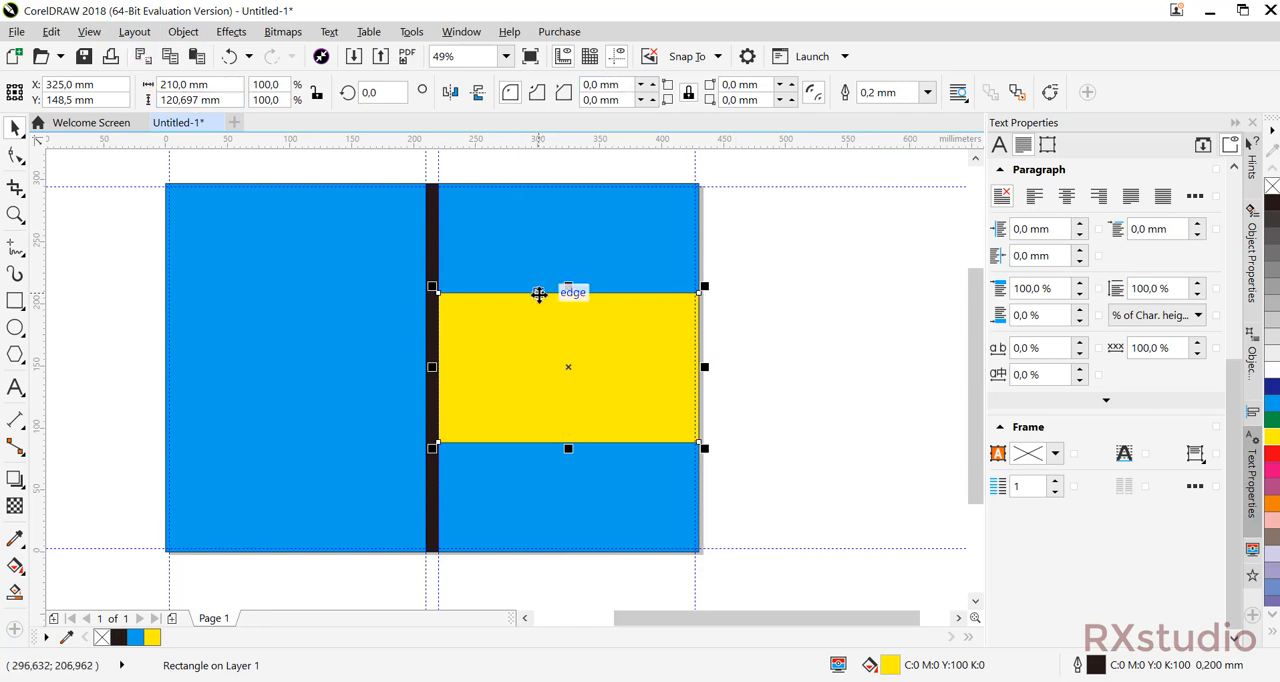
{"action": "scroll", "coordinate": [539, 294], "scroll_direction": "up", "scroll_amount": 2}
{"action": "scroll", "coordinate": [543, 357], "scroll_direction": "down", "scroll_amount": 1}
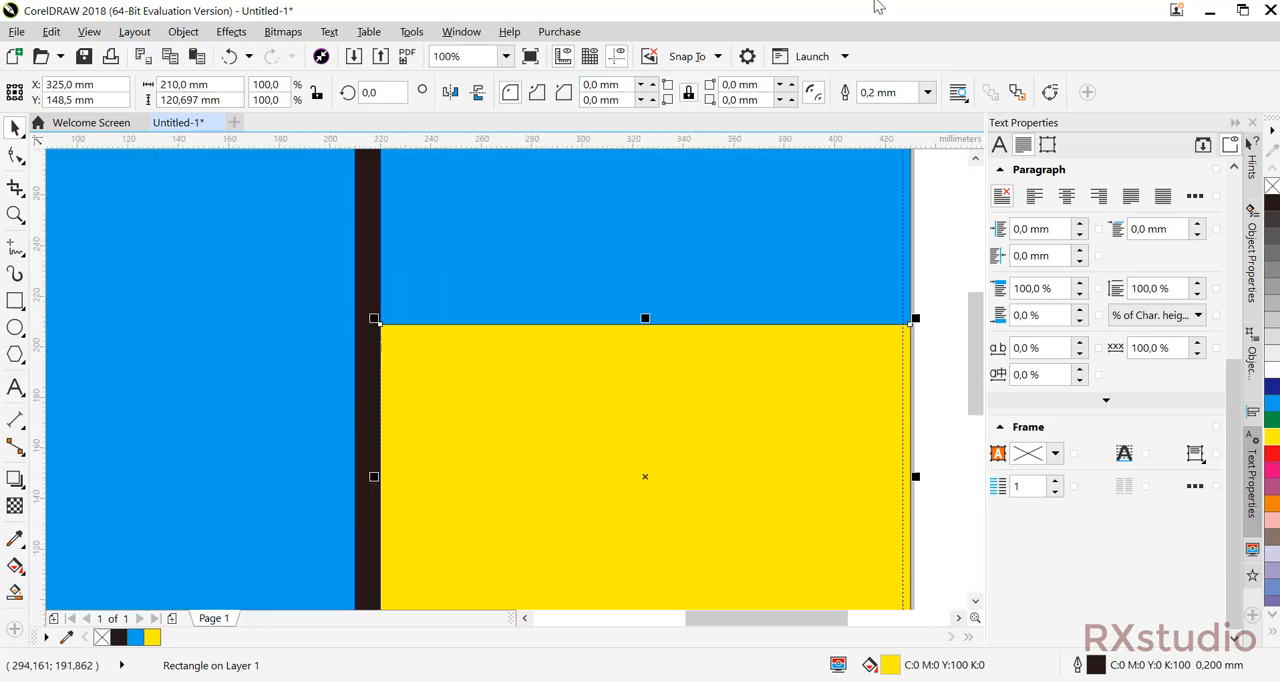
{"action": "left_click", "coordinate": [927, 93]}
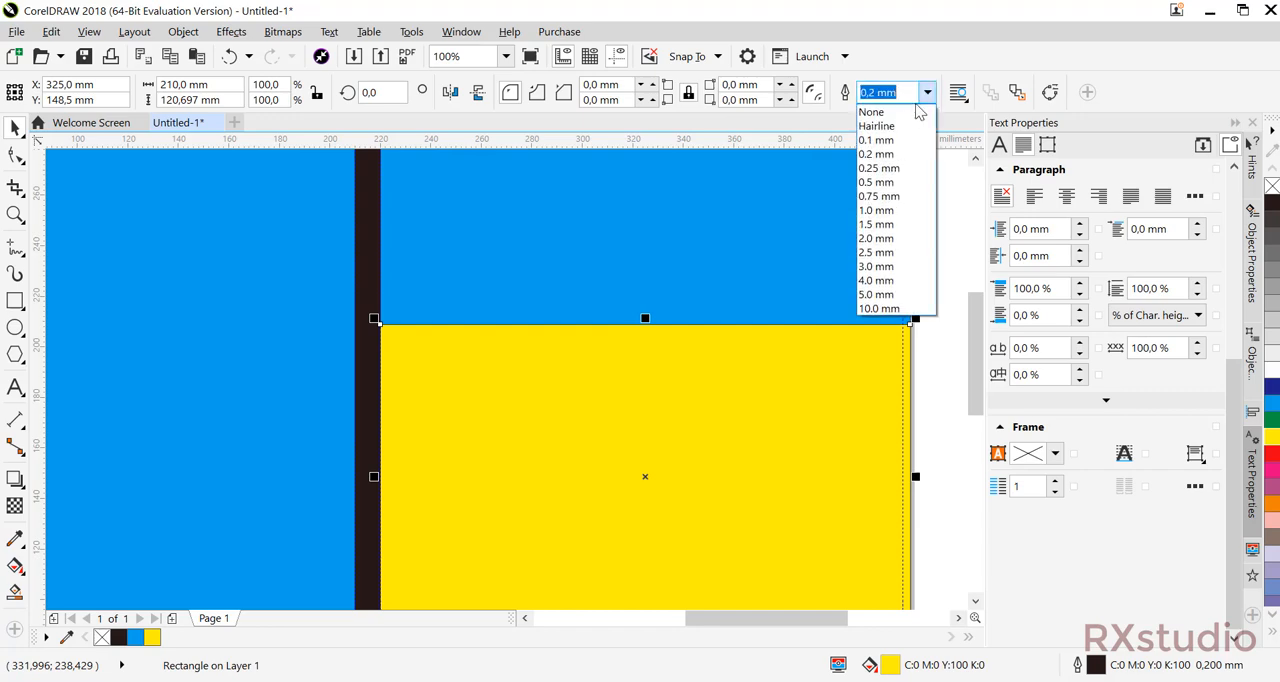
{"action": "left_click", "coordinate": [875, 108]}
{"action": "scroll", "coordinate": [815, 285], "scroll_direction": "down", "scroll_amount": 1}
{"action": "left_click_drag", "start_coordinate": [750, 326], "coordinate": [657, 368]}
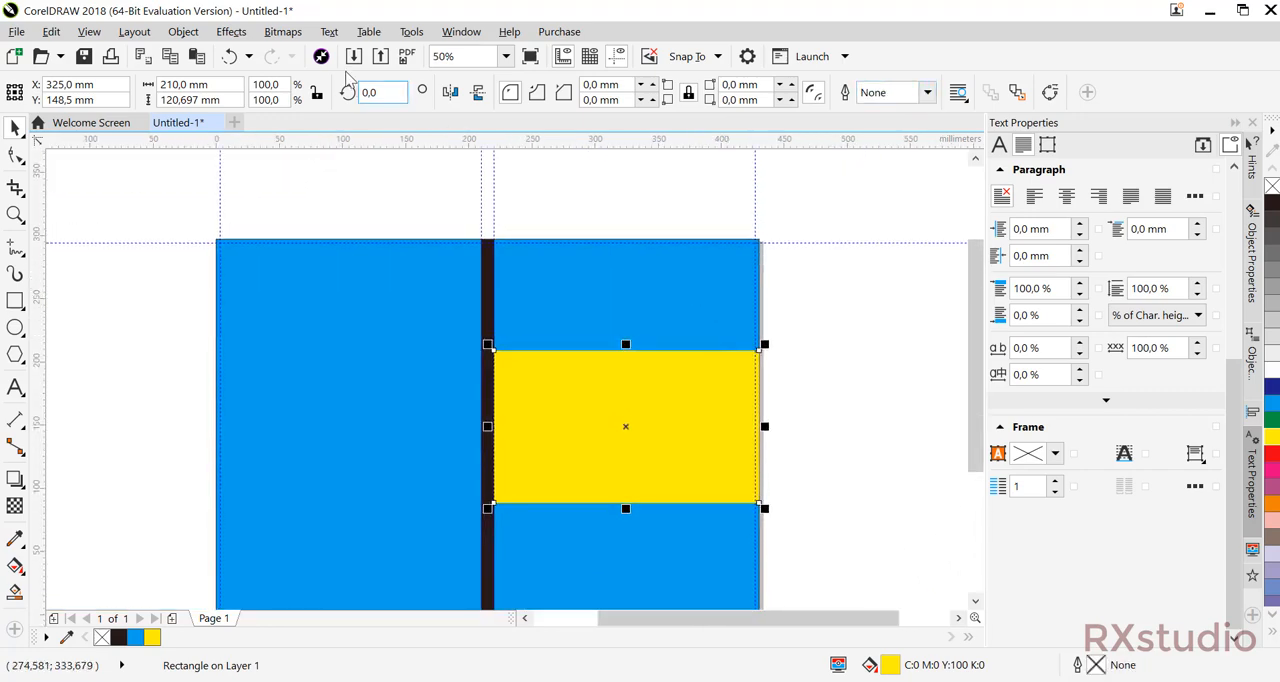
Place the yellow rectangle inside the blue front cover rectangle as a PowerClip.
{"action": "left_click", "coordinate": [183, 32]}
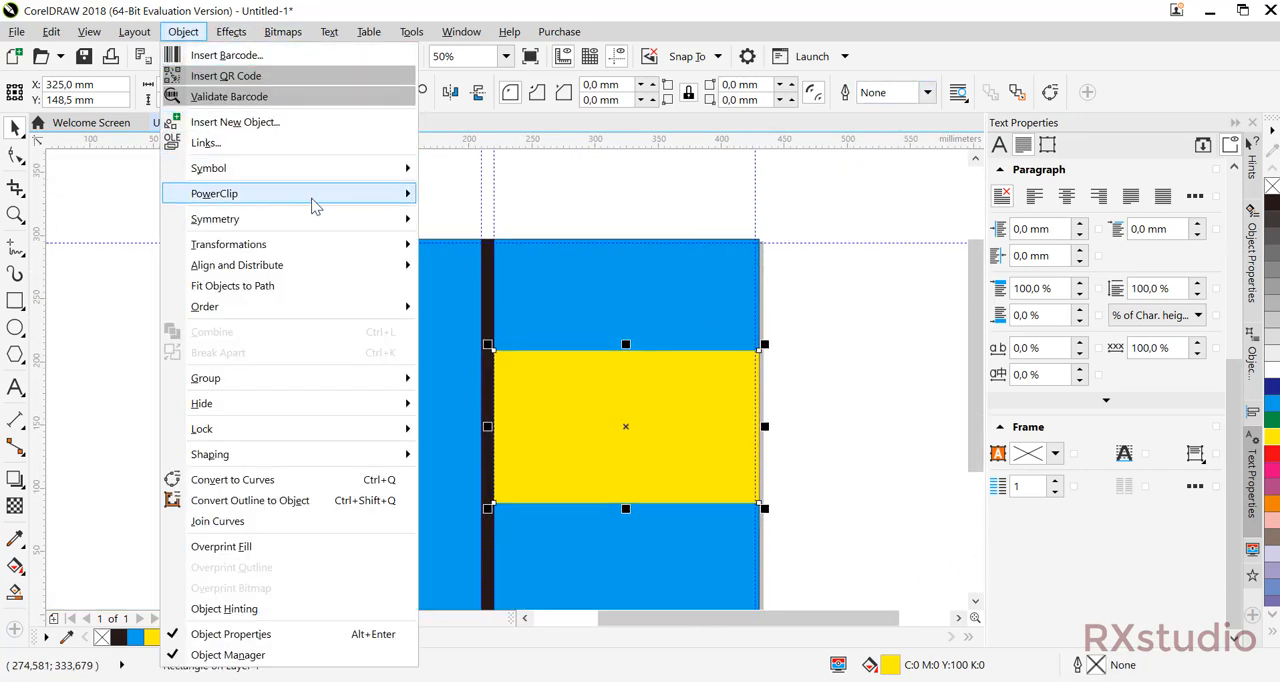
{"action": "mouse_move", "coordinate": [314, 196]}
{"action": "left_click", "coordinate": [451, 196]}
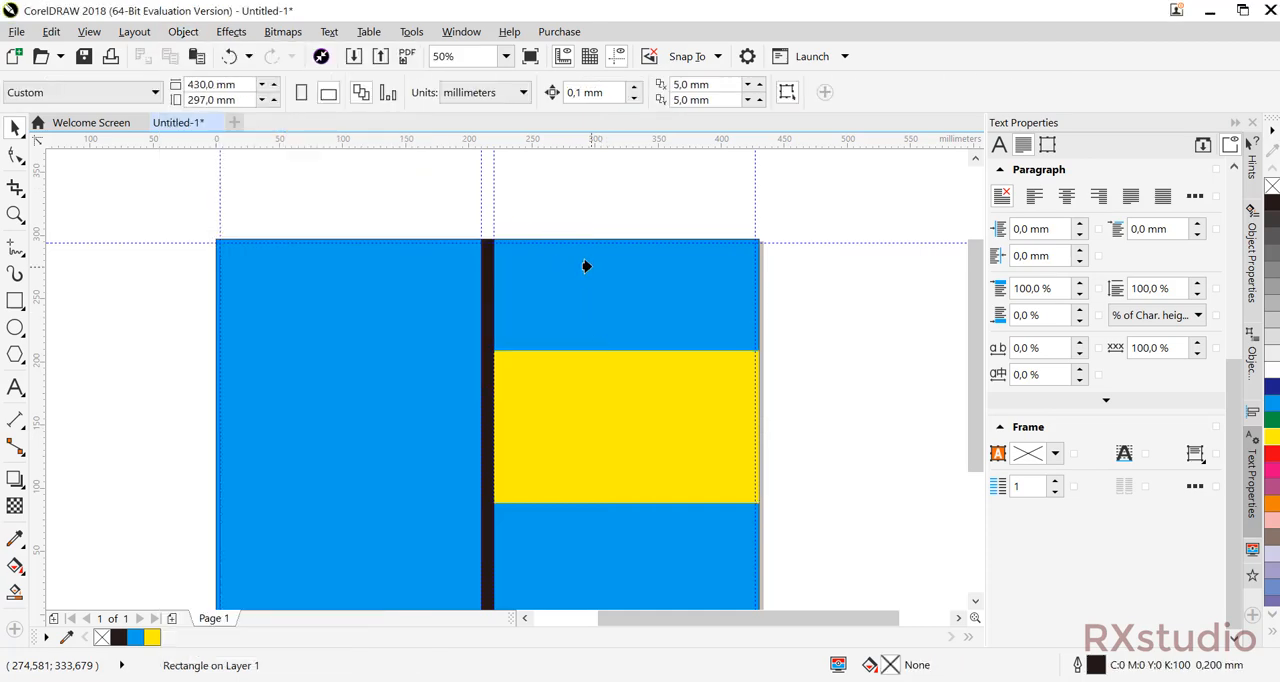
{"action": "left_click", "coordinate": [587, 266]}
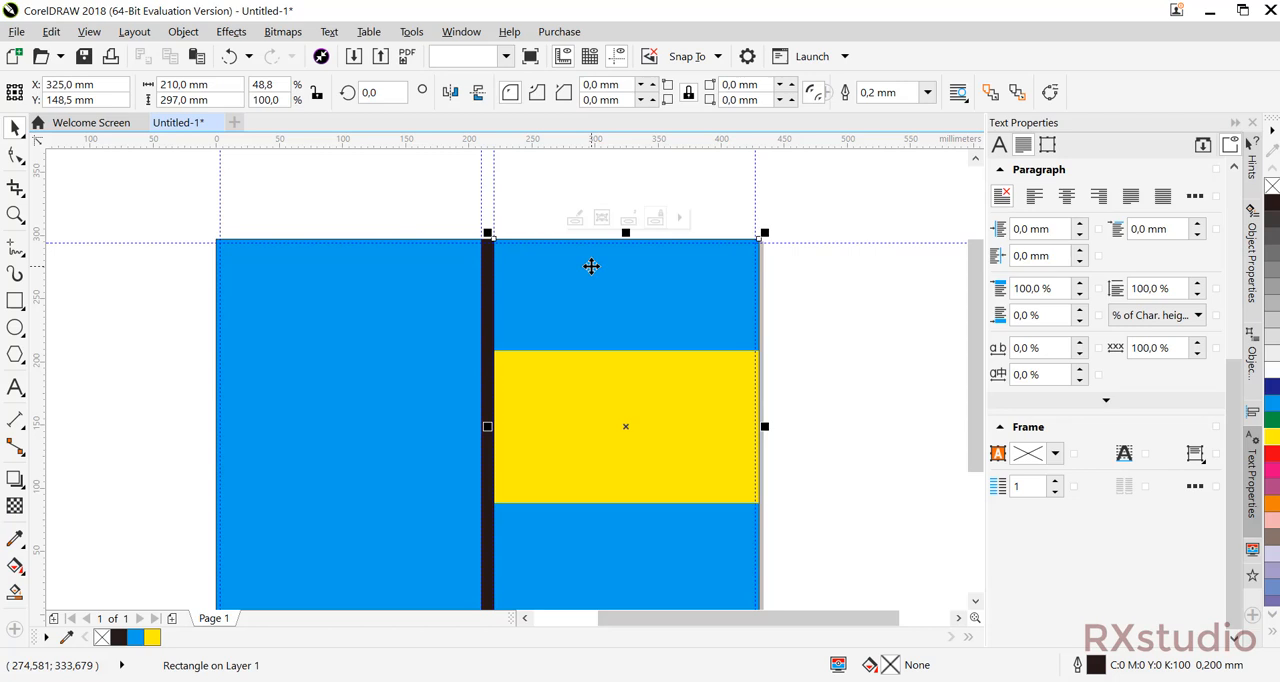
{"action": "left_click", "coordinate": [892, 339]}
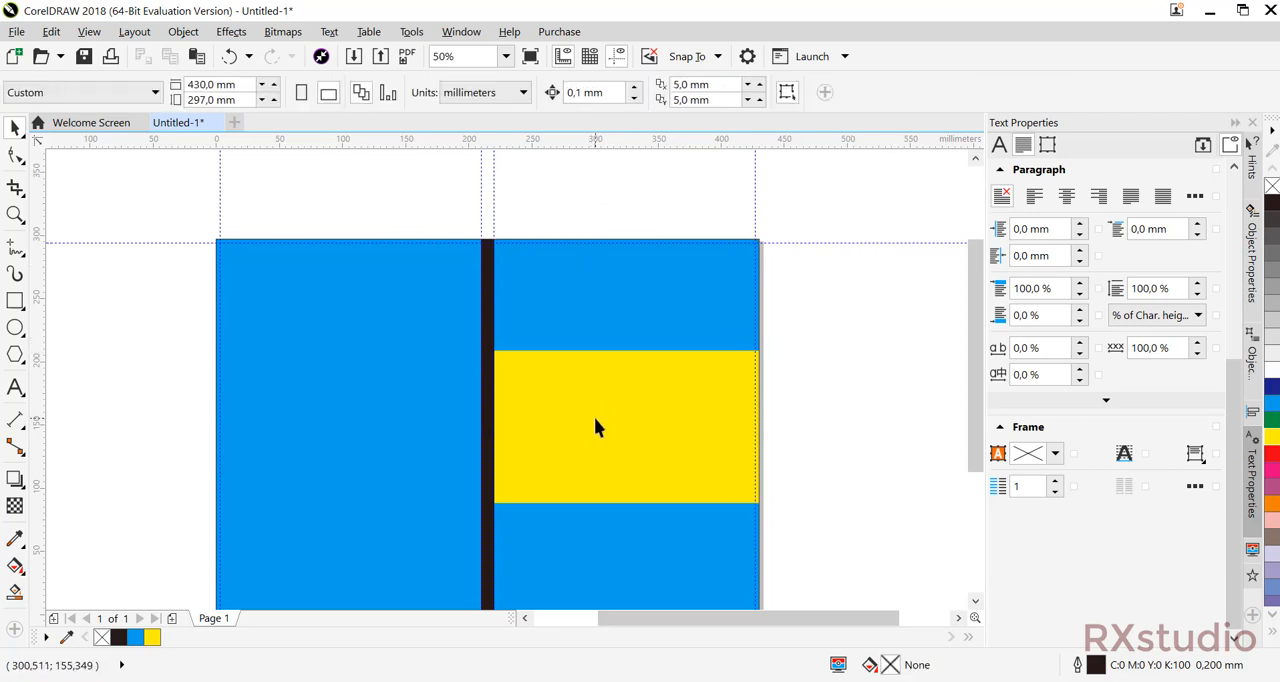
Try moving the front cover with its clipped yellow band off to the right, and undo the moves.
{"action": "left_click", "coordinate": [594, 420]}
{"action": "left_click_drag", "start_coordinate": [564, 423], "coordinate": [700, 394]}
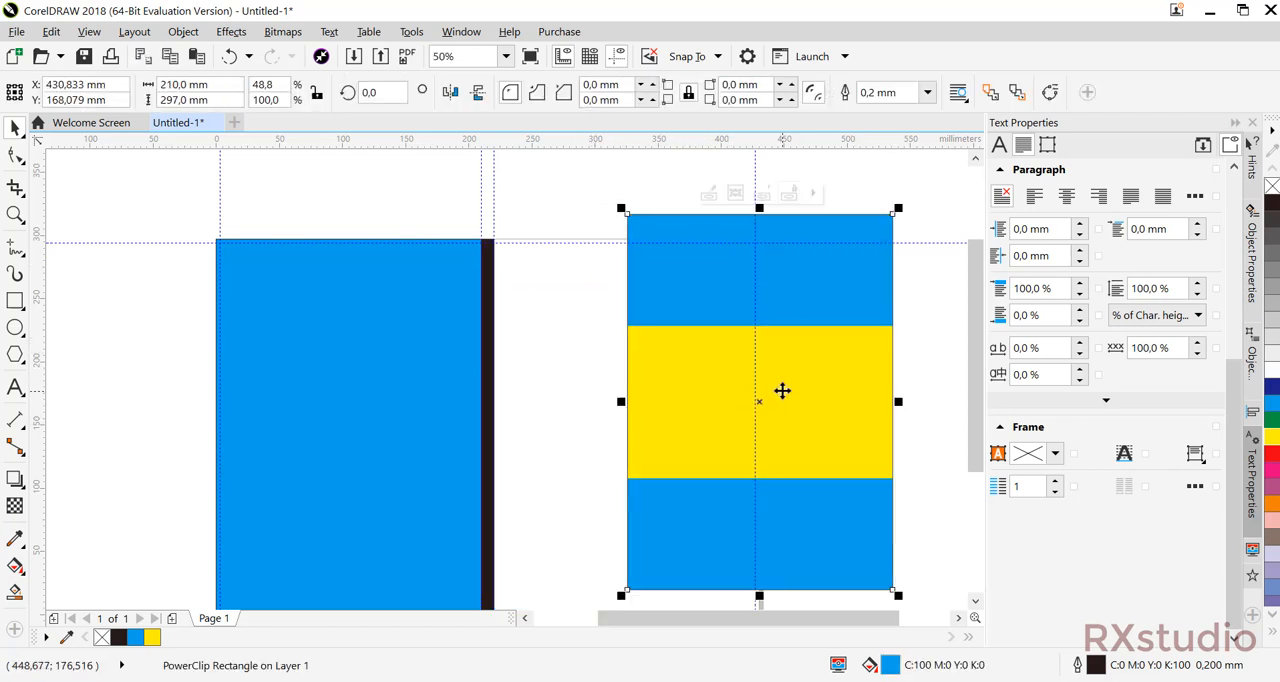
{"action": "left_click_drag", "start_coordinate": [780, 391], "coordinate": [706, 405]}
{"action": "key", "text": "ctrl+z"}
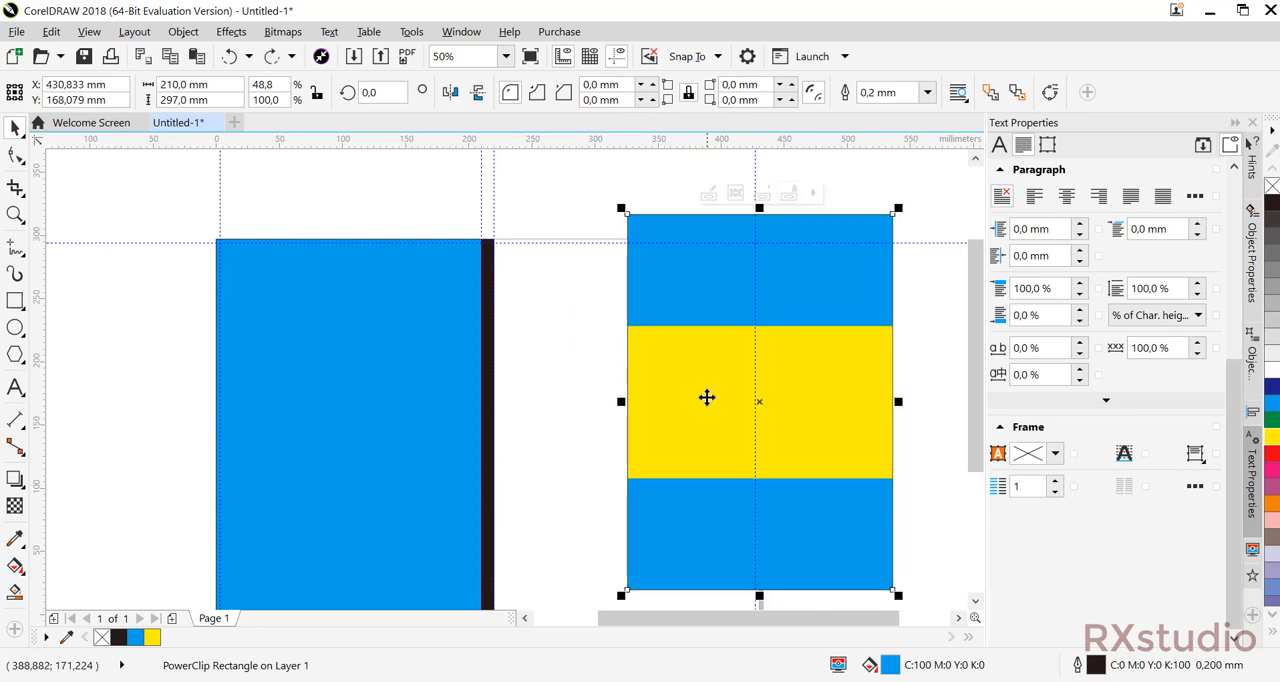
{"action": "key", "text": "ctrl+z"}
{"action": "left_click", "coordinate": [898, 300]}
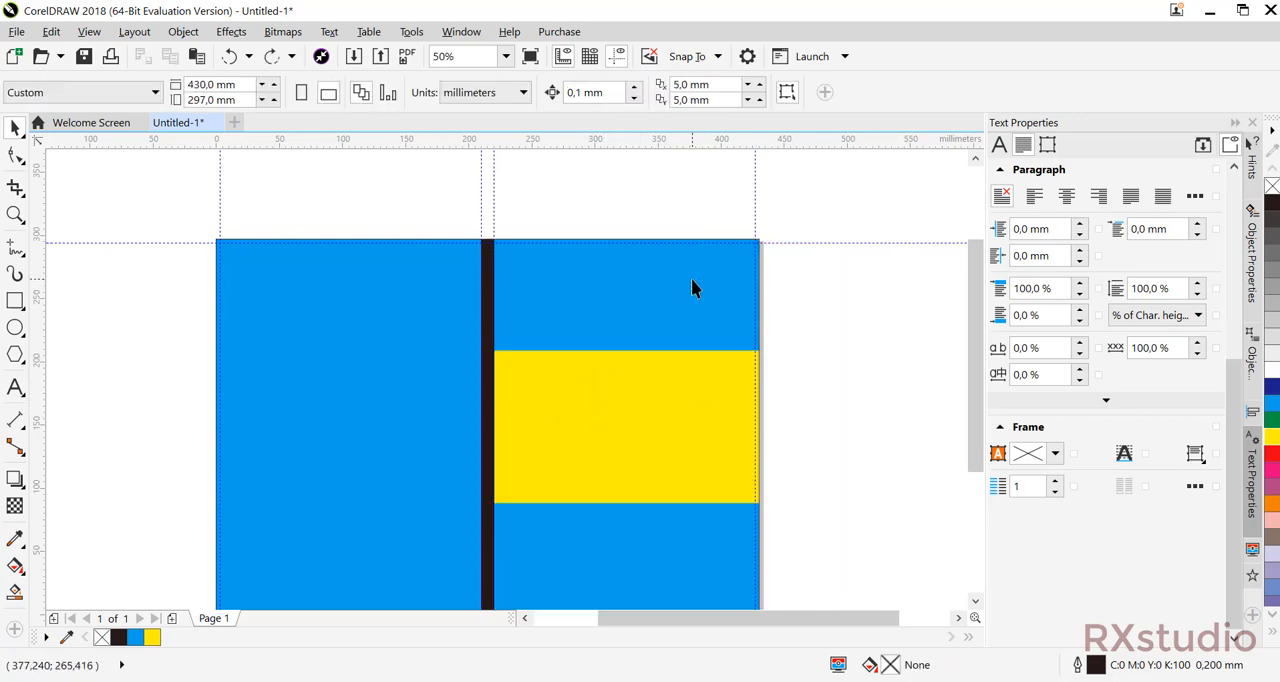
Open the front cover's PowerClip contents for editing and select the yellow rectangle.
{"action": "double_click", "coordinate": [583, 376]}
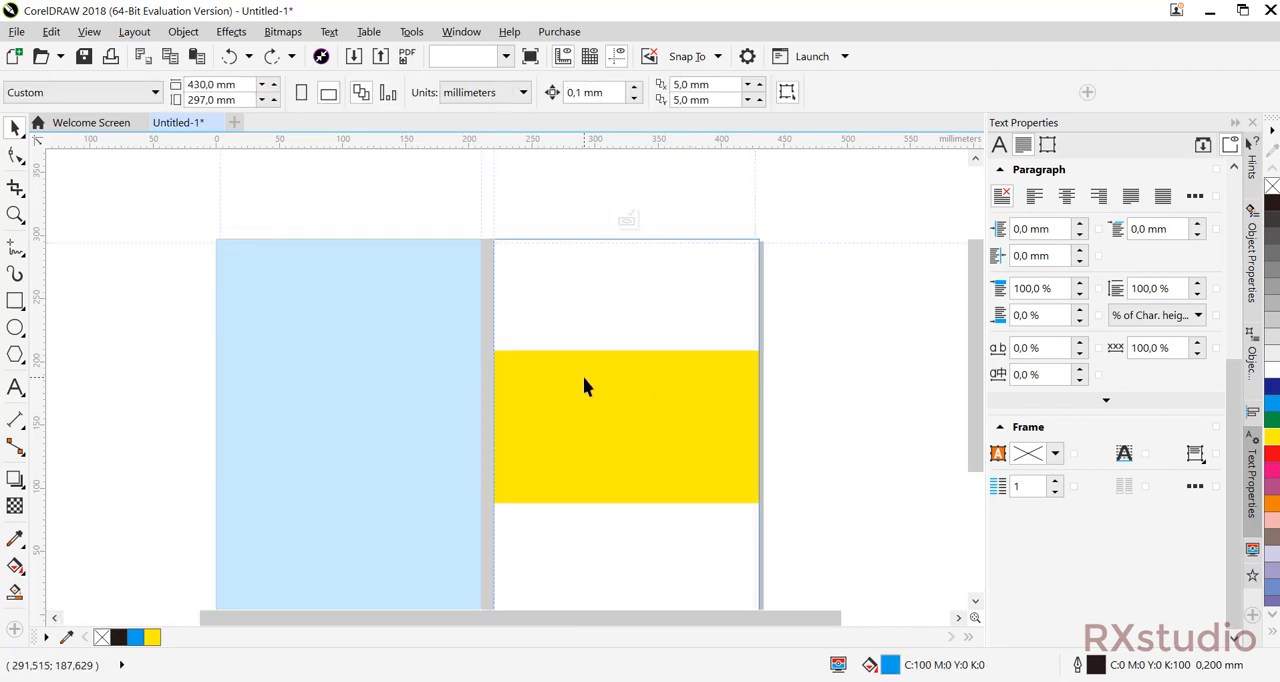
{"action": "left_click", "coordinate": [589, 420]}
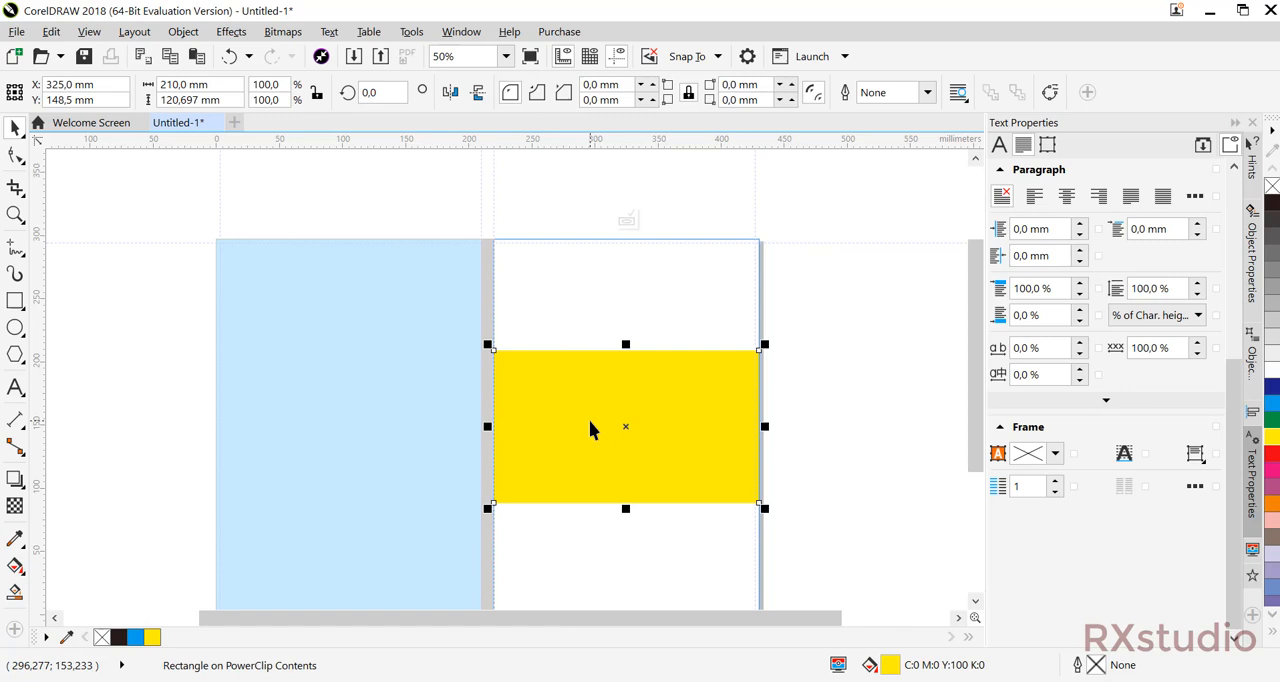
{"action": "left_click", "coordinate": [877, 285]}
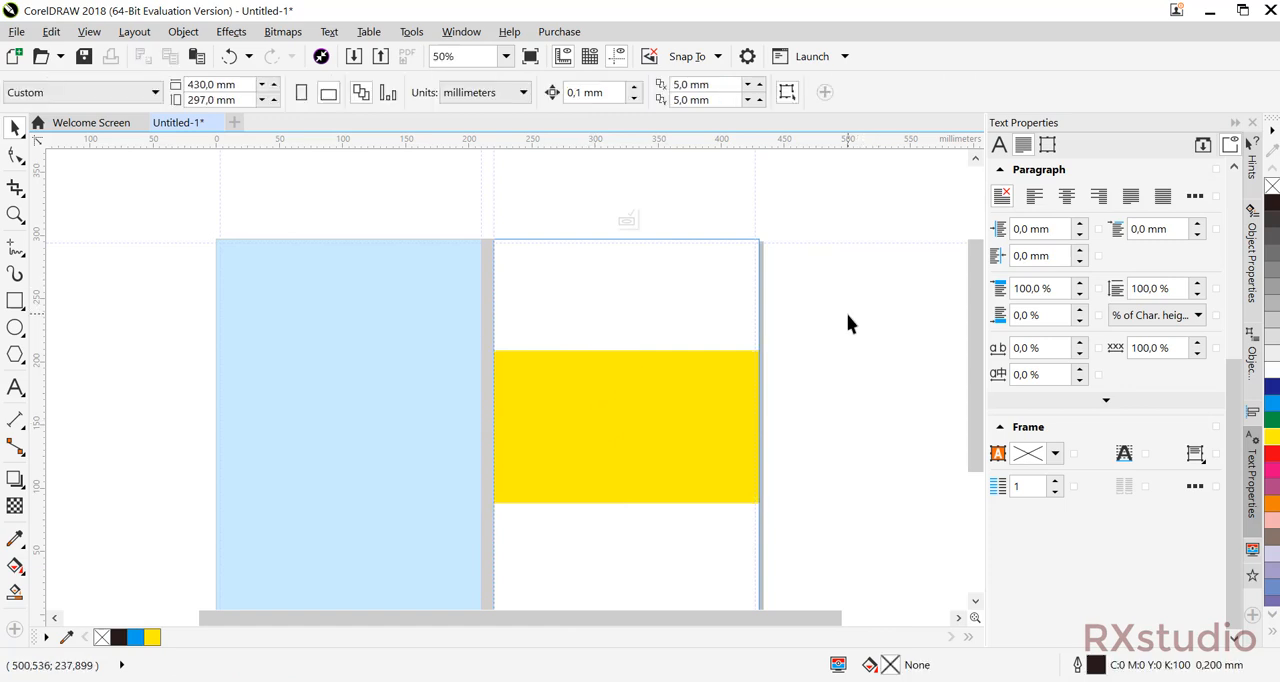
{"action": "left_click", "coordinate": [687, 397]}
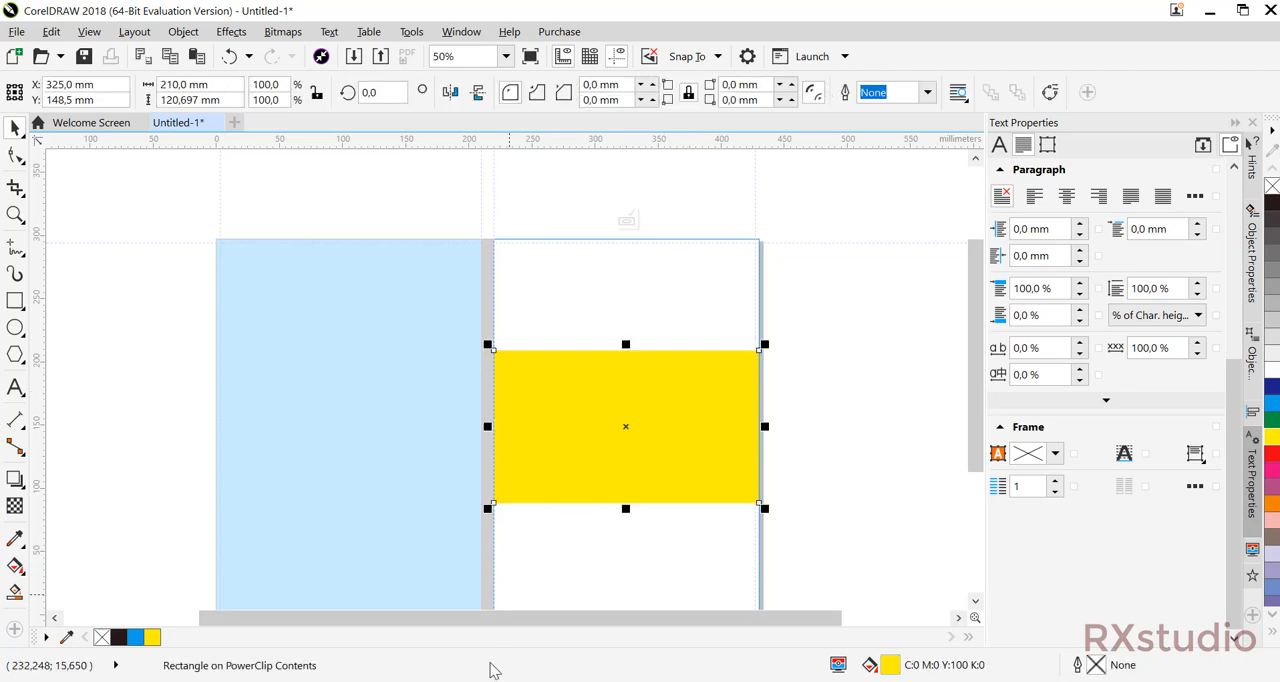
Switch to File Explorer, bring in the blue digital brain picture from the Image folder at about 223 × 149 mm, and place it overlapping the cover's outer edge.
{"action": "left_click", "coordinate": [450, 625]}
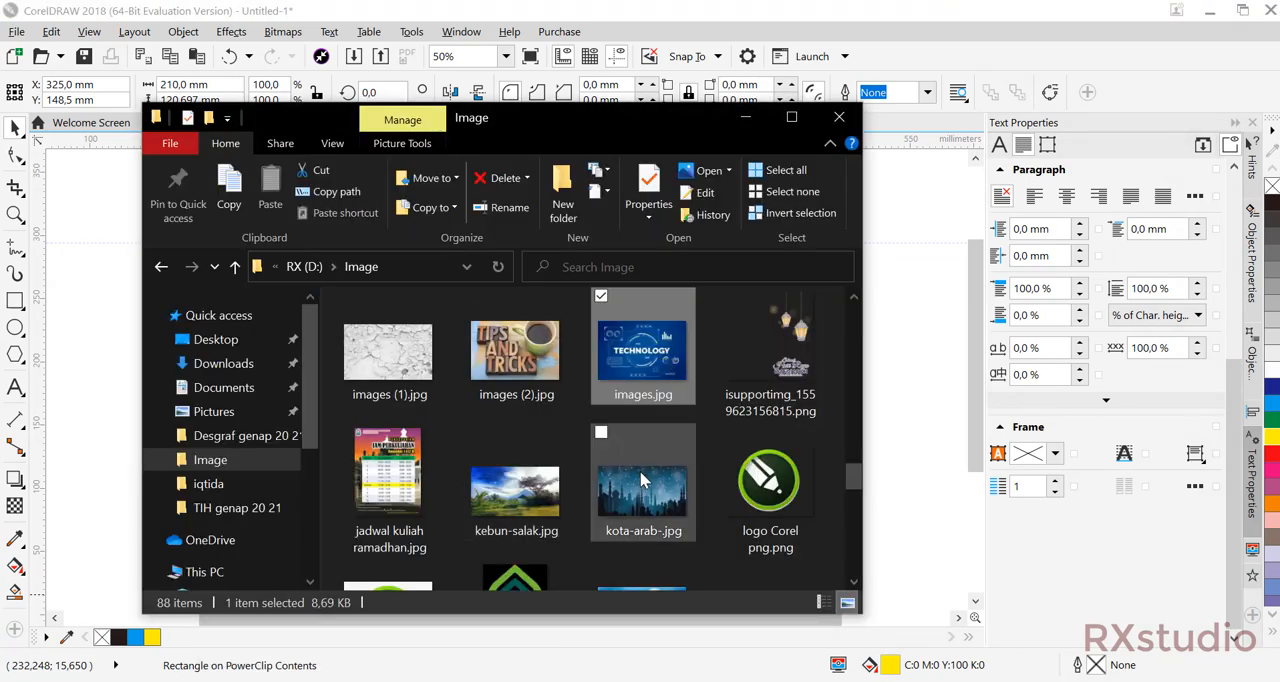
{"action": "scroll", "coordinate": [643, 481], "scroll_direction": "up", "scroll_amount": 5}
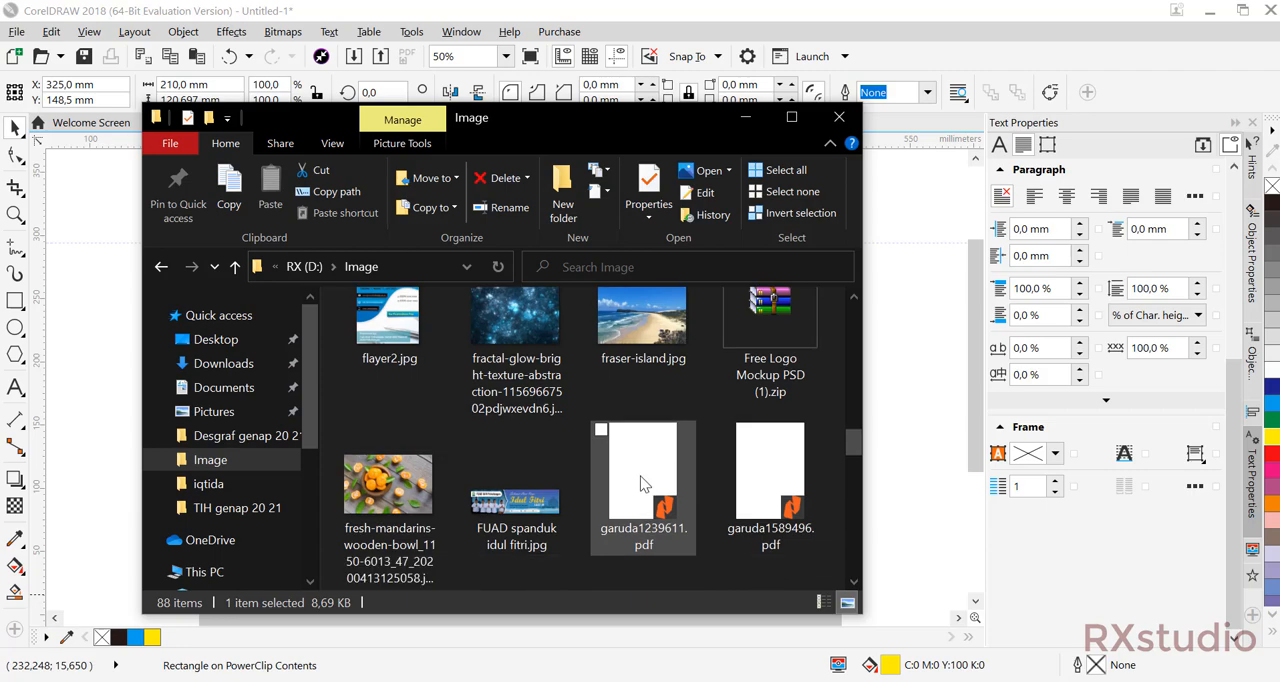
{"action": "scroll", "coordinate": [640, 484], "scroll_direction": "down", "scroll_amount": 3}
{"action": "scroll", "coordinate": [640, 484], "scroll_direction": "down", "scroll_amount": 3}
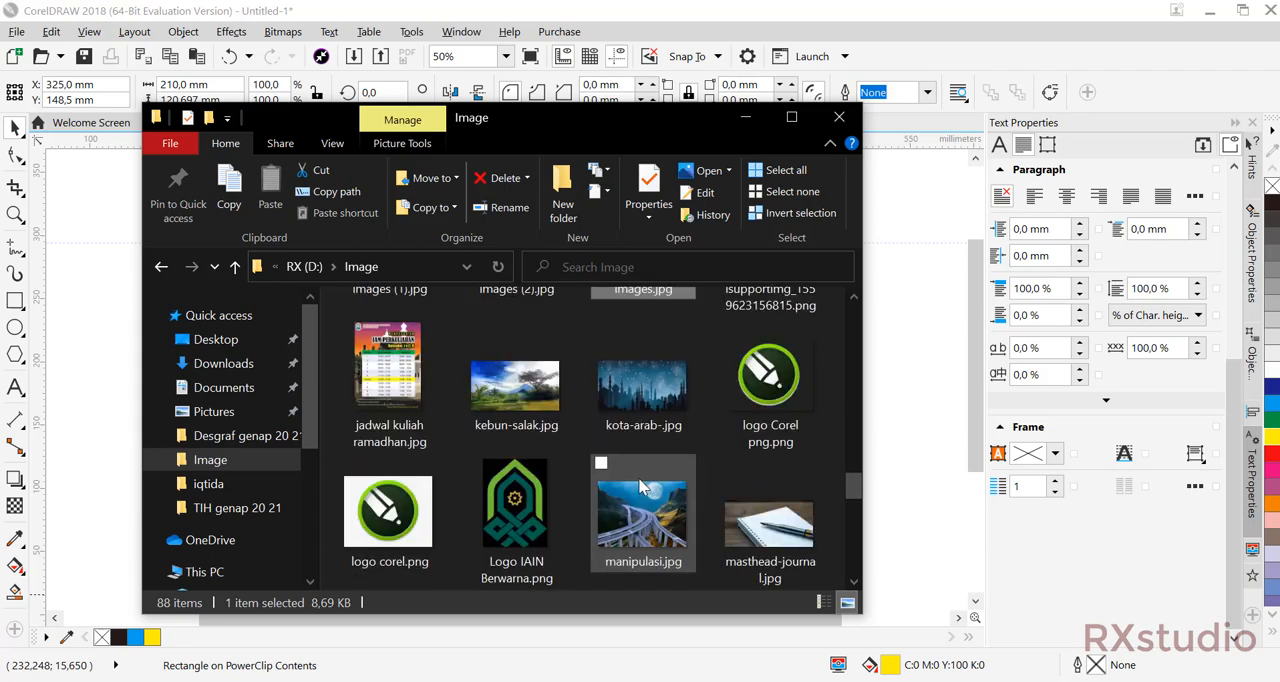
{"action": "scroll", "coordinate": [640, 485], "scroll_direction": "down", "scroll_amount": 10}
{"action": "scroll", "coordinate": [640, 487], "scroll_direction": "down", "scroll_amount": 3}
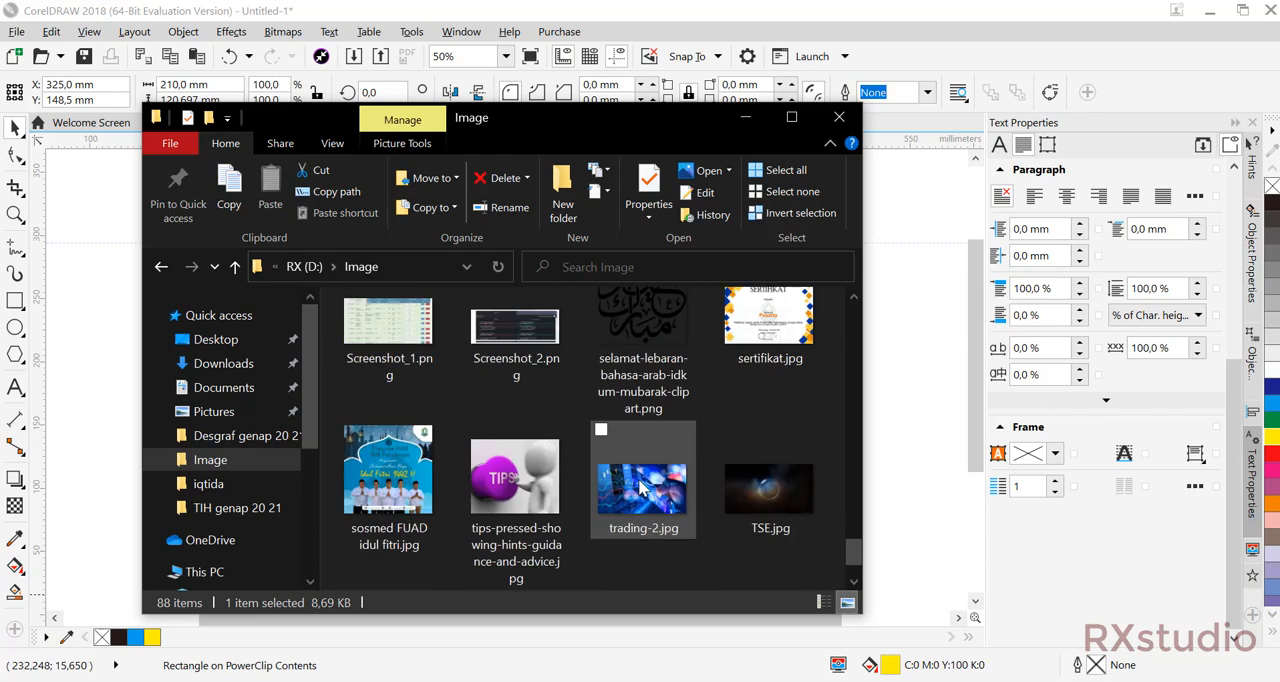
{"action": "scroll", "coordinate": [640, 487], "scroll_direction": "down", "scroll_amount": 2}
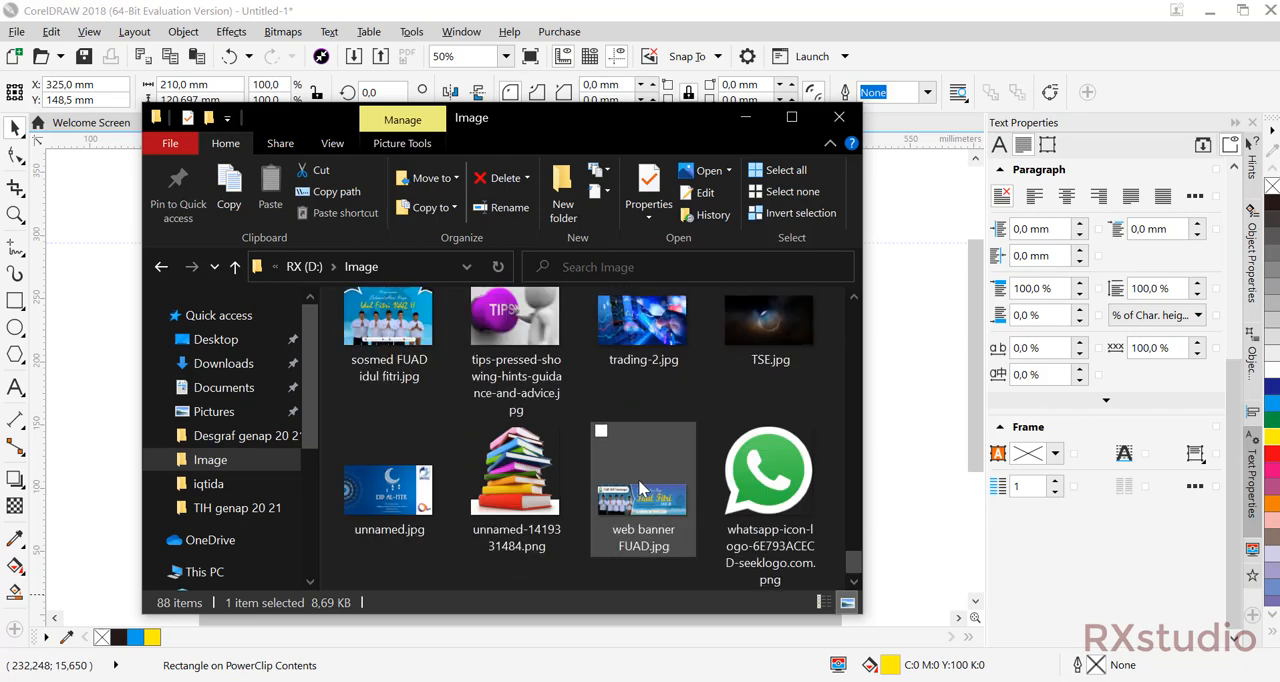
{"action": "scroll", "coordinate": [639, 490], "scroll_direction": "up", "scroll_amount": 15}
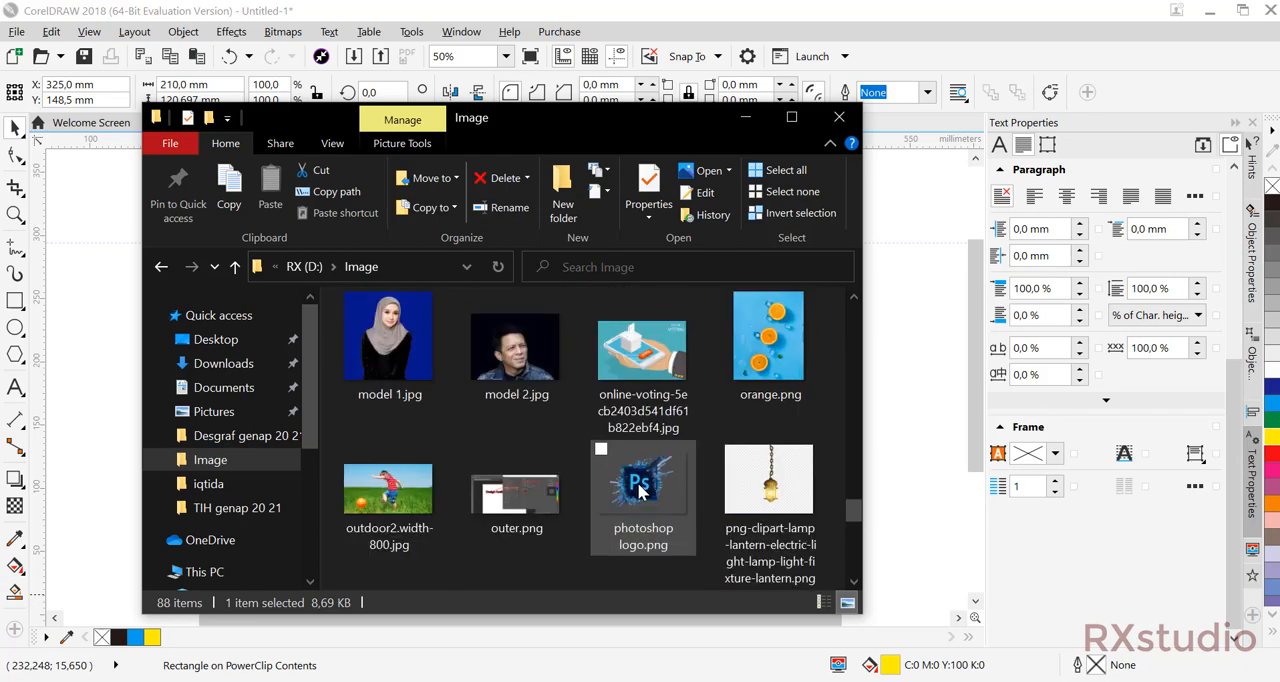
{"action": "scroll", "coordinate": [638, 490], "scroll_direction": "up", "scroll_amount": 10}
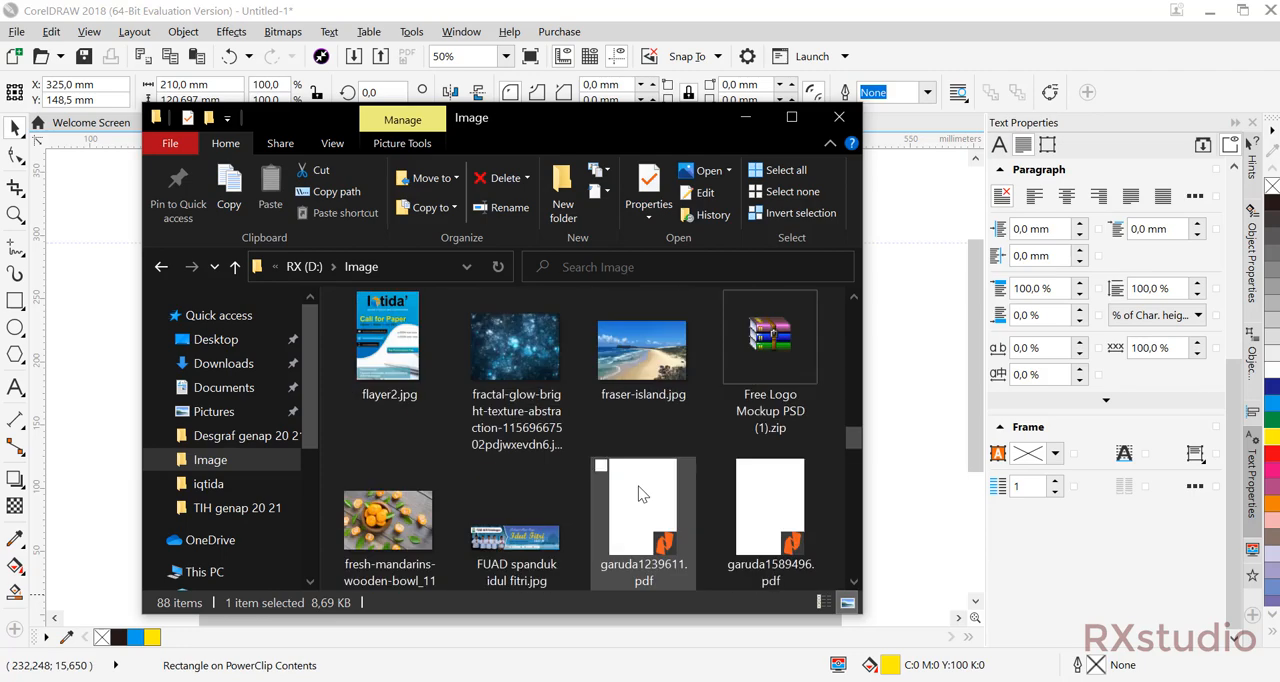
{"action": "scroll", "coordinate": [637, 487], "scroll_direction": "up", "scroll_amount": 5}
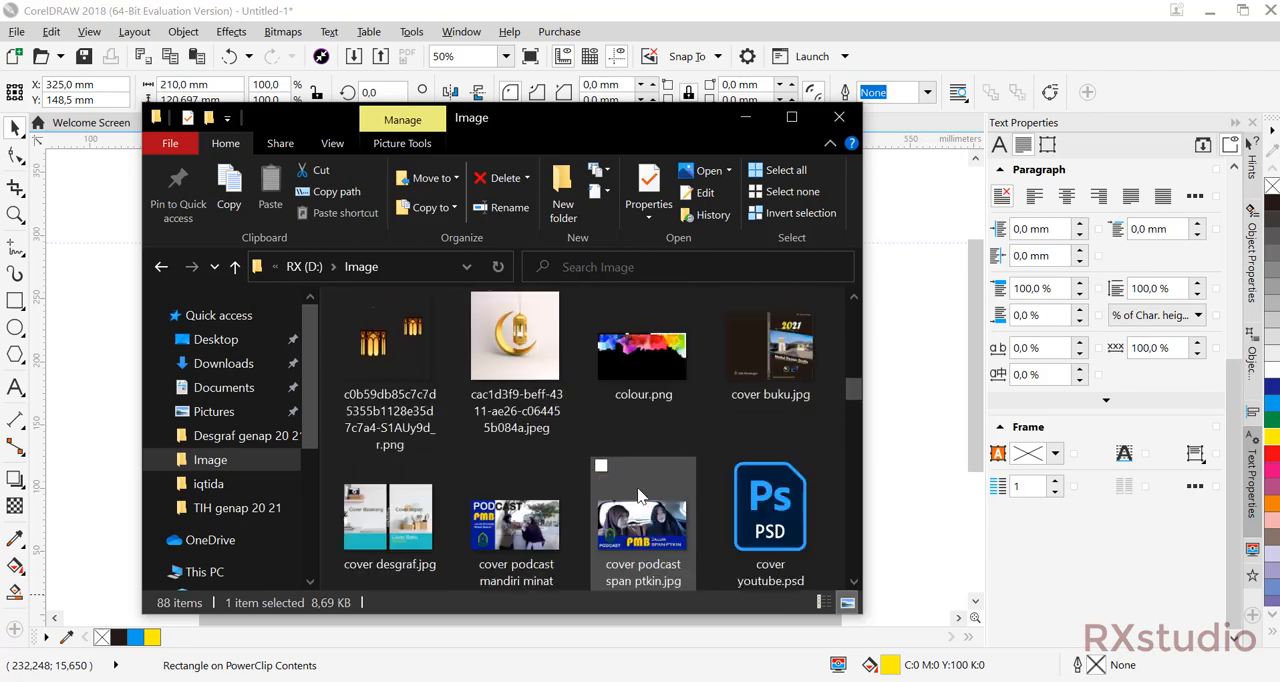
{"action": "left_click_drag", "start_coordinate": [634, 322], "coordinate": [888, 543]}
{"action": "left_click", "coordinate": [903, 426]}
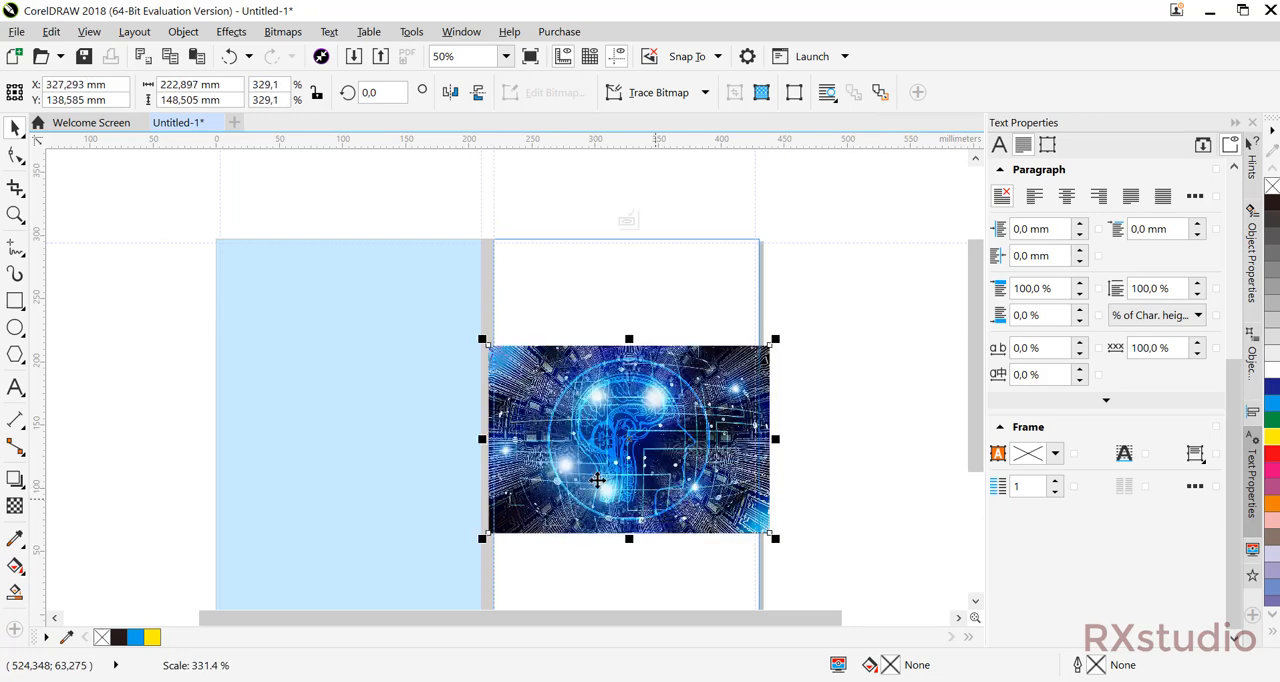
{"action": "left_click_drag", "start_coordinate": [589, 477], "coordinate": [800, 412]}
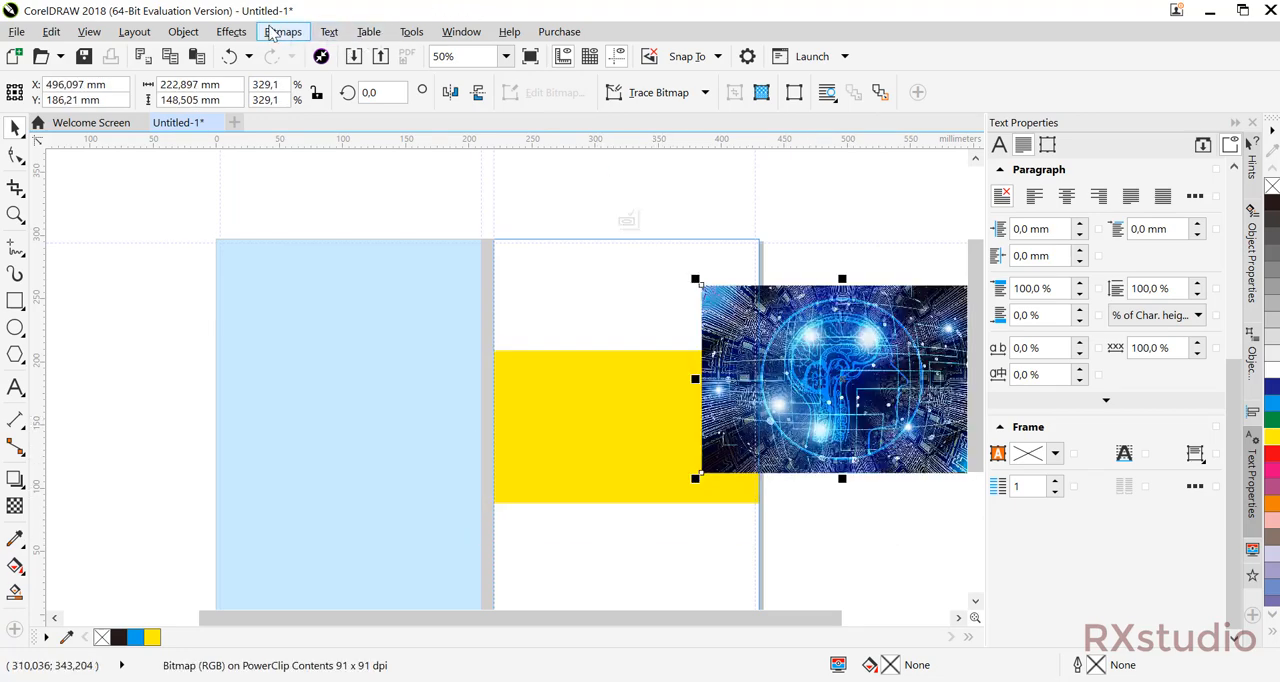
{"action": "left_click", "coordinate": [183, 32]}
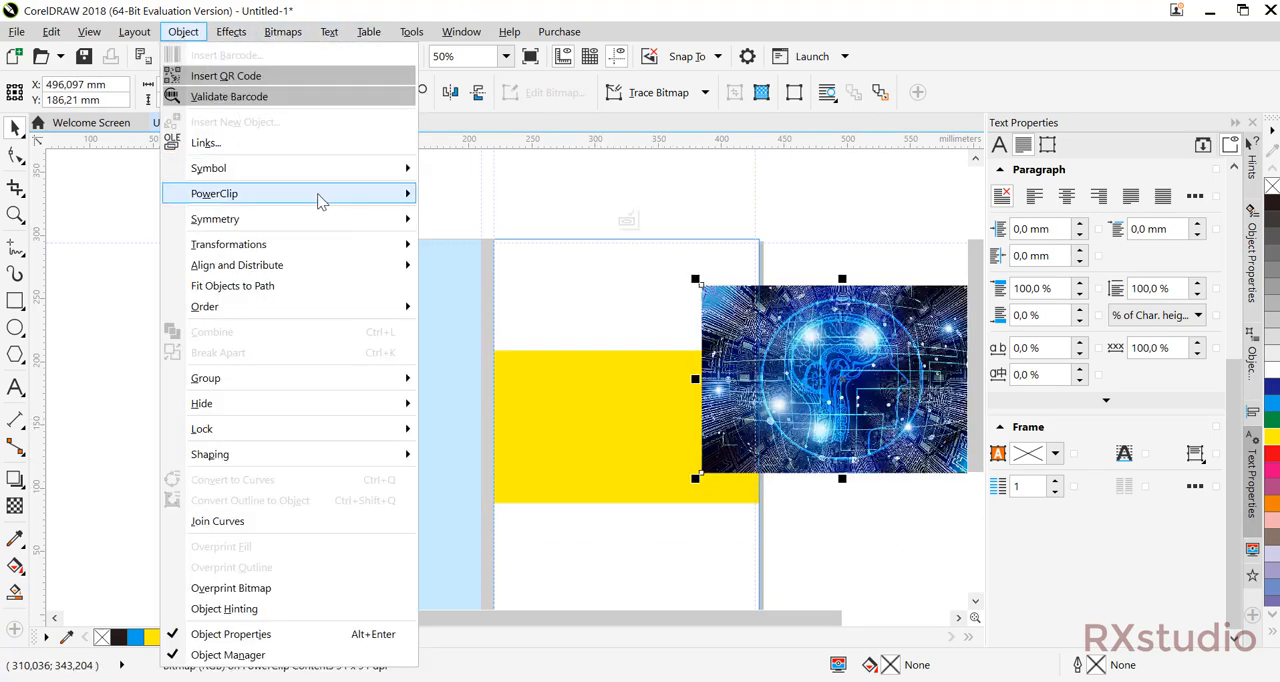
{"action": "mouse_move", "coordinate": [372, 198]}
{"action": "left_click", "coordinate": [1066, 396]}
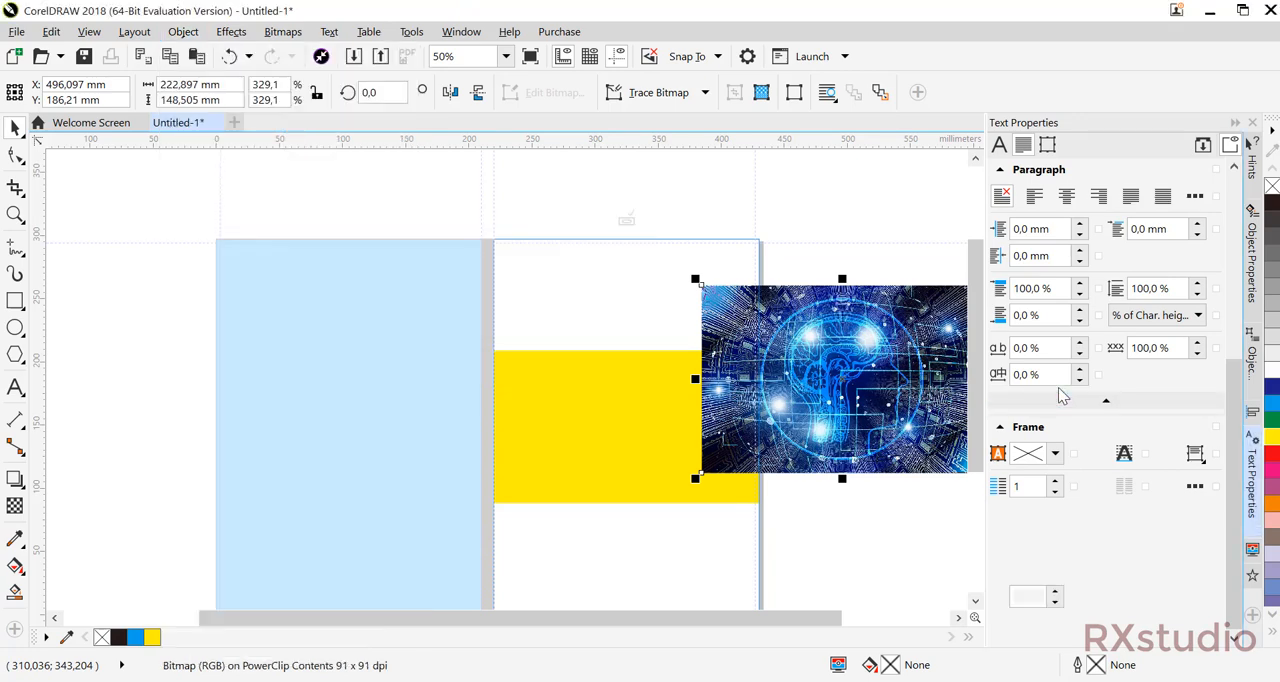
{"action": "left_click", "coordinate": [882, 370]}
{"action": "left_click", "coordinate": [806, 198]}
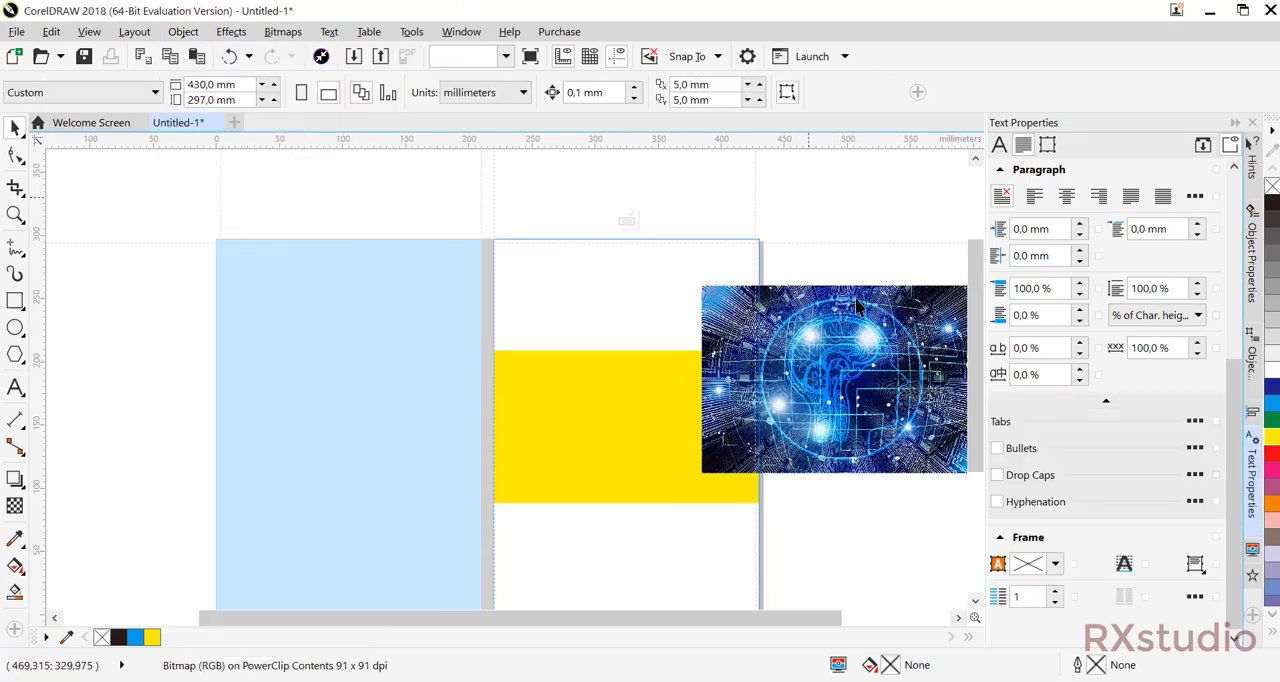
{"action": "left_click", "coordinate": [810, 306]}
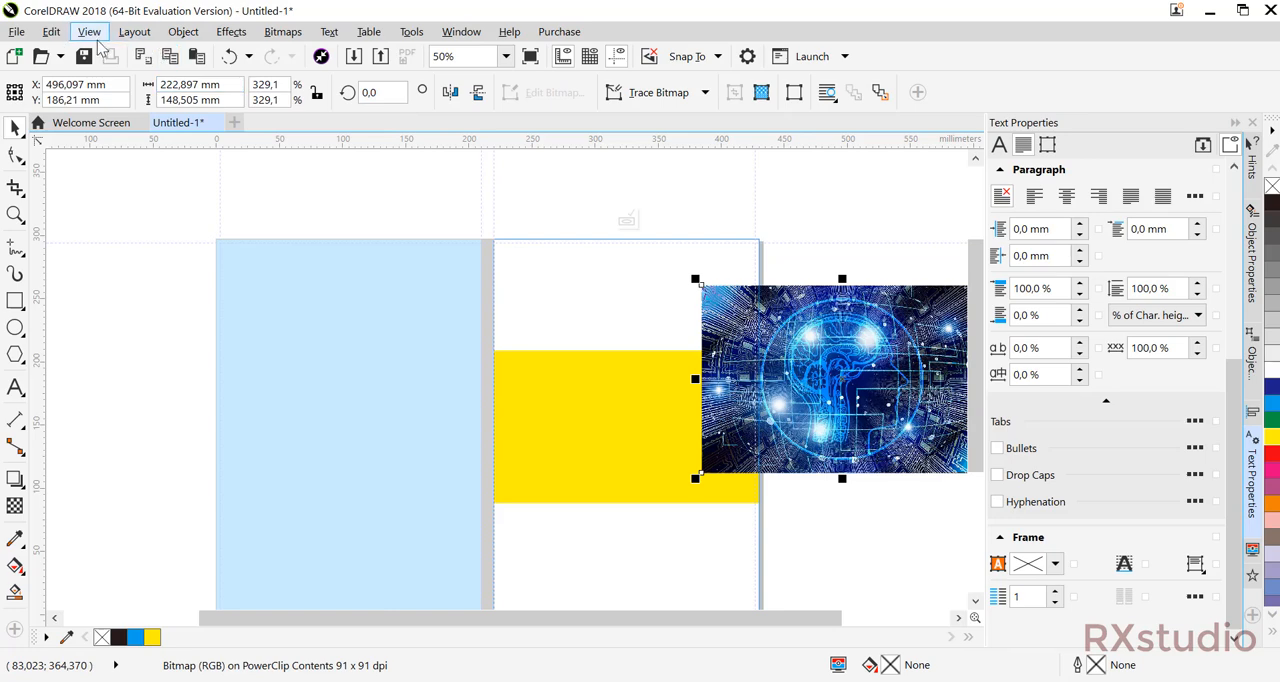
Place the digital brain picture inside the yellow rectangle as a PowerClip.
{"action": "left_click", "coordinate": [183, 31]}
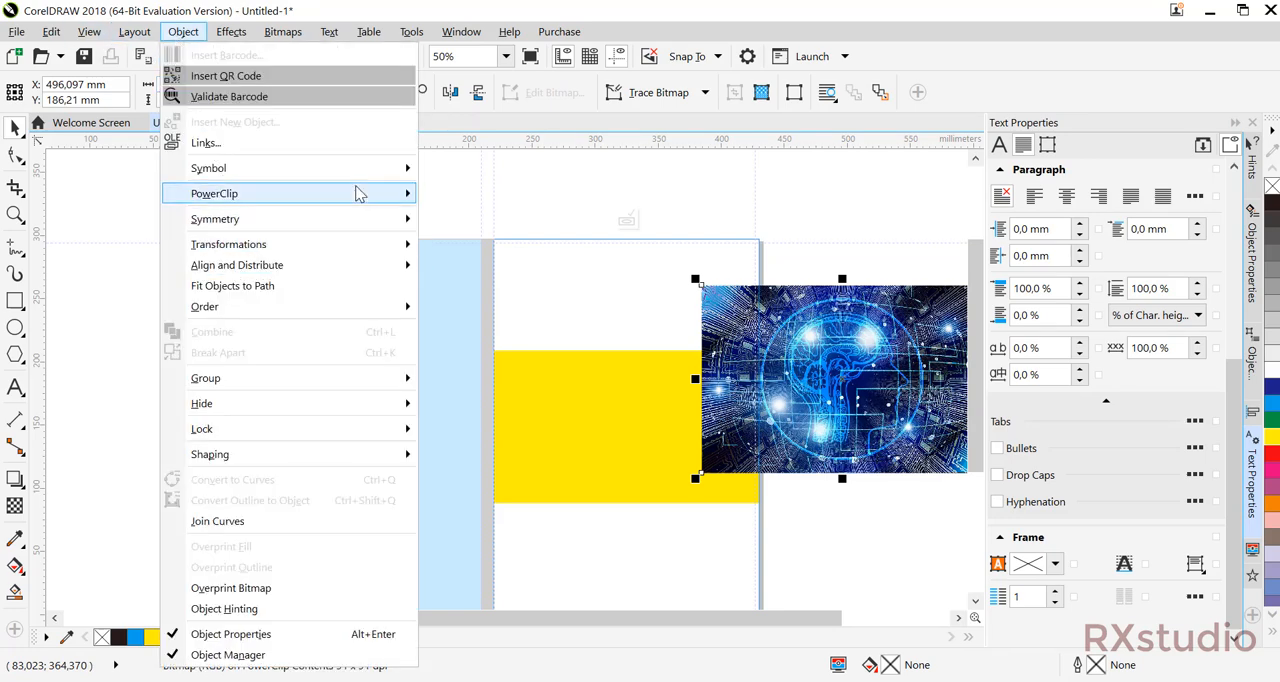
{"action": "mouse_move", "coordinate": [358, 194]}
{"action": "left_click", "coordinate": [449, 198]}
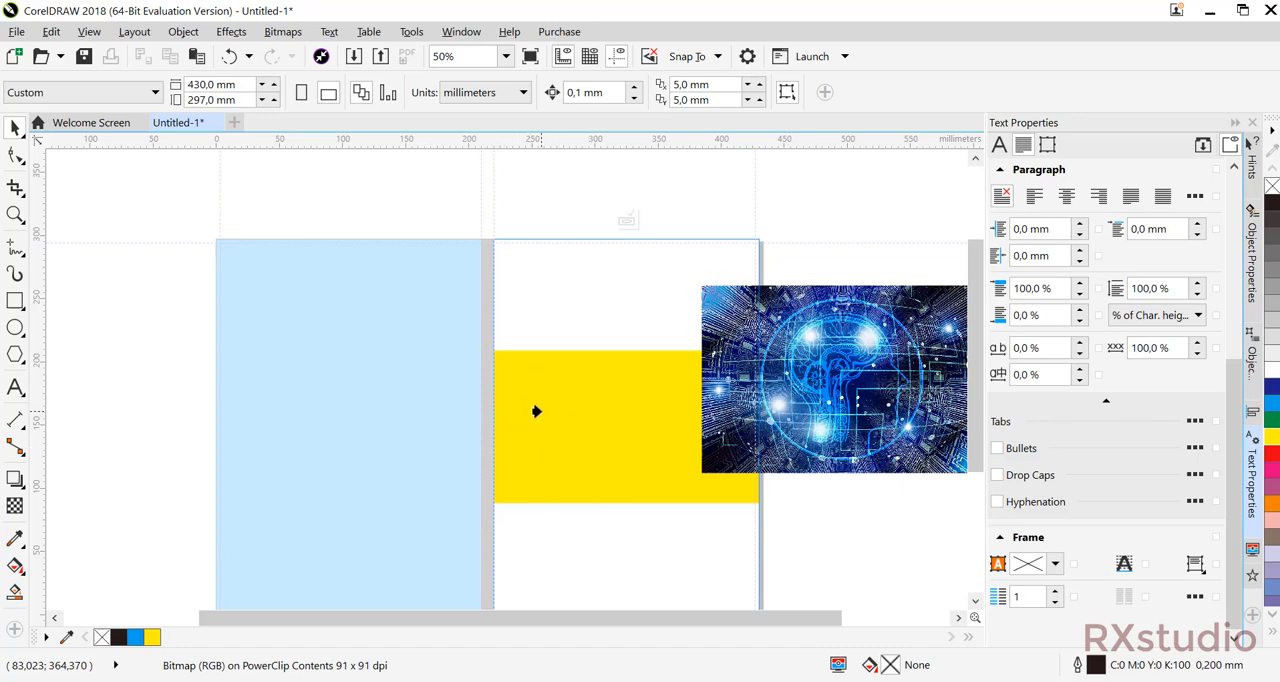
{"action": "left_click", "coordinate": [513, 447]}
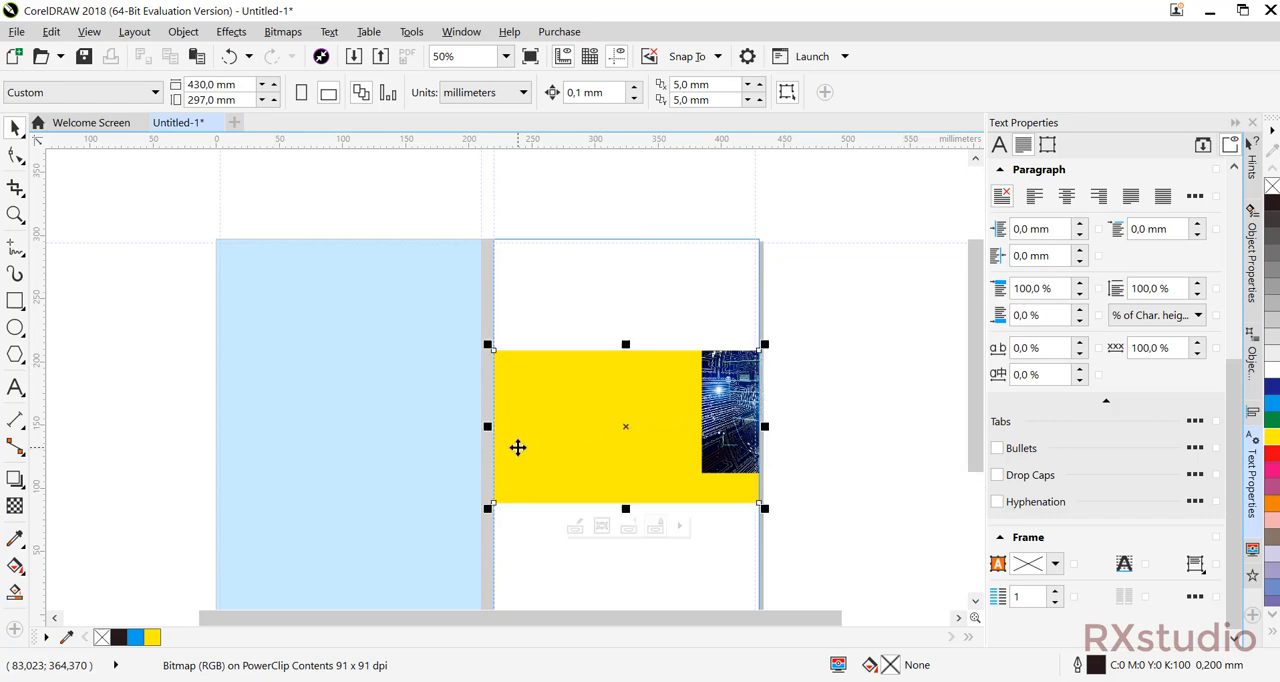
Edit the yellow rectangle's PowerClip contents so the picture covers the band, scaled to about 210 × 140 mm, and finish editing.
{"action": "left_click", "coordinate": [633, 375], "text": "ctrl"}
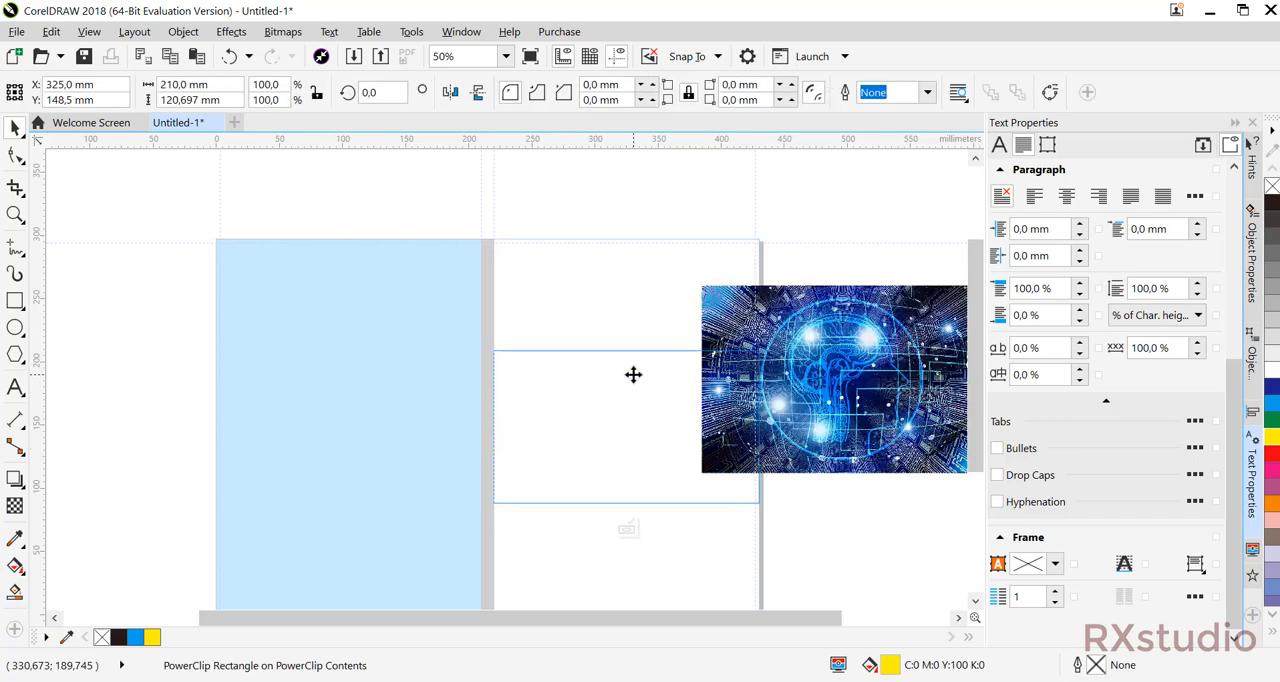
{"action": "left_click_drag", "start_coordinate": [890, 395], "coordinate": [672, 430]}
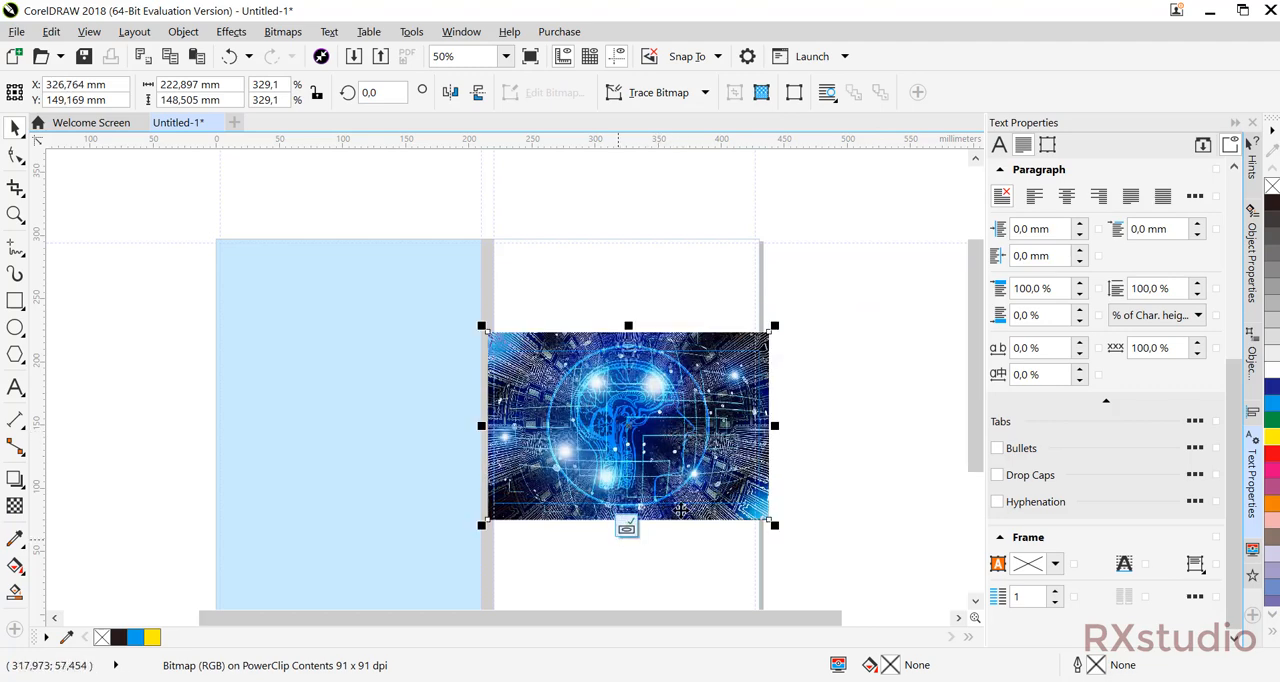
{"action": "left_click_drag", "start_coordinate": [768, 518], "coordinate": [759, 508]}
{"action": "left_click_drag", "start_coordinate": [675, 465], "coordinate": [672, 465]}
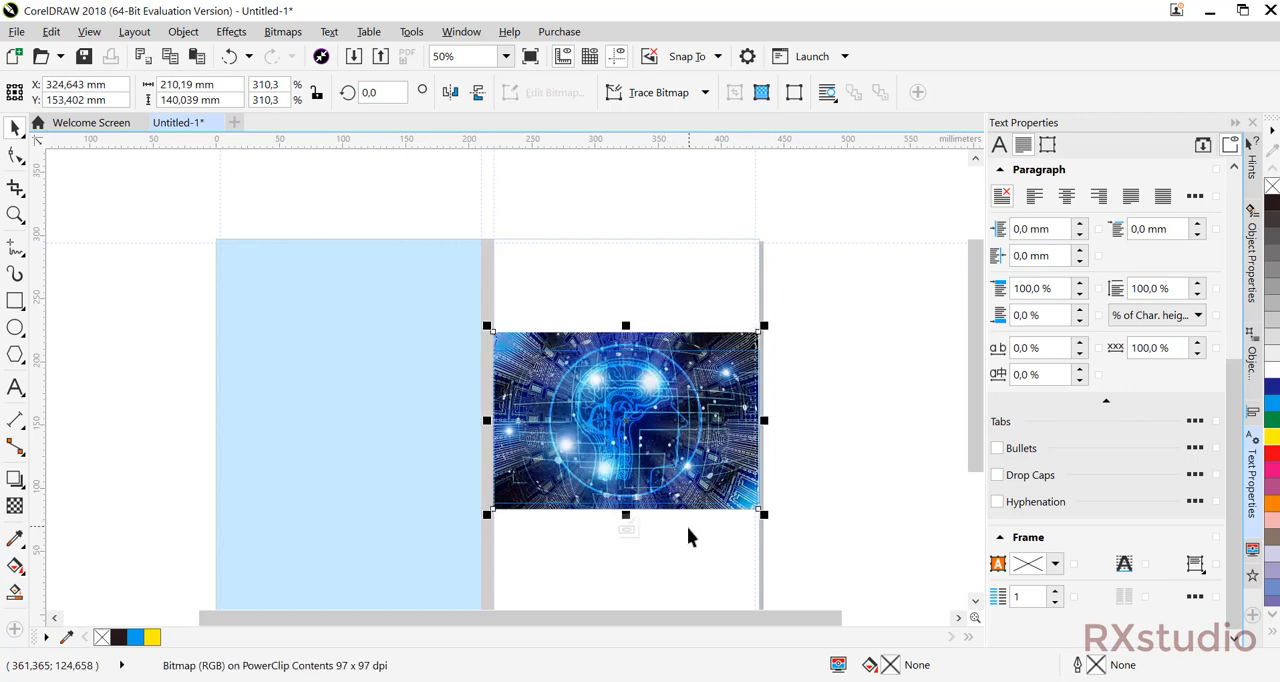
{"action": "left_click", "coordinate": [626, 527]}
{"action": "left_click", "coordinate": [840, 365]}
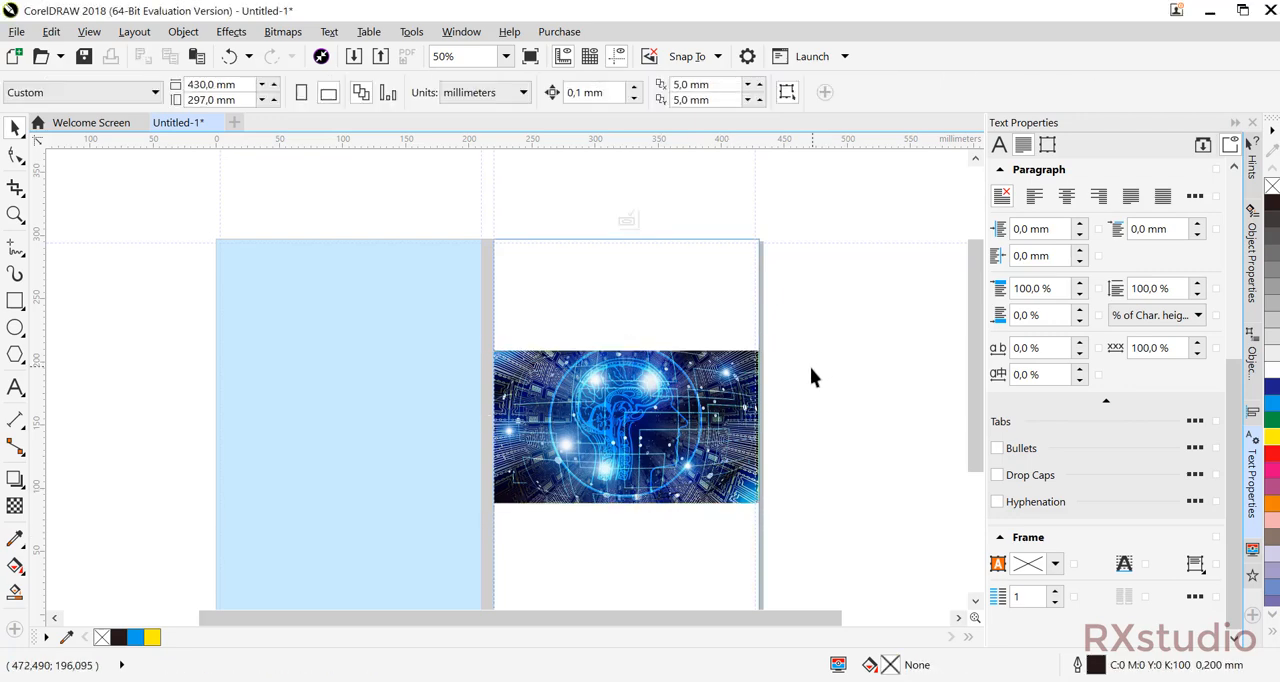
Draw a rectangle about 210 × 121 mm exactly over the picture band and fill it with yellow.
{"action": "left_click", "coordinate": [15, 301]}
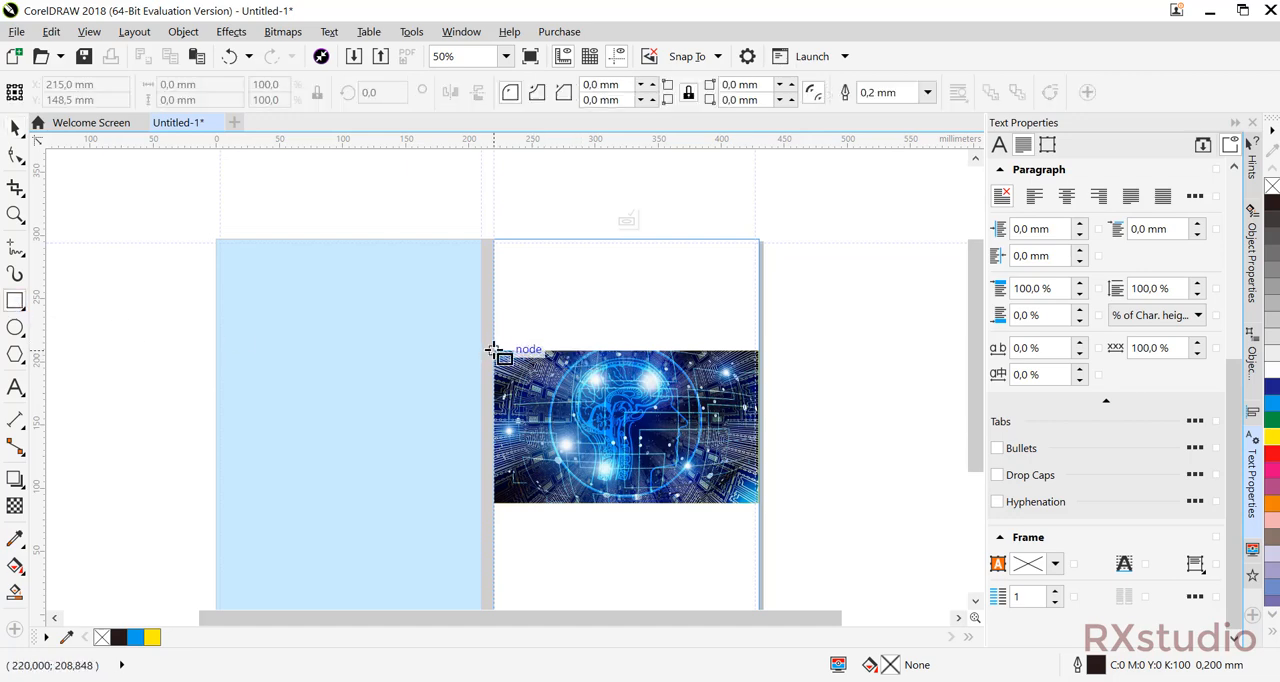
{"action": "left_click_drag", "start_coordinate": [493, 350], "coordinate": [762, 503]}
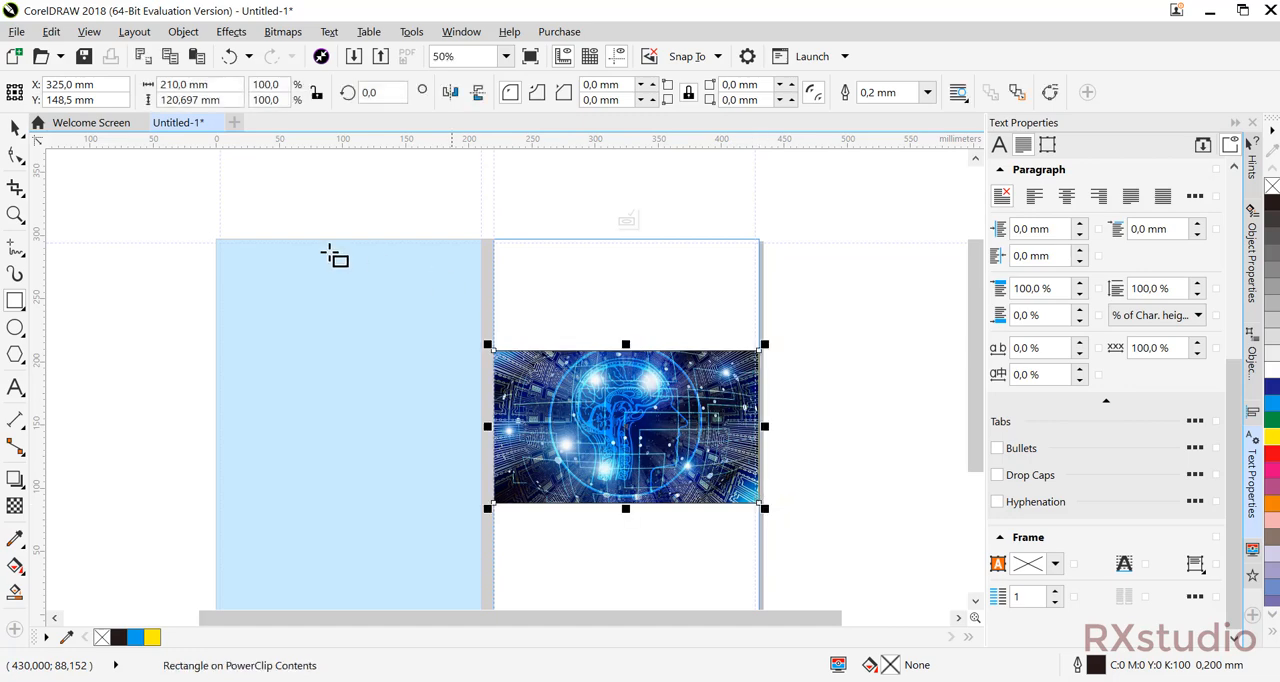
{"action": "left_click", "coordinate": [15, 128]}
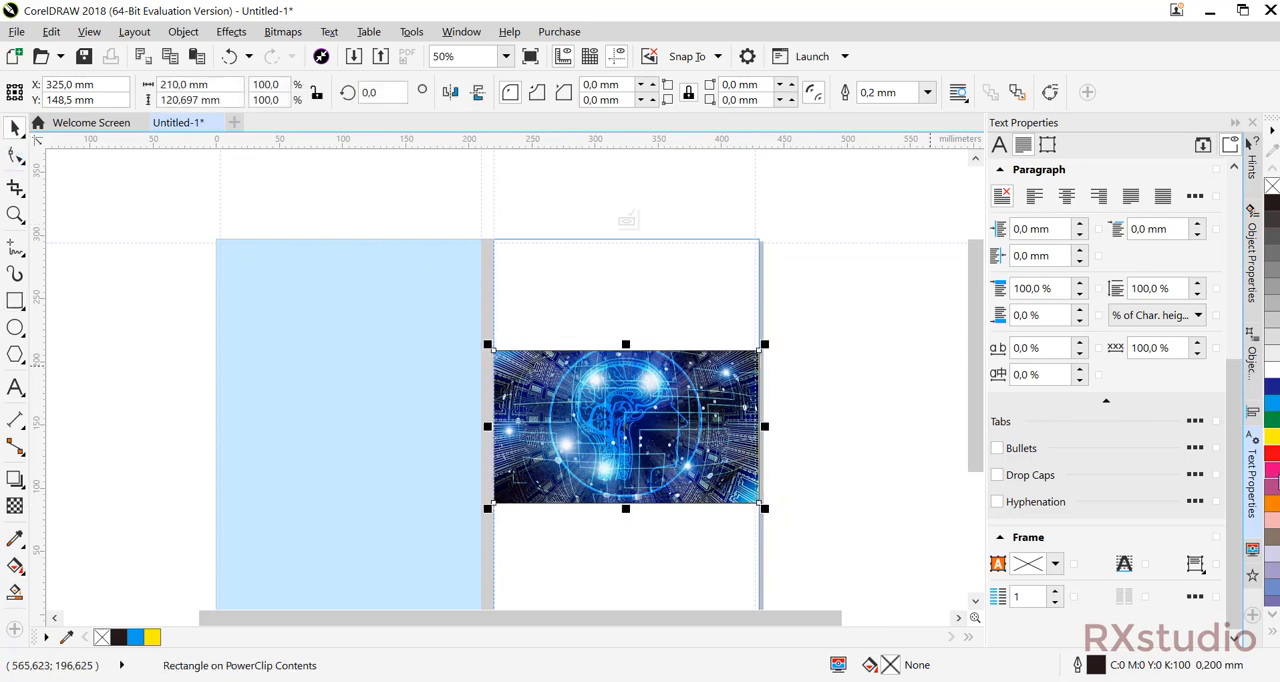
{"action": "left_click", "coordinate": [1274, 440]}
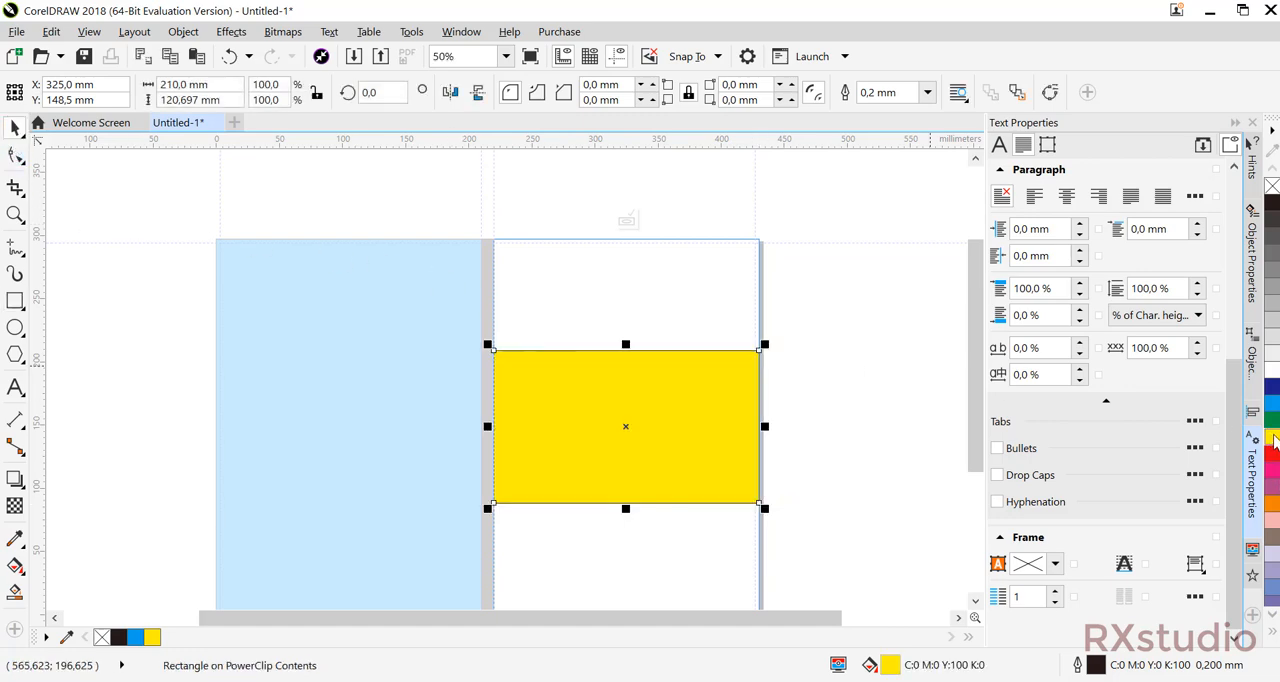
Set the new yellow rectangle's outline width to None.
{"action": "left_click", "coordinate": [928, 94]}
{"action": "left_click", "coordinate": [870, 114]}
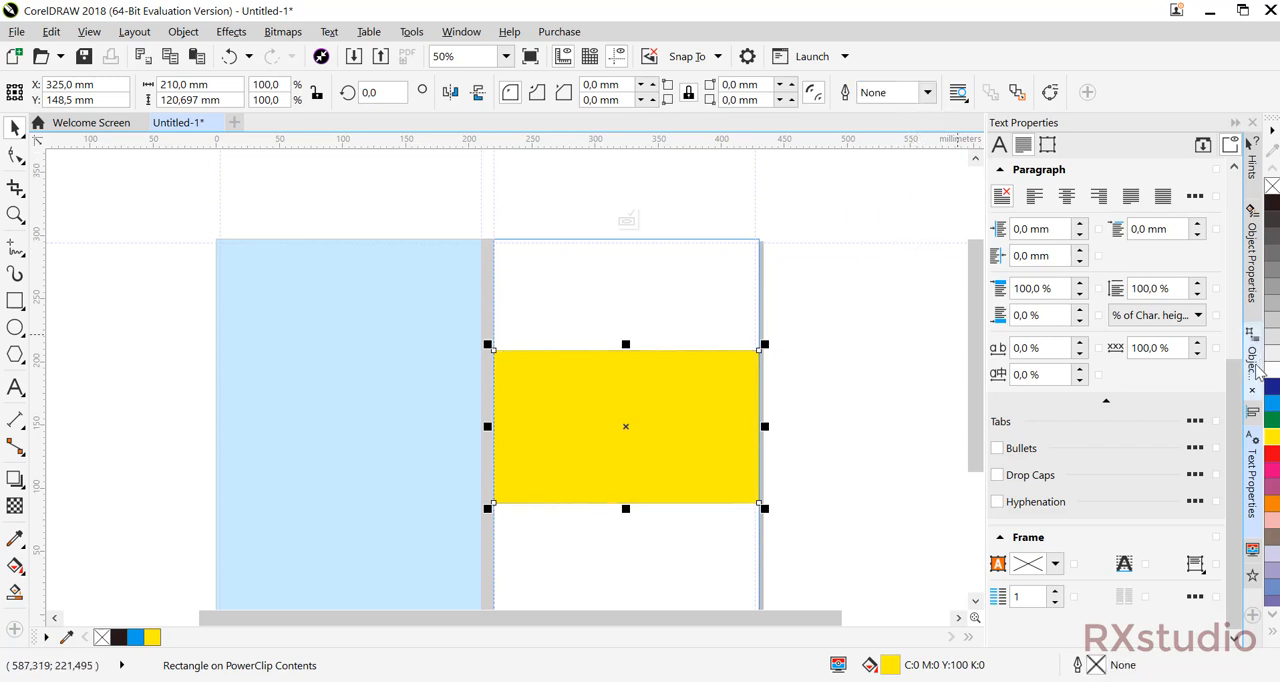
{"action": "left_click", "coordinate": [884, 353]}
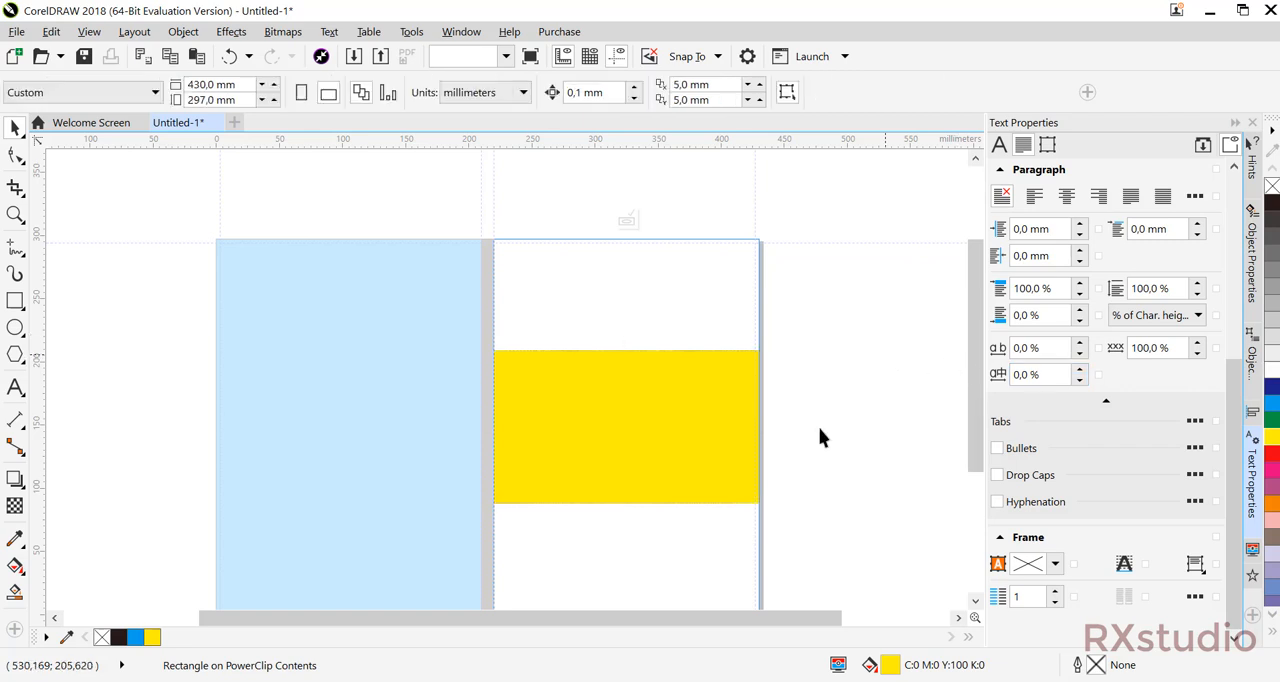
Draw a three-sided polygon about 181 × 156 mm outside the front cover, and move it up beside the yellow band.
{"action": "left_click_drag", "start_coordinate": [820, 434], "coordinate": [663, 428]}
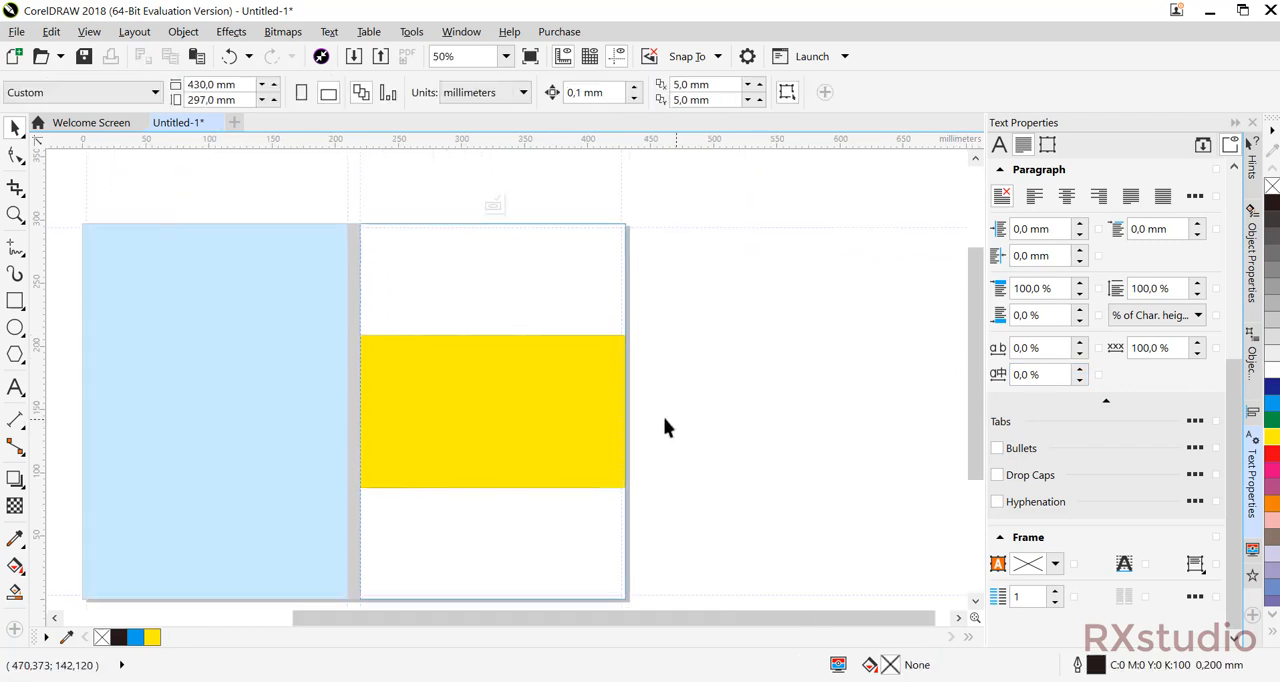
{"action": "left_click", "coordinate": [15, 356]}
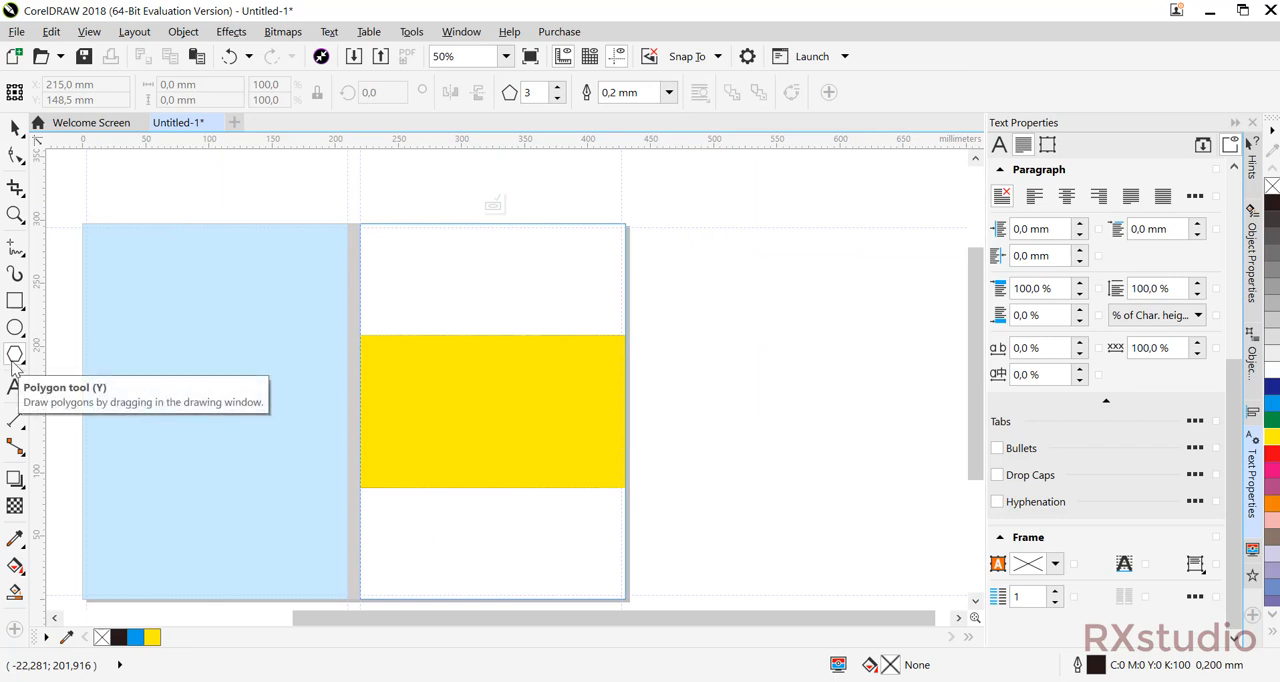
{"action": "left_click", "coordinate": [558, 98]}
{"action": "left_click_drag", "start_coordinate": [666, 363], "coordinate": [920, 583]}
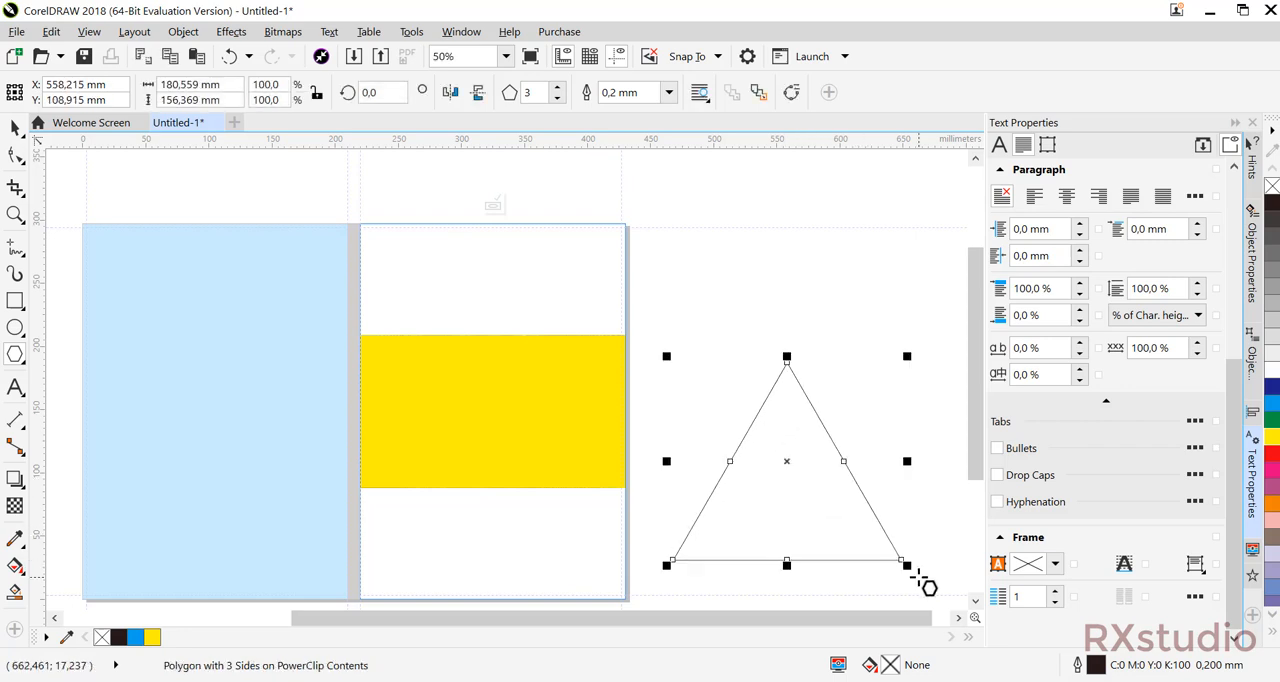
{"action": "left_click", "coordinate": [15, 128]}
{"action": "left_click_drag", "start_coordinate": [760, 448], "coordinate": [736, 378]}
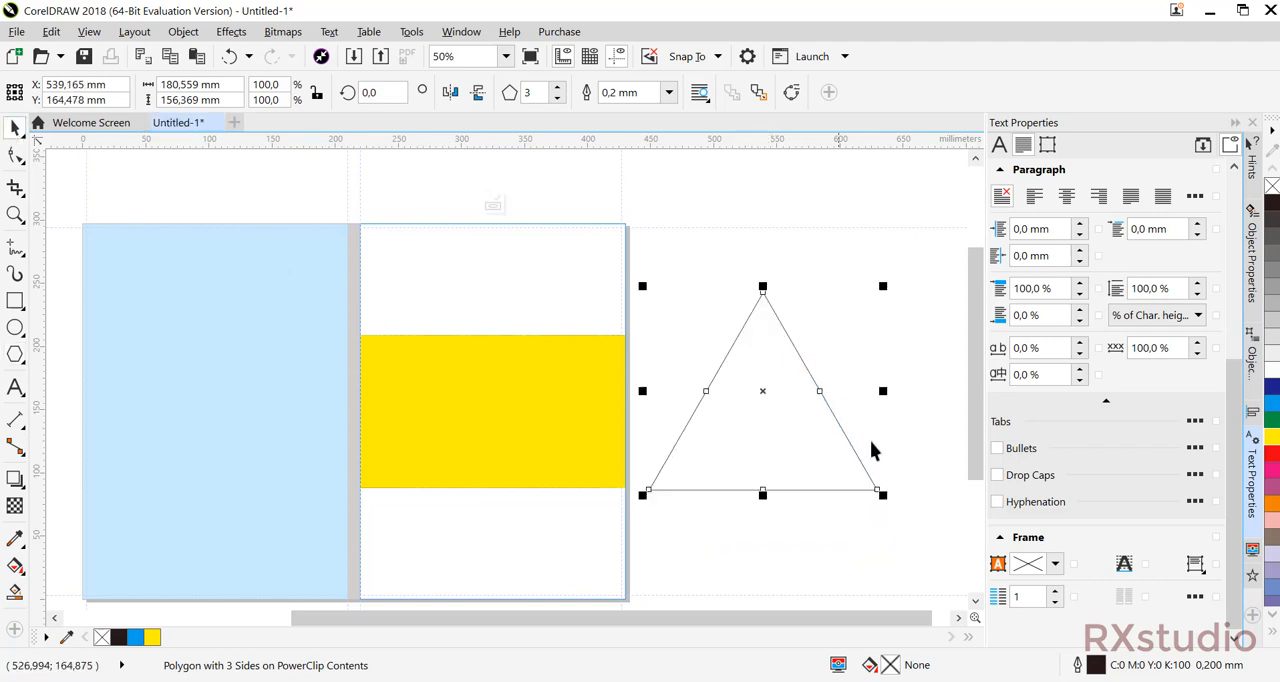
Rotate the triangle to 330° so that one corner points towards the front cover.
{"action": "left_click", "coordinate": [766, 392]}
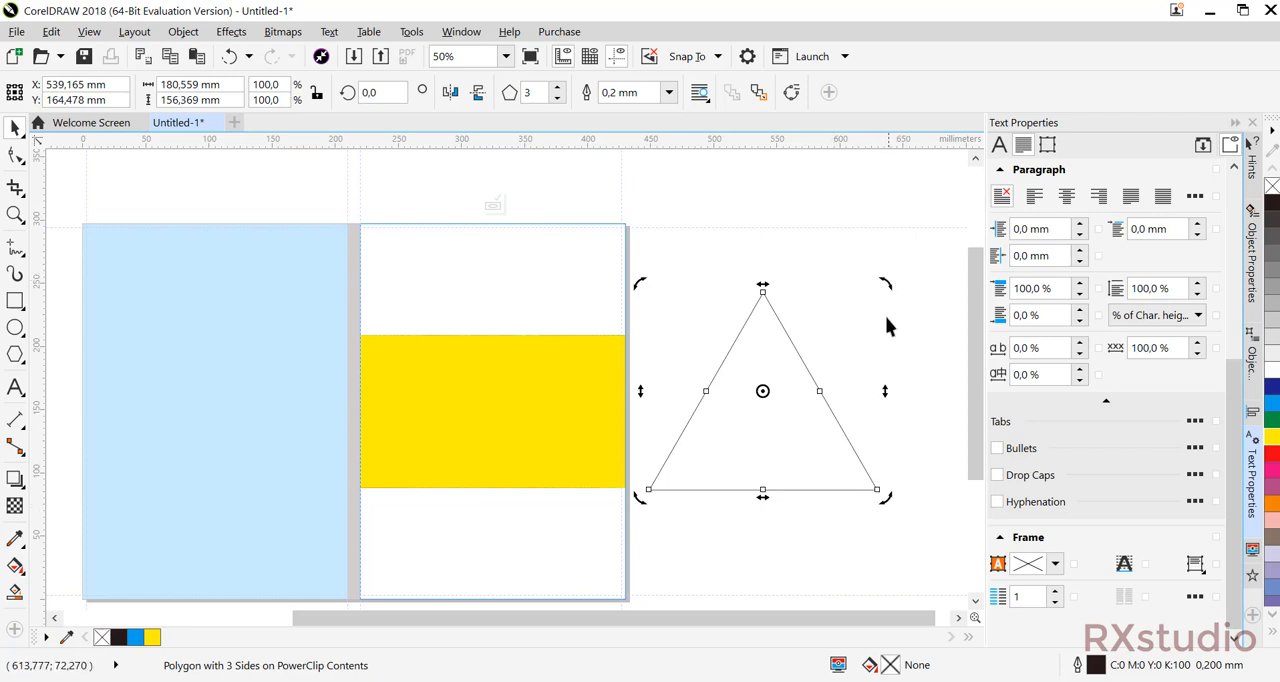
{"action": "left_click_drag", "start_coordinate": [887, 279], "coordinate": [883, 382]}
{"action": "left_click", "coordinate": [723, 420]}
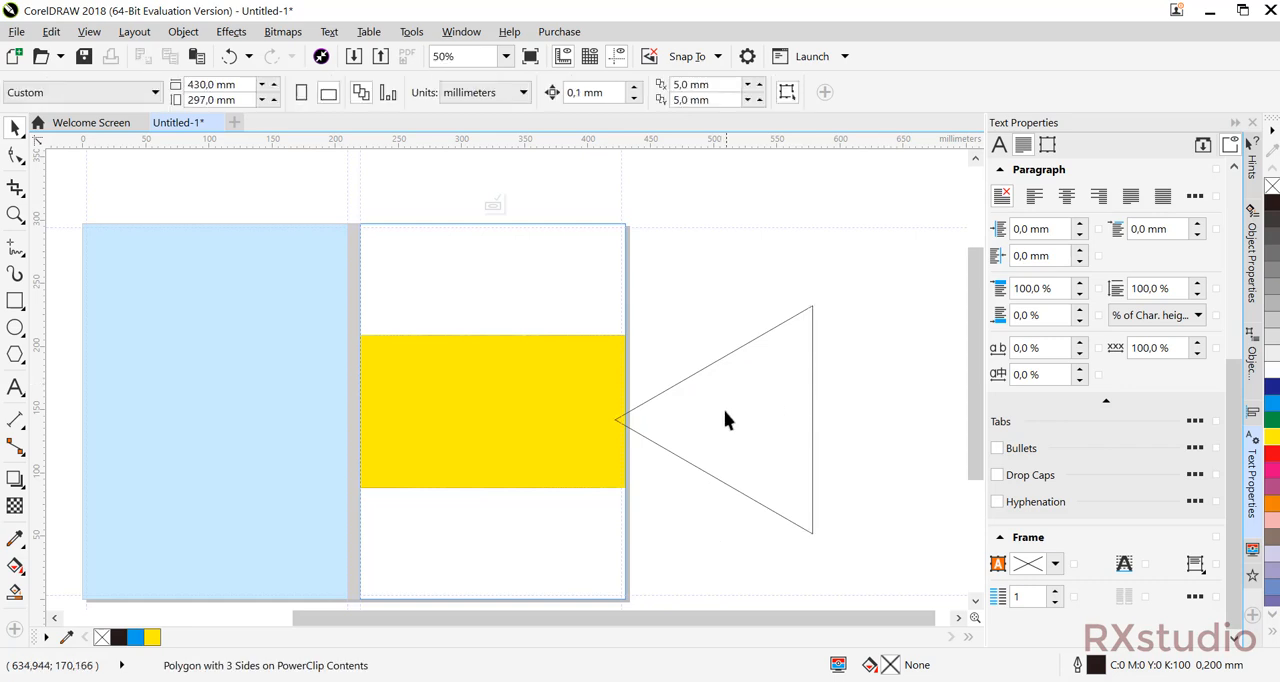
Try aligning the yellow band's centre height to the triangle's centre, and undo the alignment.
{"action": "left_click", "coordinate": [725, 420]}
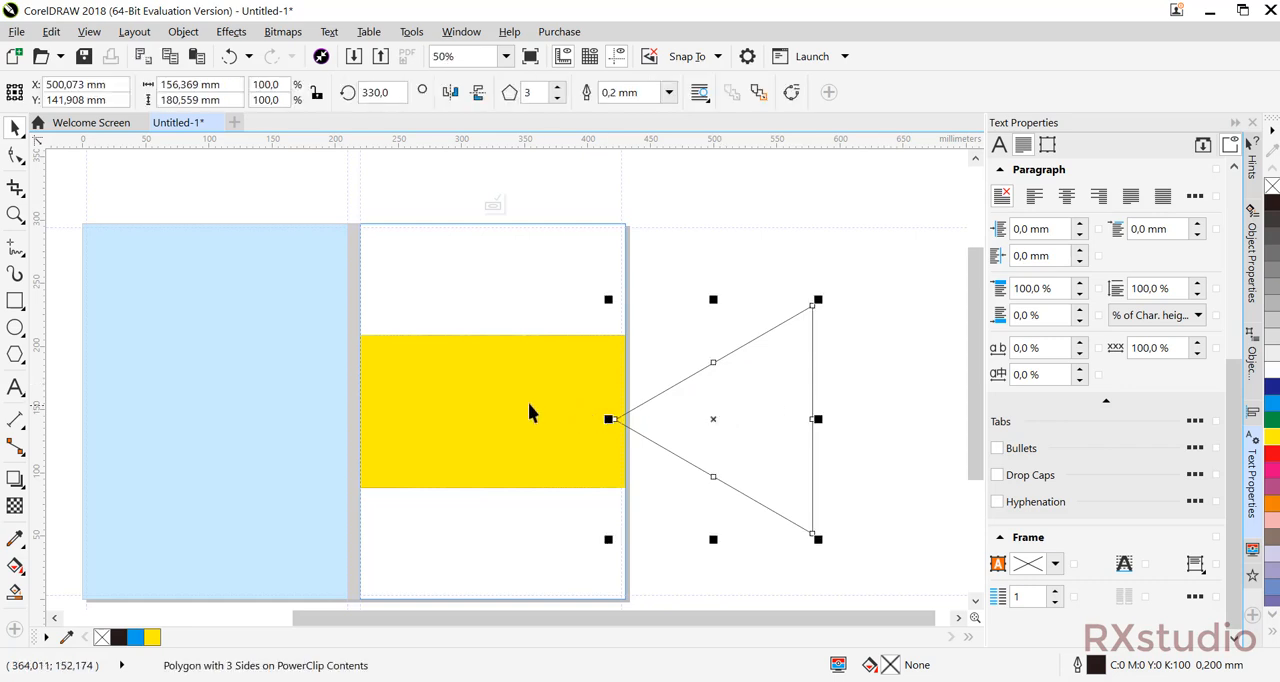
{"action": "left_click", "coordinate": [474, 405]}
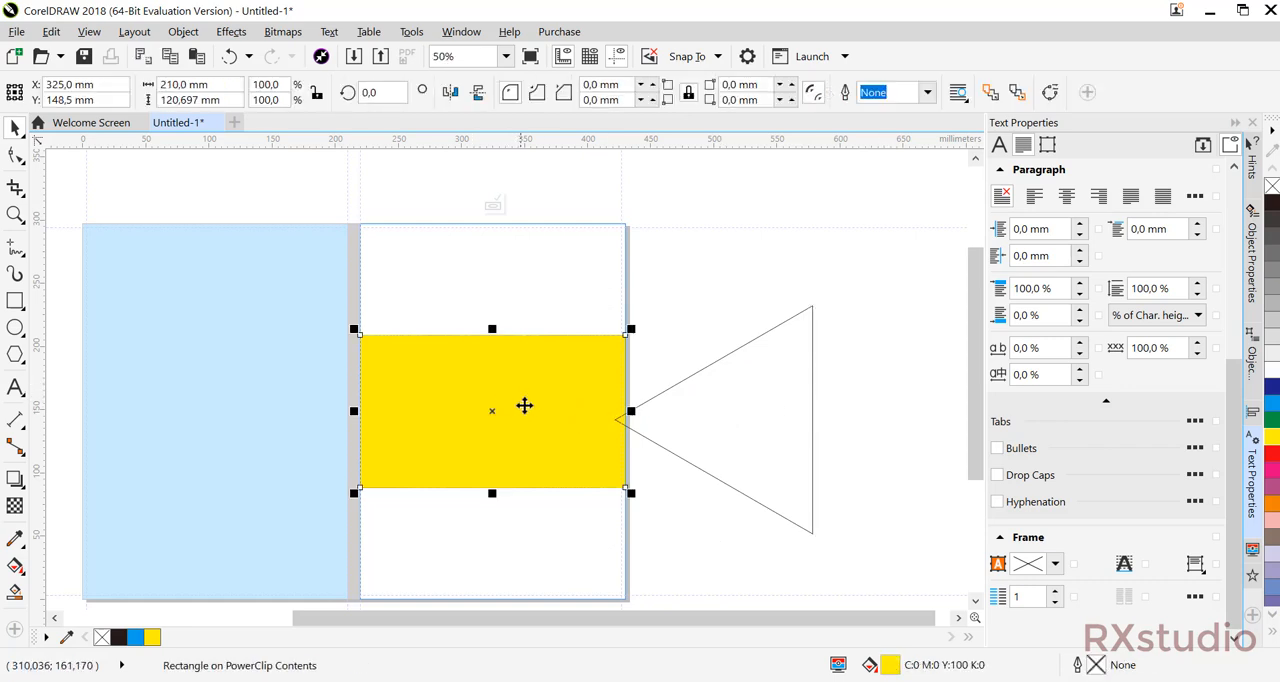
{"action": "left_click", "coordinate": [752, 428], "text": "shift"}
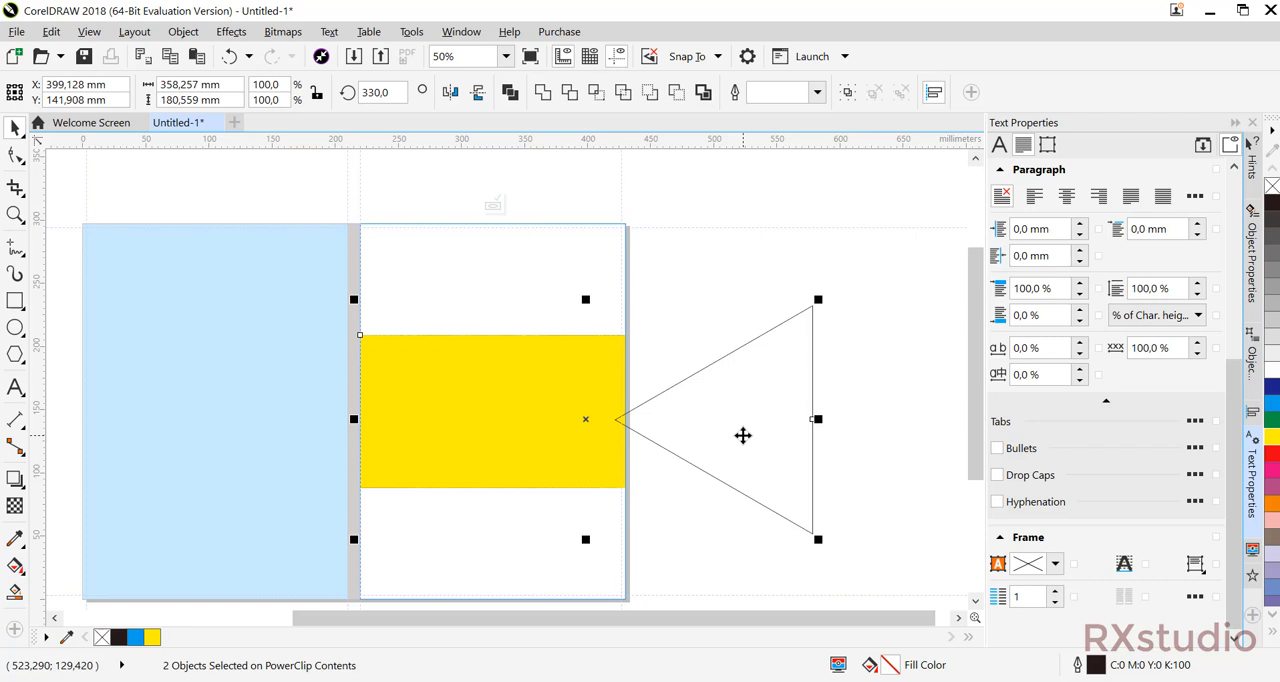
{"action": "key", "text": "e"}
{"action": "key", "text": "ctrl+z"}
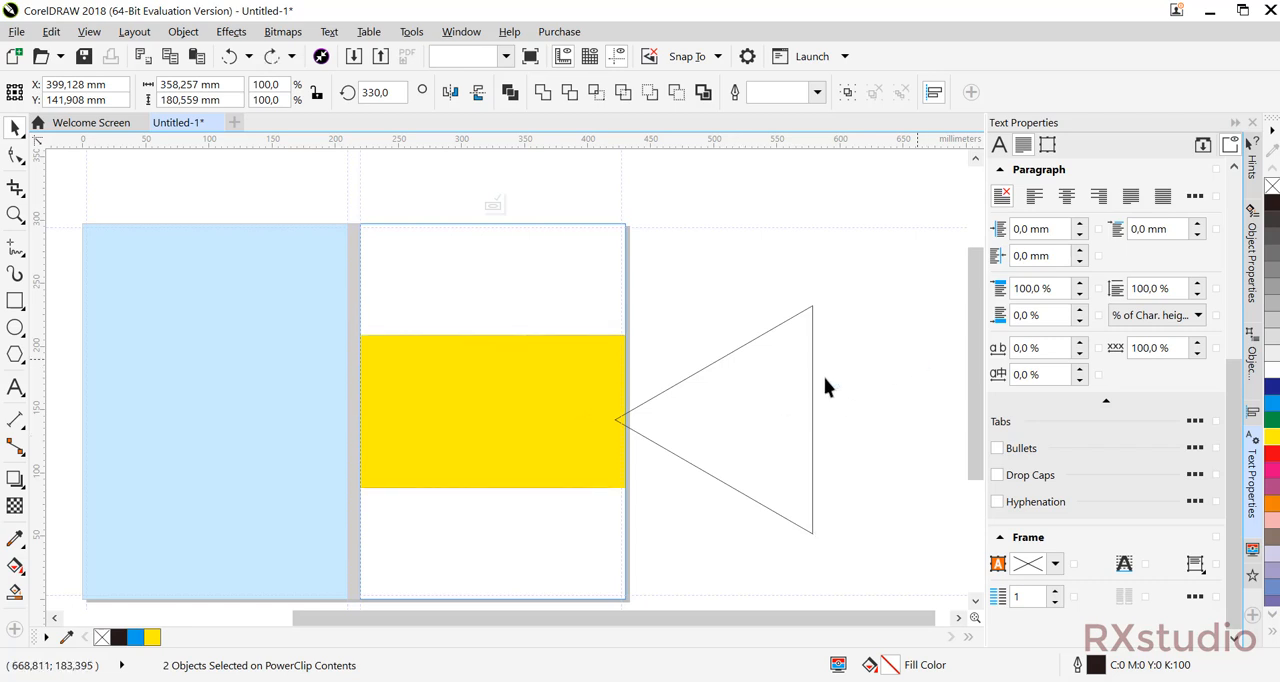
{"action": "left_click", "coordinate": [569, 413]}
{"action": "left_click", "coordinate": [784, 331], "text": "shift"}
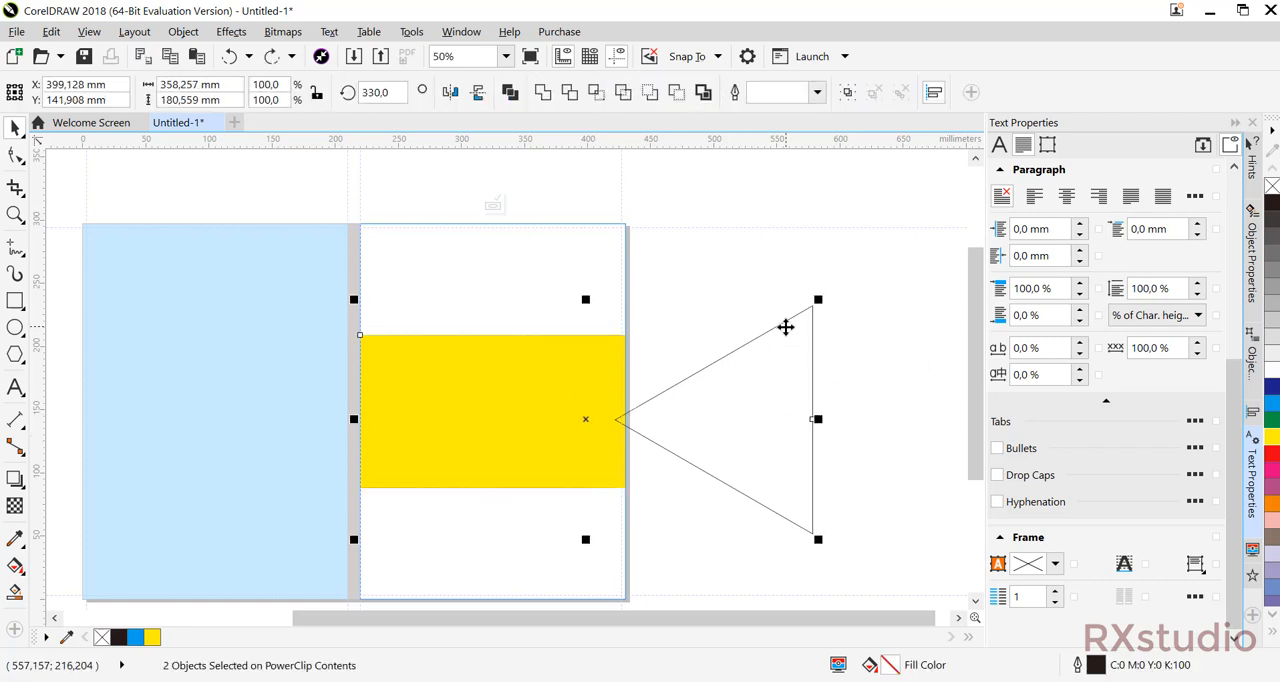
{"action": "key", "text": "e"}
{"action": "key", "text": "ctrl+z"}
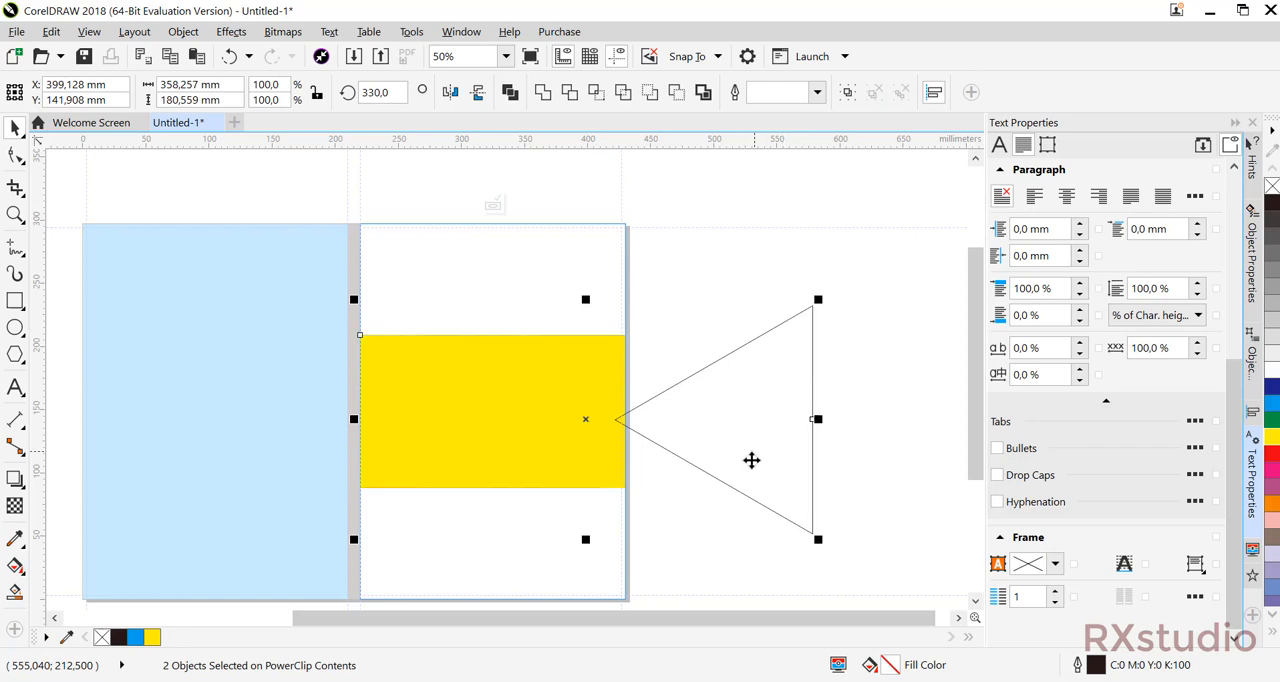
Align the triangle's centre to the same height as the yellow band's centre.
{"action": "left_click", "coordinate": [863, 396]}
{"action": "left_click", "coordinate": [616, 420]}
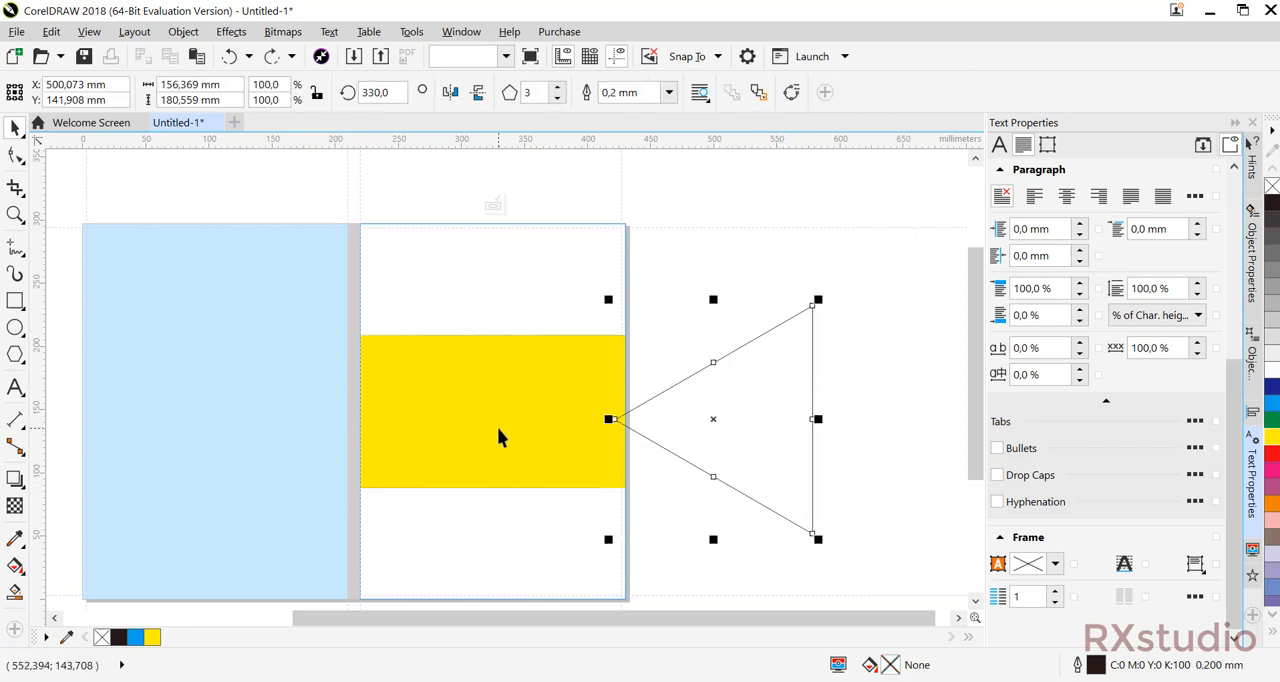
{"action": "left_click", "coordinate": [498, 427], "text": "shift"}
{"action": "key", "text": "e"}
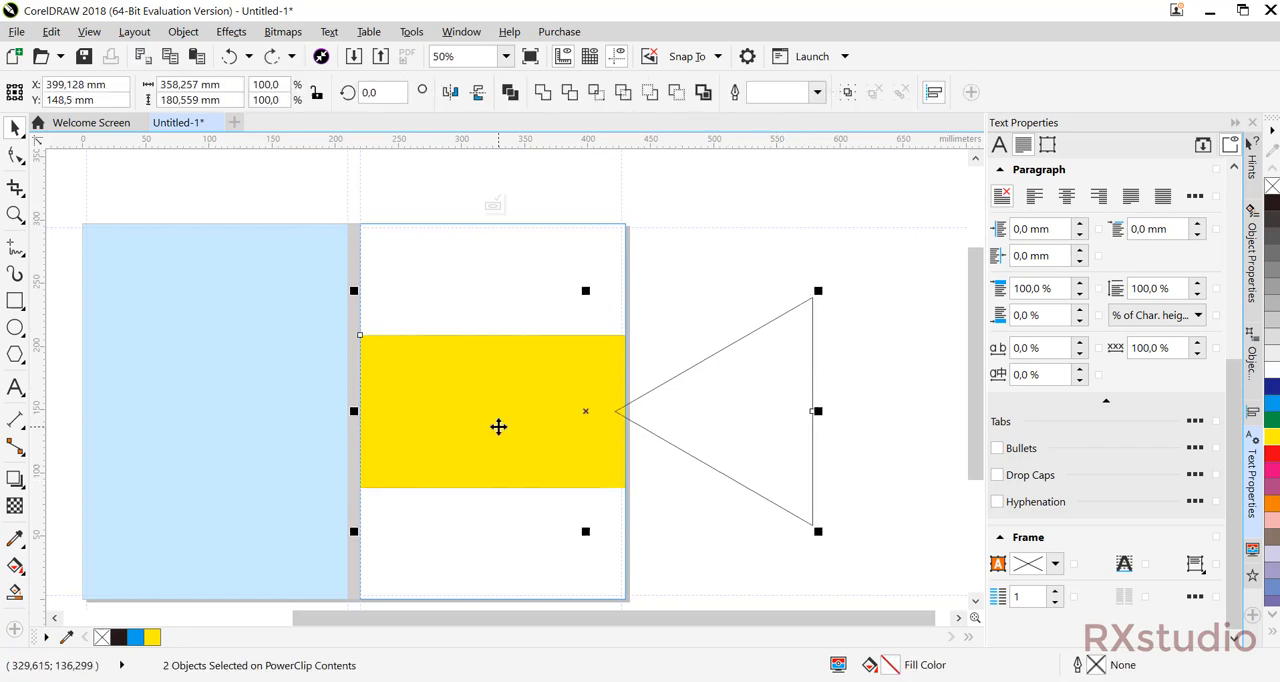
{"action": "left_click", "coordinate": [847, 347]}
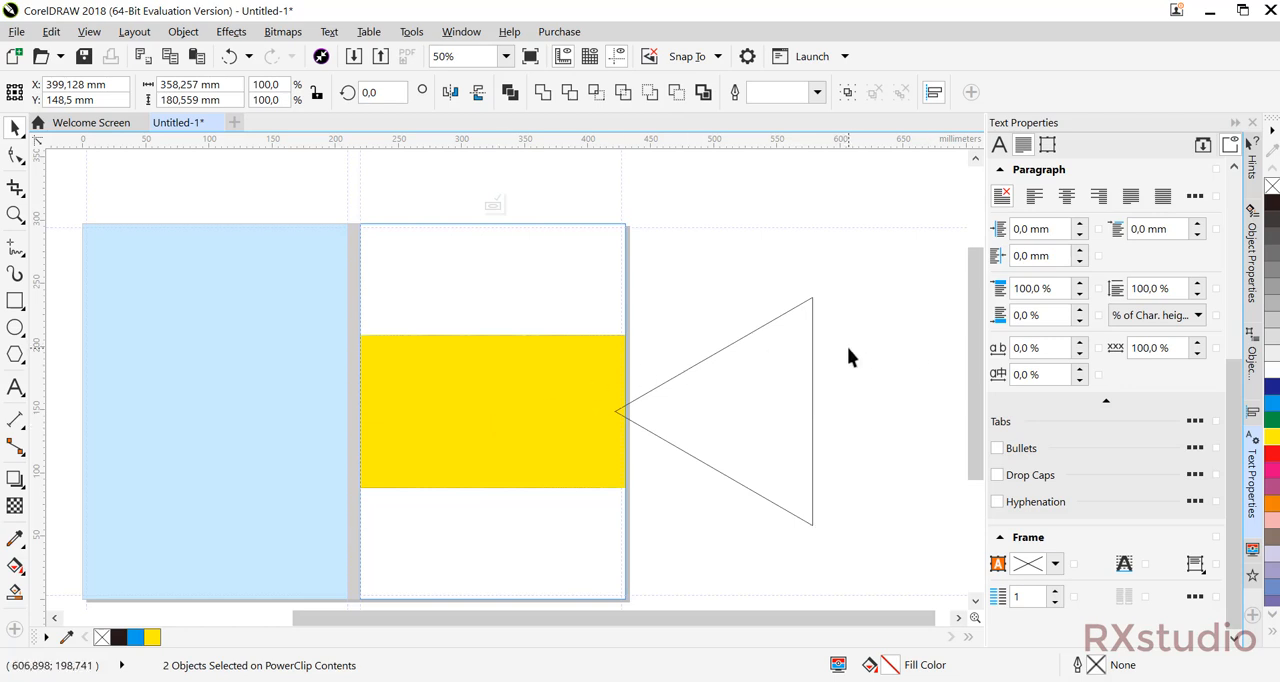
Fill the triangle with green and move it horizontally over the outer part of the yellow band.
{"action": "left_click", "coordinate": [792, 371]}
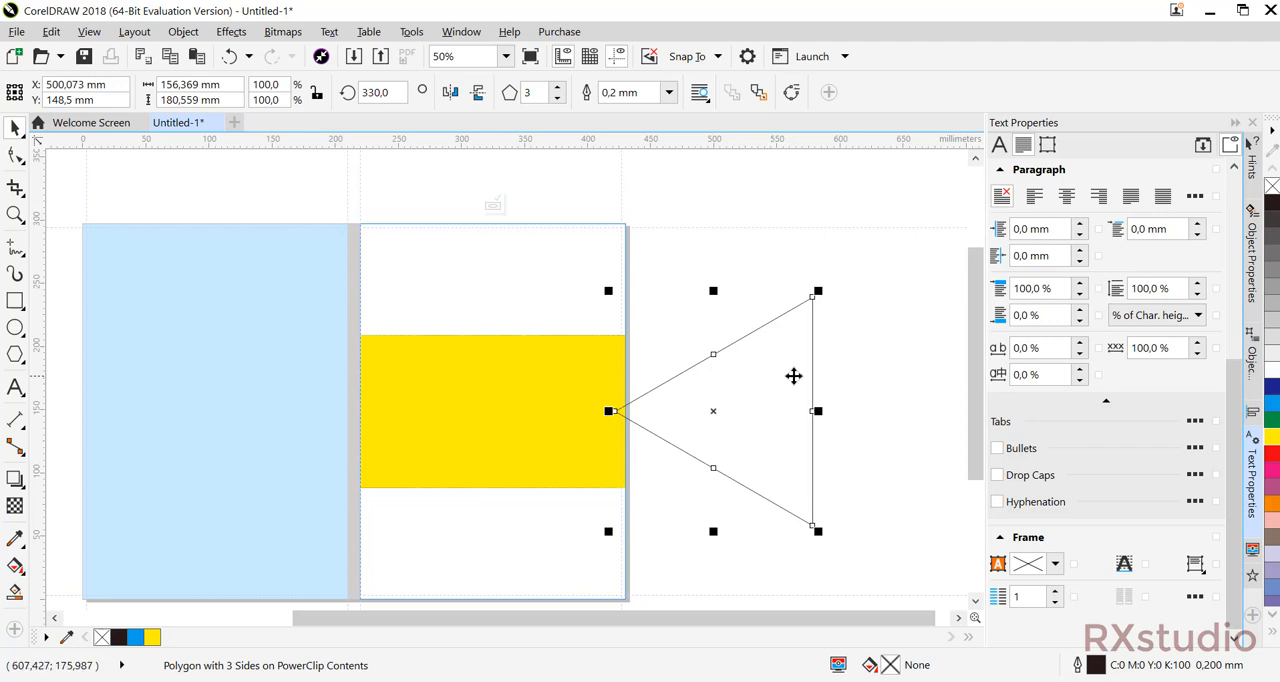
{"action": "left_click", "coordinate": [871, 371]}
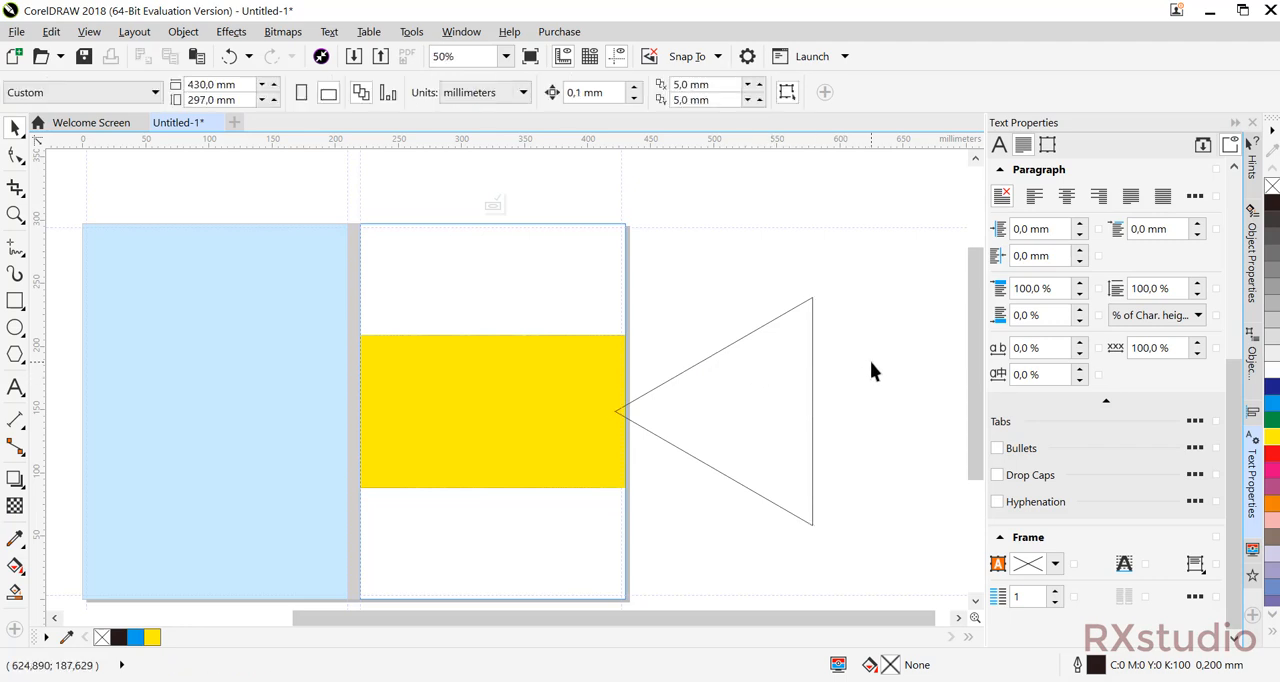
{"action": "left_click", "coordinate": [736, 386]}
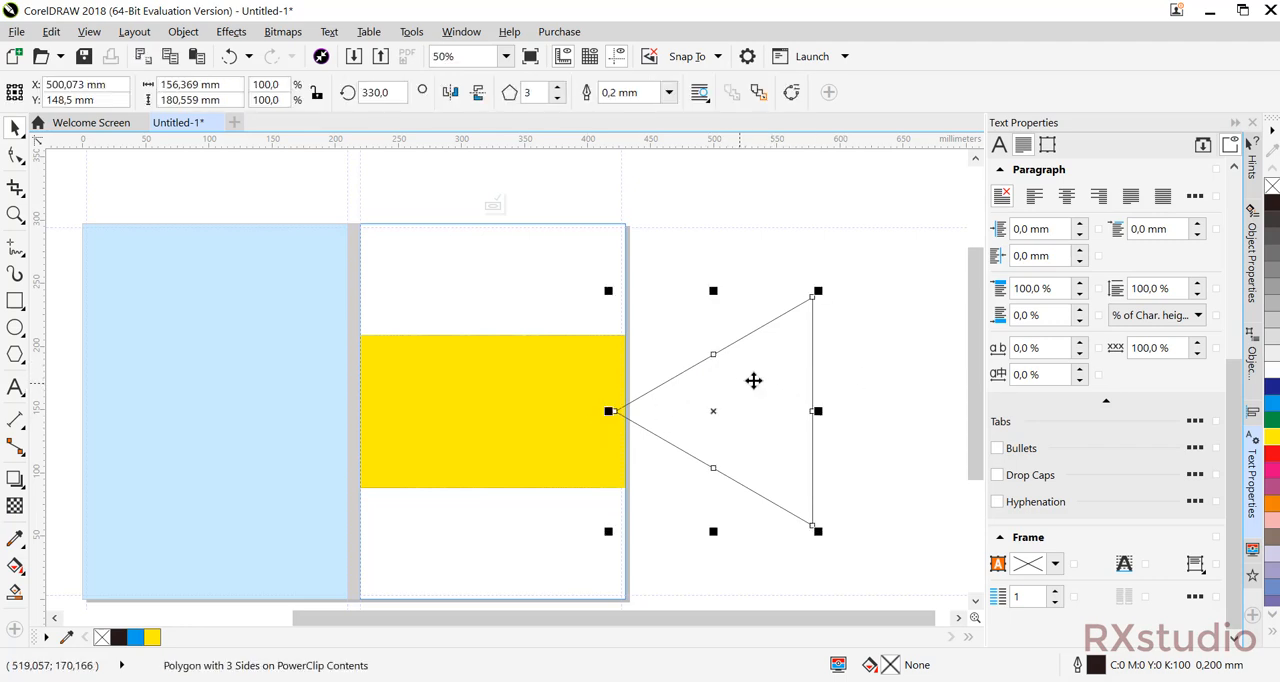
{"action": "left_click", "coordinate": [1274, 422]}
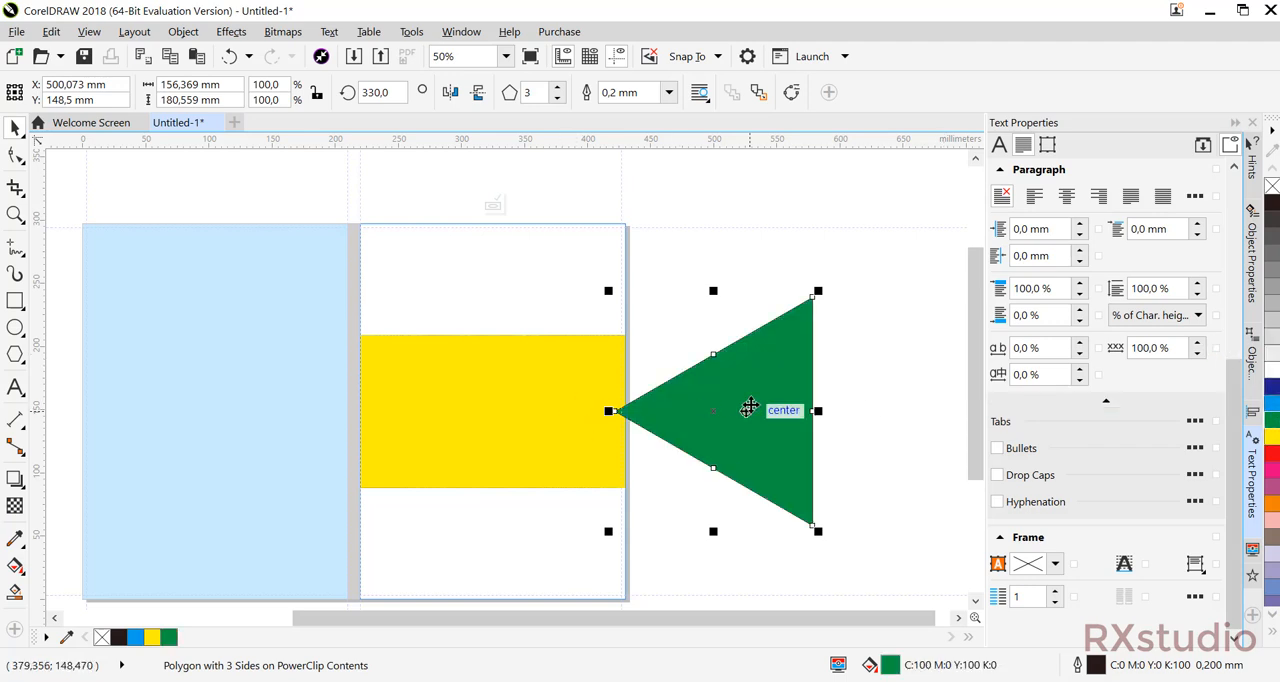
{"action": "left_click_drag", "start_coordinate": [791, 410], "coordinate": [627, 440]}
{"action": "left_click", "coordinate": [779, 398]}
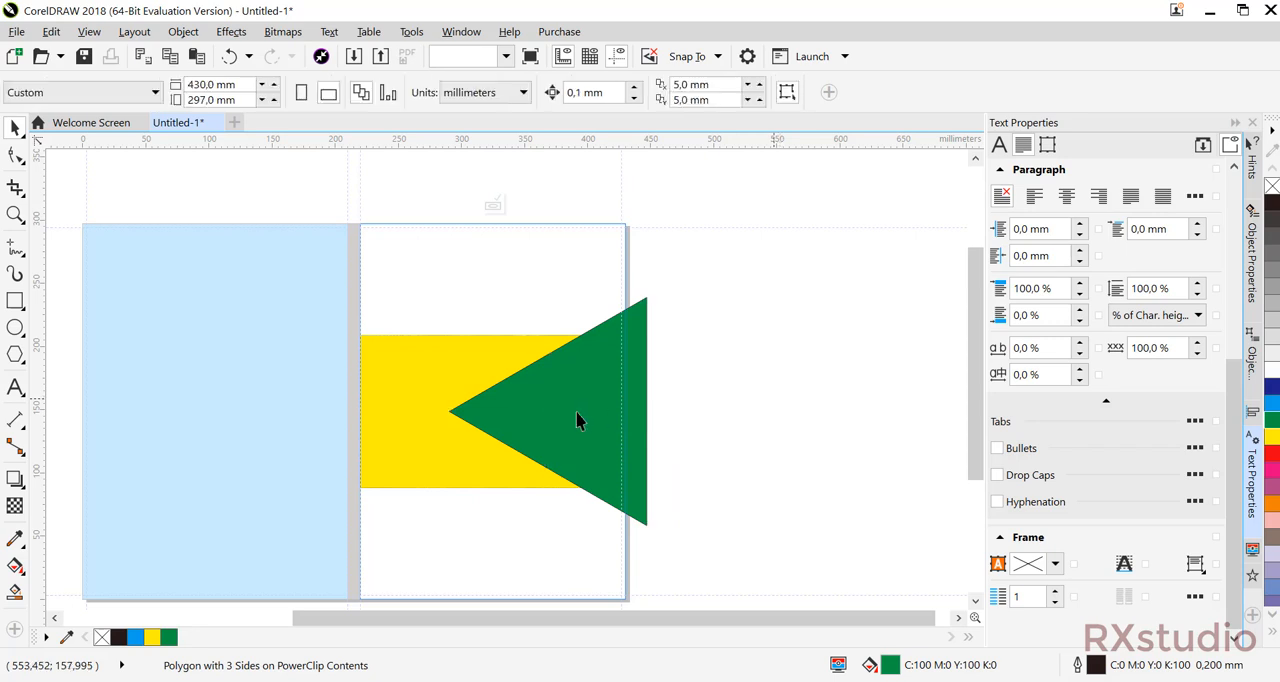
Intersect the green triangle with the yellow band, and move the green triangle outside the cover.
{"action": "left_click", "coordinate": [567, 408]}
{"action": "left_click", "coordinate": [393, 376], "text": "shift"}
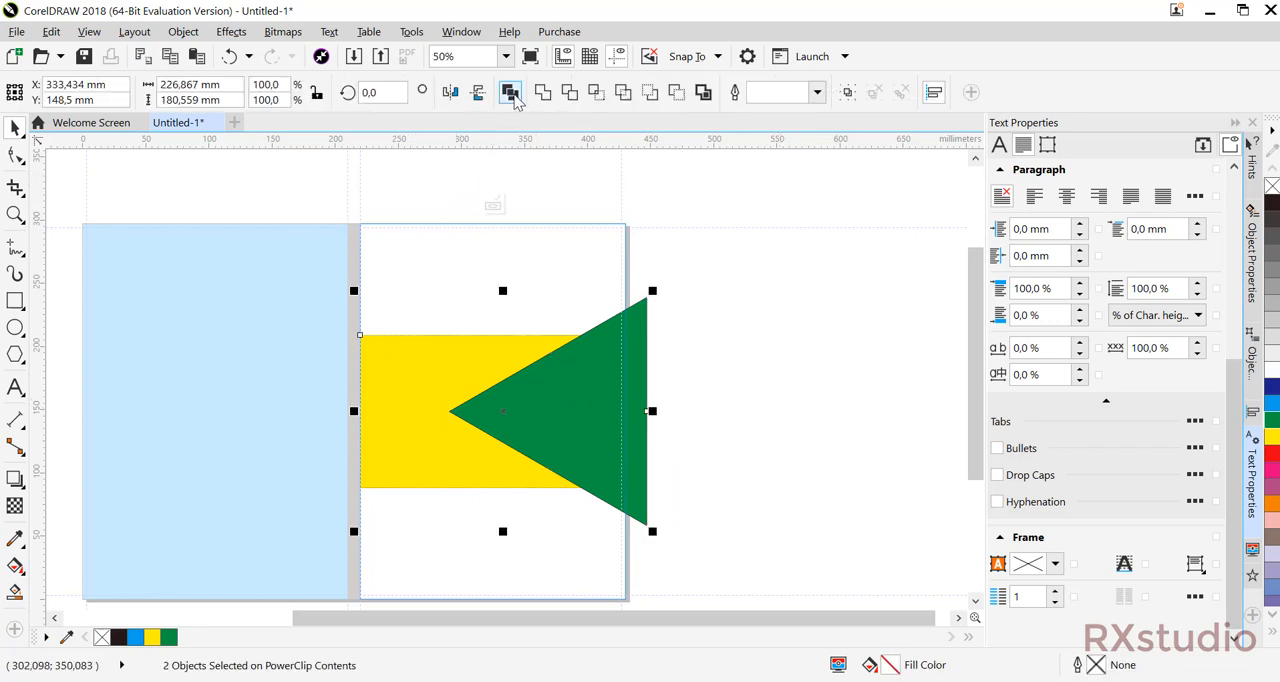
{"action": "left_click", "coordinate": [596, 93]}
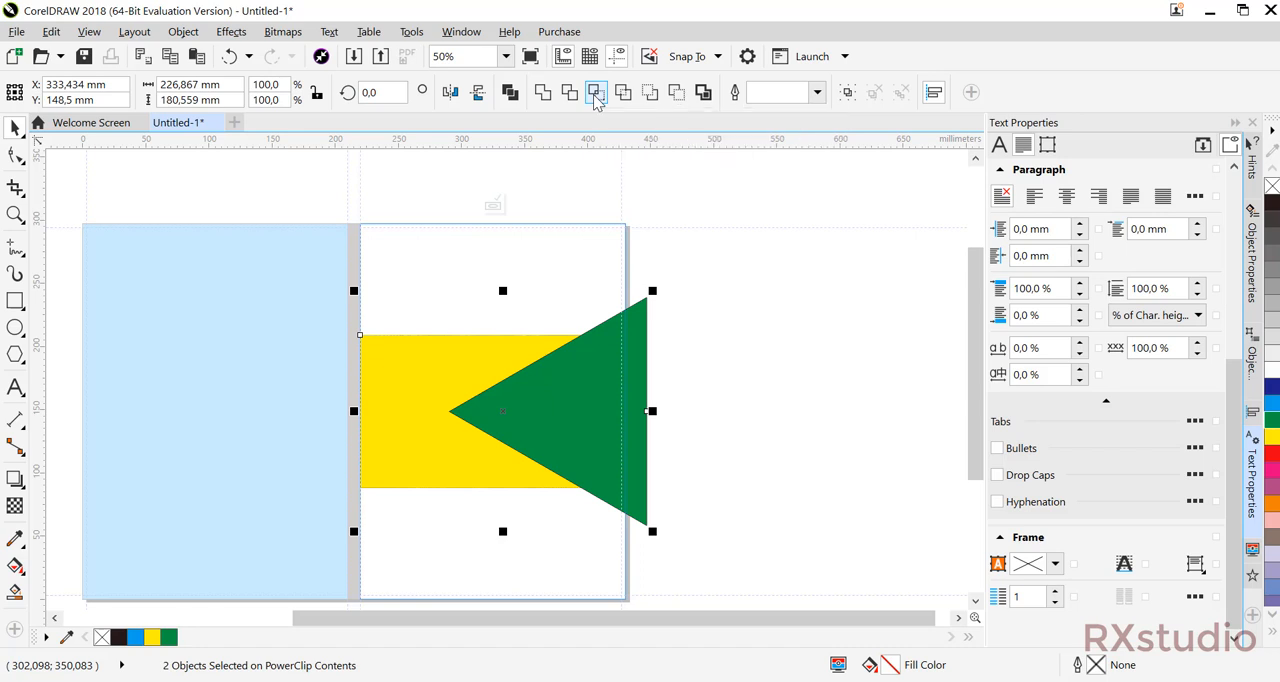
{"action": "left_click", "coordinate": [690, 336]}
{"action": "left_click_drag", "start_coordinate": [629, 380], "coordinate": [890, 370]}
{"action": "left_click", "coordinate": [684, 342]}
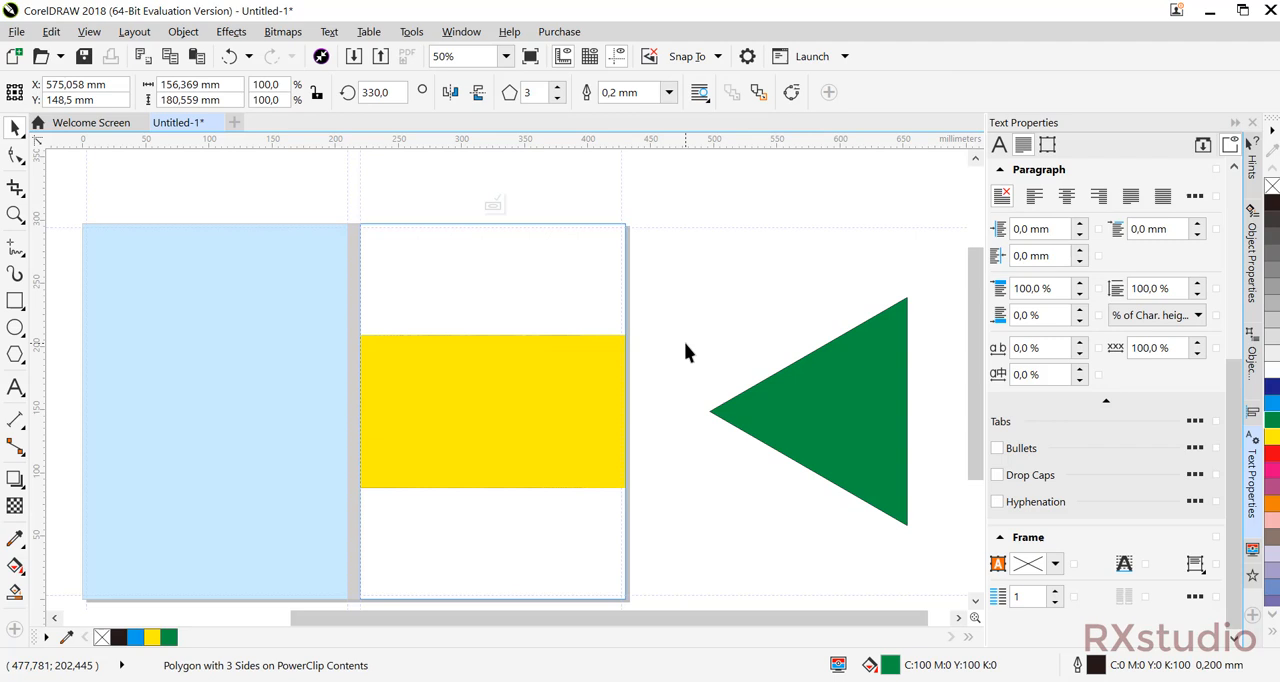
Move the yellow intersection piece outside the cover, and undo the move.
{"action": "left_click", "coordinate": [571, 396]}
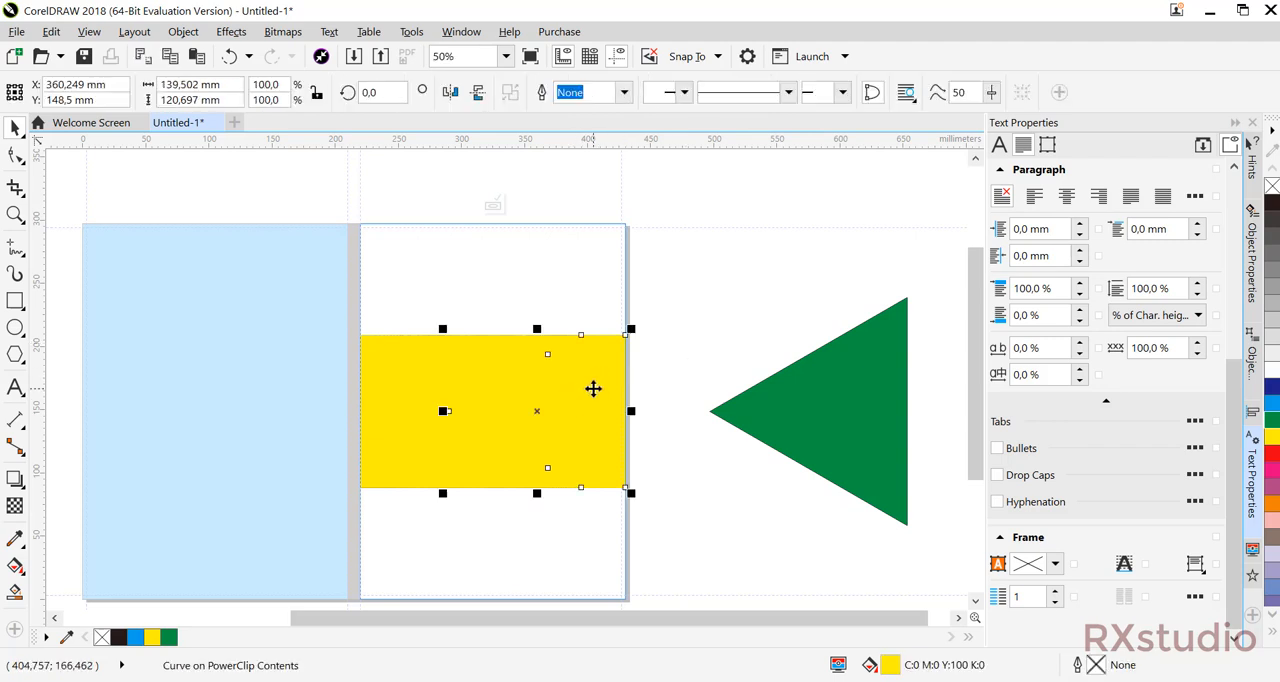
{"action": "left_click", "coordinate": [593, 388]}
{"action": "left_click", "coordinate": [593, 388]}
{"action": "left_click_drag", "start_coordinate": [593, 388], "coordinate": [770, 310]}
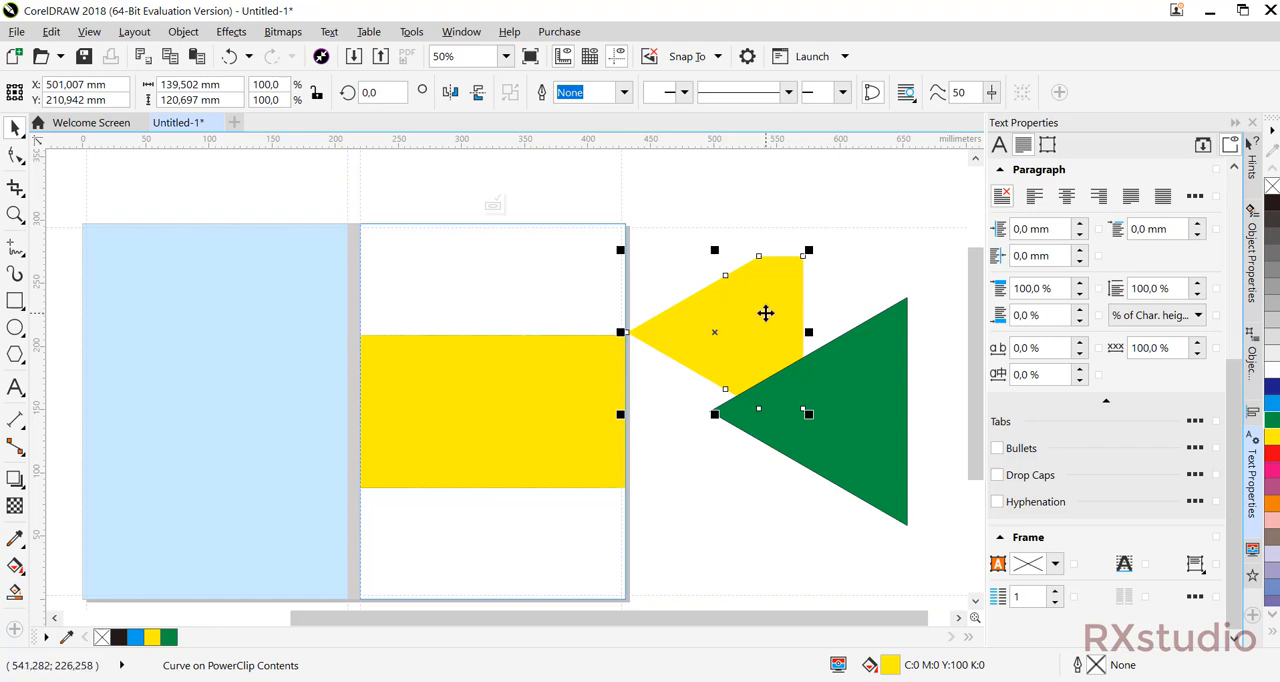
{"action": "key", "text": "ctrl+z"}
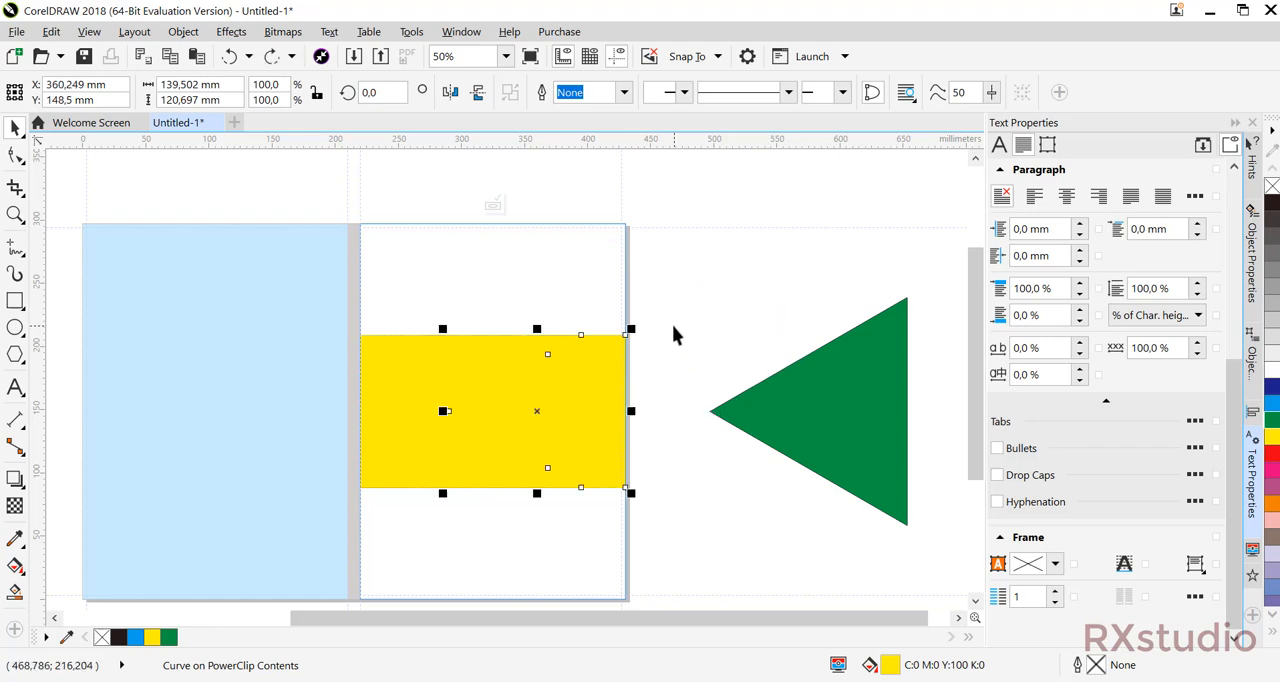
Fill the intersection piece on the yellow band with orange.
{"action": "left_click", "coordinate": [1272, 358]}
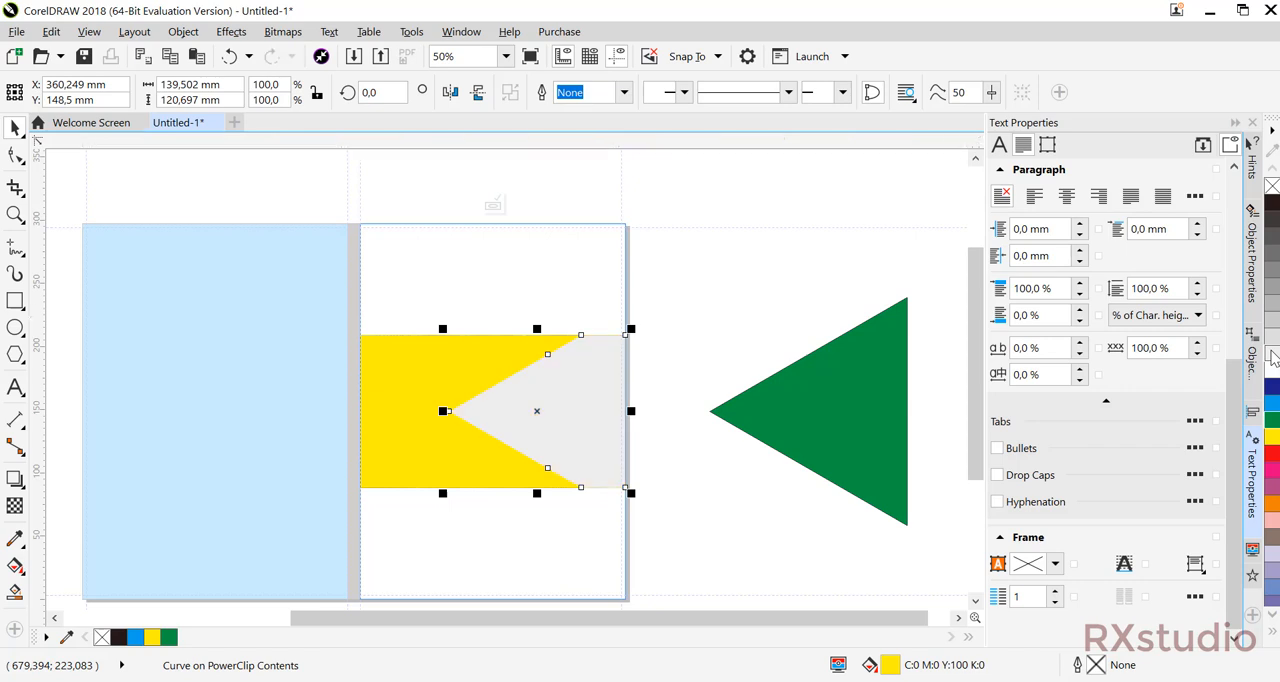
{"action": "left_click", "coordinate": [1272, 509]}
{"action": "left_click", "coordinate": [725, 276]}
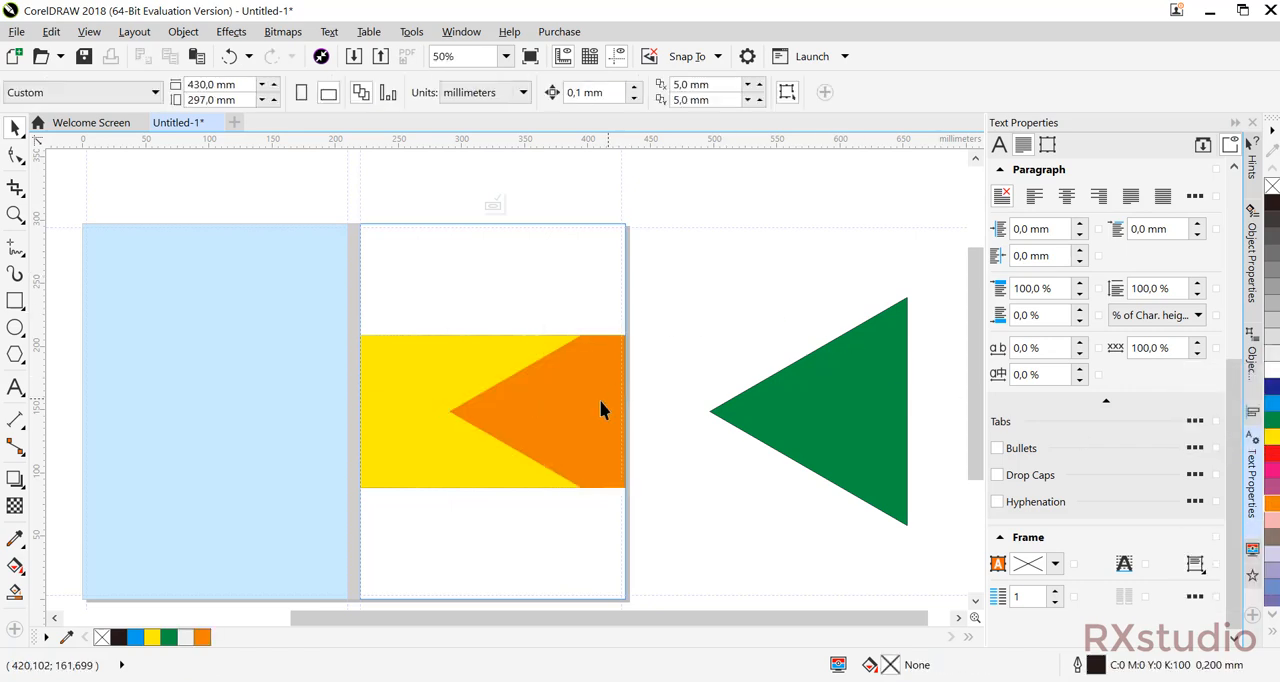
Move the orange piece off the yellow band, and undo the move.
{"action": "left_click", "coordinate": [600, 409]}
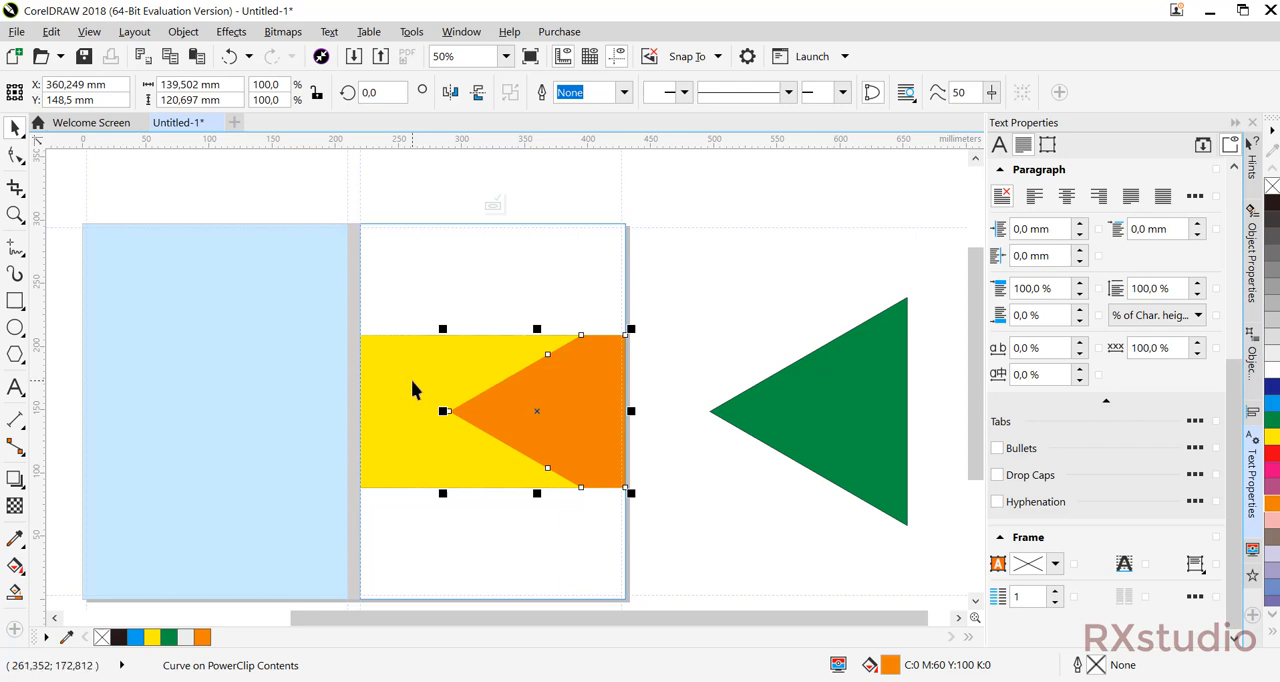
{"action": "left_click_drag", "start_coordinate": [600, 408], "coordinate": [770, 355]}
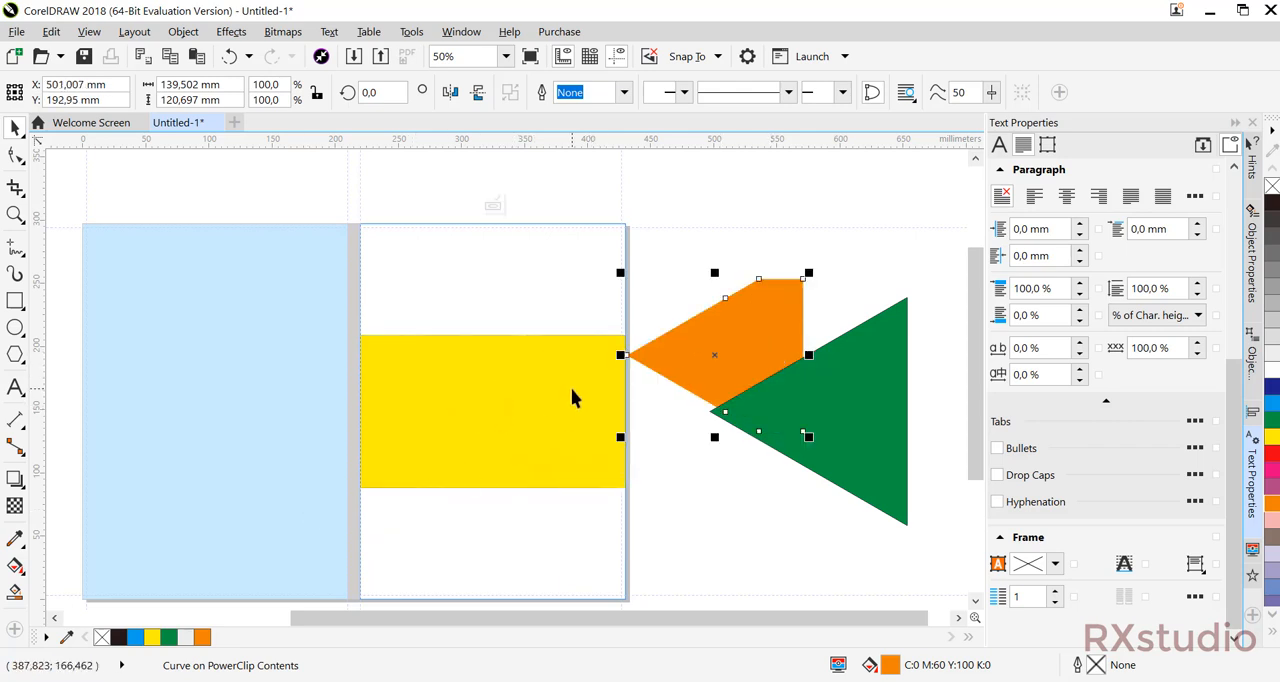
{"action": "key", "text": "ctrl+z"}
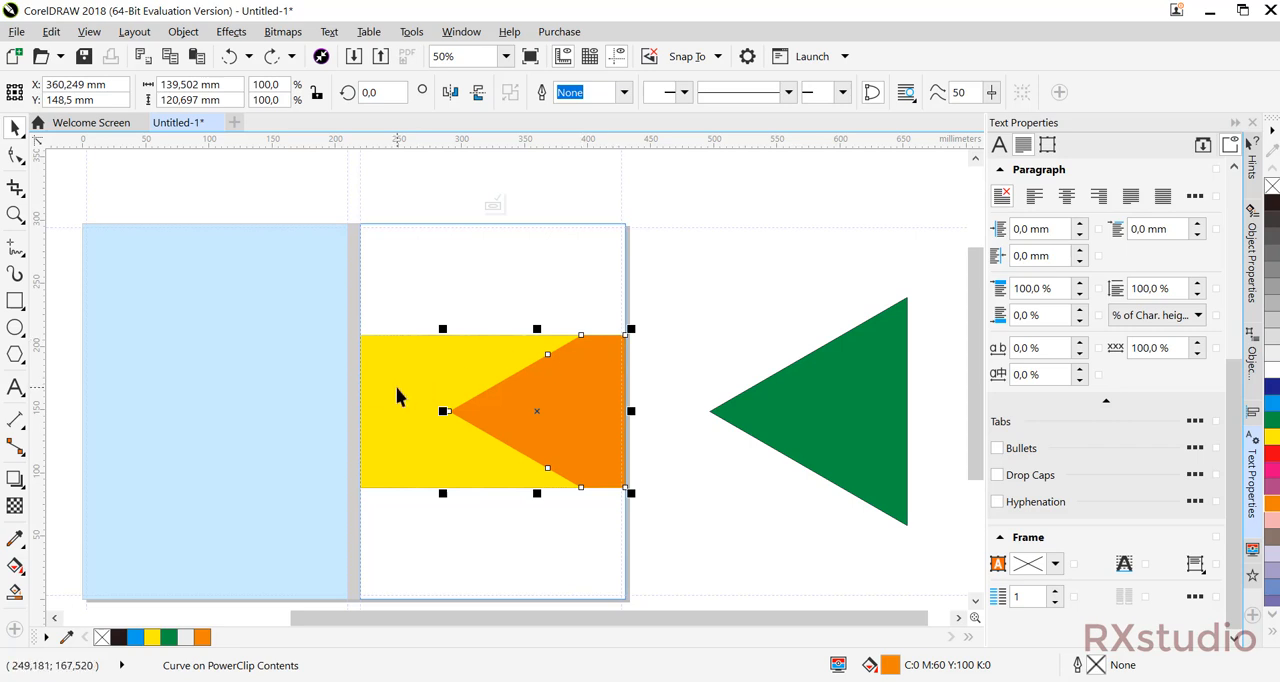
Trim the yellow band with the orange piece, and move the orange piece about 37 mm outwards to open a chevron gap.
{"action": "left_click", "coordinate": [396, 395], "text": "shift"}
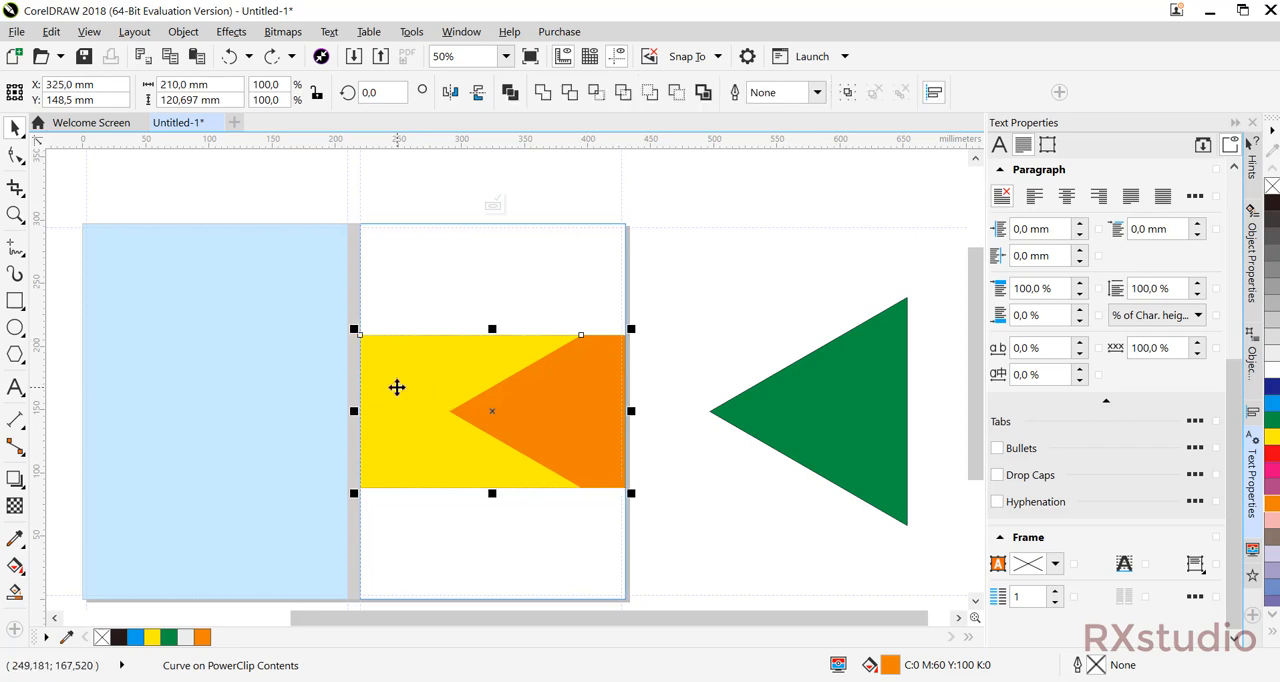
{"action": "left_click", "coordinate": [571, 93]}
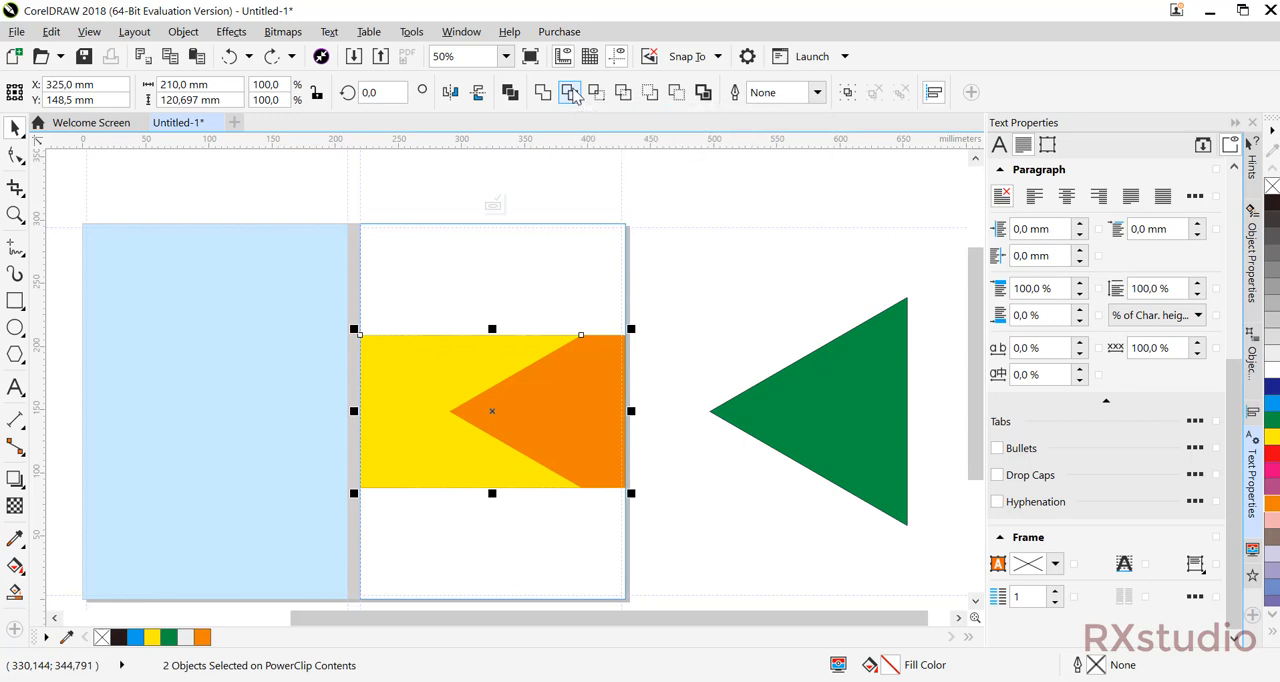
{"action": "left_click", "coordinate": [721, 253]}
{"action": "left_click_drag", "start_coordinate": [558, 408], "coordinate": [610, 406]}
{"action": "left_click", "coordinate": [683, 273]}
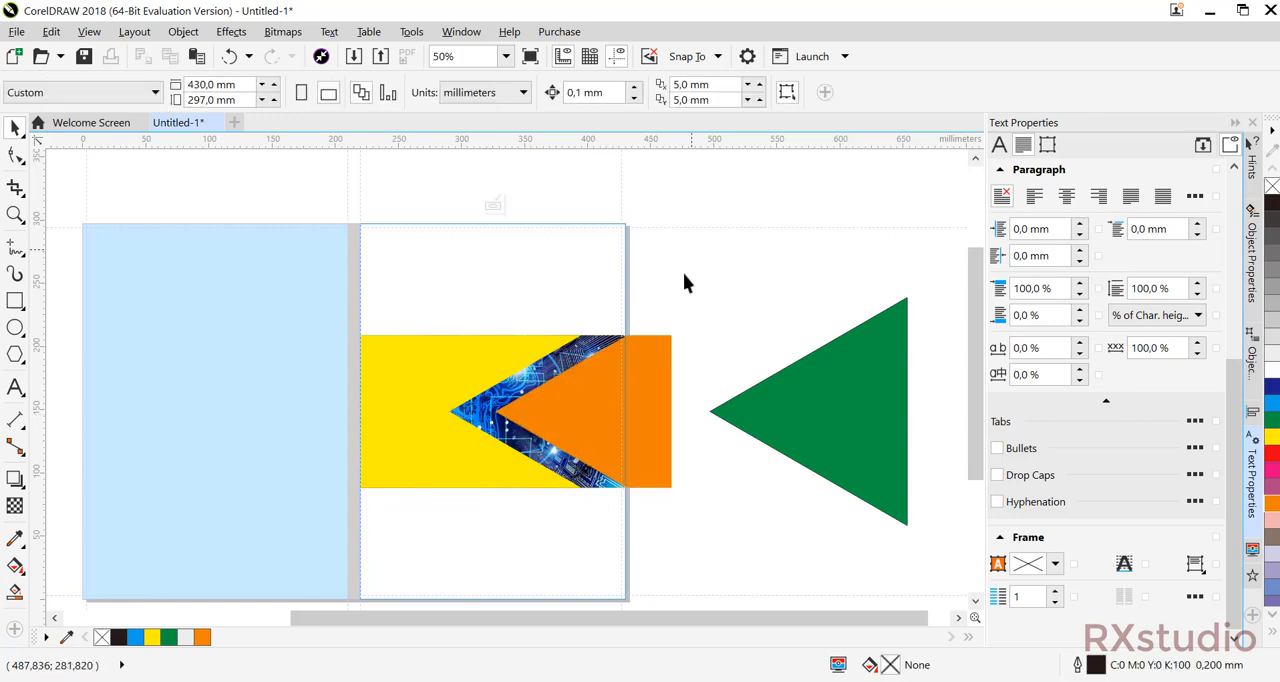
Fill the orange piece with yellow and delete the green triangle beside the cover.
{"action": "left_click", "coordinate": [647, 424]}
{"action": "key", "text": "Delete"}
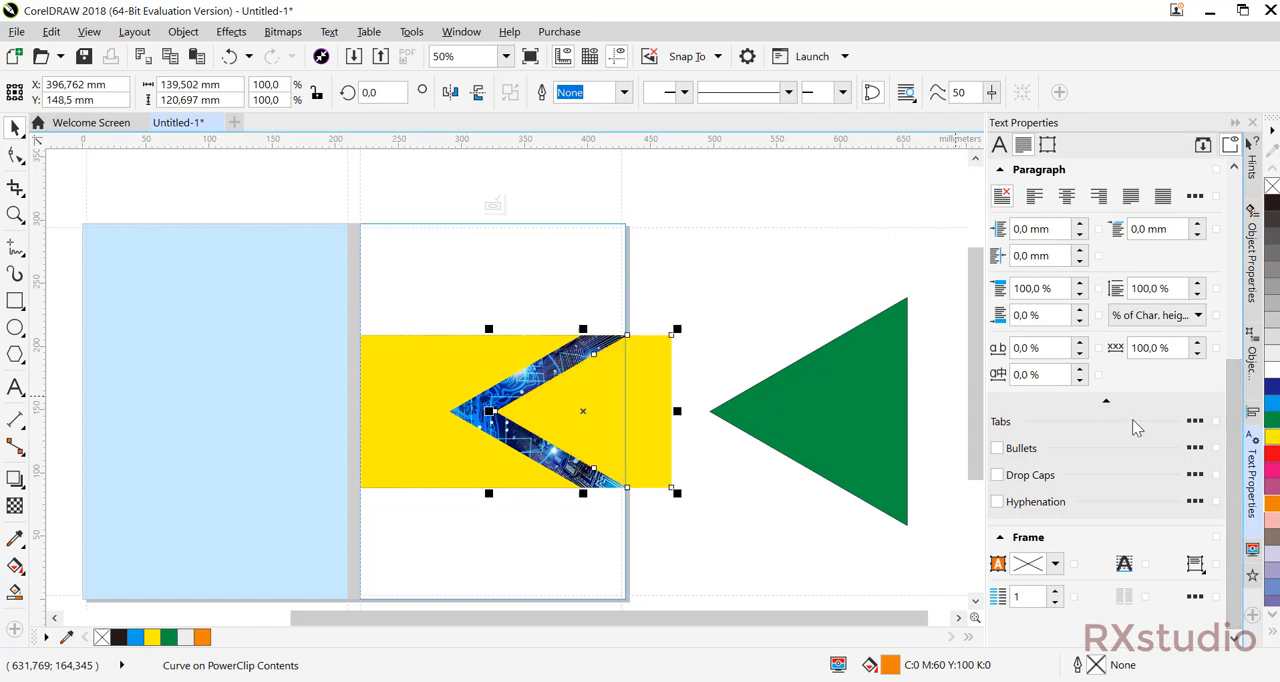
{"action": "left_click", "coordinate": [691, 274]}
{"action": "left_click", "coordinate": [820, 383]}
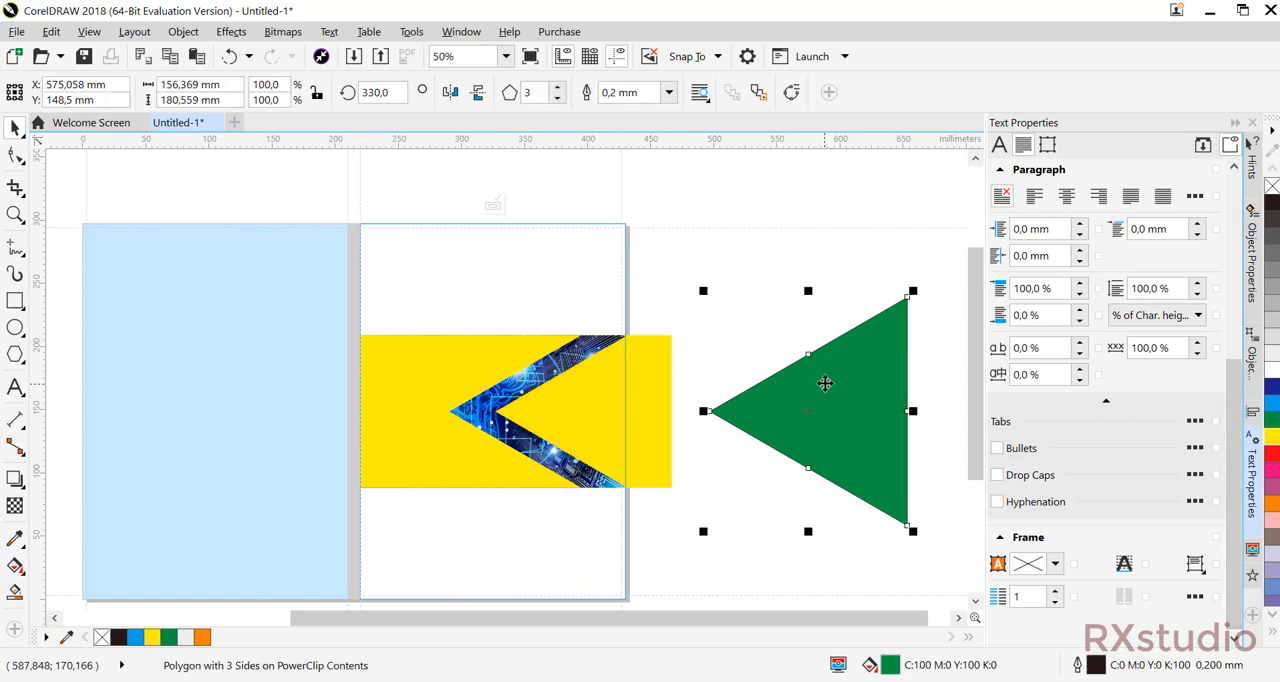
{"action": "key", "text": "Delete"}
Apply a uniform transparency of 50 to both yellow pieces over the picture.
{"action": "left_click", "coordinate": [633, 415]}
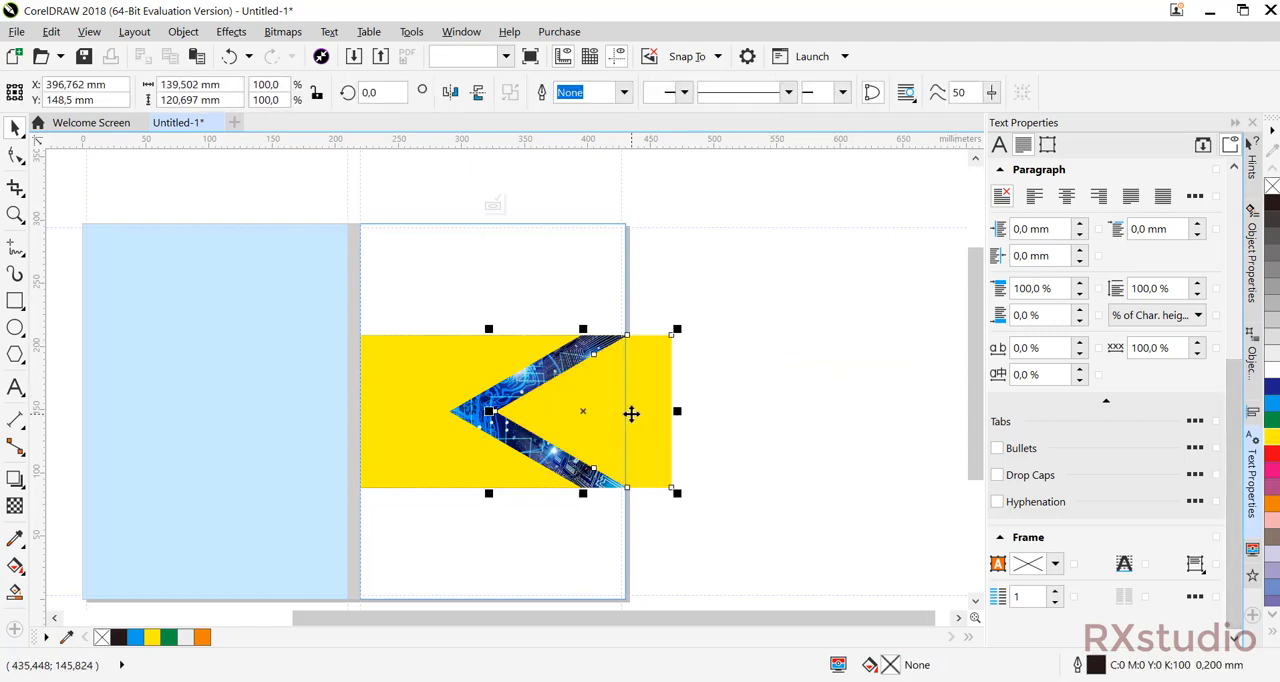
{"action": "left_click", "coordinate": [14, 505]}
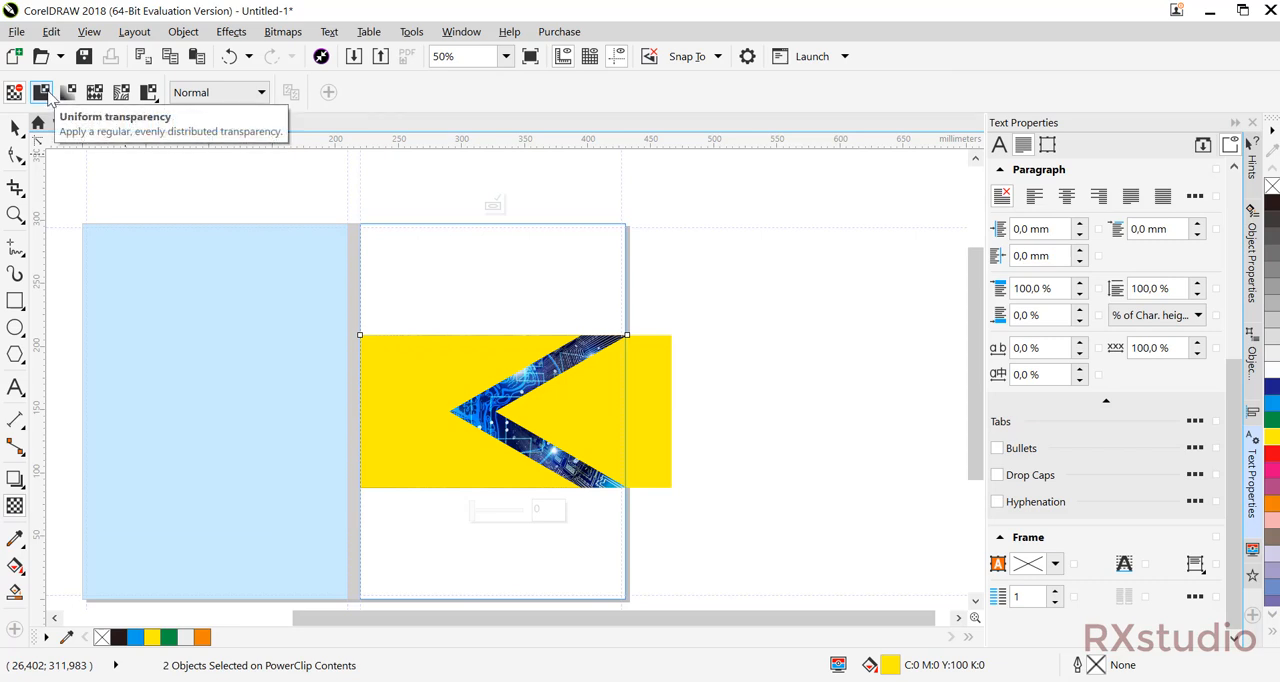
{"action": "left_click", "coordinate": [46, 96]}
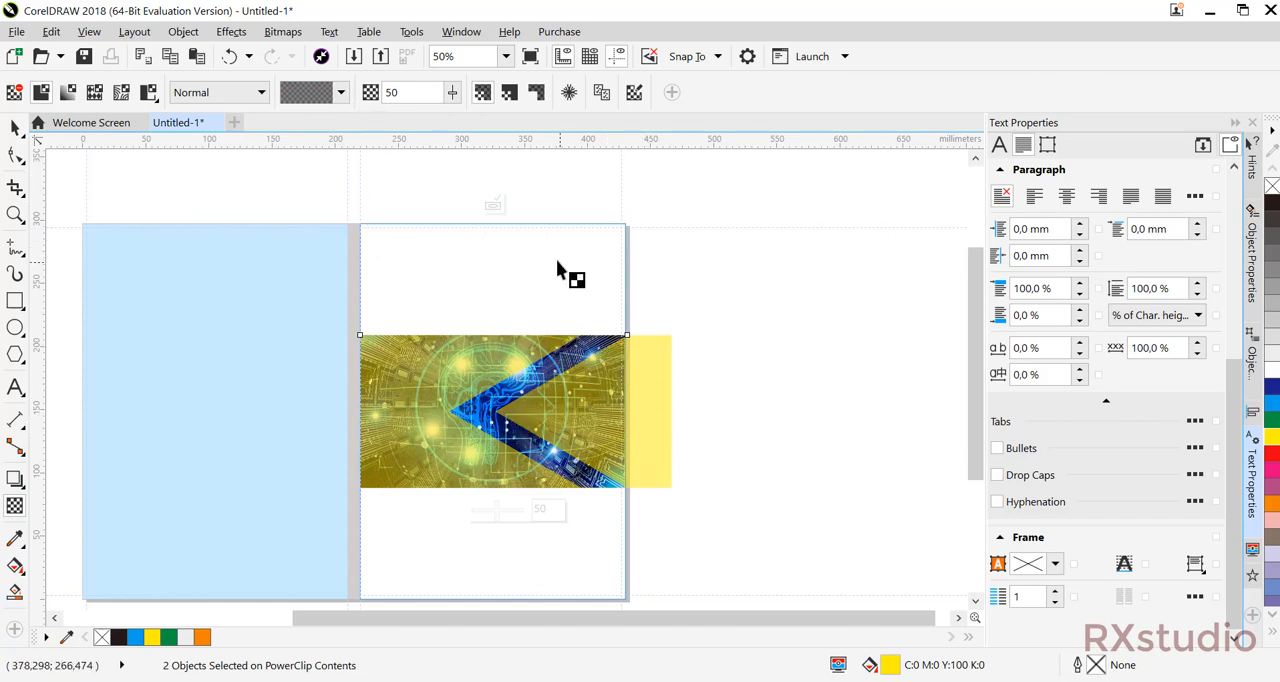
Finish editing the front cover's PowerClip contents so the yellow pieces are clipped to the cover.
{"action": "left_click", "coordinate": [13, 129]}
{"action": "left_click_drag", "start_coordinate": [586, 514], "coordinate": [567, 438]}
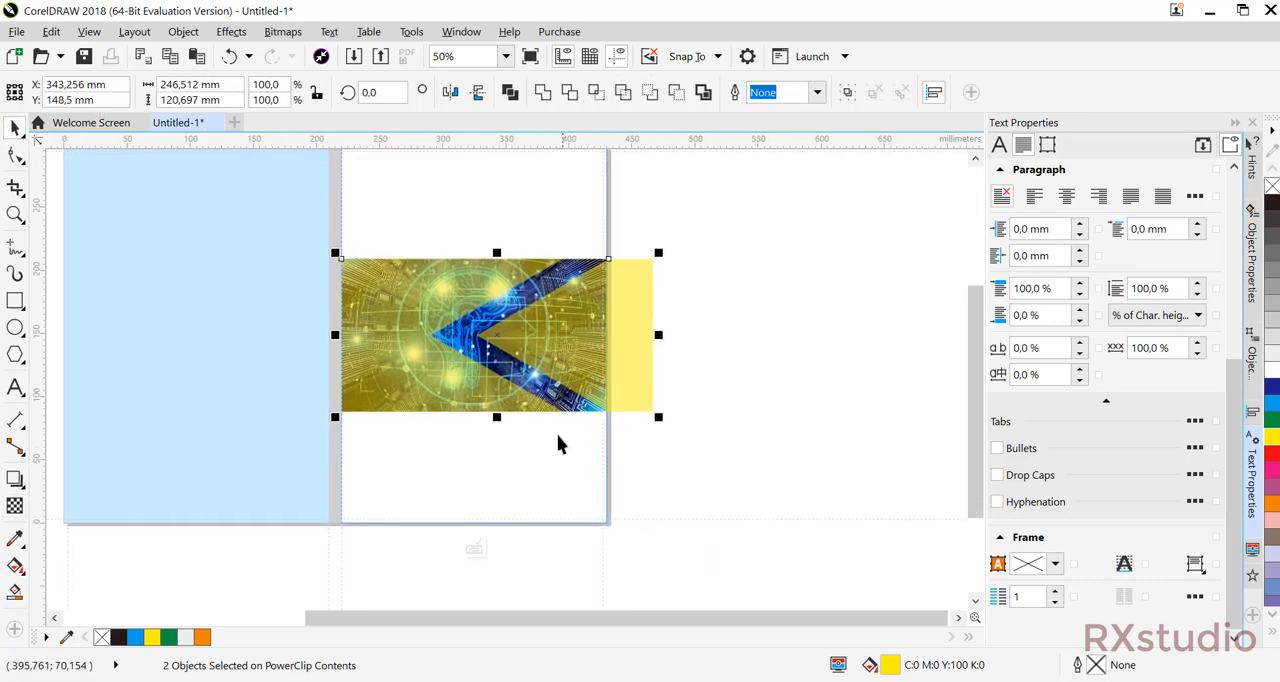
{"action": "left_click_drag", "start_coordinate": [525, 315], "coordinate": [551, 370]}
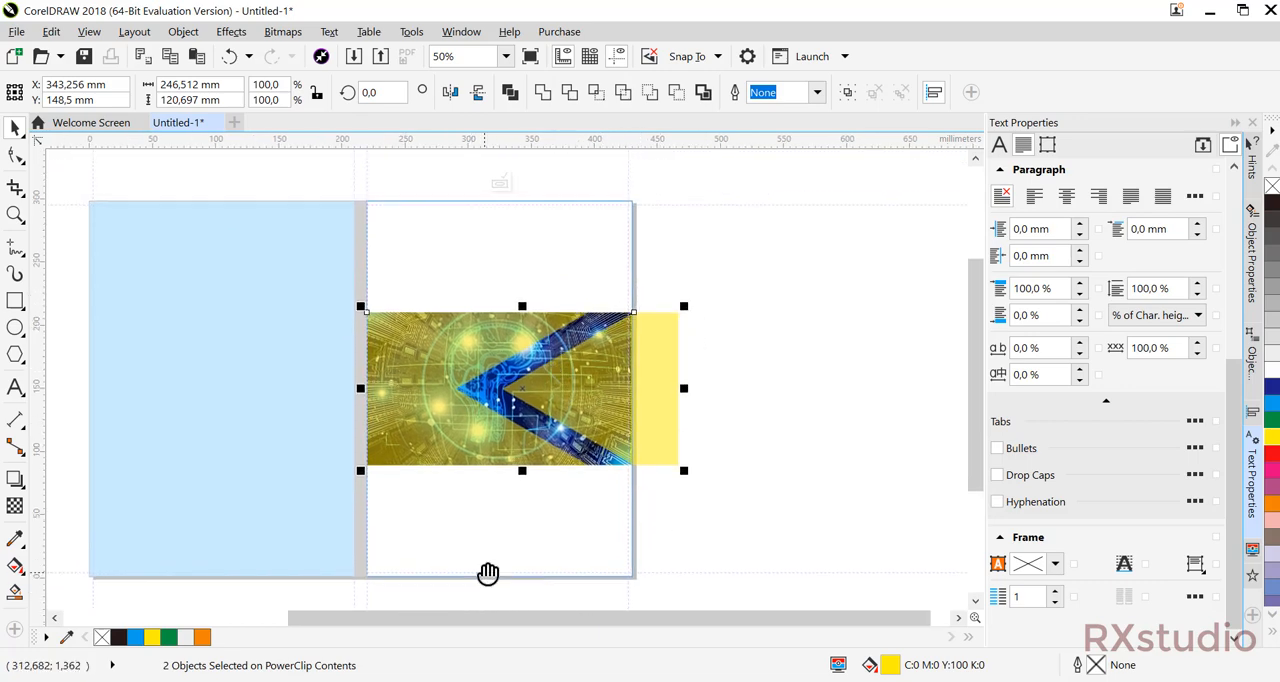
{"action": "scroll", "coordinate": [490, 570], "scroll_direction": "down", "scroll_amount": 2}
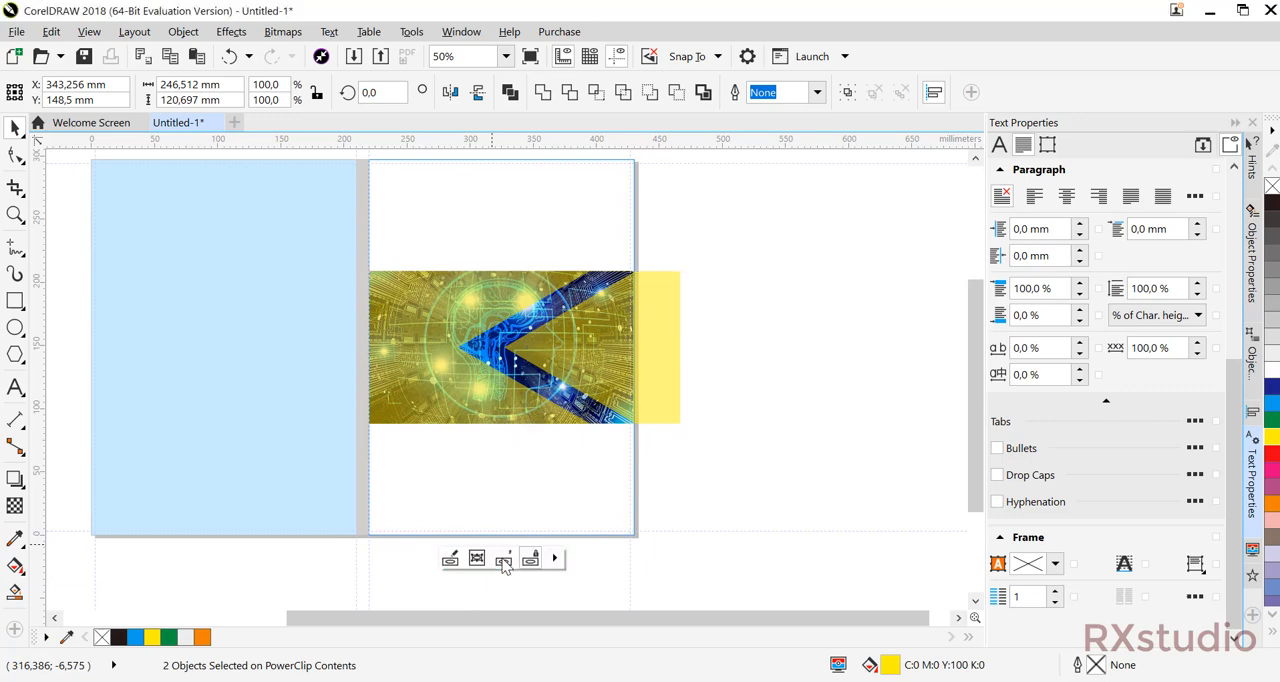
{"action": "left_click", "coordinate": [501, 561]}
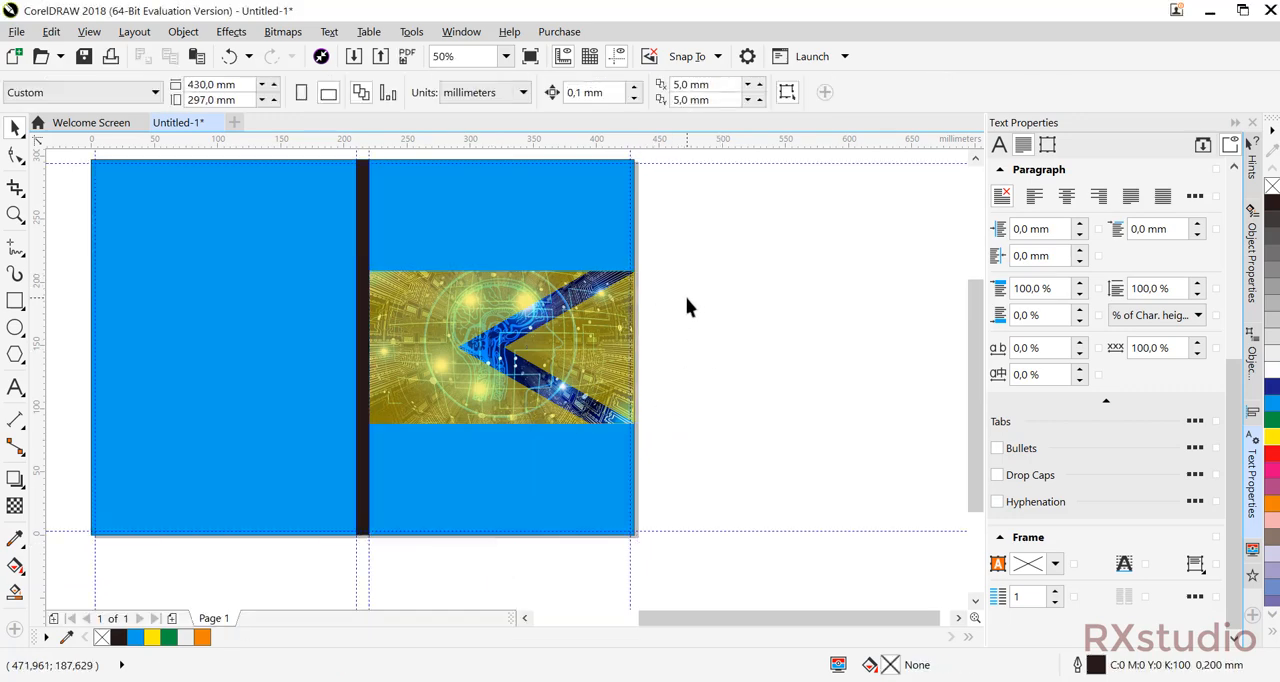
{"action": "left_click_drag", "start_coordinate": [686, 298], "coordinate": [667, 384]}
{"action": "left_click_drag", "start_coordinate": [634, 481], "coordinate": [649, 397]}
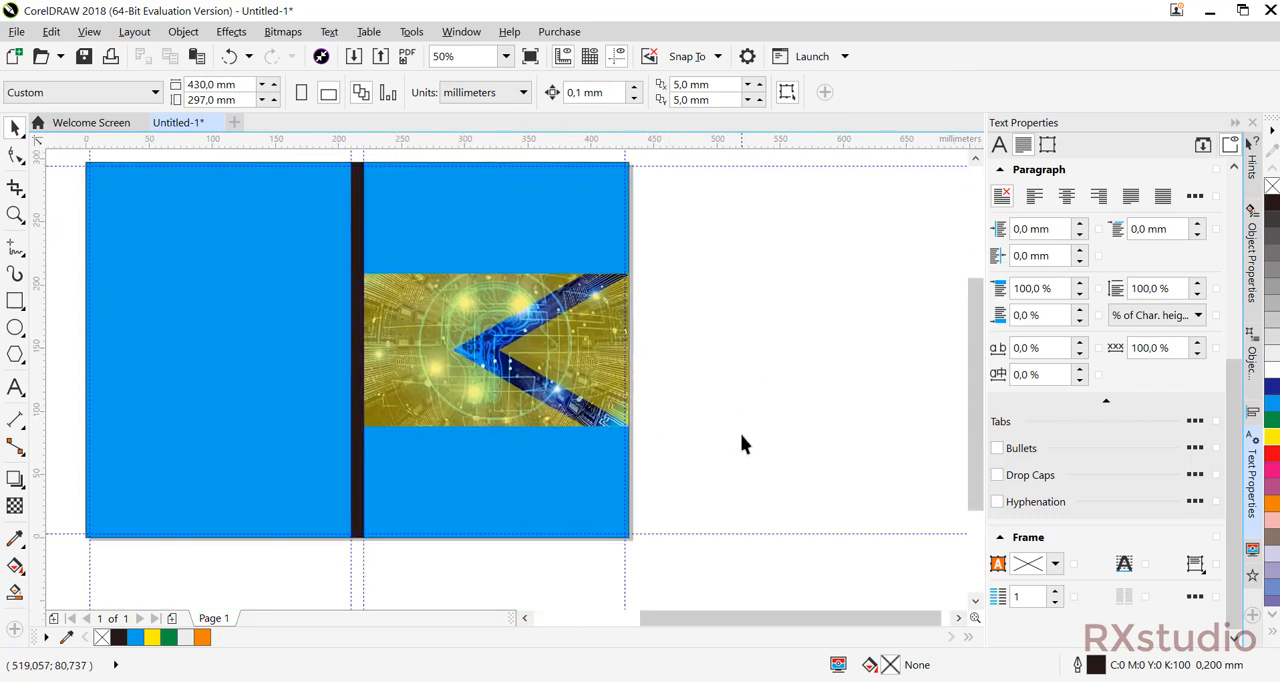
{"action": "left_click_drag", "start_coordinate": [446, 254], "coordinate": [426, 283]}
Try yellow and orange fills on the front cover rectangle, and return it to the cyan fill.
{"action": "left_click", "coordinate": [437, 259]}
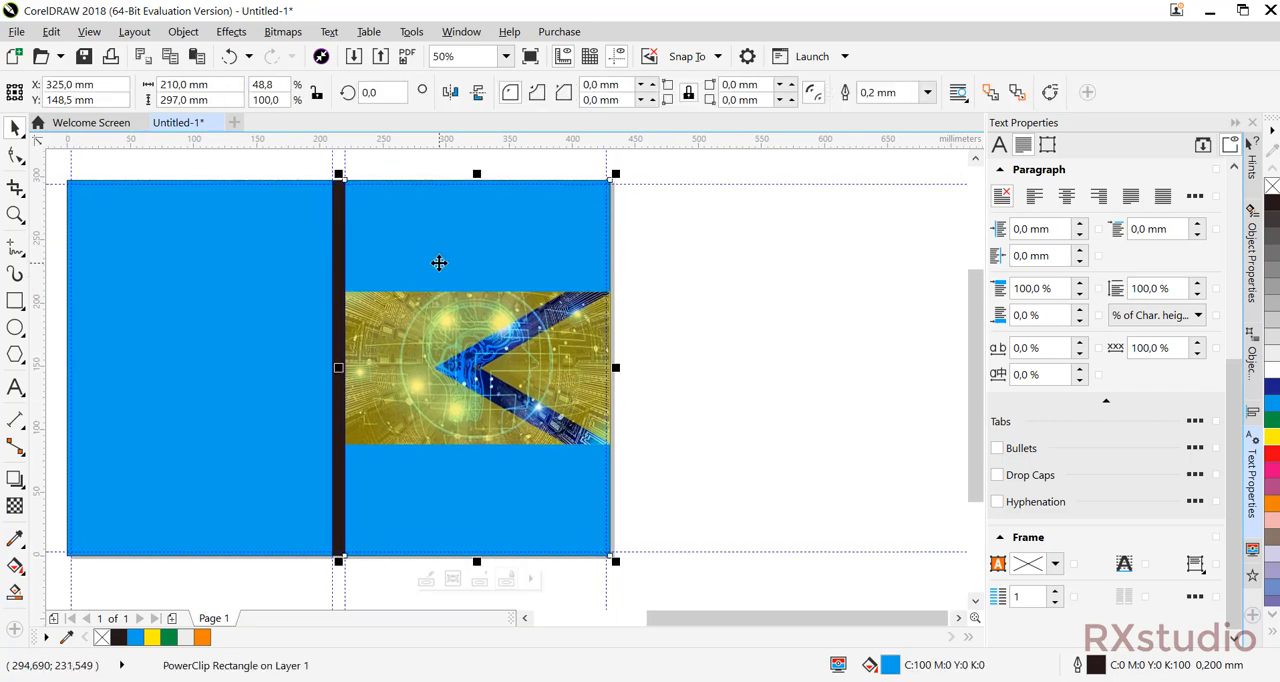
{"action": "left_click", "coordinate": [1273, 438]}
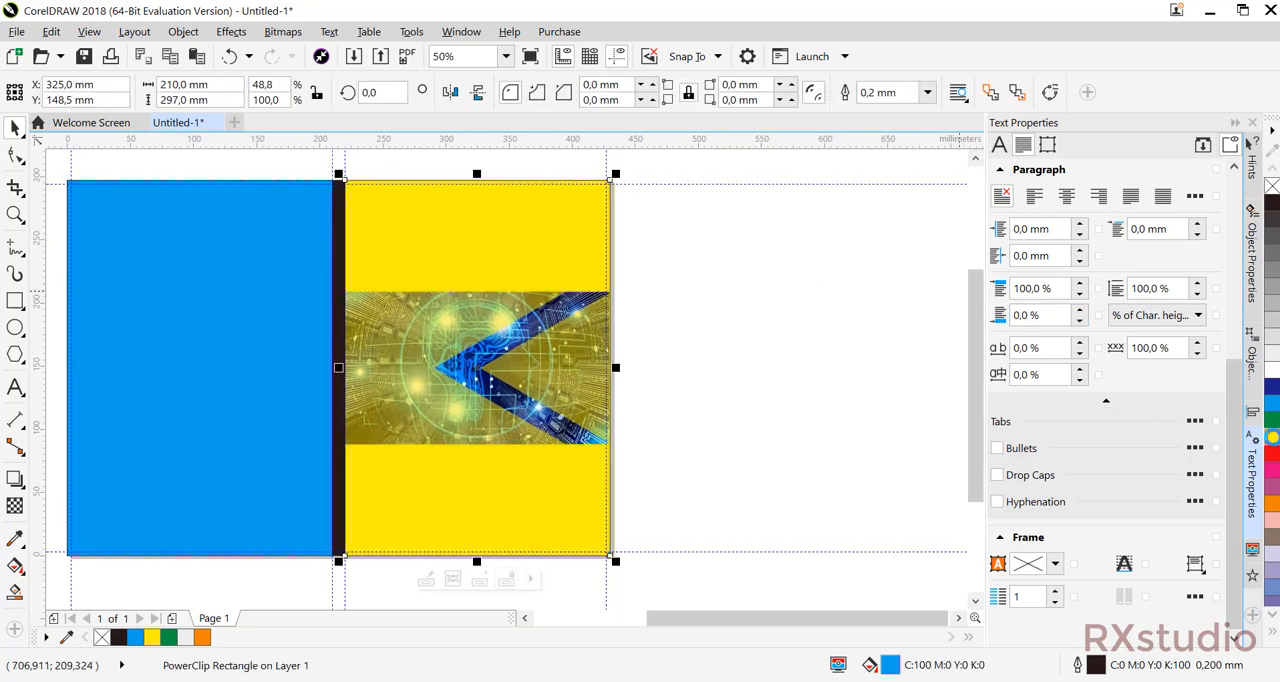
{"action": "left_click", "coordinate": [1274, 506]}
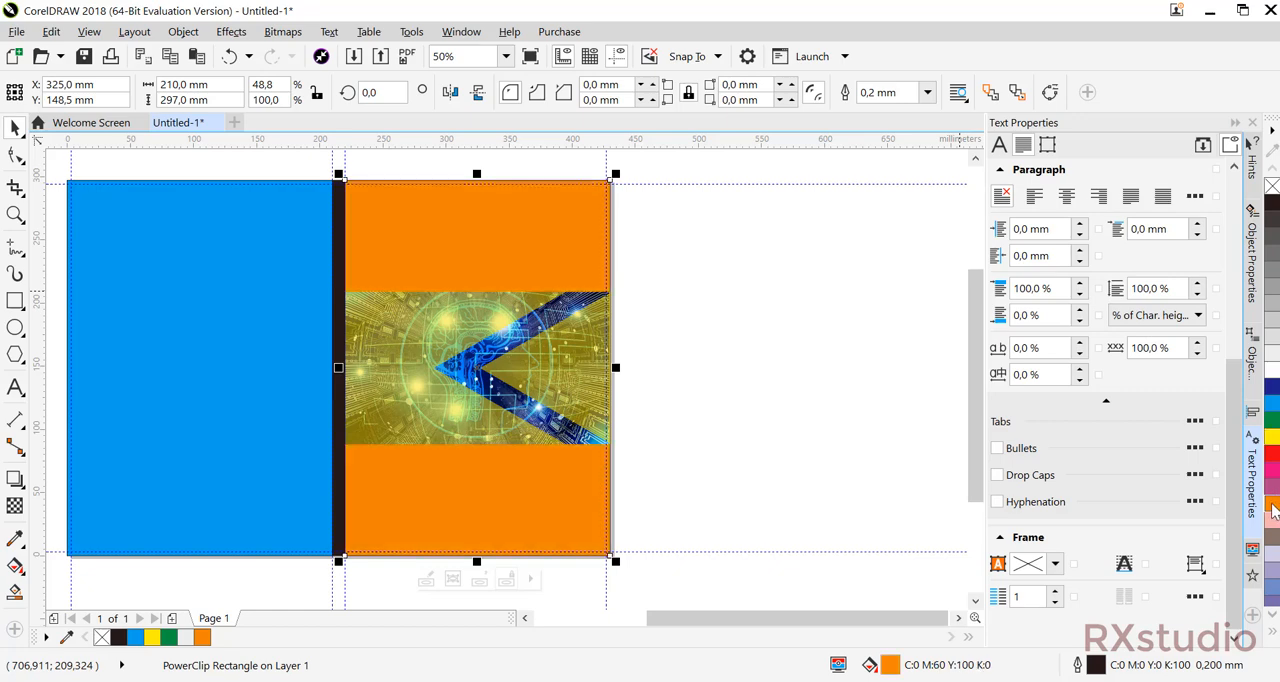
{"action": "left_click", "coordinate": [1274, 403]}
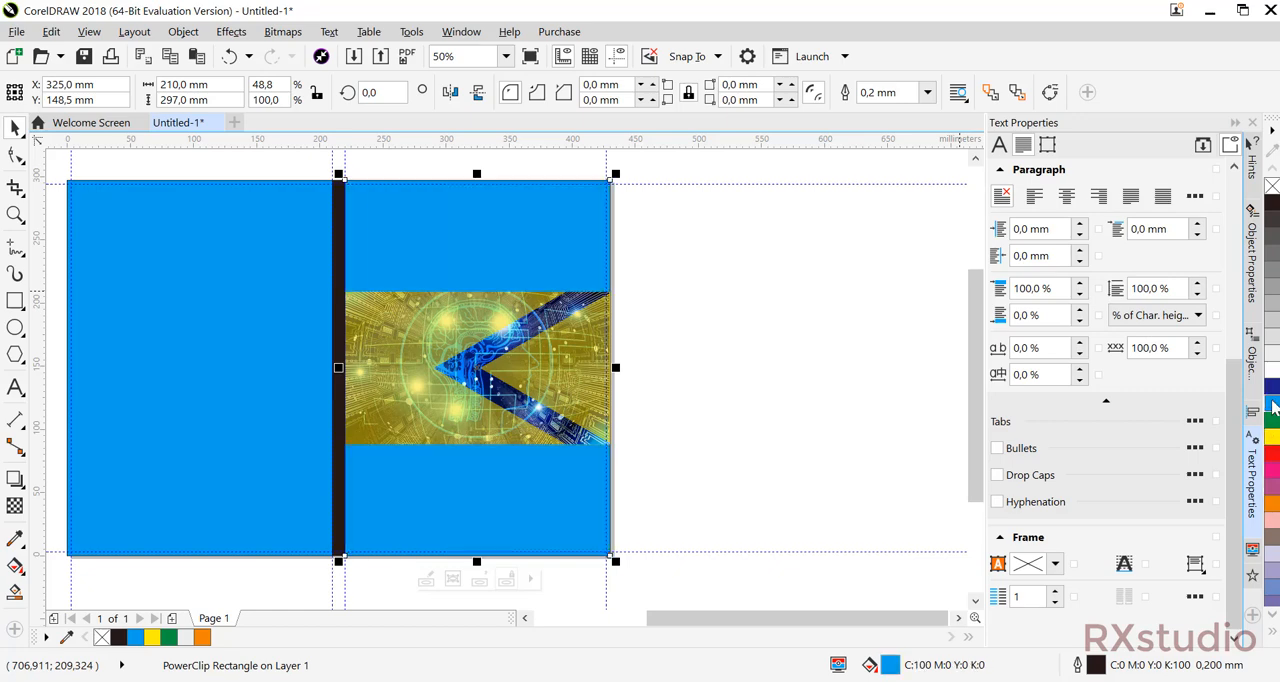
{"action": "left_click", "coordinate": [802, 339]}
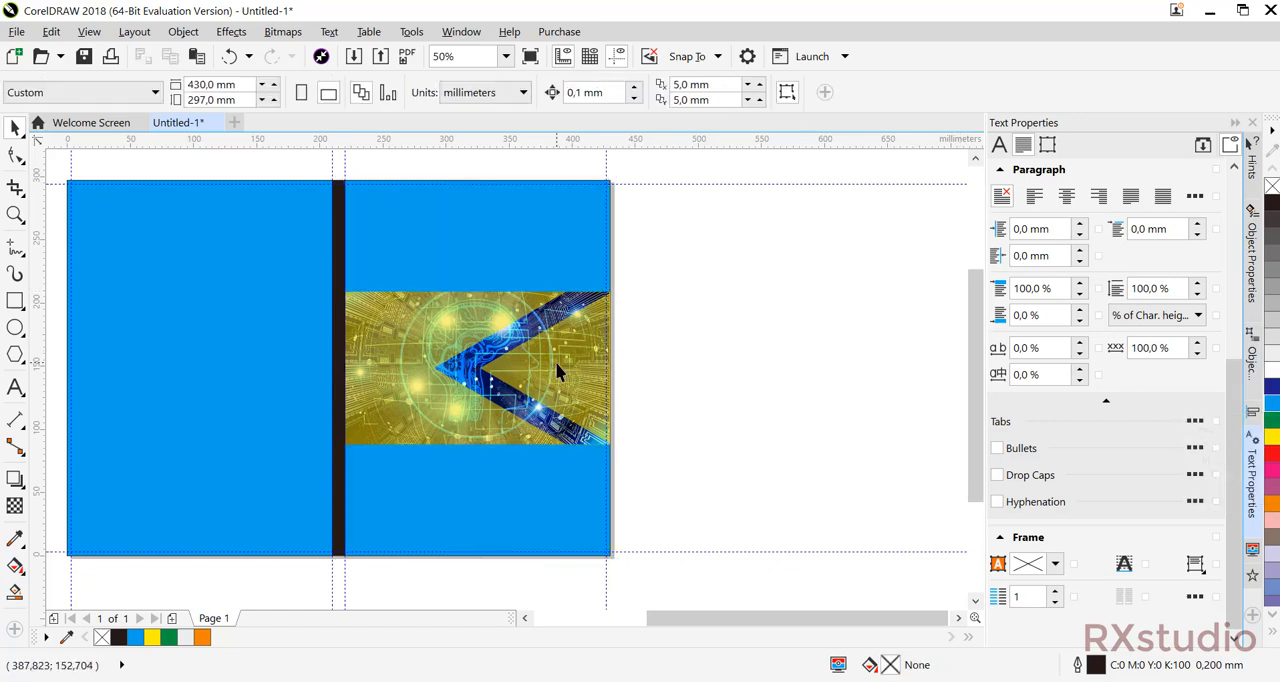
Recolour both yellow chevron pieces inside the front cover's PowerClip white, and finish editing the contents.
{"action": "double_click", "coordinate": [555, 361]}
{"action": "left_click", "coordinate": [566, 370]}
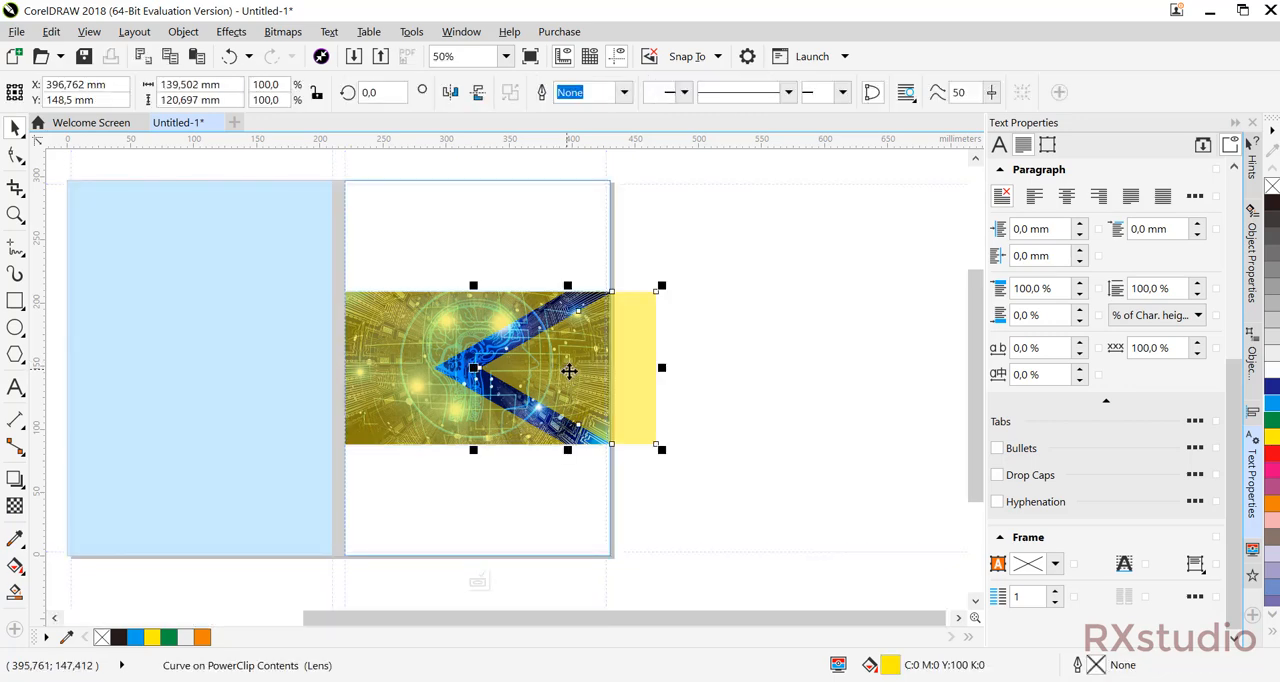
{"action": "left_click", "coordinate": [1272, 370]}
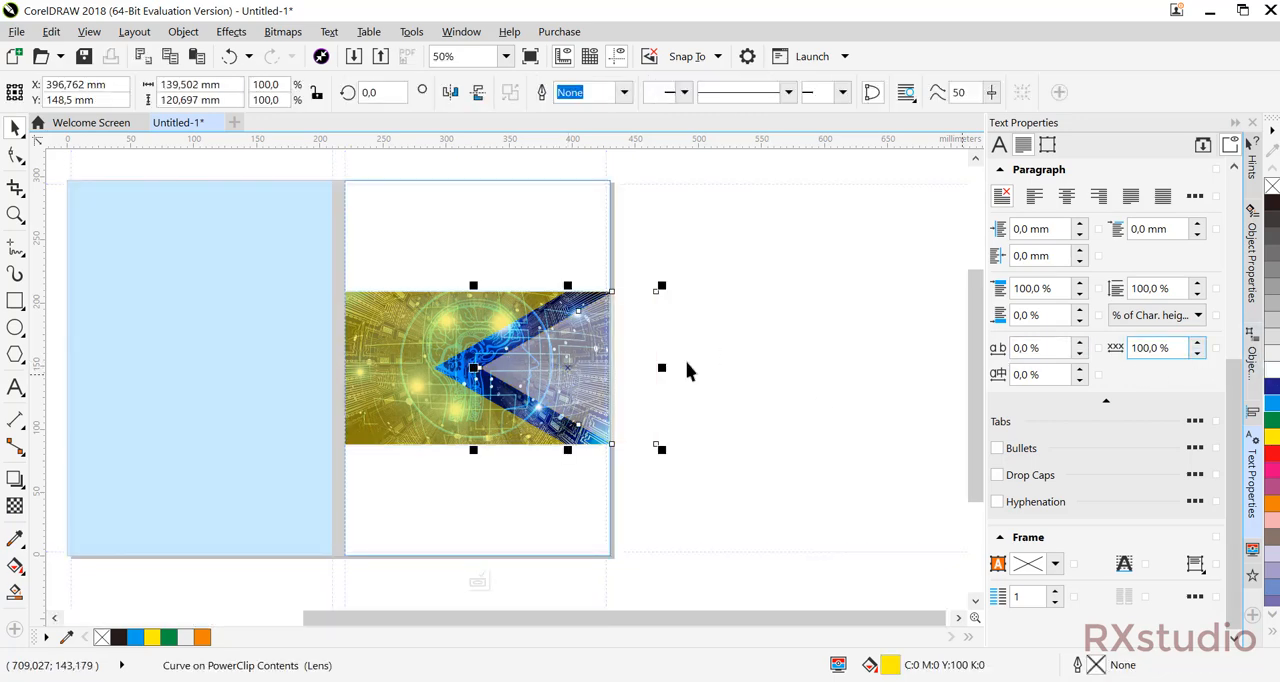
{"action": "left_click", "coordinate": [380, 359]}
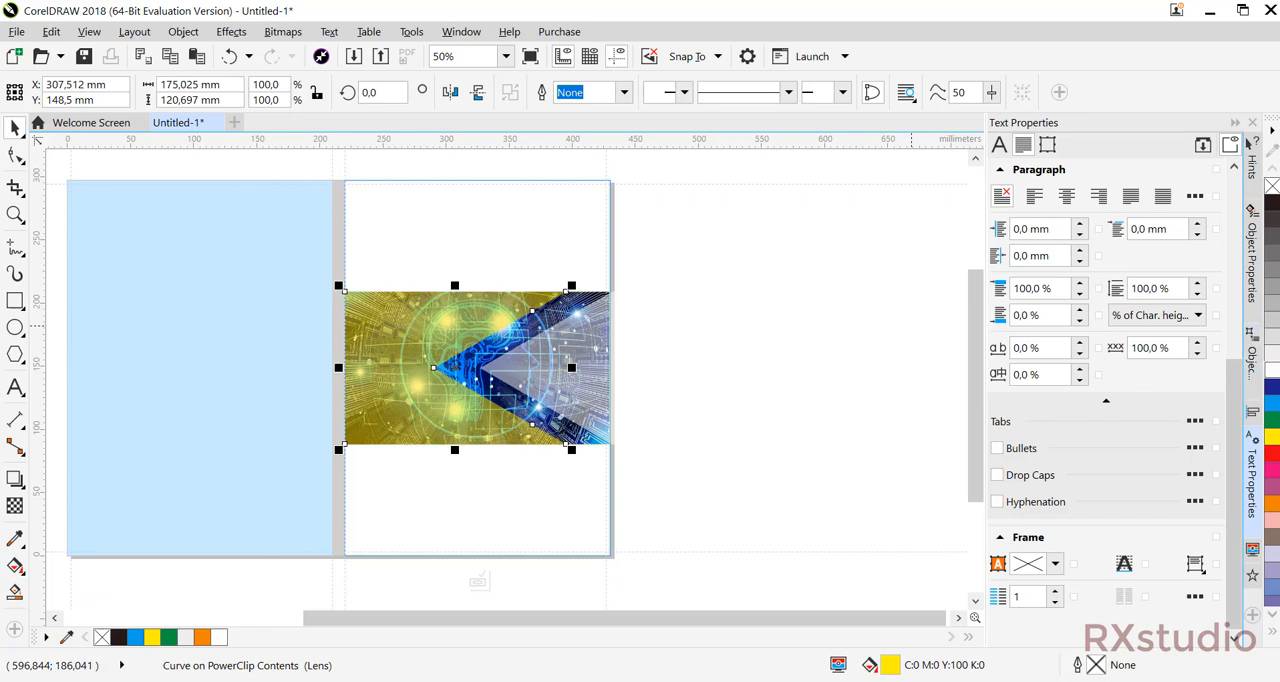
{"action": "left_click", "coordinate": [1274, 369]}
{"action": "left_click", "coordinate": [480, 580]}
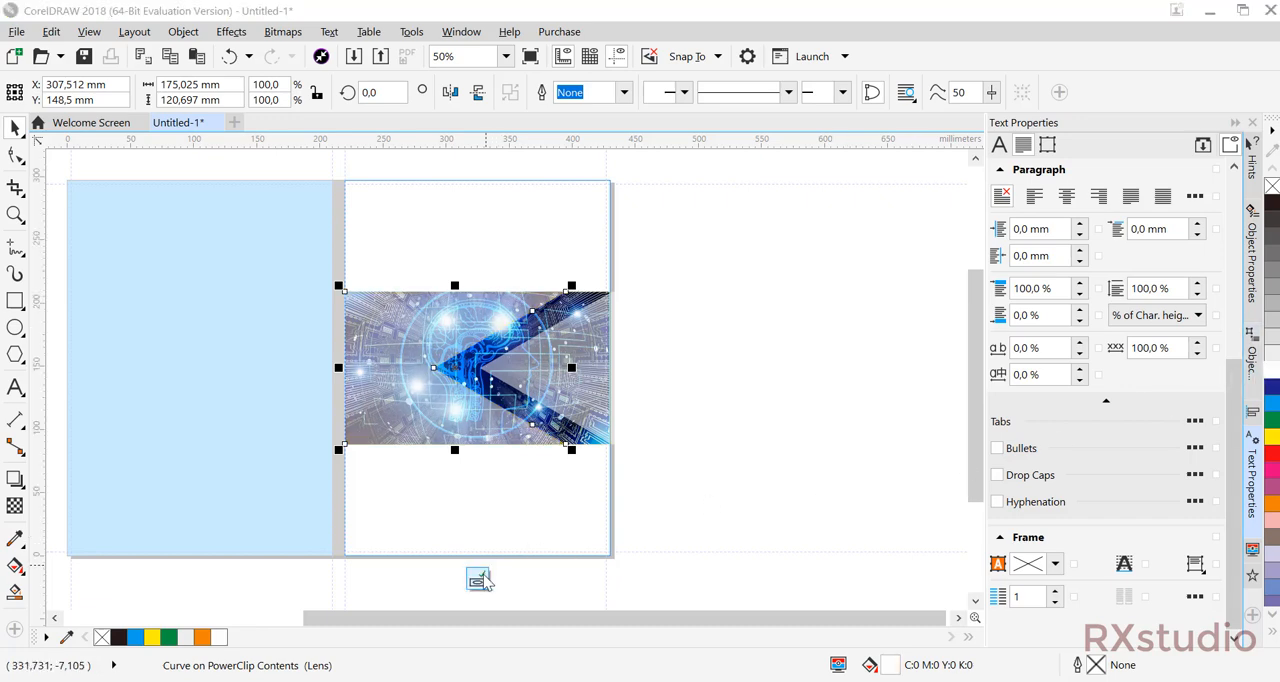
{"action": "left_click", "coordinate": [703, 417]}
{"action": "left_click_drag", "start_coordinate": [703, 411], "coordinate": [753, 449]}
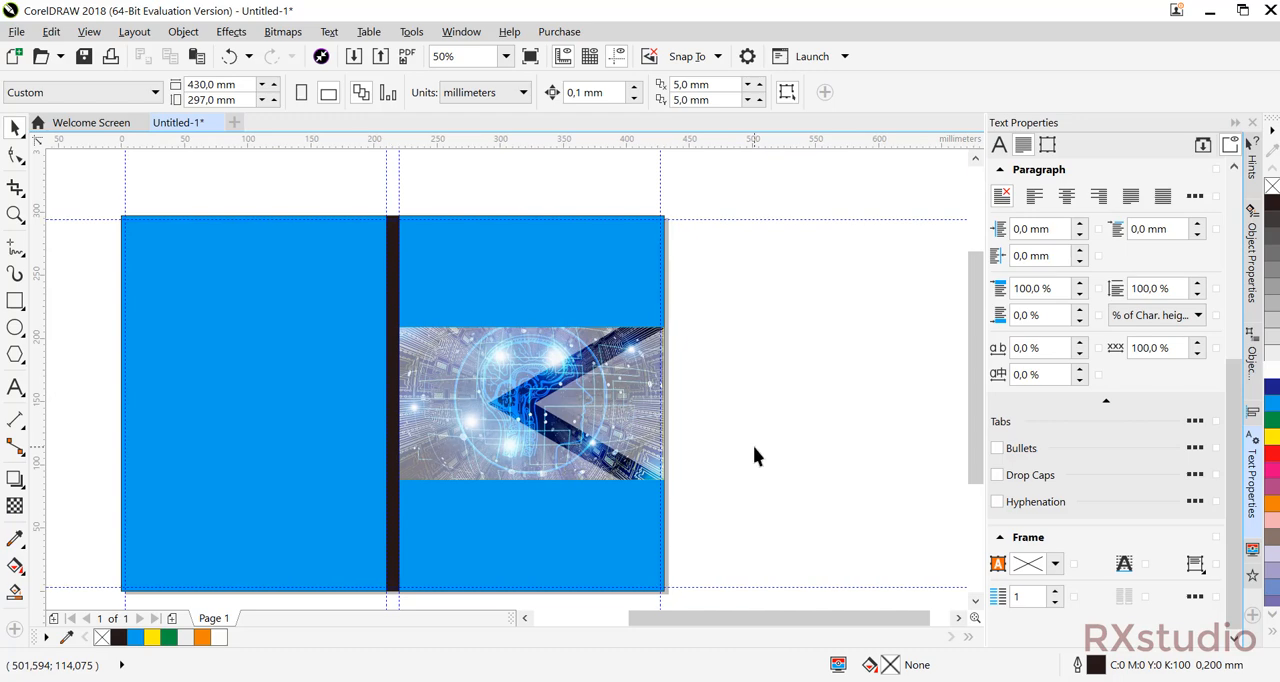
Set the transparency of both white chevron pieces in the front cover's PowerClip to 35, and finish editing the contents.
{"action": "left_click", "coordinate": [595, 400]}
{"action": "double_click", "coordinate": [595, 400]}
{"action": "left_click", "coordinate": [595, 400]}
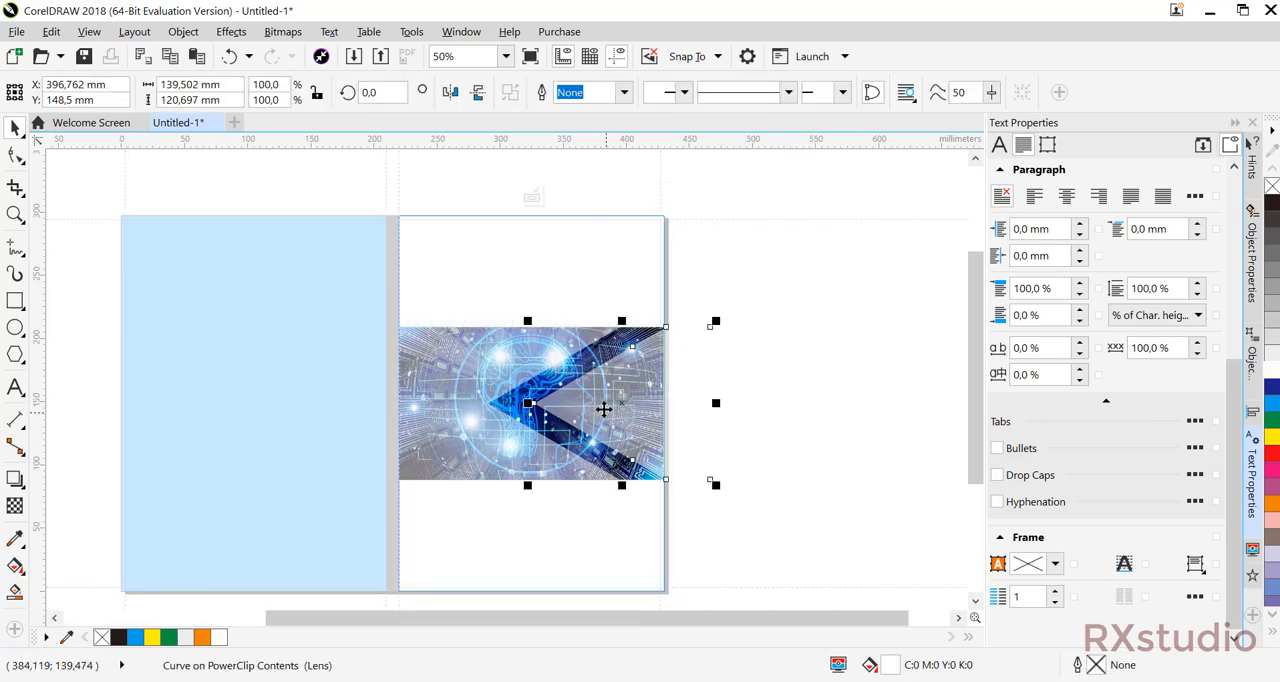
{"action": "left_click", "coordinate": [449, 374], "text": "shift"}
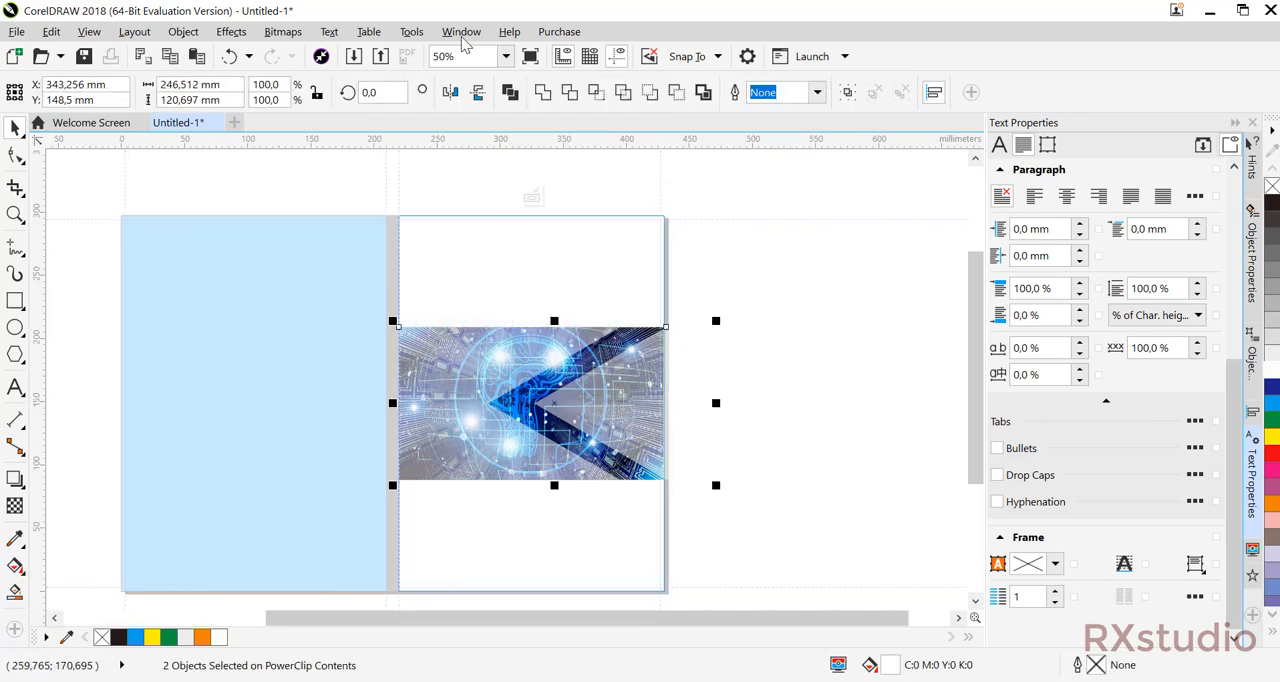
{"action": "left_click", "coordinate": [15, 505]}
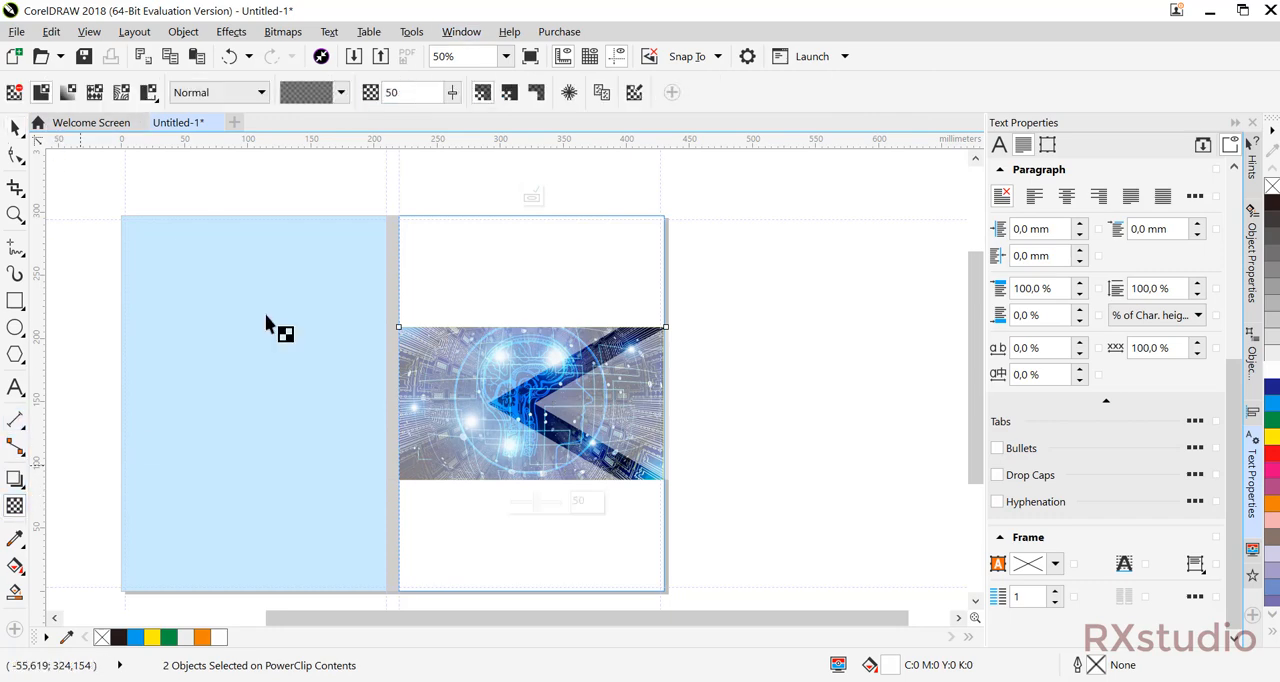
{"action": "left_click_drag", "start_coordinate": [455, 100], "coordinate": [437, 120]}
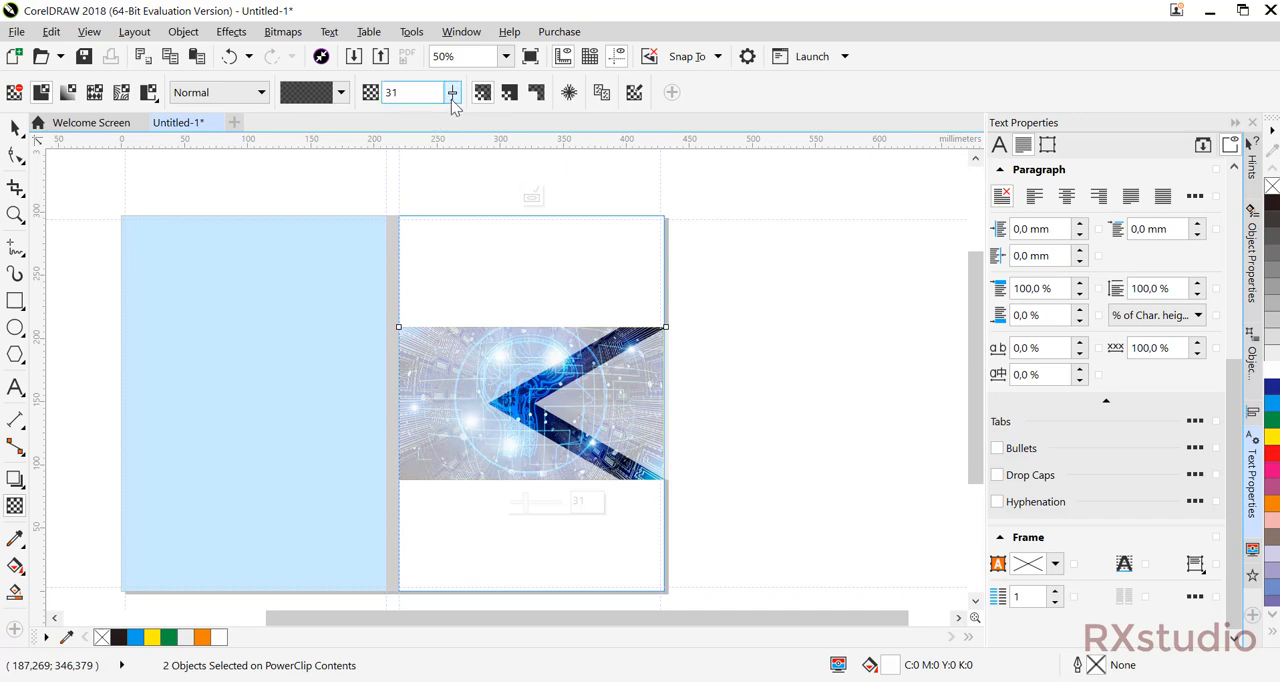
{"action": "left_click", "coordinate": [452, 95]}
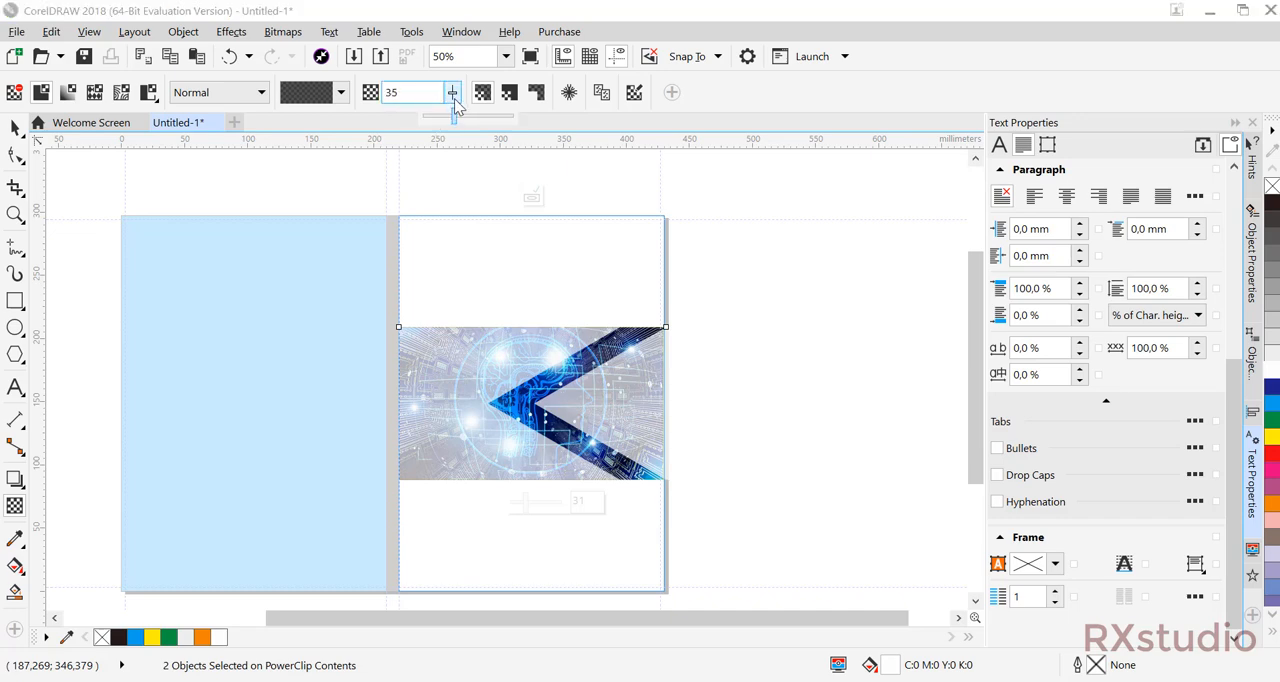
{"action": "left_click_drag", "start_coordinate": [454, 98], "coordinate": [454, 98]}
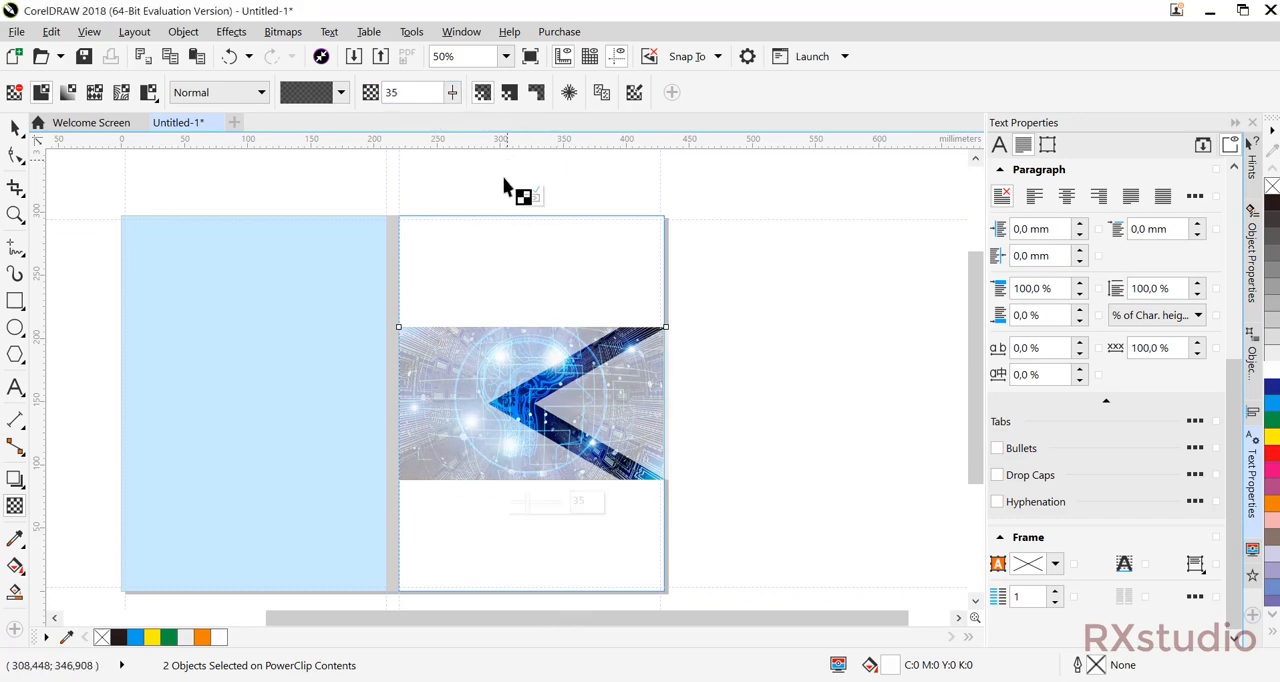
{"action": "left_click", "coordinate": [528, 198]}
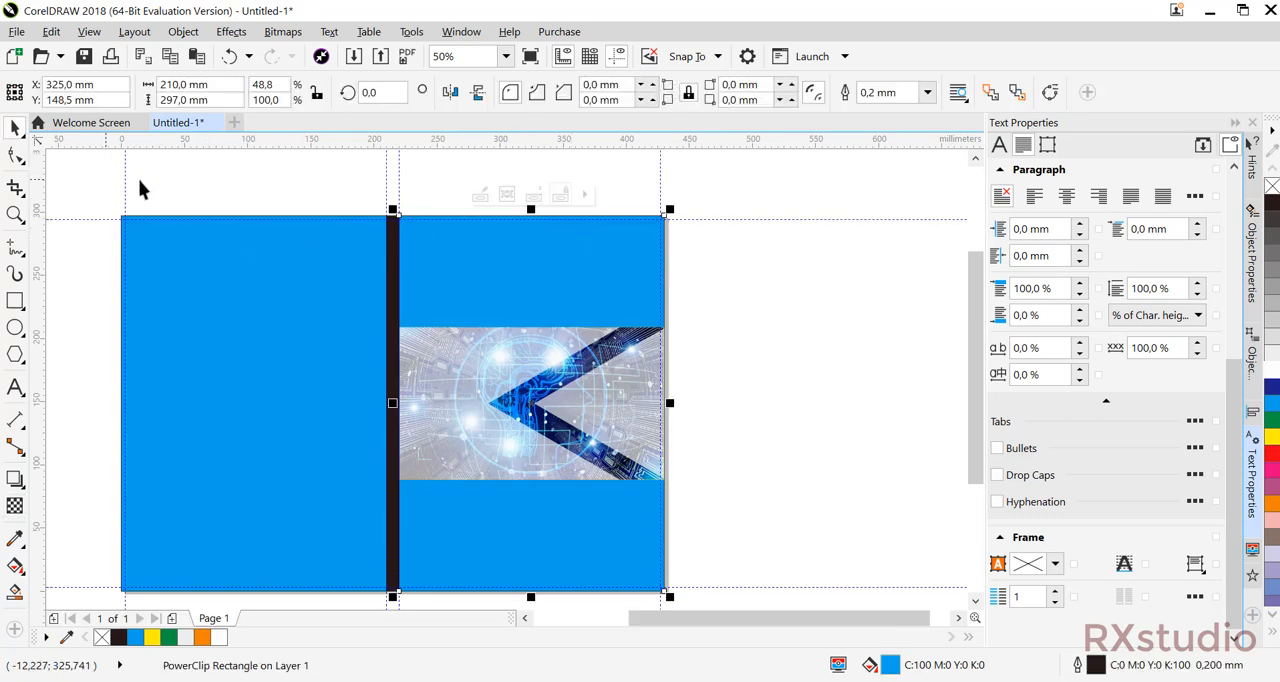
{"action": "left_click", "coordinate": [773, 288]}
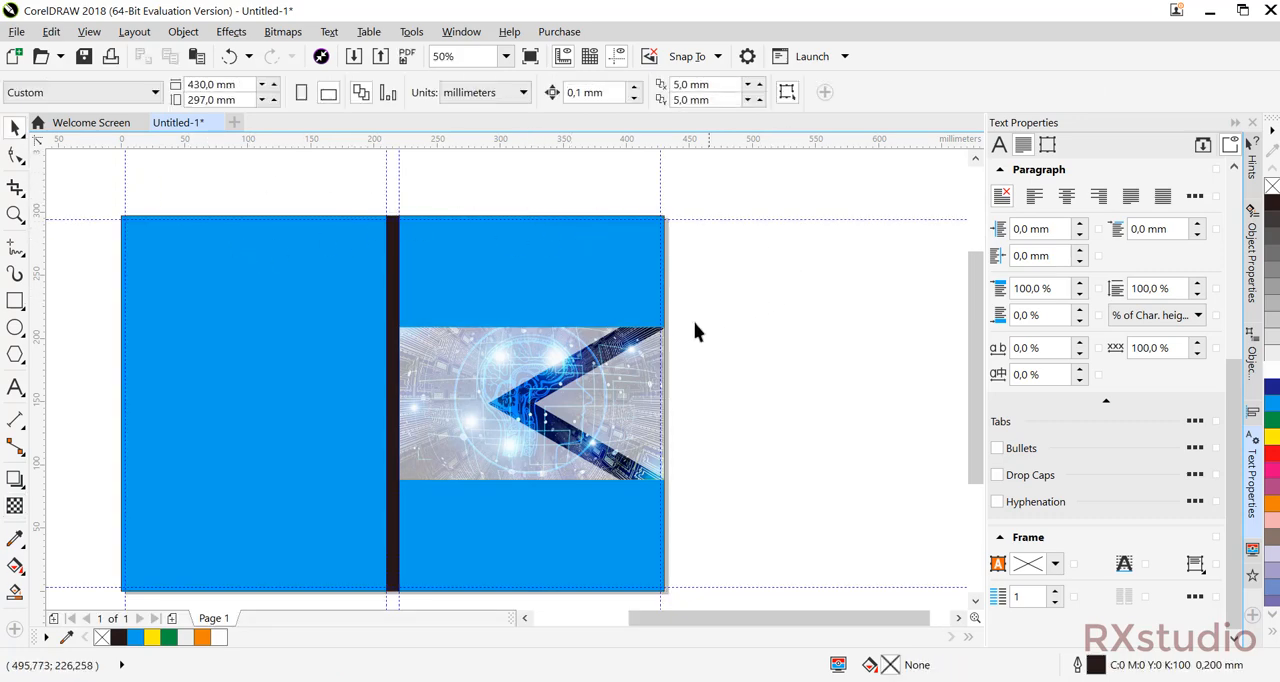
Add the title text "Kecerdasan Buatan" above the picture on the front cover and enlarge it to about 175 mm wide.
{"action": "left_click", "coordinate": [15, 390]}
{"action": "left_click", "coordinate": [517, 277]}
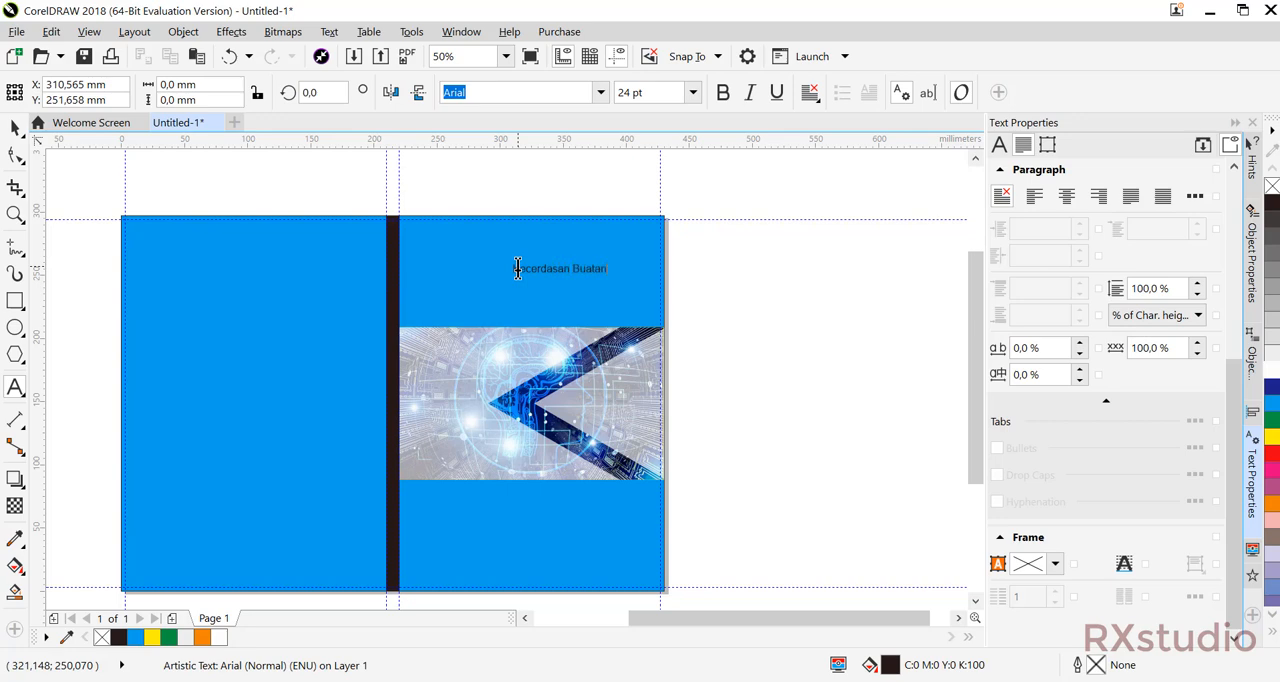
{"action": "left_click", "coordinate": [15, 128]}
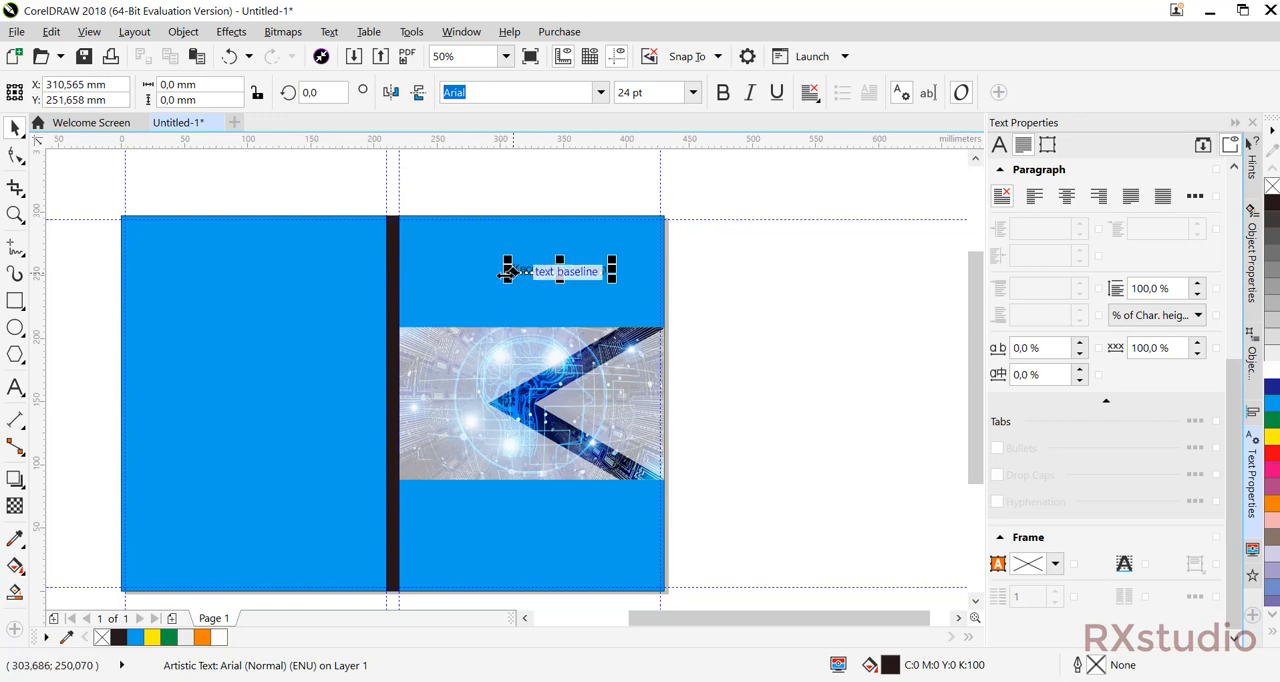
{"action": "left_click_drag", "start_coordinate": [508, 280], "coordinate": [443, 324]}
{"action": "left_click_drag", "start_coordinate": [634, 268], "coordinate": [619, 264]}
{"action": "scroll", "coordinate": [645, 280], "scroll_direction": "up", "scroll_amount": 2}
{"action": "left_click", "coordinate": [758, 288]}
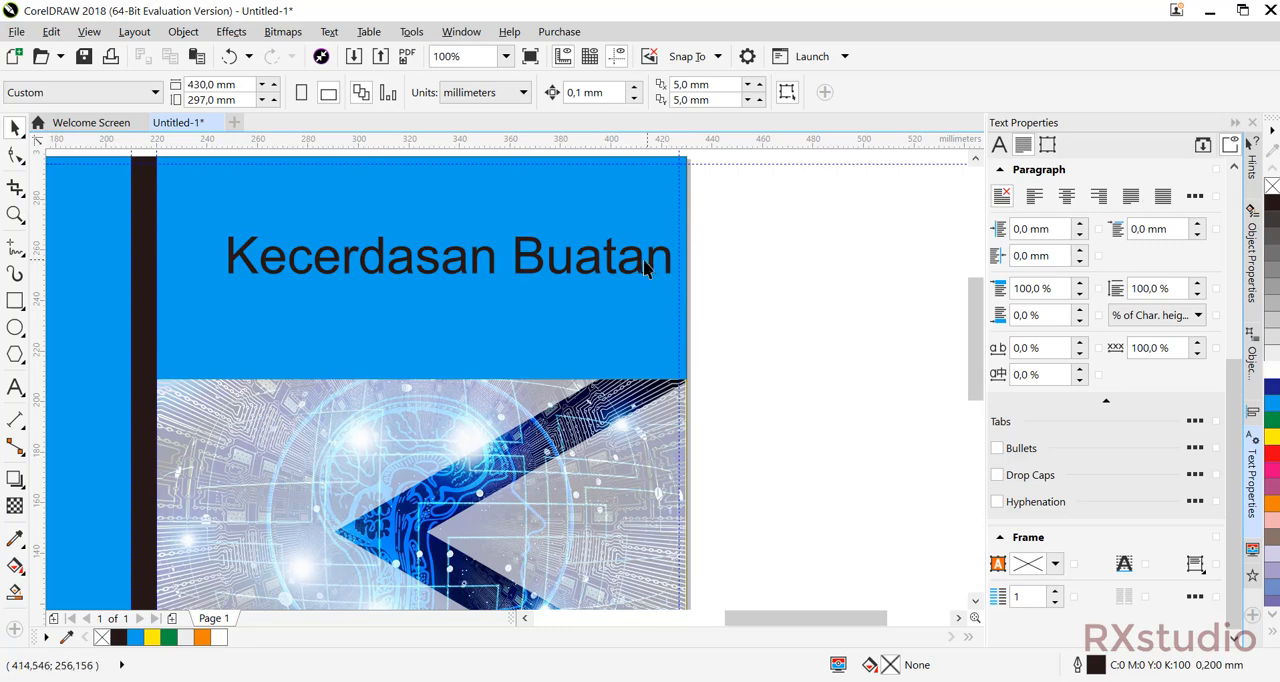
Move the title across the front cover's outer margin guide and examine how it sits against the trim edge.
{"action": "left_click_drag", "start_coordinate": [652, 265], "coordinate": [664, 244]}
{"action": "left_click", "coordinate": [692, 255]}
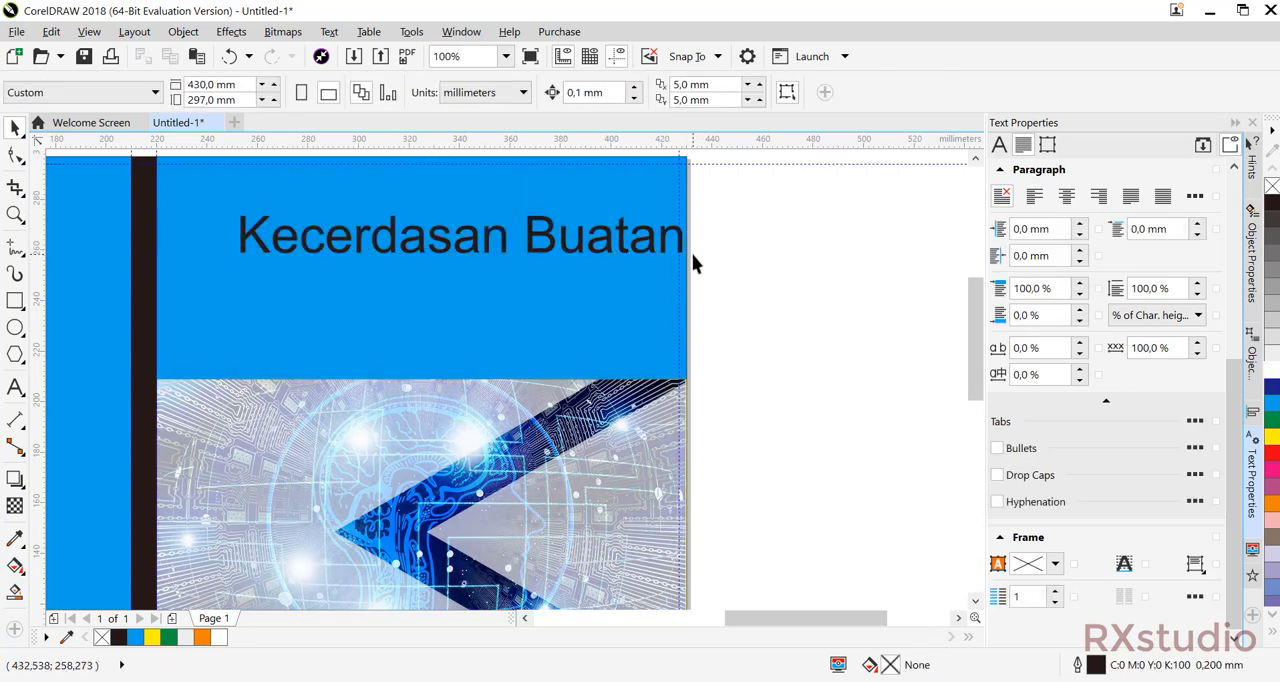
{"action": "scroll", "coordinate": [692, 255], "scroll_direction": "up", "scroll_amount": 1}
{"action": "left_click_drag", "start_coordinate": [689, 232], "coordinate": [640, 290]}
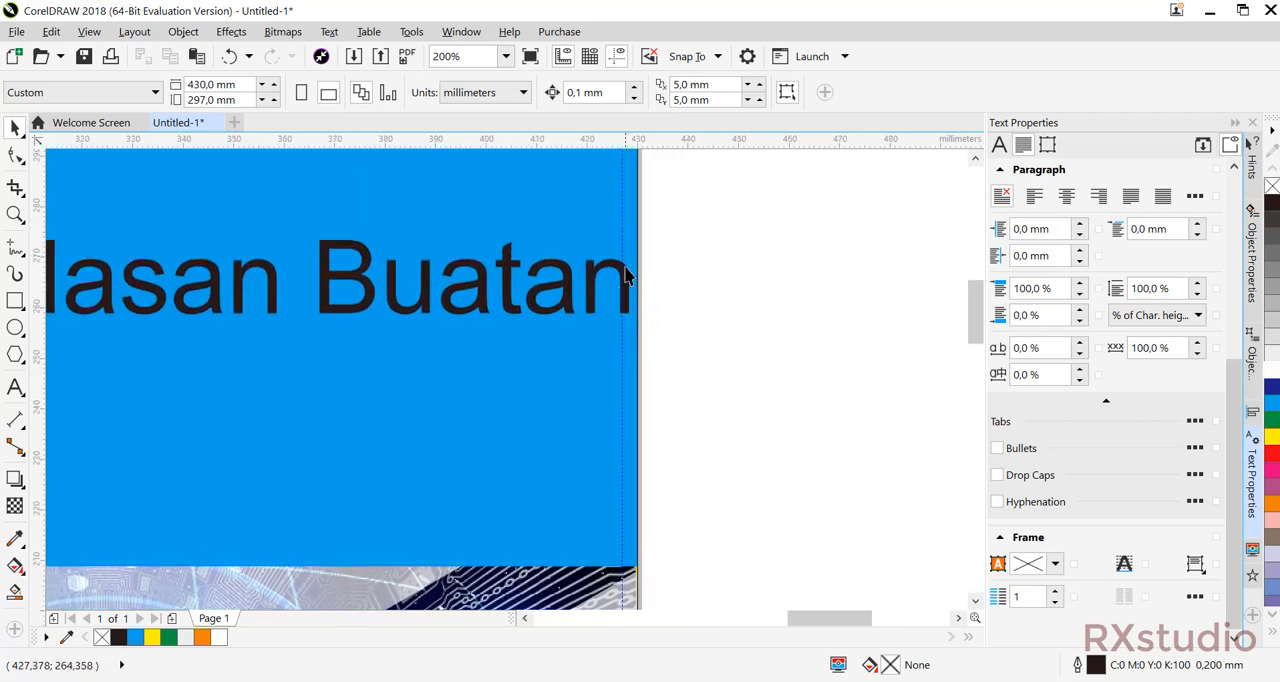
{"action": "scroll", "coordinate": [625, 295], "scroll_direction": "down", "scroll_amount": 1}
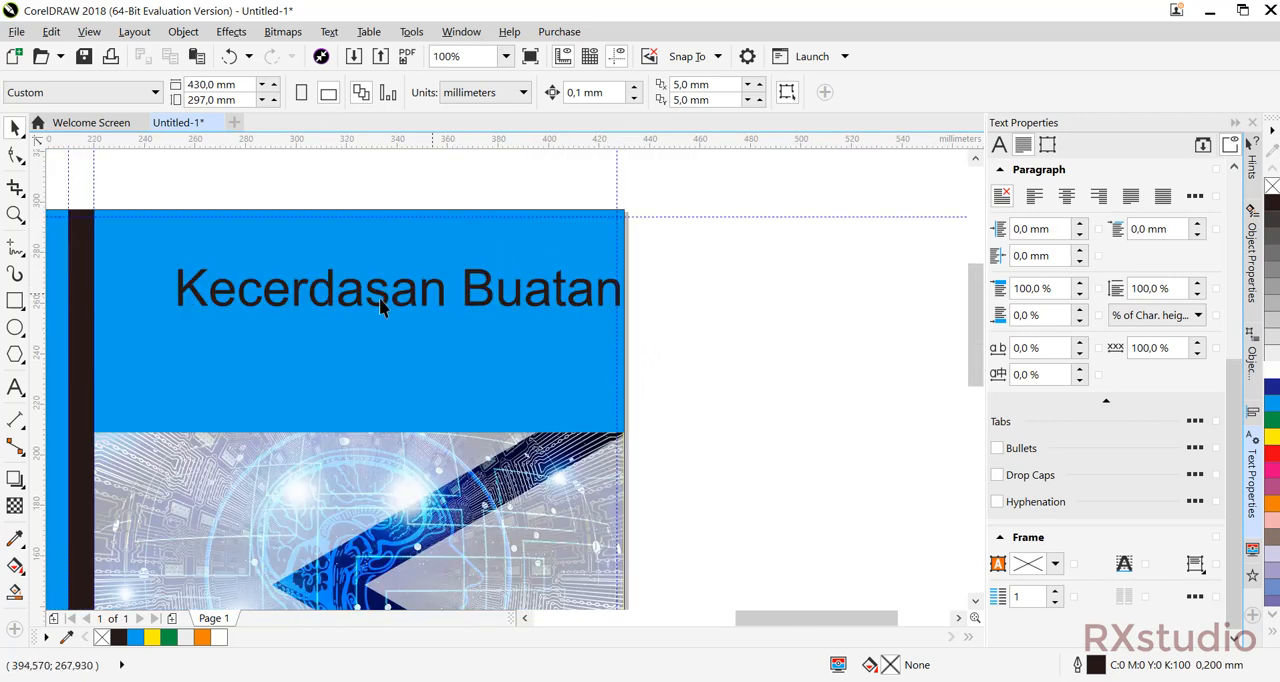
Move the title back inside the outer margin guide and centre it horizontally on the front cover.
{"action": "mouse_move", "coordinate": [410, 300]}
{"action": "left_mouse_down"}
{"action": "mouse_move", "coordinate": [400, 265]}
{"action": "mouse_move", "coordinate": [398, 291]}
{"action": "left_mouse_up"}
{"action": "left_click", "coordinate": [476, 369], "text": "shift"}
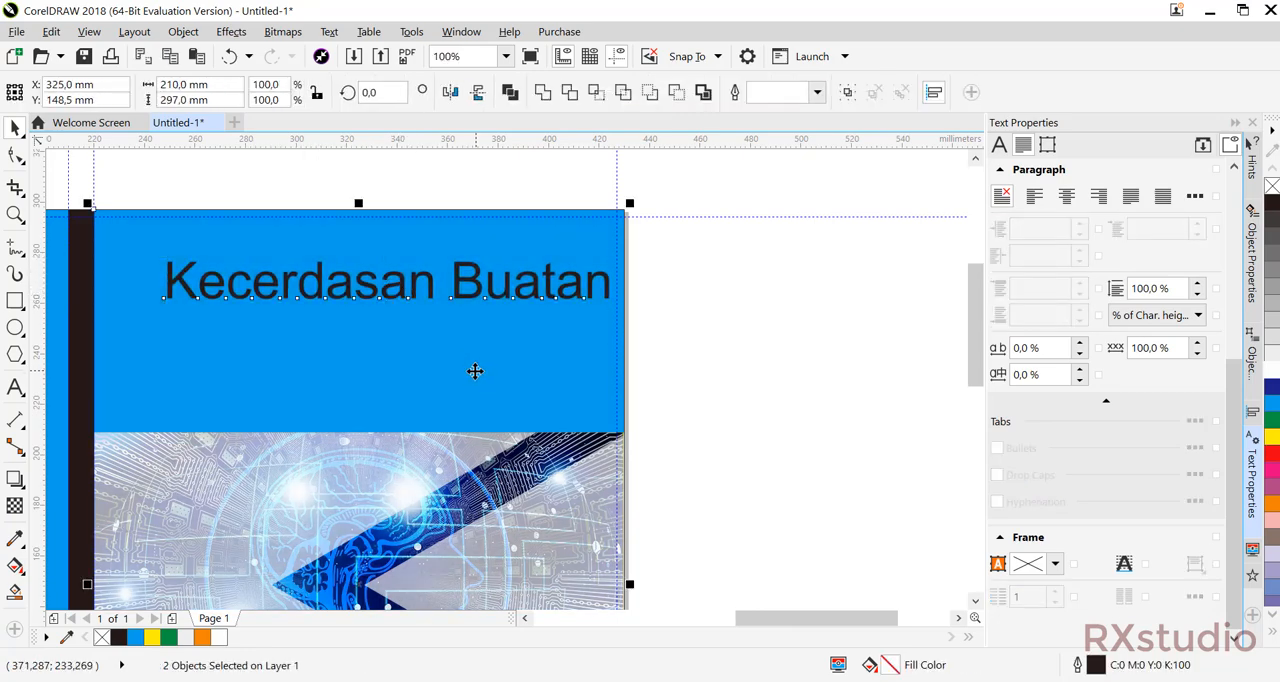
{"action": "key", "text": "c"}
{"action": "left_click", "coordinate": [676, 311]}
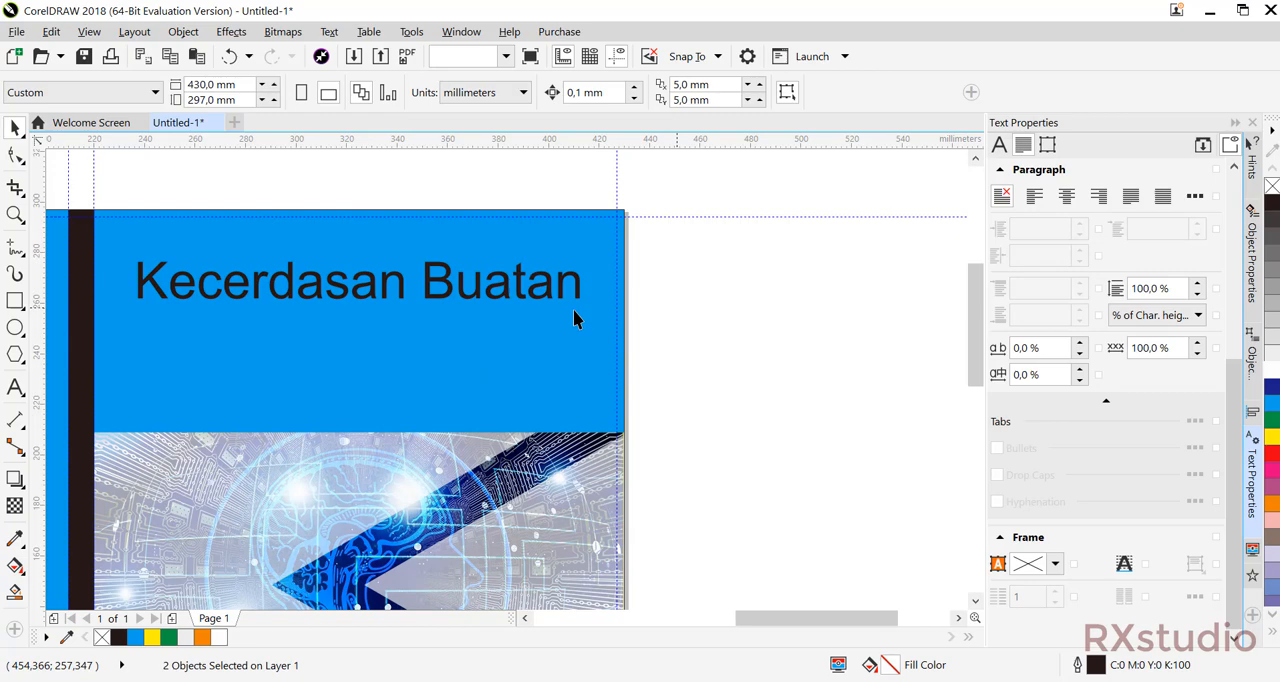
Set the title's font to Geometr415 Blk BT and fill the text with yellow.
{"action": "left_click", "coordinate": [469, 291]}
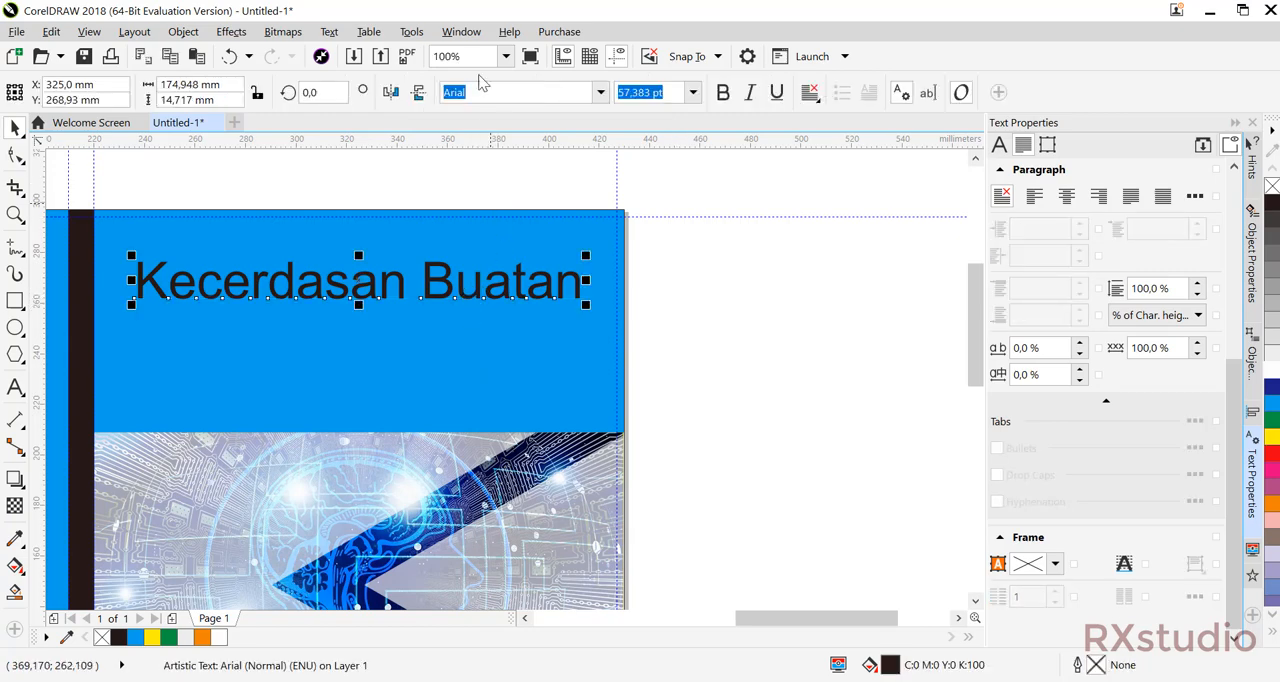
{"action": "left_click", "coordinate": [600, 93]}
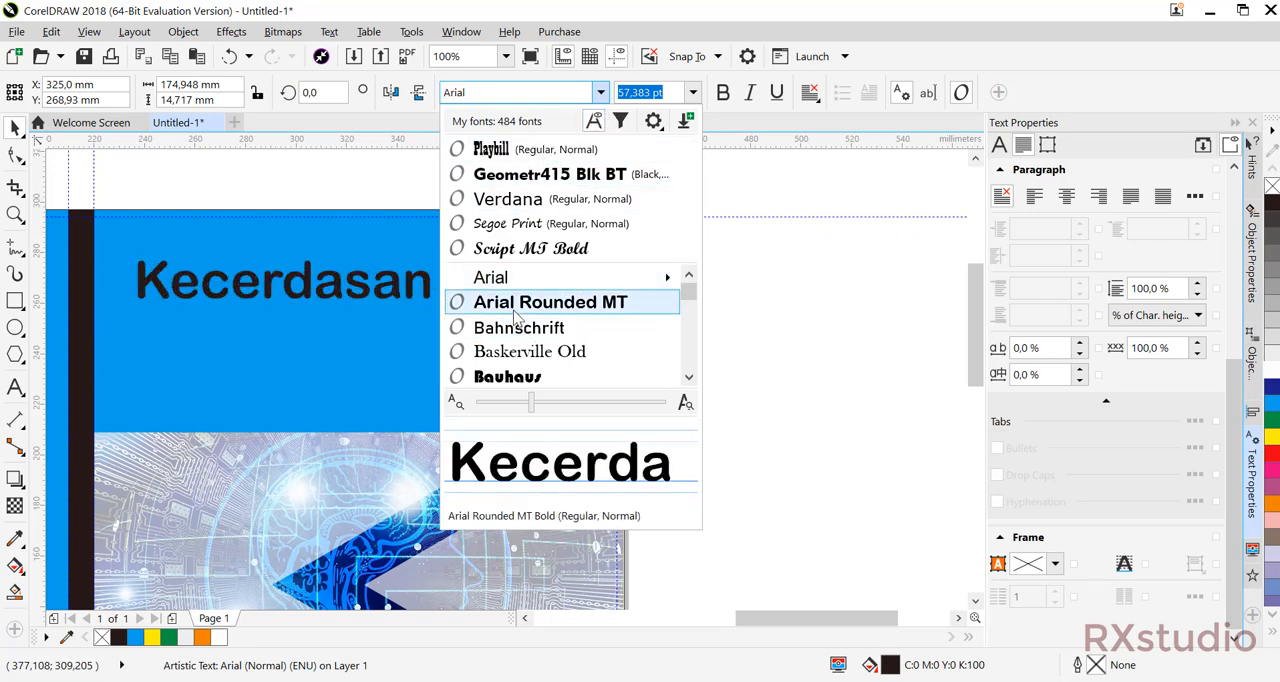
{"action": "left_click", "coordinate": [497, 186]}
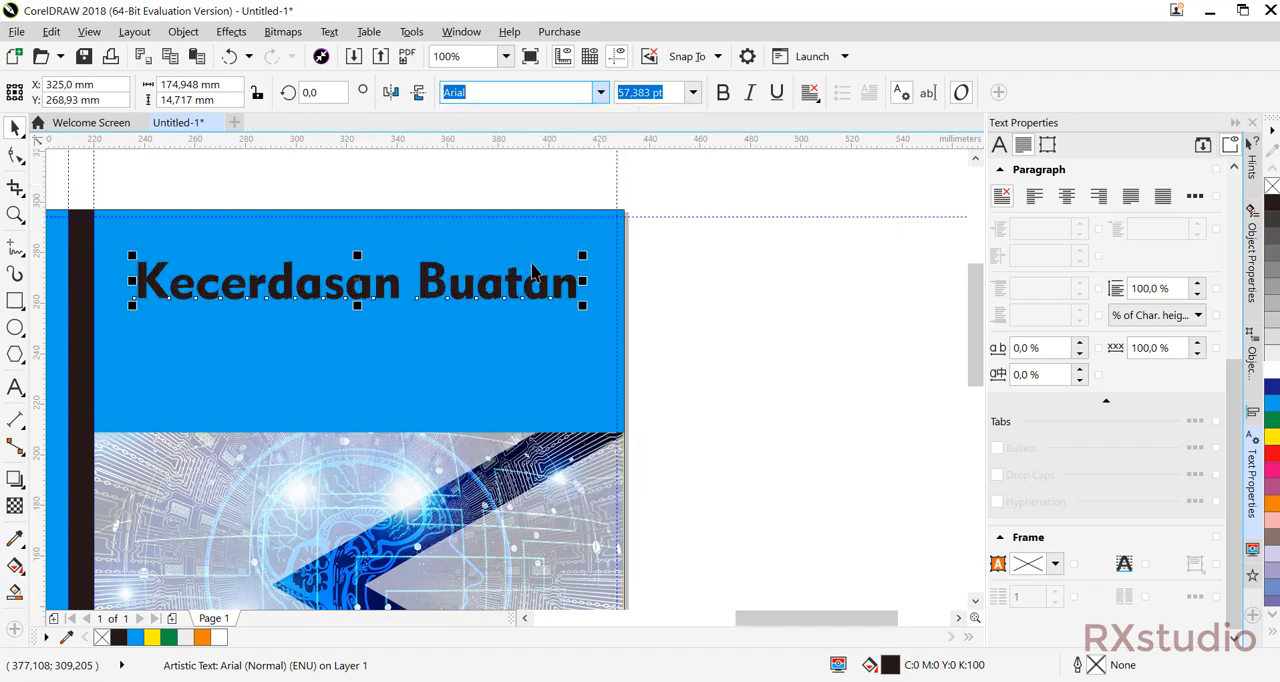
{"action": "left_click", "coordinate": [1272, 438]}
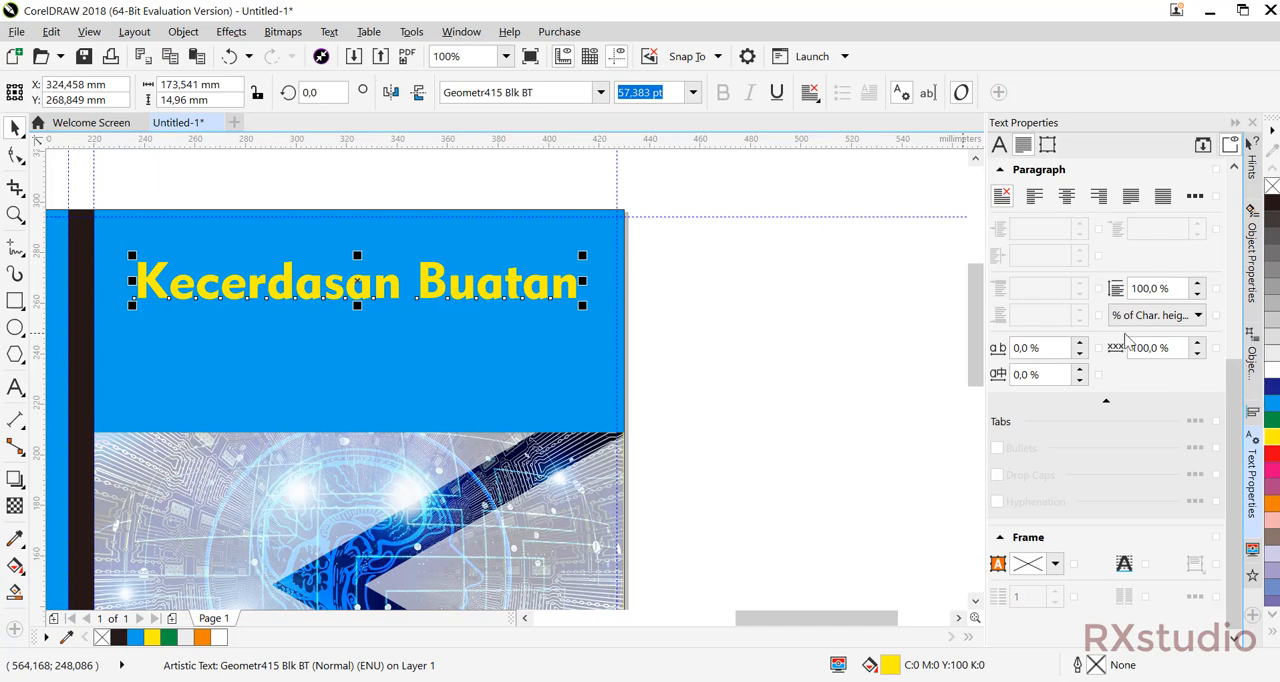
Stretch the yellow title vertically to about 17.7 mm high, keeping its width.
{"action": "left_click", "coordinate": [739, 308]}
{"action": "scroll", "coordinate": [614, 314], "scroll_direction": "down", "scroll_amount": 3}
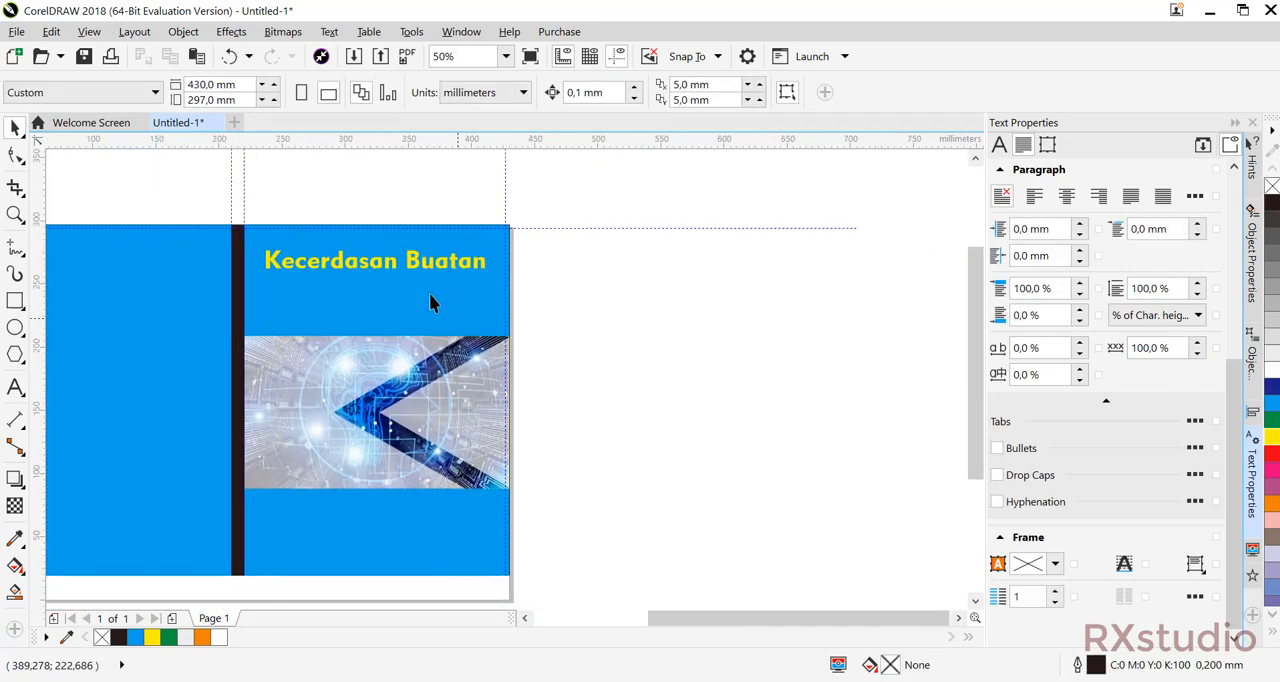
{"action": "left_click", "coordinate": [405, 261]}
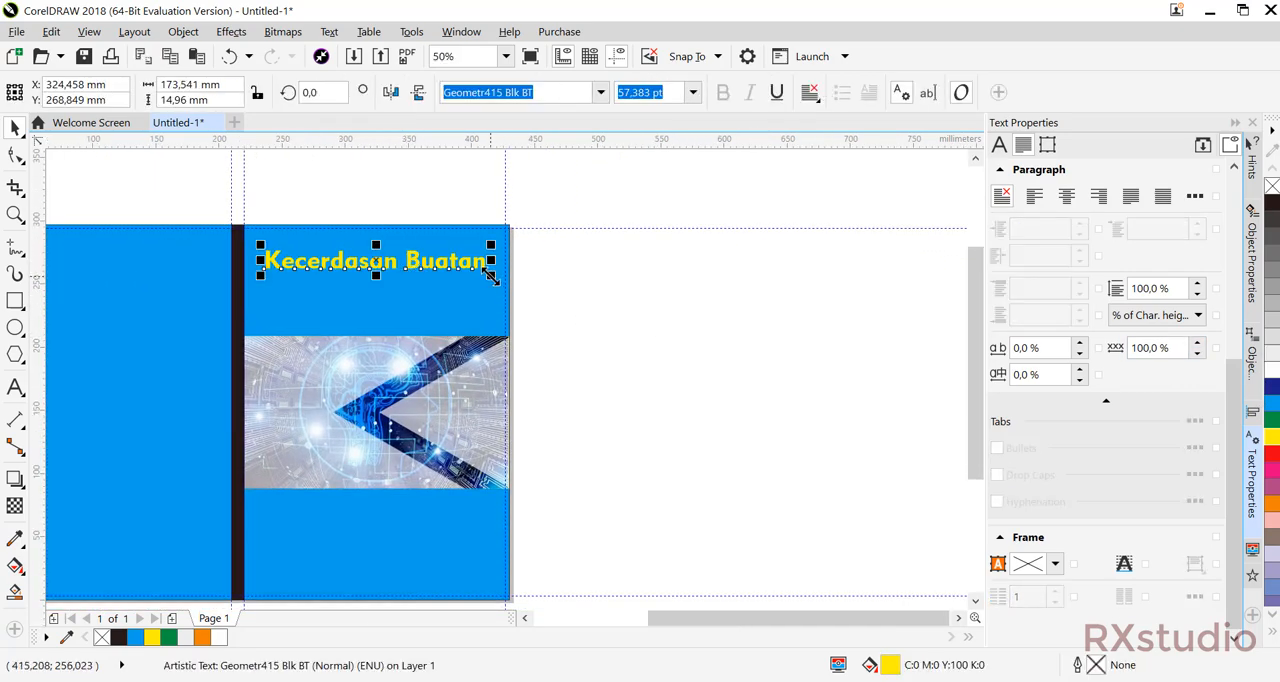
{"action": "double_click", "coordinate": [375, 268]}
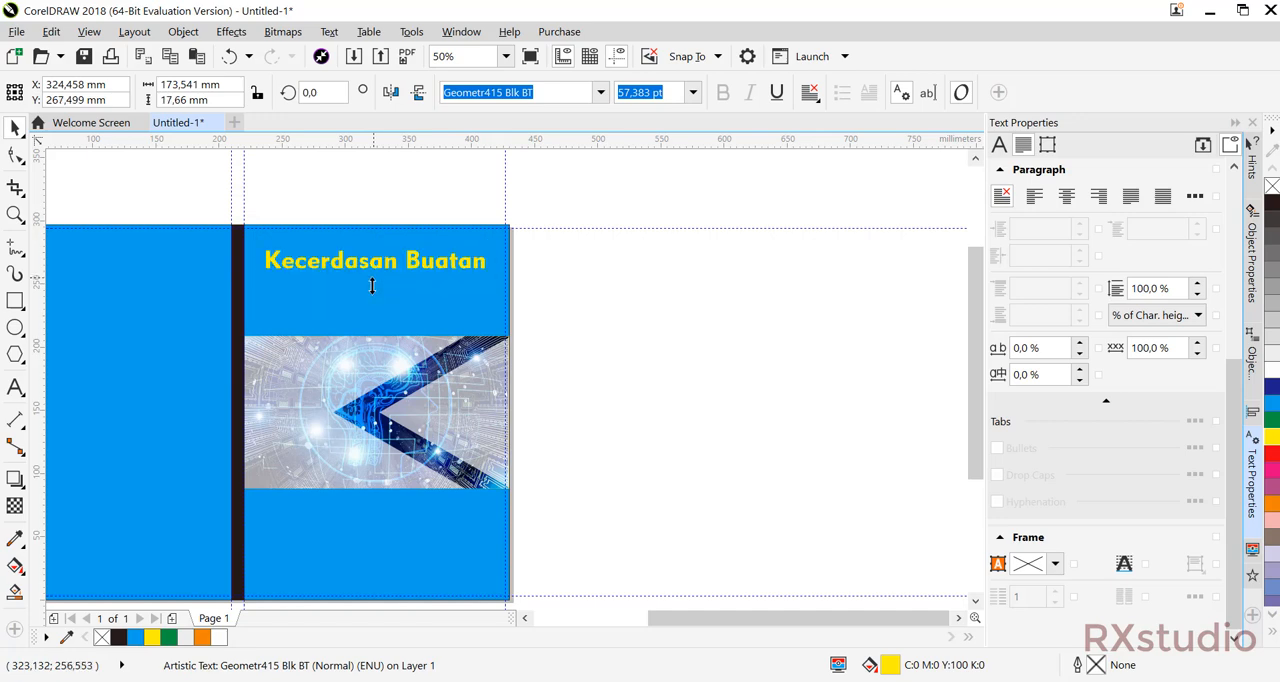
{"action": "left_click_drag", "start_coordinate": [372, 286], "coordinate": [372, 280]}
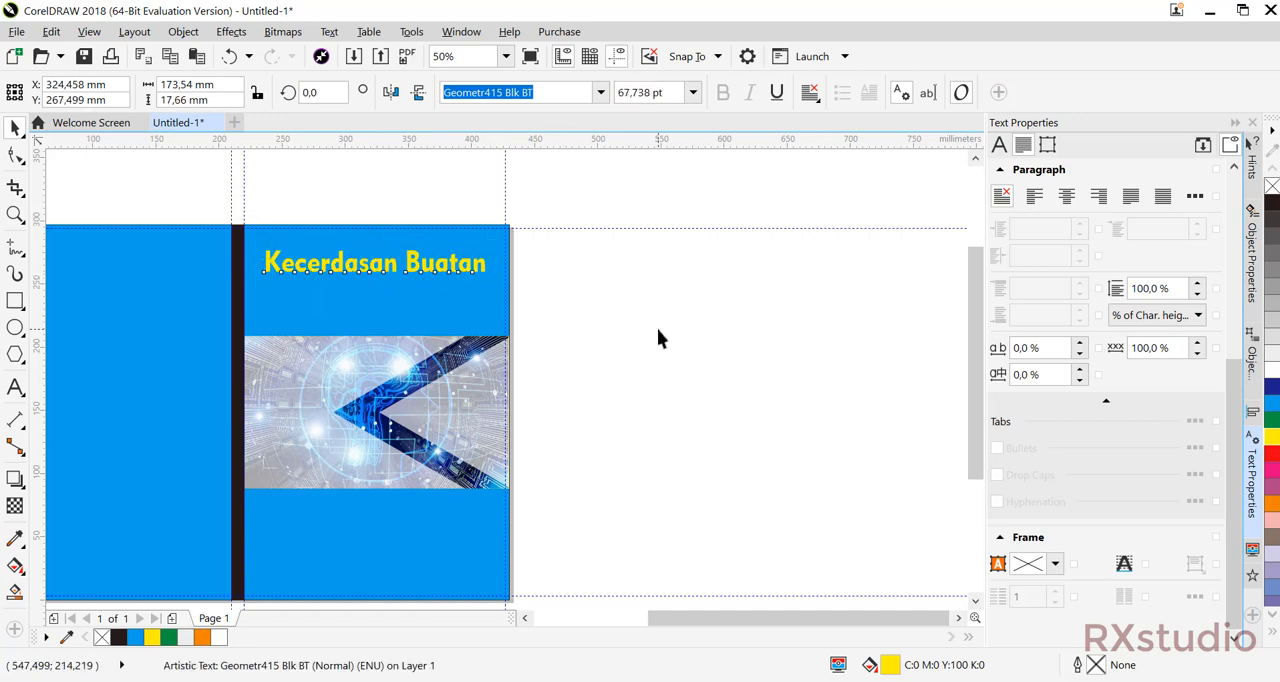
{"action": "left_click", "coordinate": [657, 338]}
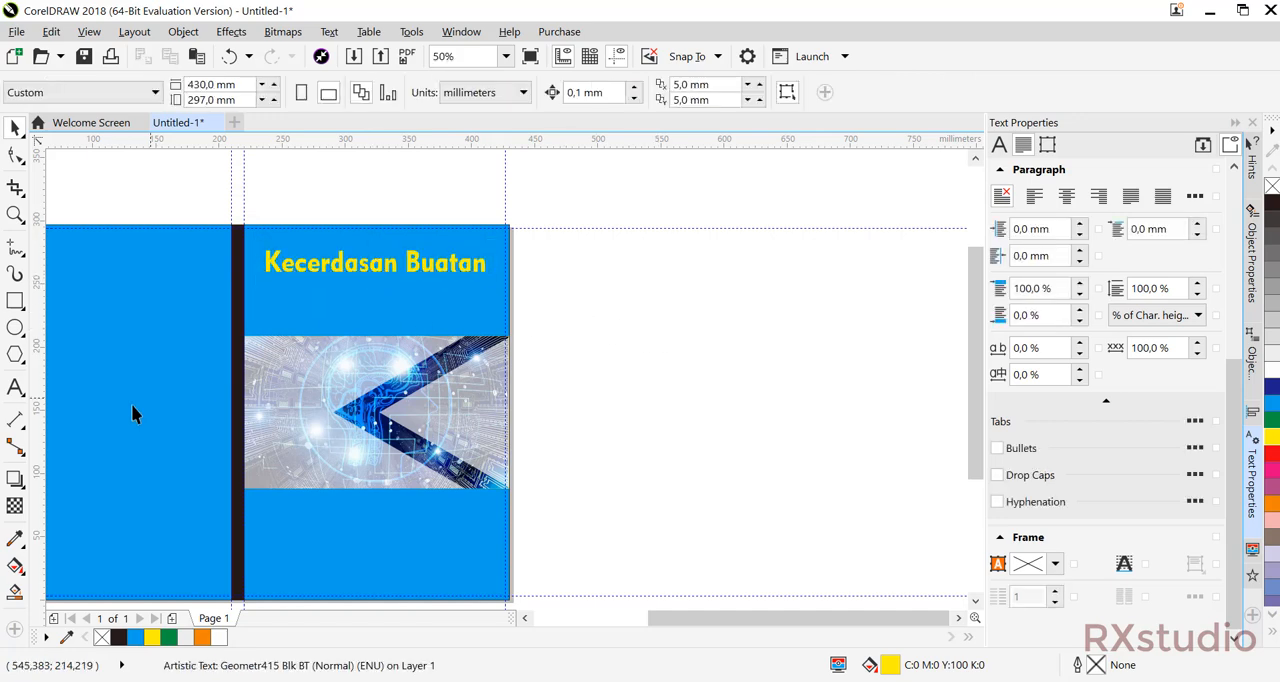
Add the subtitle text "Design Cover" under the title on the front cover, with a capital D.
{"action": "left_click", "coordinate": [15, 387]}
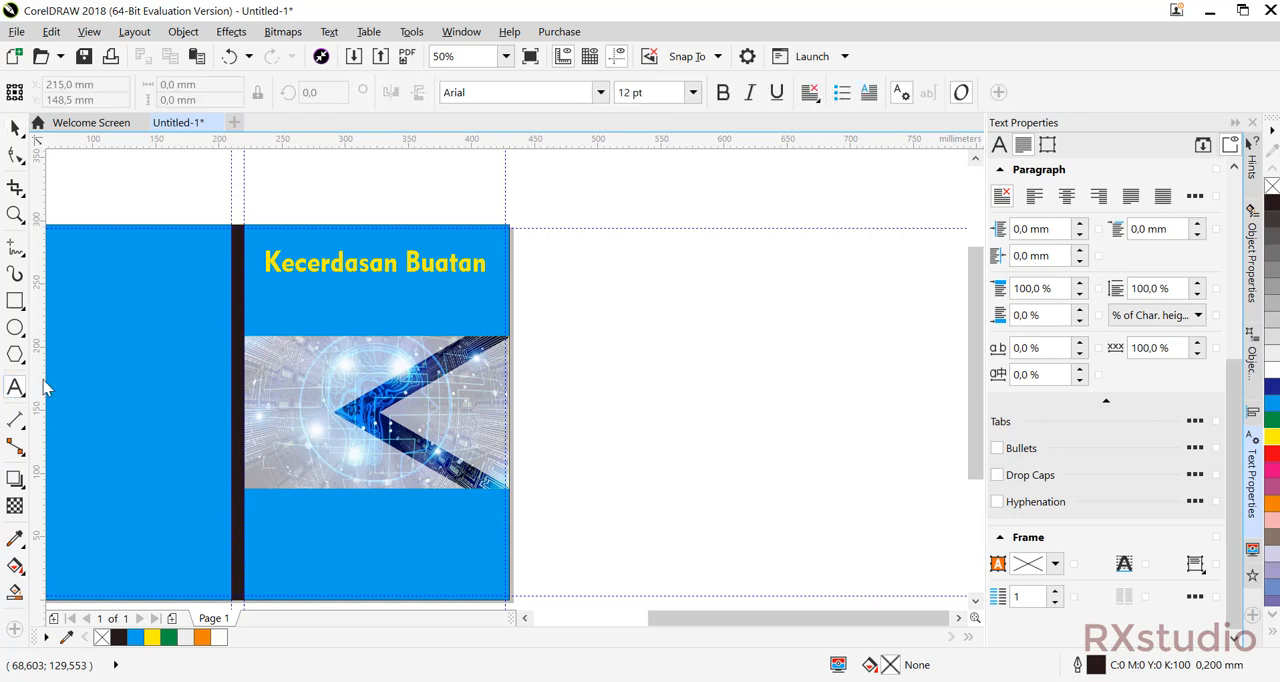
{"action": "left_click", "coordinate": [404, 296]}
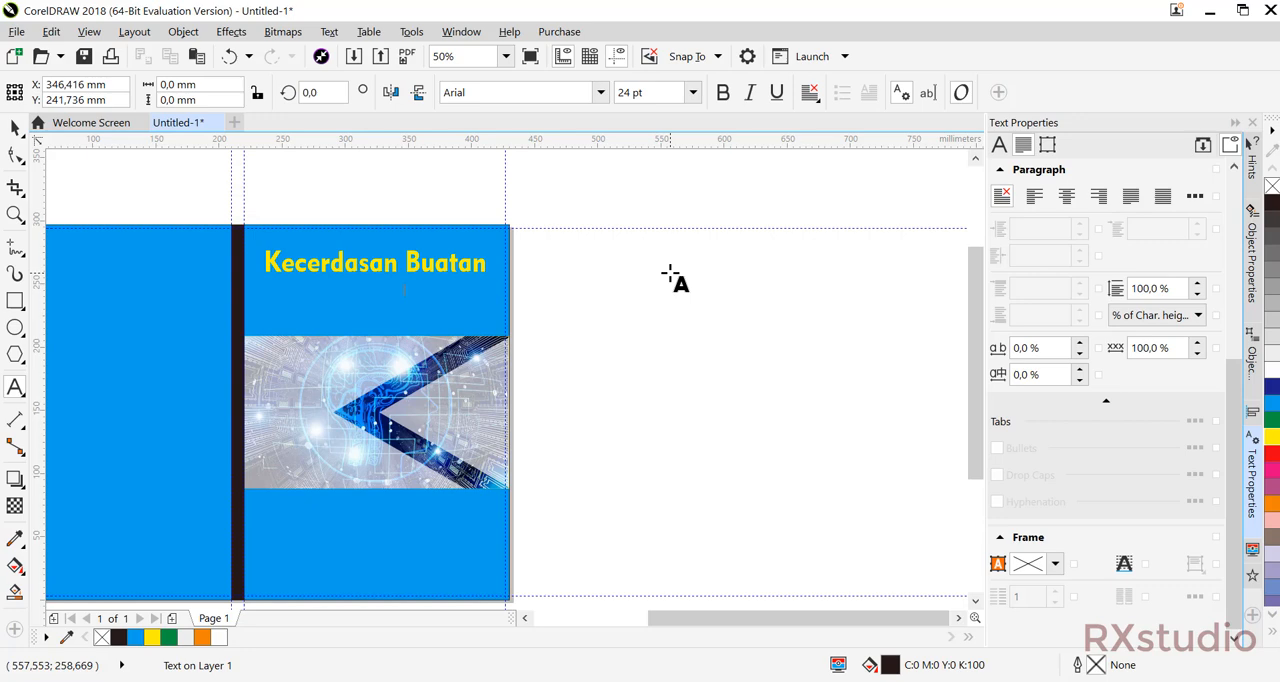
{"action": "type", "text": "design Cover"}
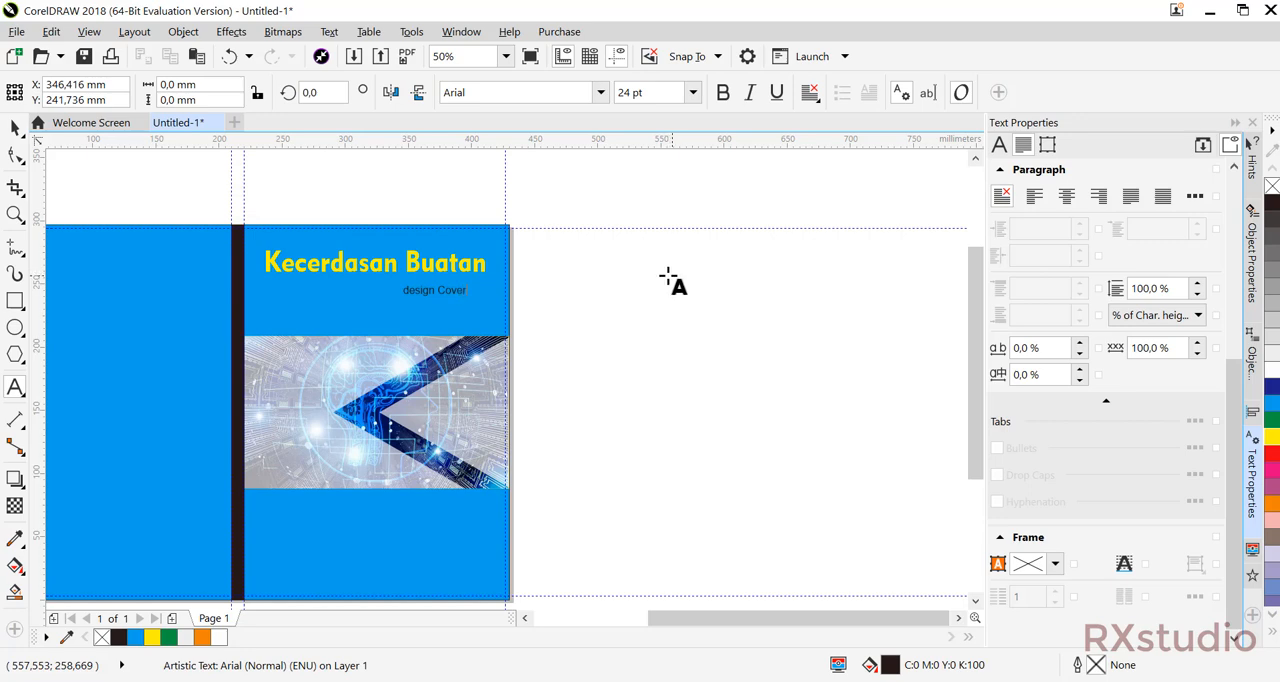
{"action": "left_click", "coordinate": [422, 296]}
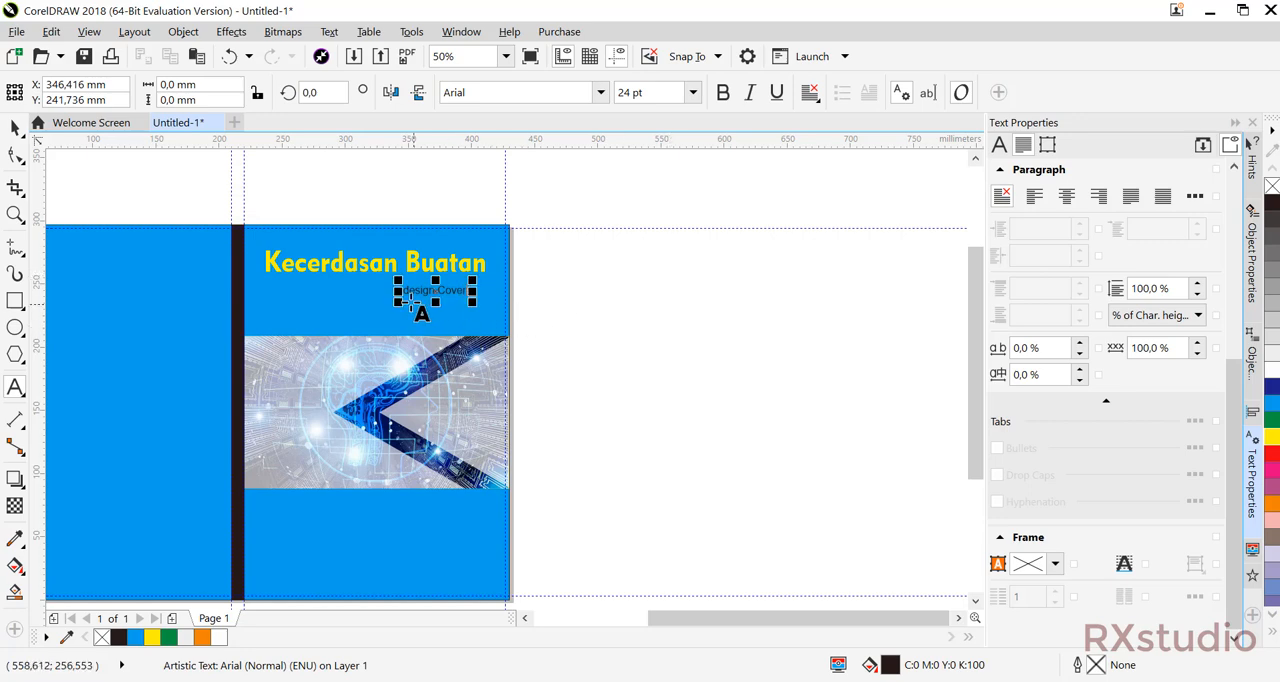
{"action": "key", "text": "BackSpace"}
{"action": "type", "text": "D"}
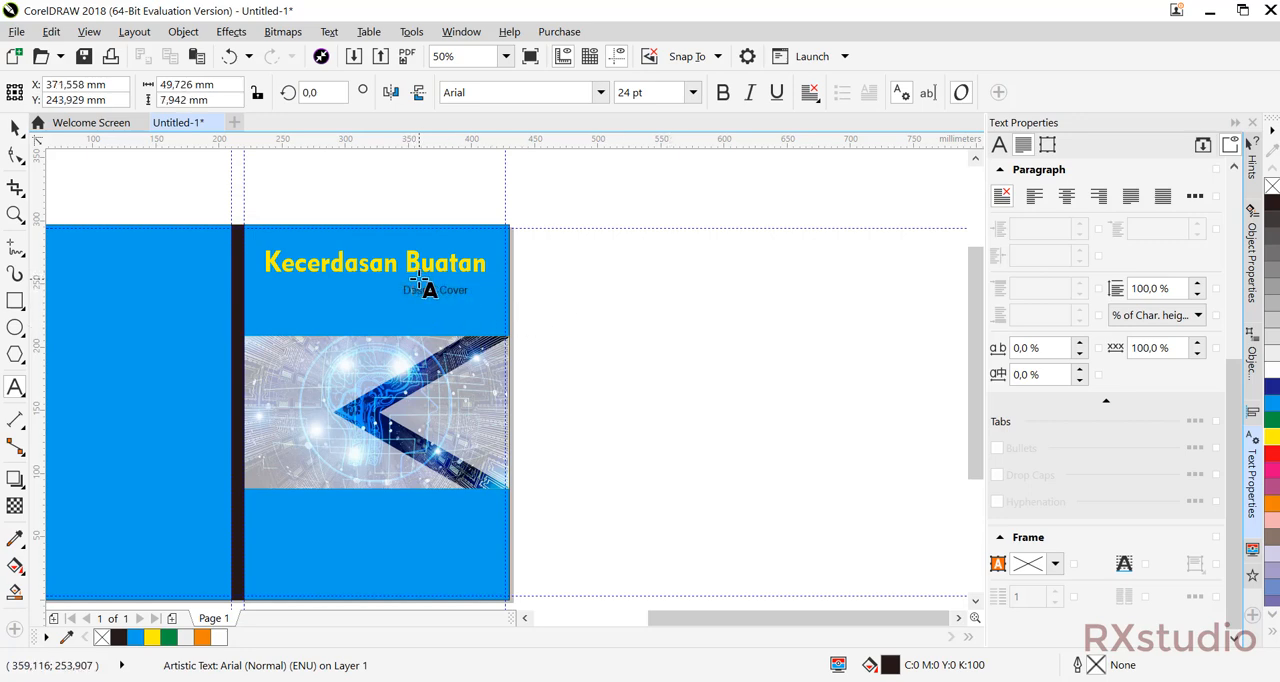
Enlarge the subtitle to about 82 mm wide and align its right edge with the title's.
{"action": "left_click", "coordinate": [15, 128]}
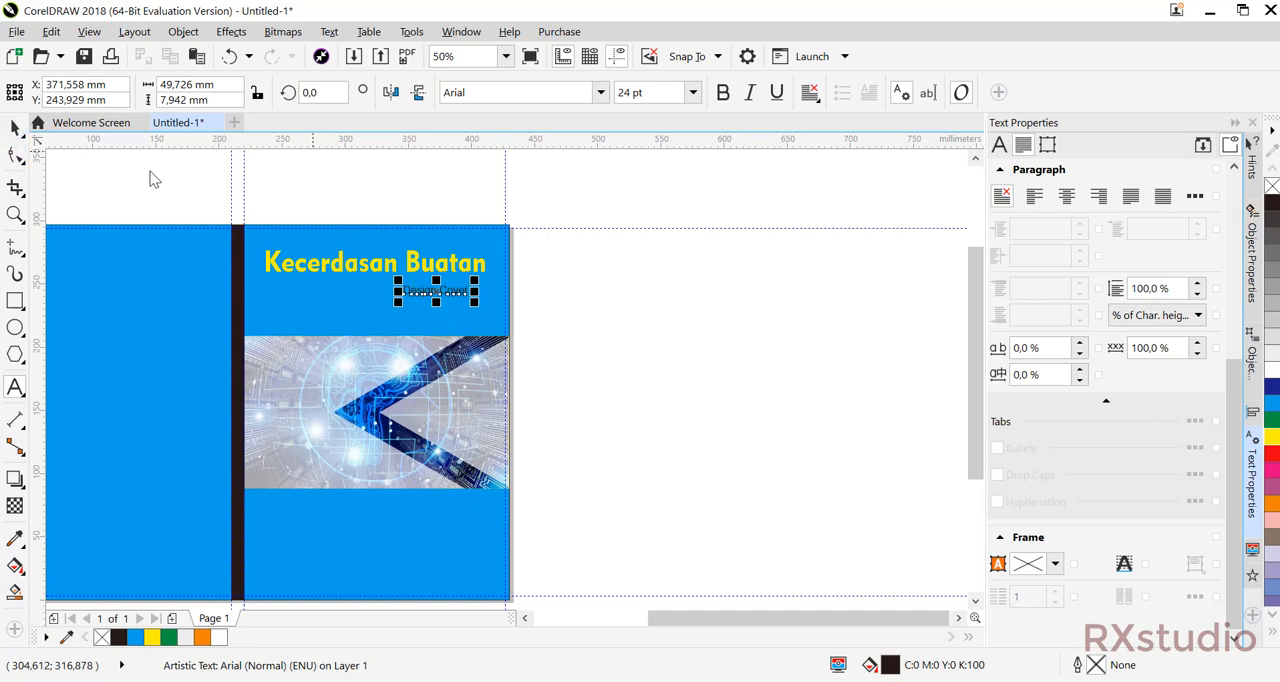
{"action": "mouse_move", "coordinate": [400, 304]}
{"action": "left_mouse_down"}
{"action": "mouse_move", "coordinate": [380, 306]}
{"action": "mouse_move", "coordinate": [420, 291]}
{"action": "left_mouse_up"}
{"action": "left_click", "coordinate": [432, 263], "text": "shift"}
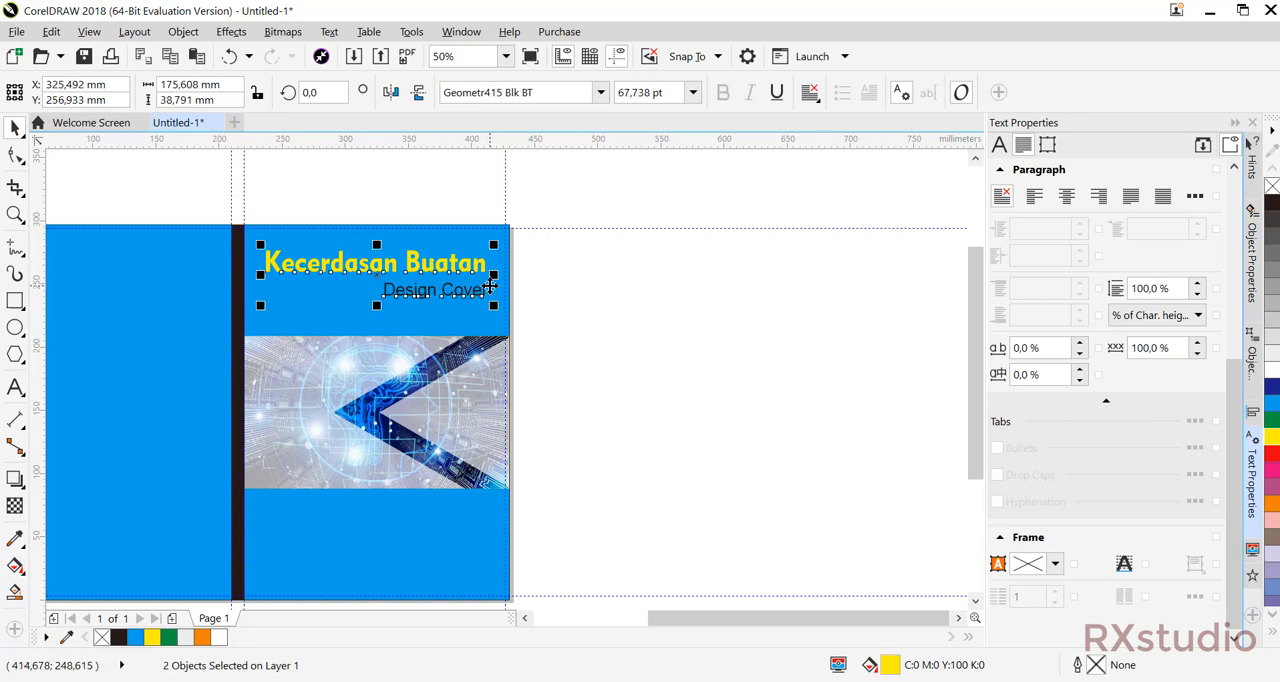
{"action": "left_click_drag", "start_coordinate": [490, 286], "coordinate": [488, 286]}
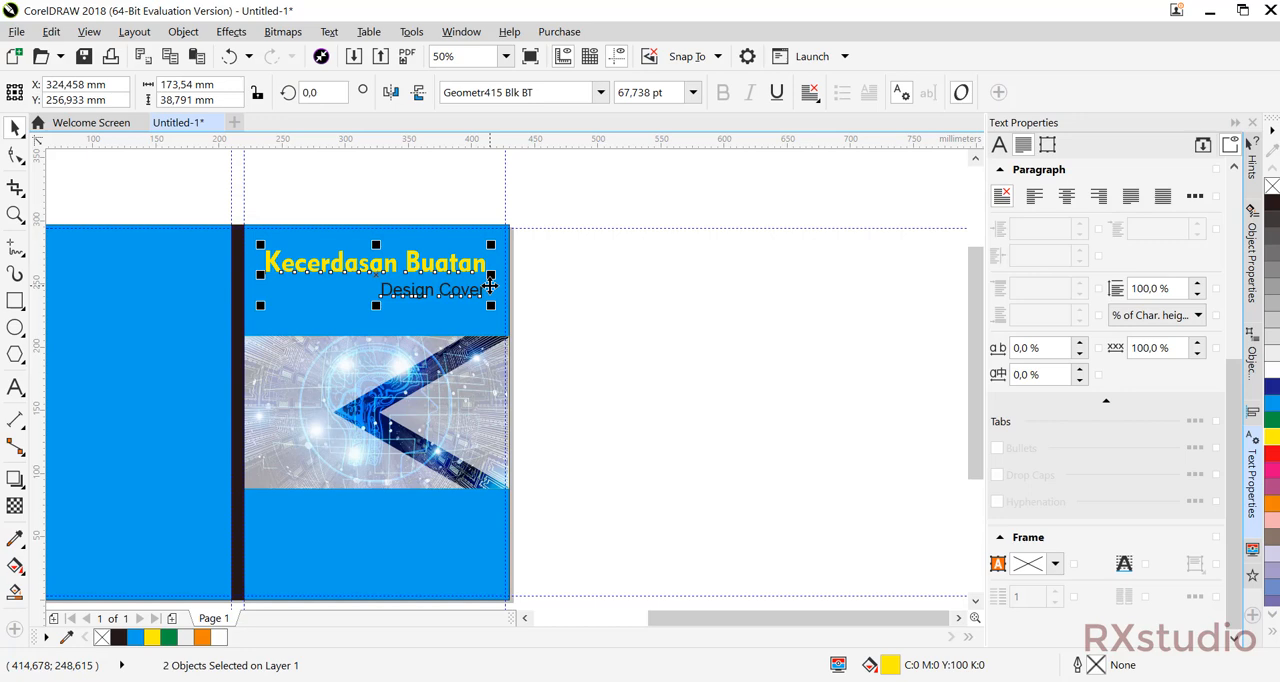
{"action": "left_click", "coordinate": [530, 300]}
Fill the "Design Cover" subtitle with white.
{"action": "left_click", "coordinate": [455, 292]}
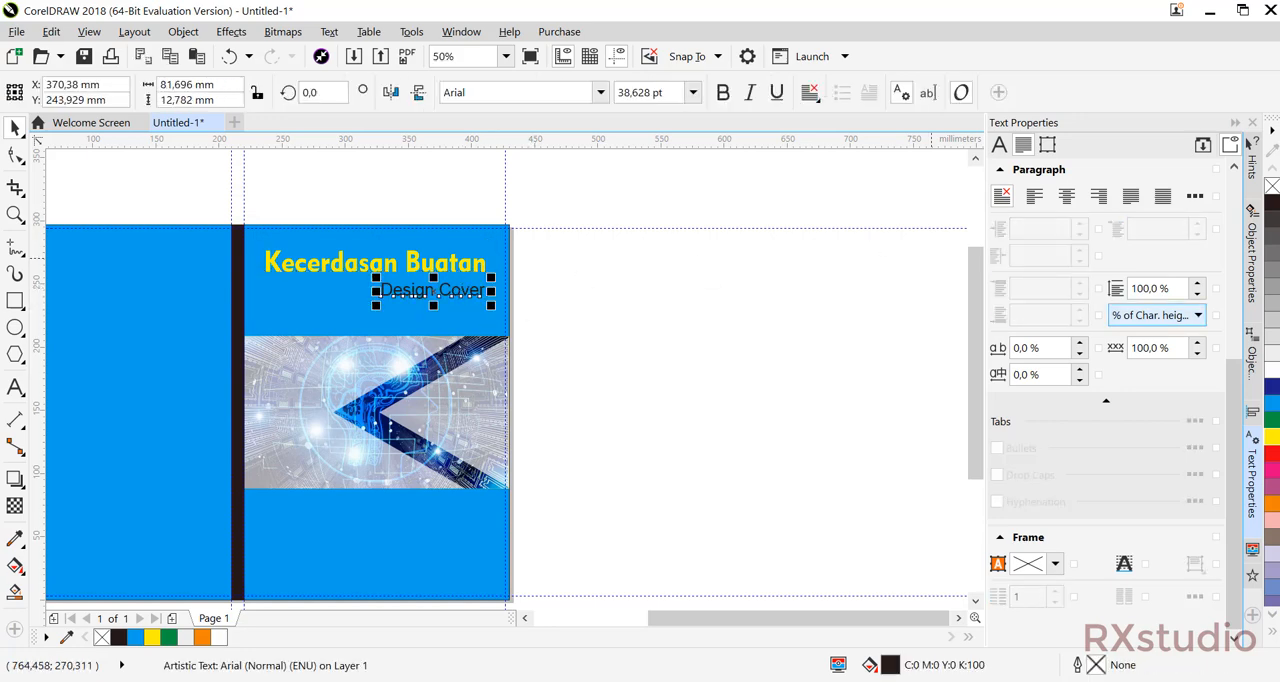
{"action": "left_click", "coordinate": [1272, 372]}
{"action": "left_click", "coordinate": [728, 368]}
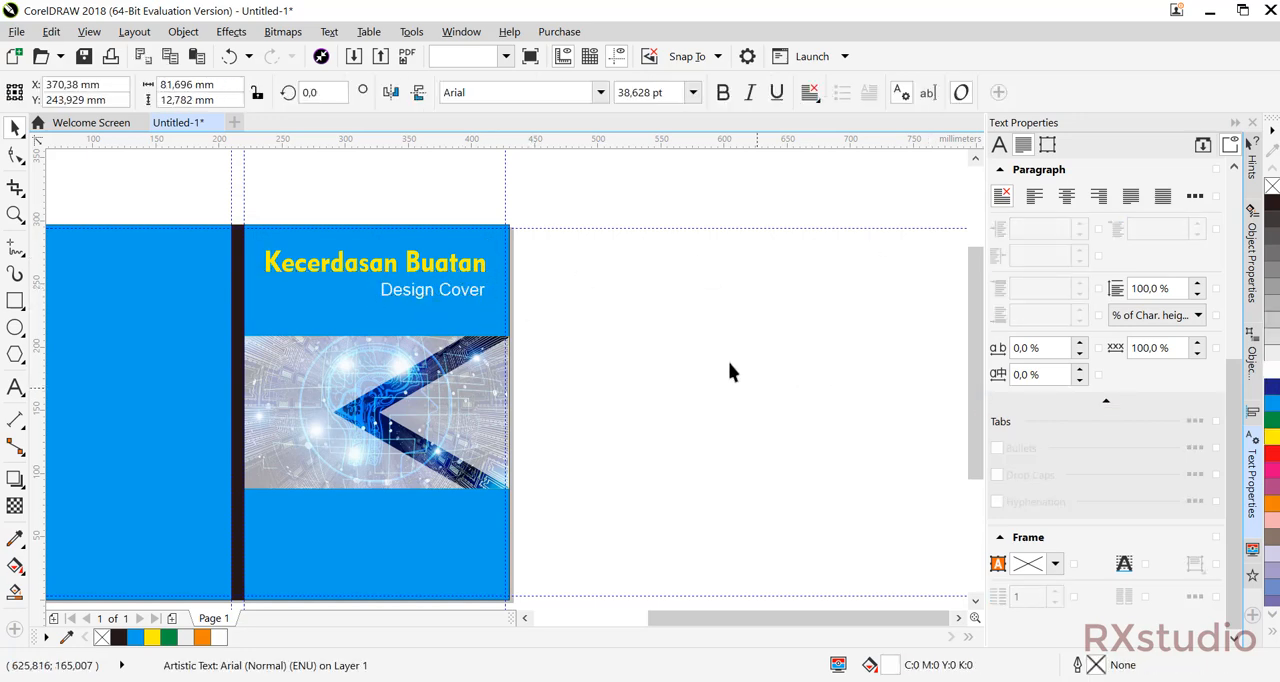
{"action": "scroll", "coordinate": [574, 285], "scroll_direction": "down", "scroll_amount": 1}
{"action": "left_click_drag", "start_coordinate": [582, 335], "coordinate": [488, 366]}
{"action": "scroll", "coordinate": [488, 332], "scroll_direction": "up", "scroll_amount": 1}
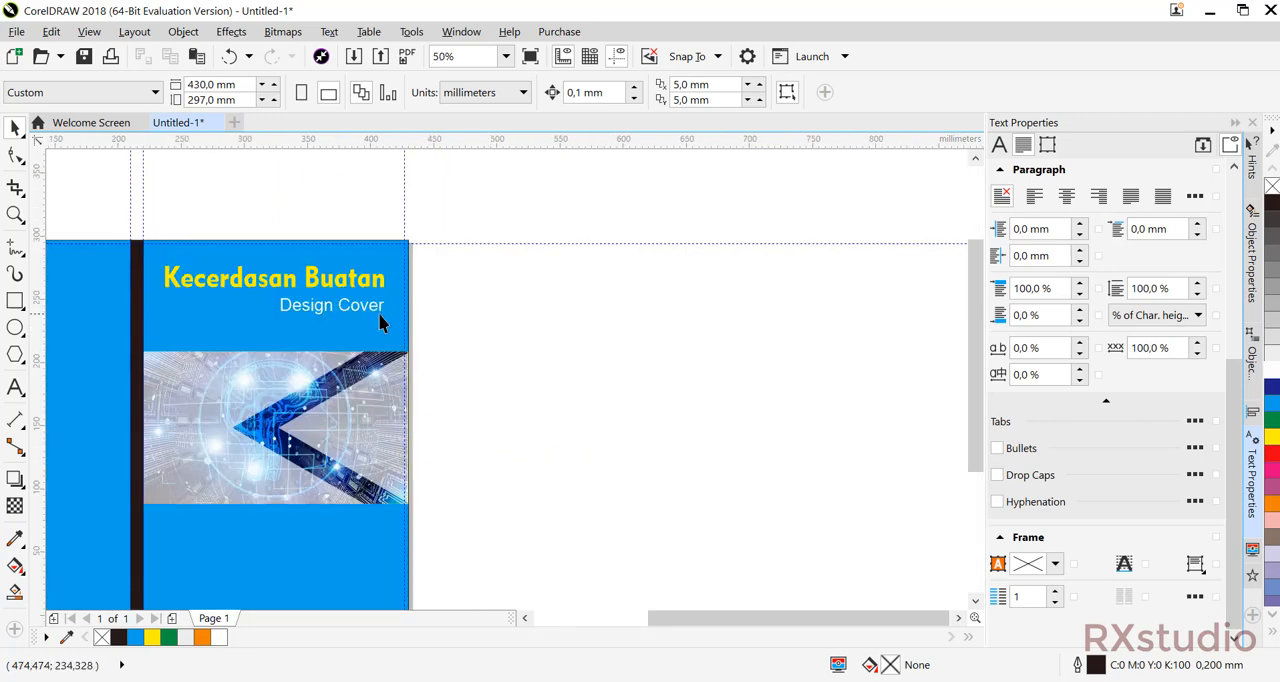
{"action": "left_click", "coordinate": [347, 303]}
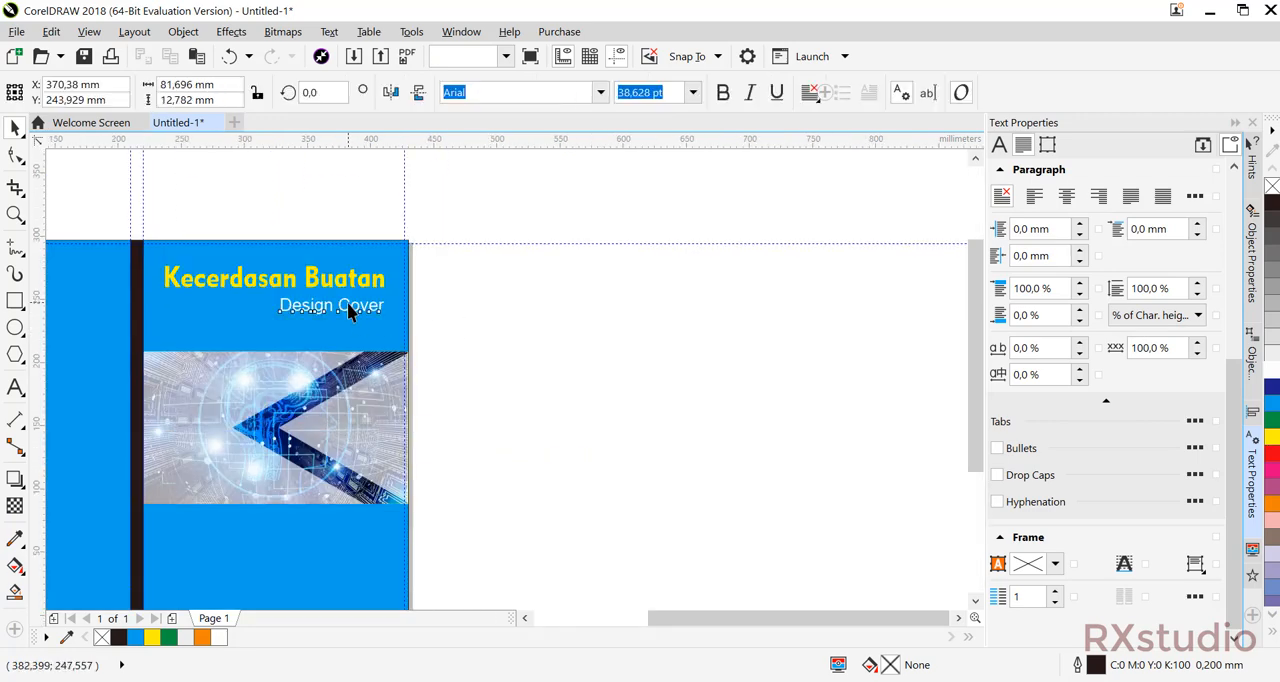
{"action": "left_click", "coordinate": [462, 317]}
Add the text "RX studio" in the lower part of the back cover.
{"action": "left_click_drag", "start_coordinate": [456, 317], "coordinate": [576, 291]}
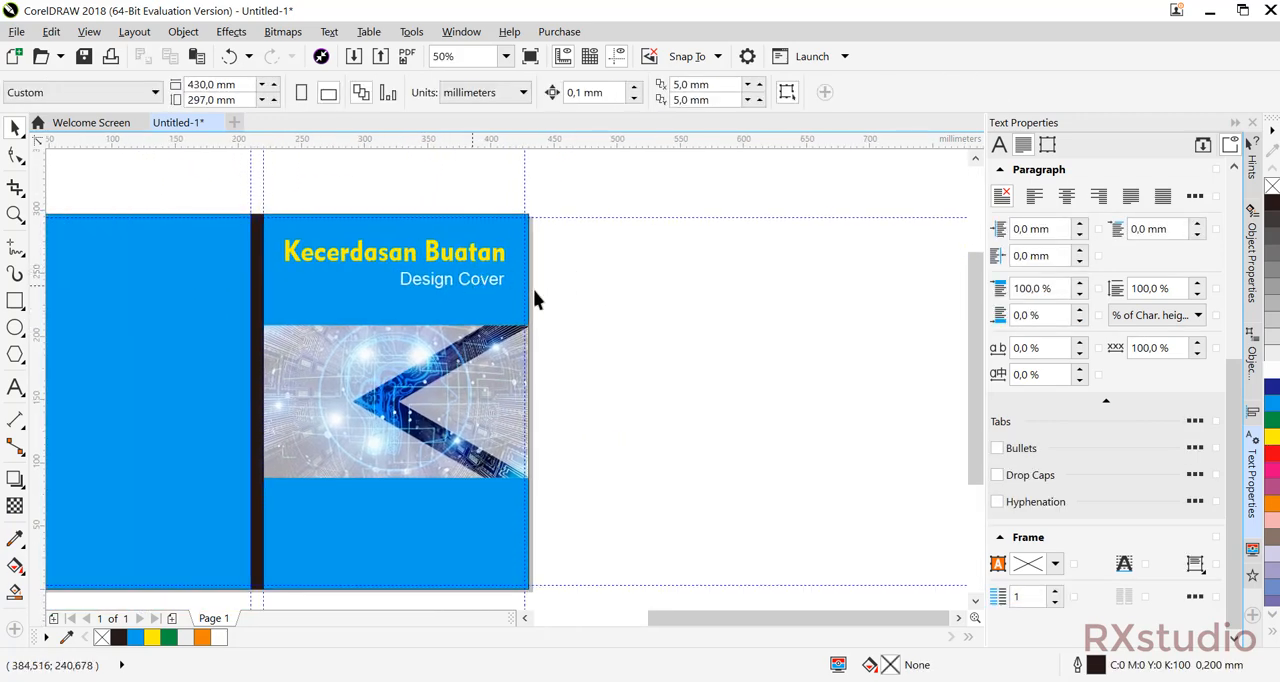
{"action": "left_click_drag", "start_coordinate": [568, 343], "coordinate": [636, 293]}
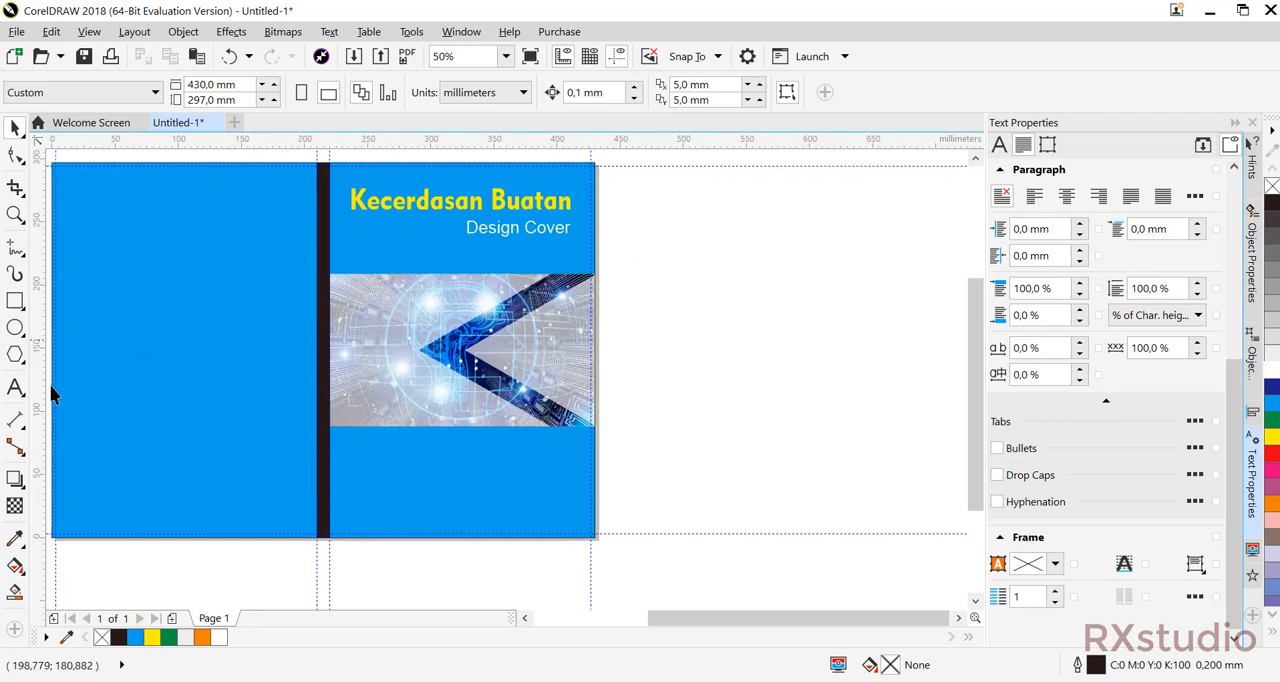
{"action": "left_click_drag", "start_coordinate": [163, 362], "coordinate": [222, 348]}
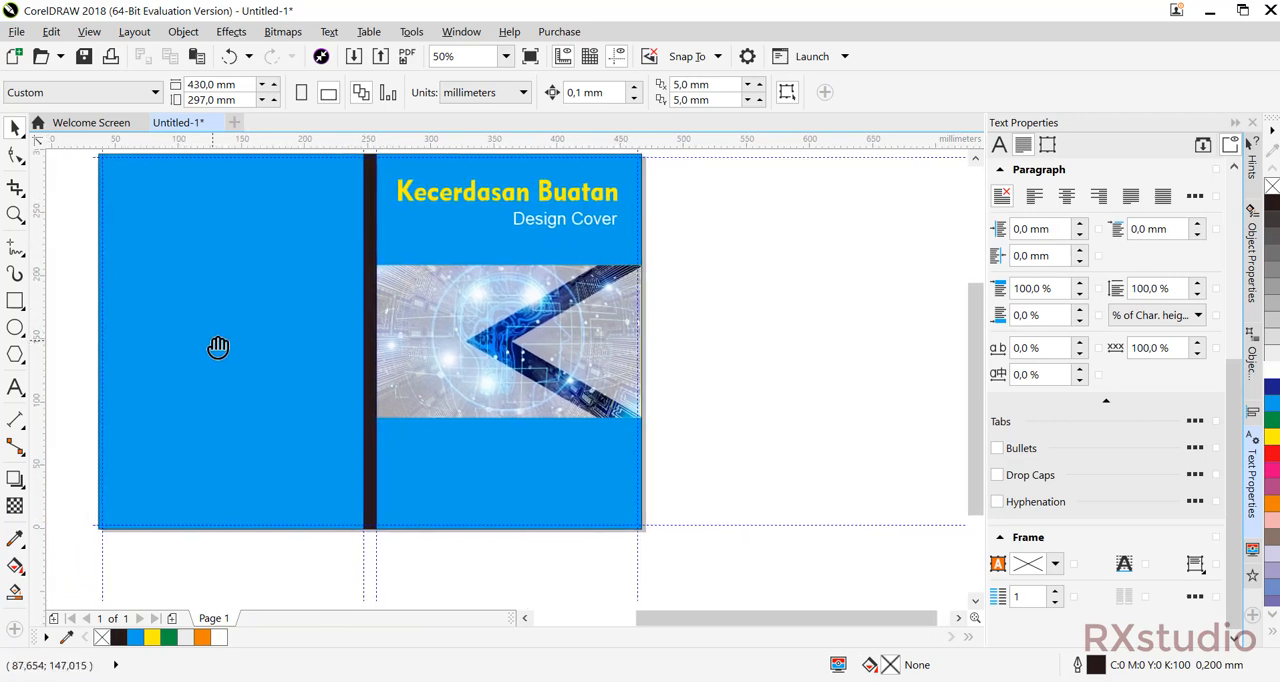
{"action": "left_click", "coordinate": [20, 395]}
{"action": "left_click", "coordinate": [60, 389]}
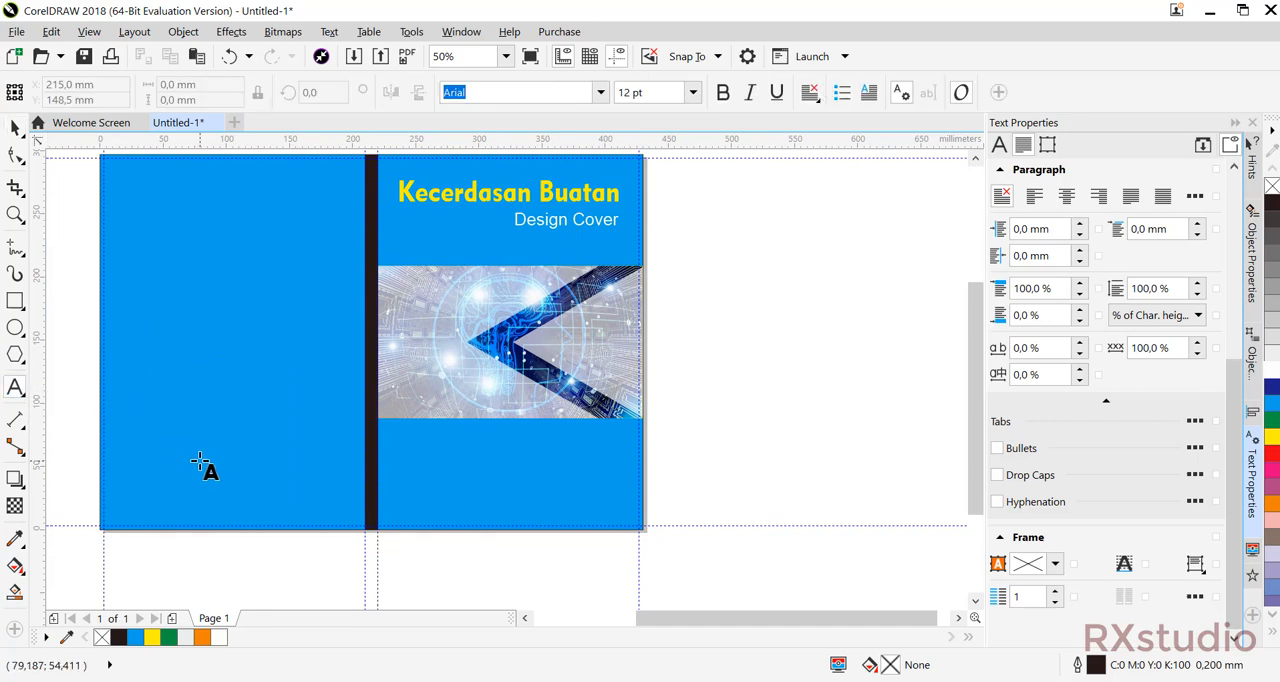
{"action": "left_click", "coordinate": [430, 403]}
{"action": "type", "text": "RX studio"}
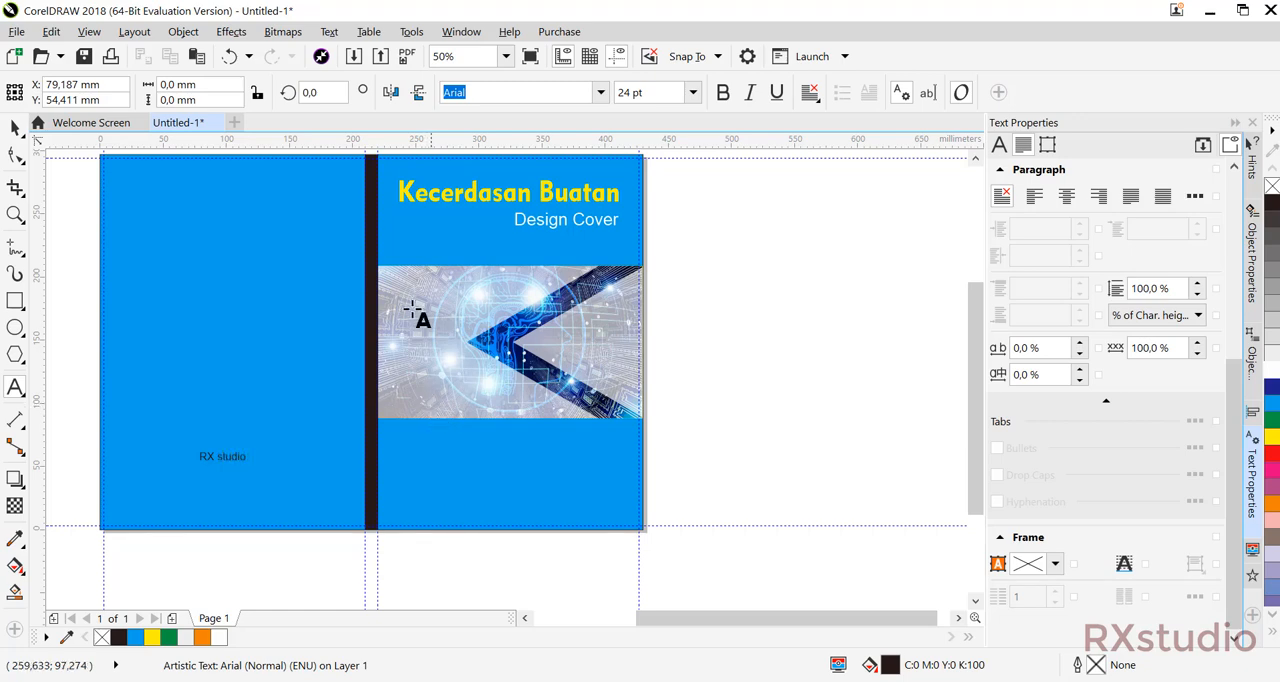
{"action": "key", "text": "Escape"}
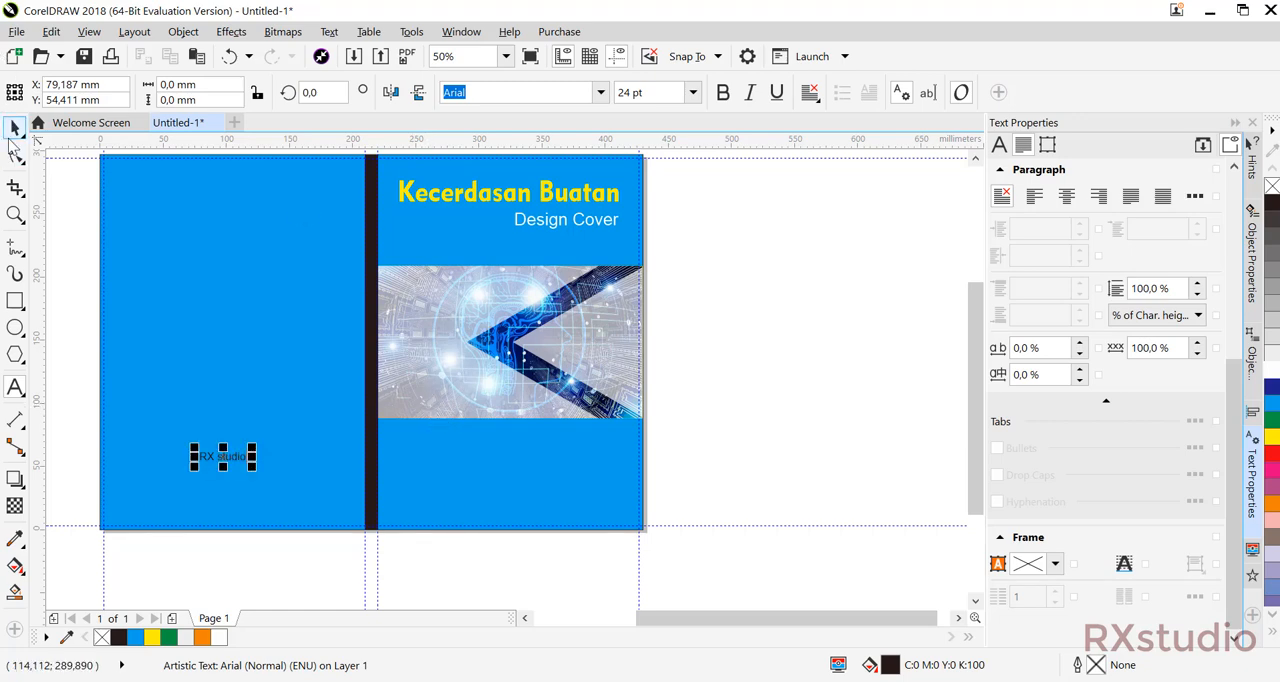
Style the "RX studio" text in Geometr415 Blk BT at about 60 mm wide and centre it horizontally on the back cover.
{"action": "left_click", "coordinate": [600, 92]}
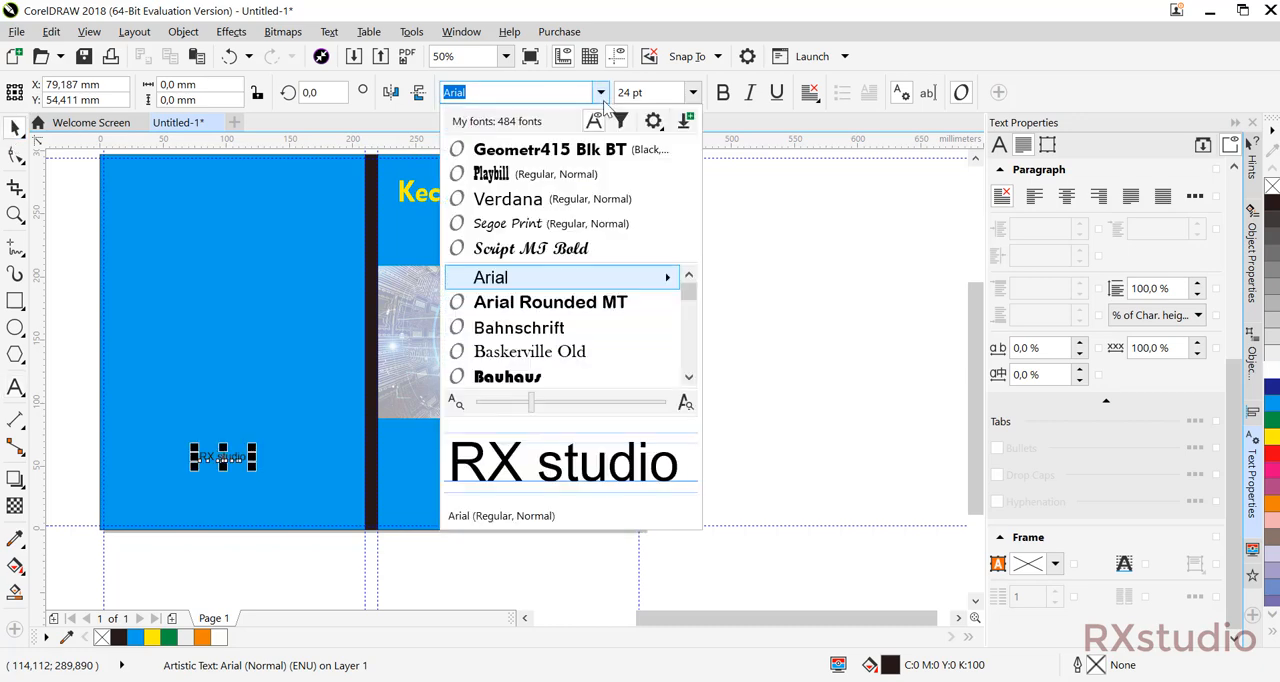
{"action": "left_click", "coordinate": [558, 152]}
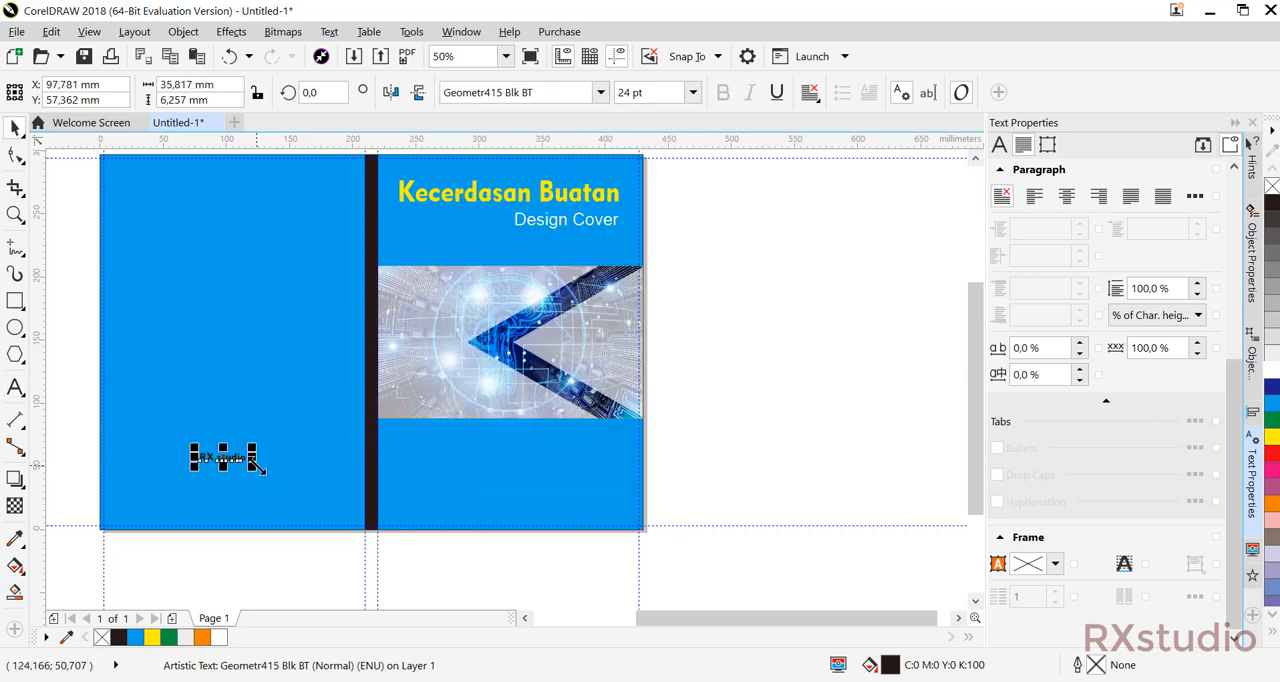
{"action": "left_click_drag", "start_coordinate": [270, 477], "coordinate": [264, 471]}
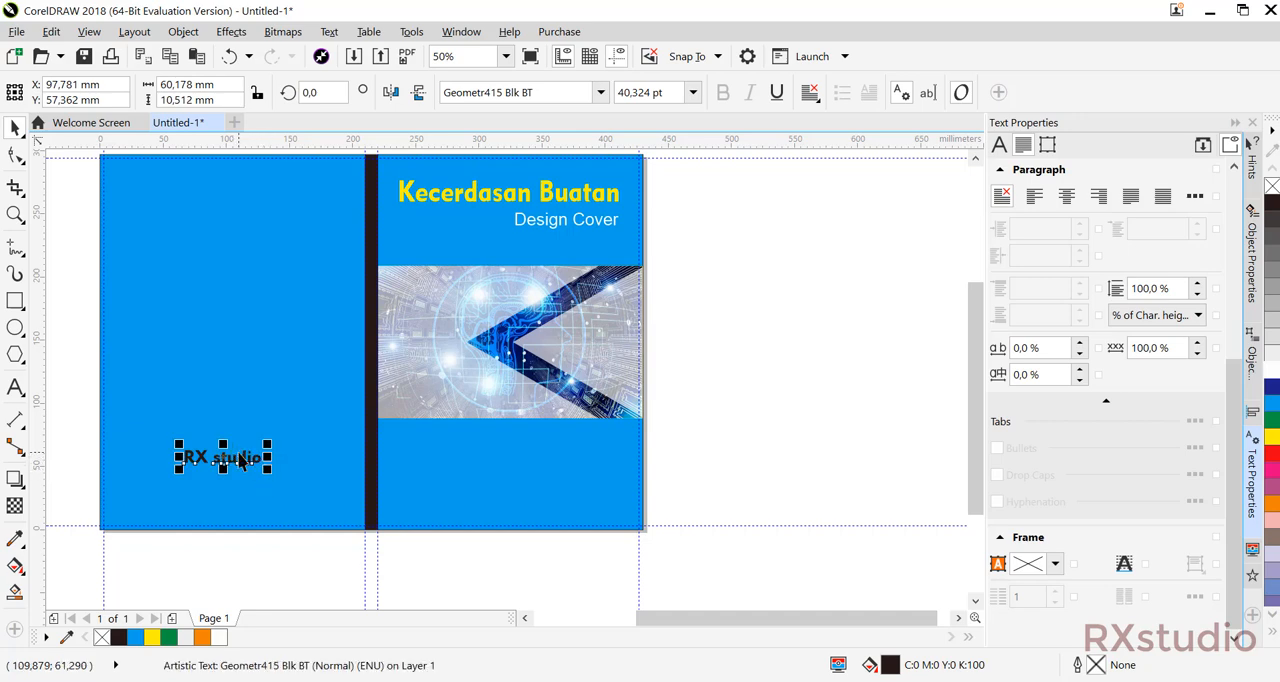
{"action": "left_click", "coordinate": [262, 351], "text": "shift"}
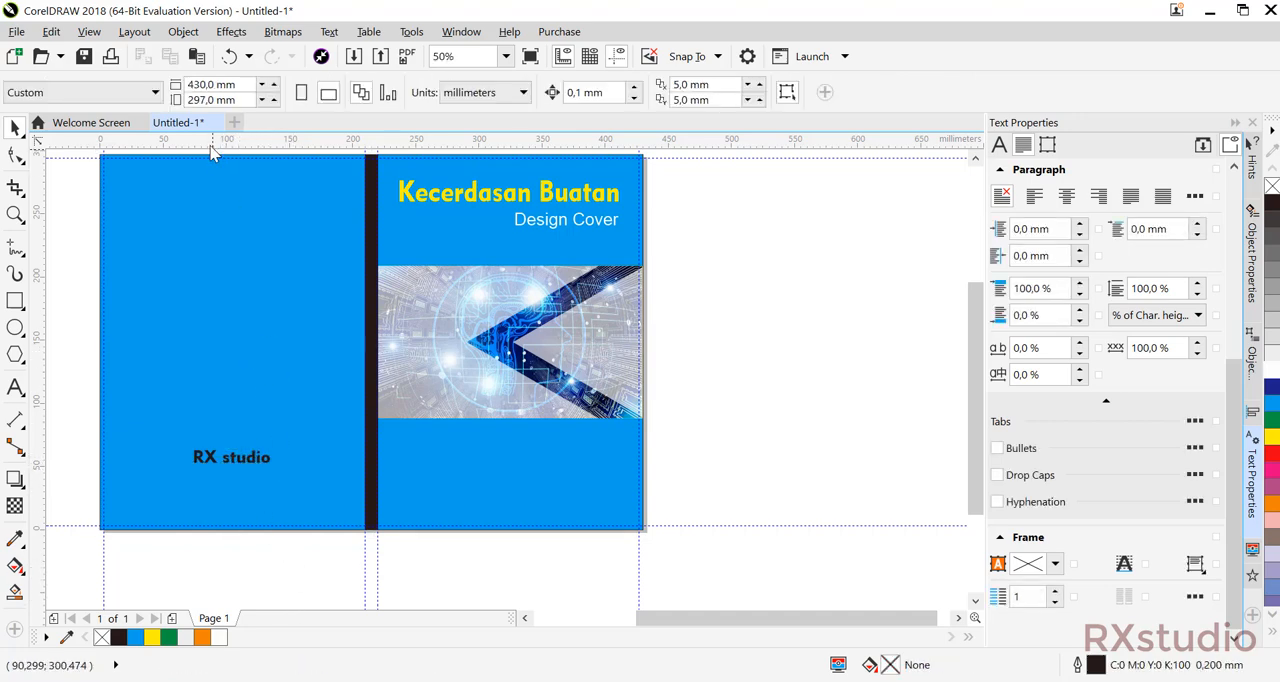
Start inserting a bar code and examine the available industry standard formats.
{"action": "left_click", "coordinate": [178, 32]}
{"action": "left_click", "coordinate": [215, 55]}
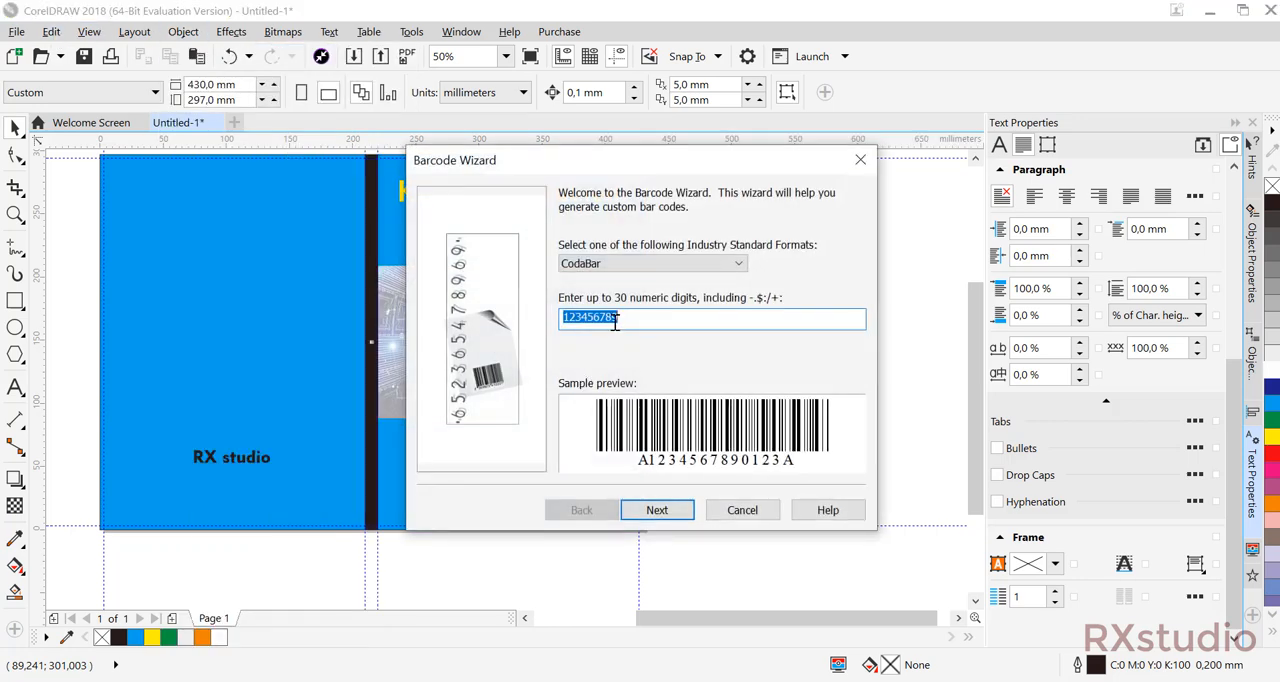
{"action": "left_click", "coordinate": [612, 263]}
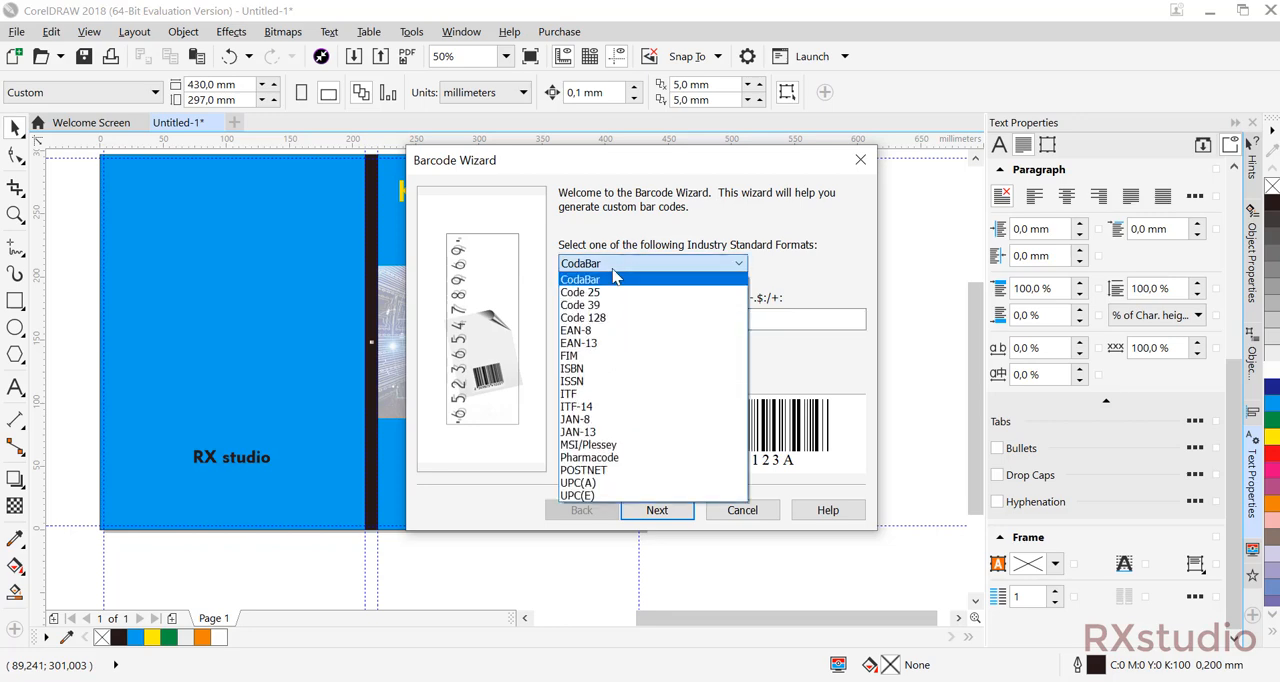
{"action": "left_click", "coordinate": [765, 261]}
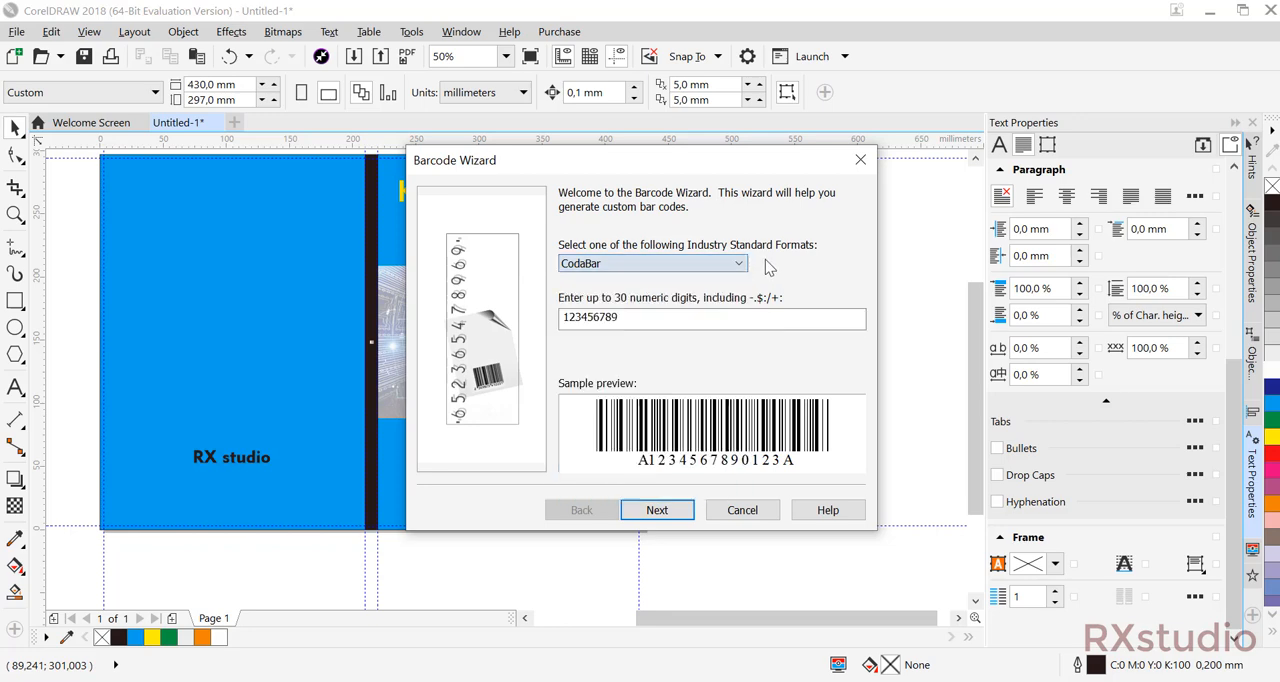
Try the ISBN, ITF-14 and MSI/Plessey formats for the bar code.
{"action": "left_click", "coordinate": [687, 262]}
{"action": "left_click", "coordinate": [634, 366]}
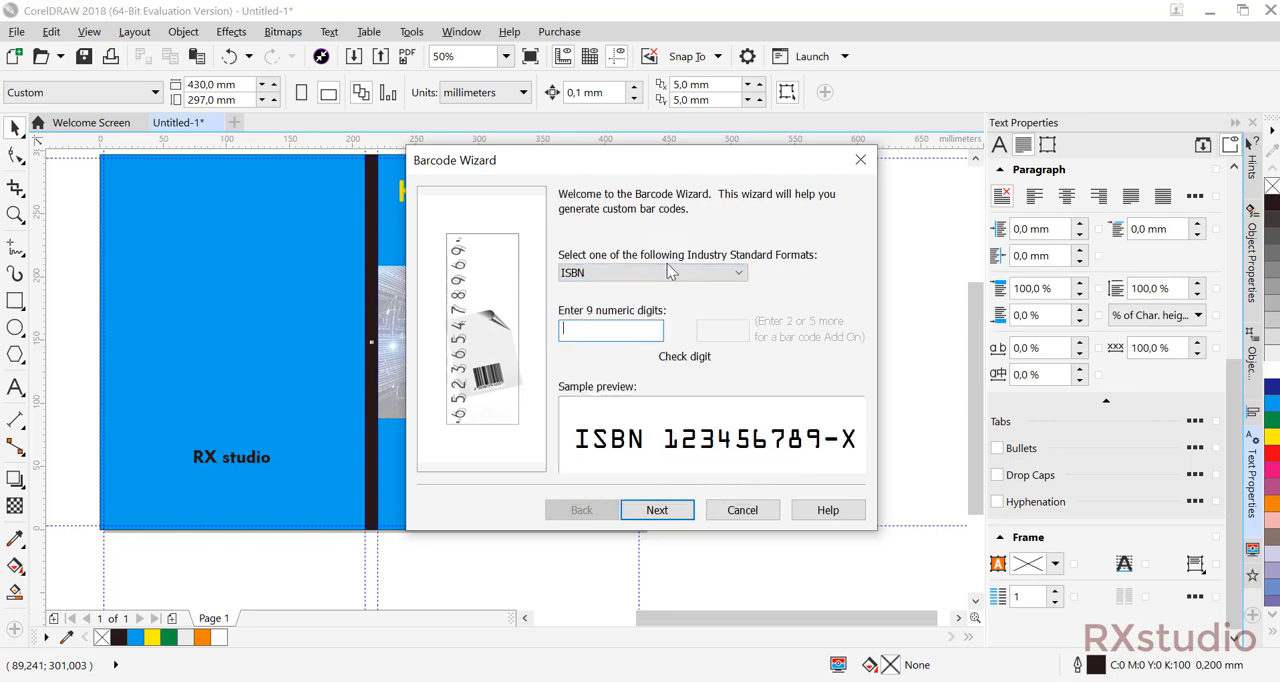
{"action": "left_click", "coordinate": [665, 262]}
{"action": "left_click", "coordinate": [660, 272]}
{"action": "left_click", "coordinate": [660, 272]}
{"action": "left_click", "coordinate": [600, 426]}
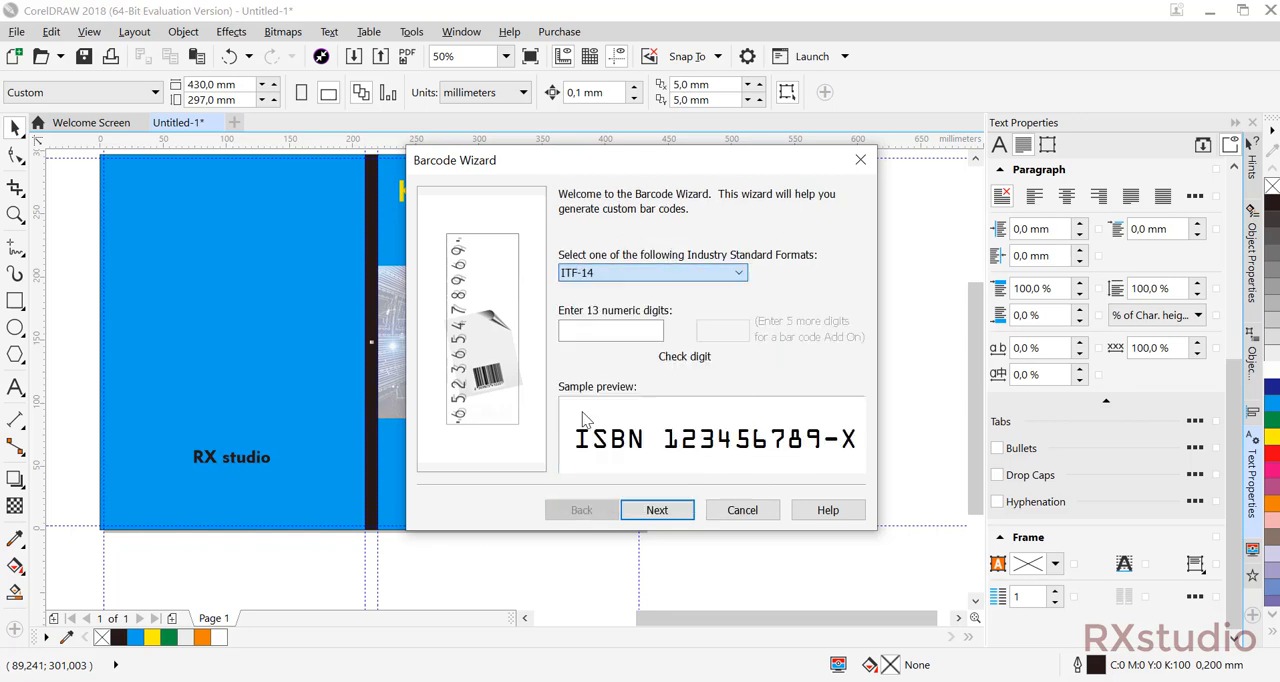
{"action": "left_click", "coordinate": [681, 271]}
{"action": "left_click", "coordinate": [680, 449]}
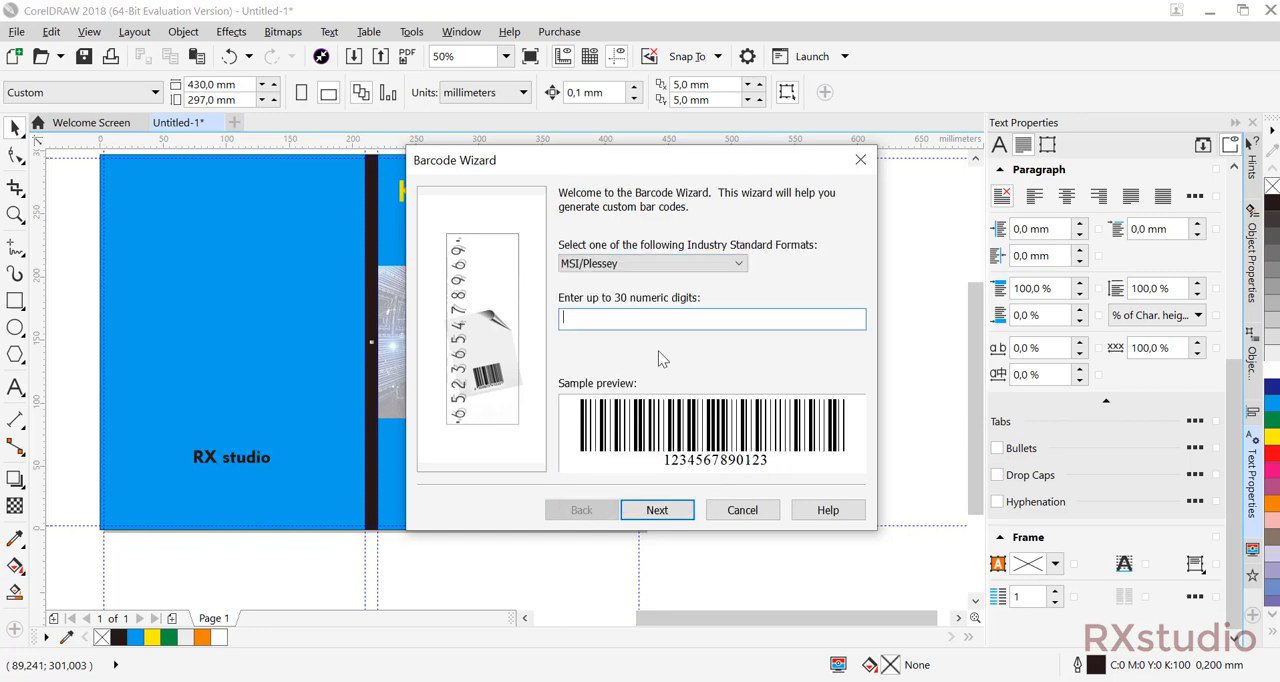
{"action": "left_click", "coordinate": [680, 265]}
{"action": "left_click", "coordinate": [651, 288]}
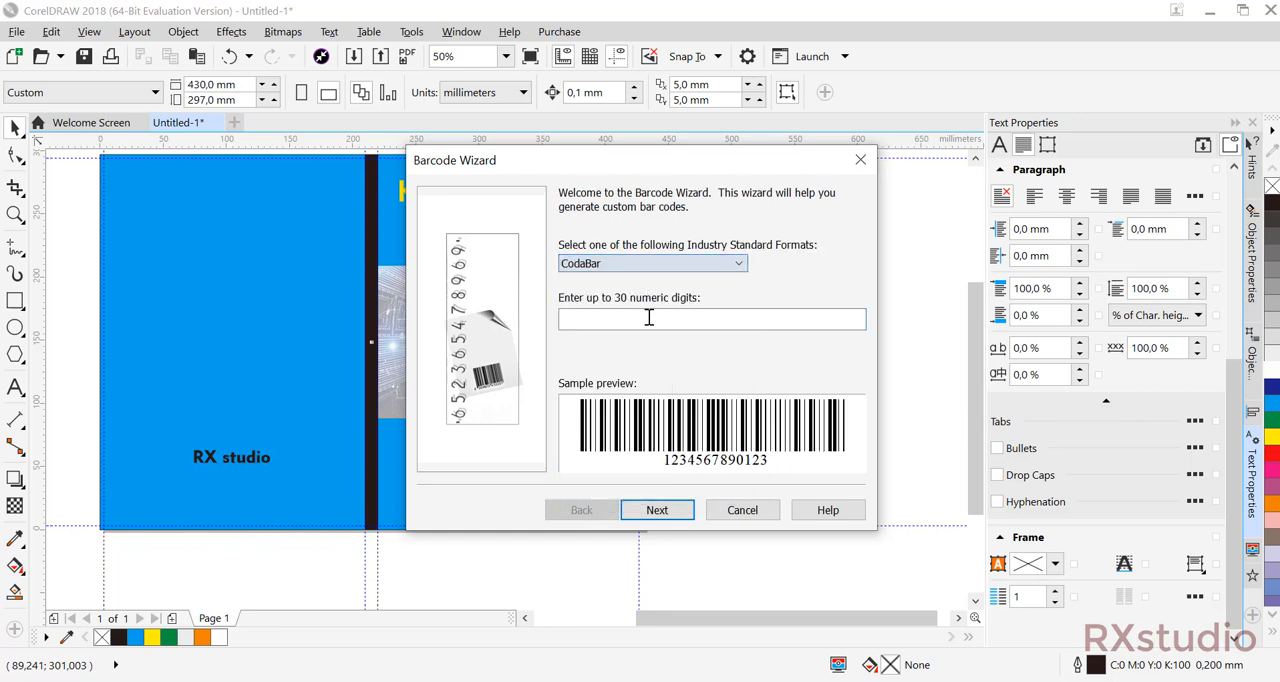
{"action": "left_click", "coordinate": [643, 316]}
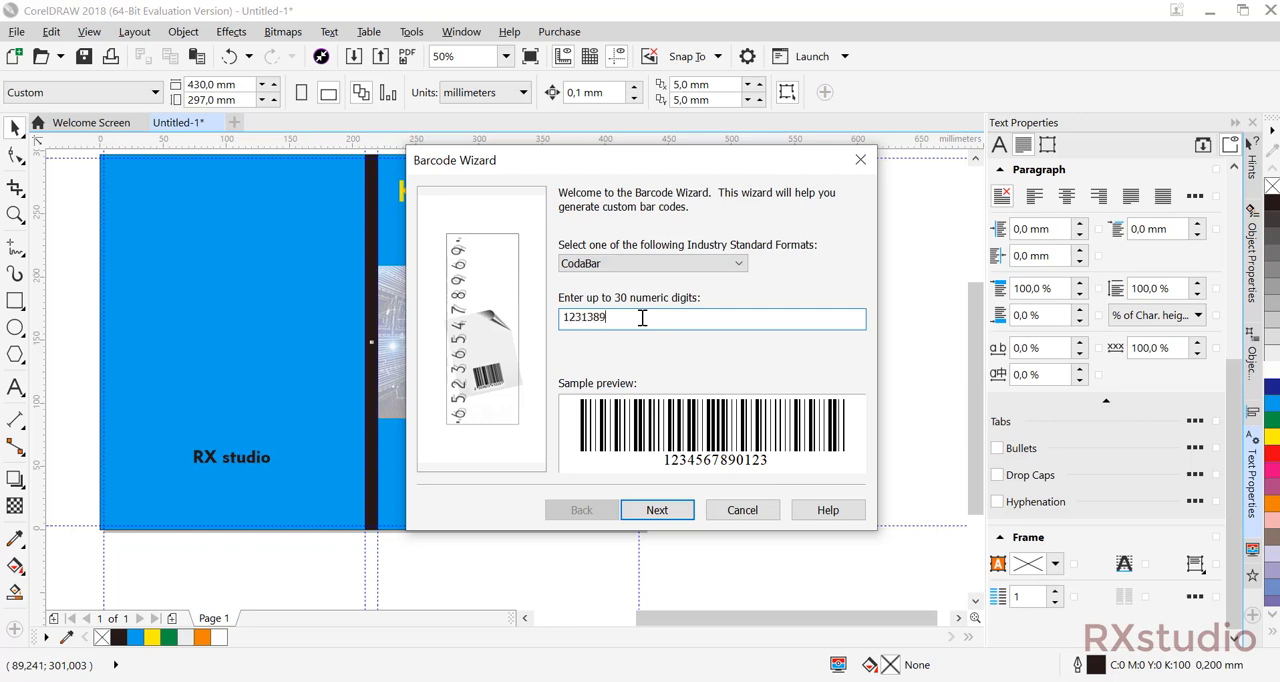
{"action": "type", "text": "123138988941"}
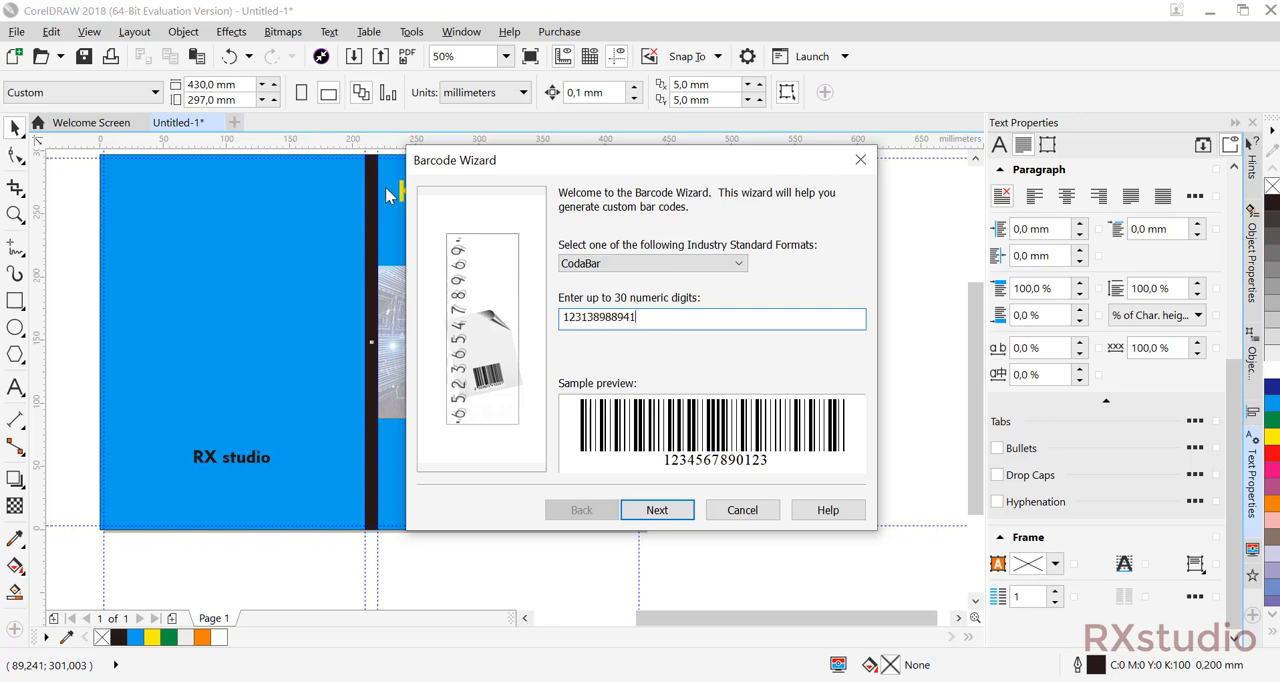
{"action": "left_click", "coordinate": [657, 510]}
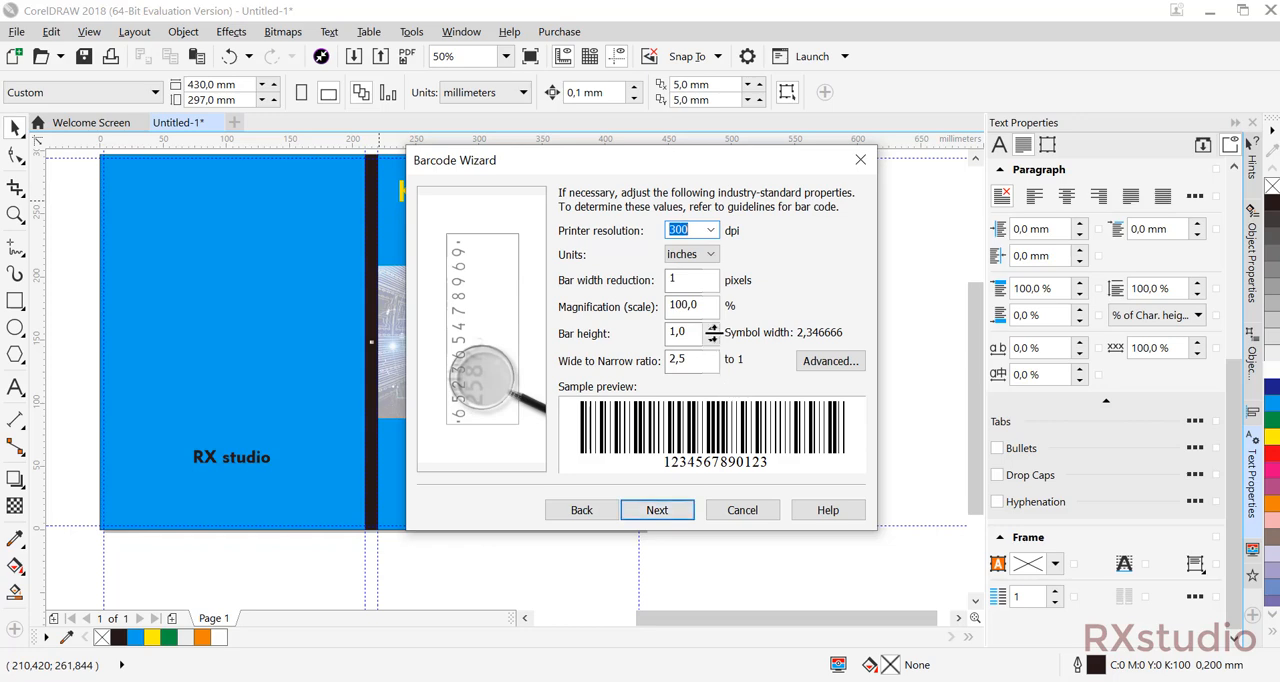
{"action": "left_click", "coordinate": [664, 515]}
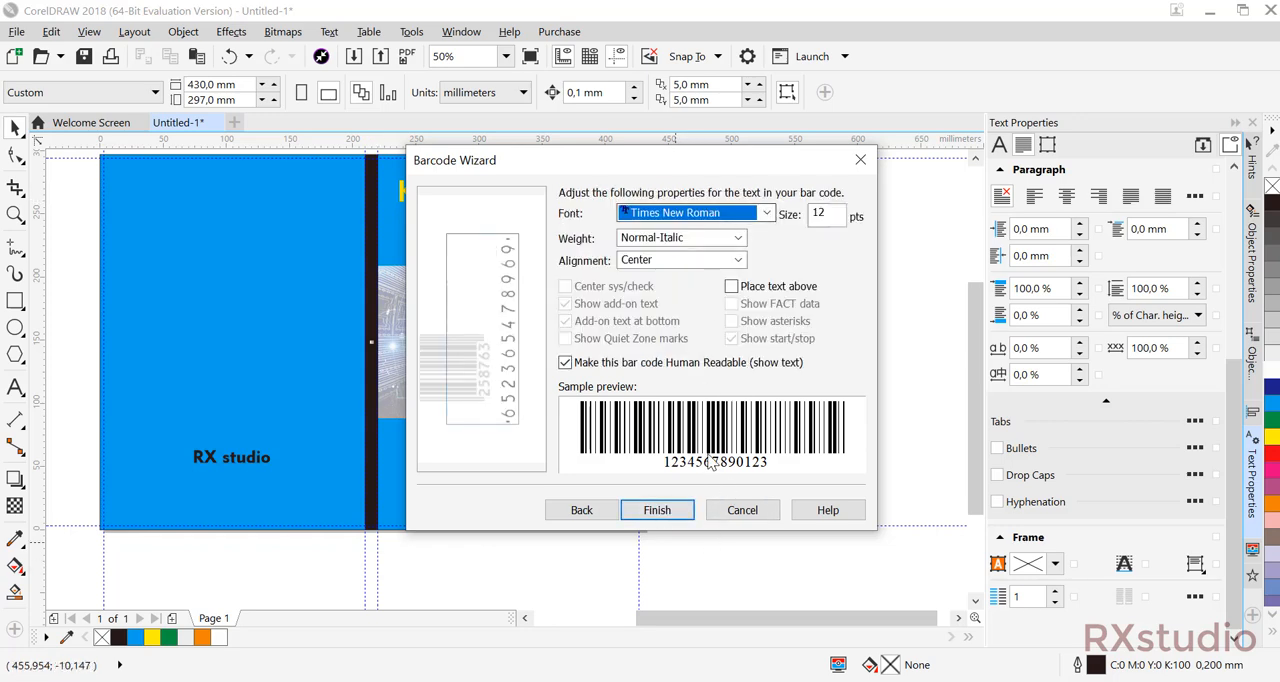
{"action": "left_click", "coordinate": [672, 512]}
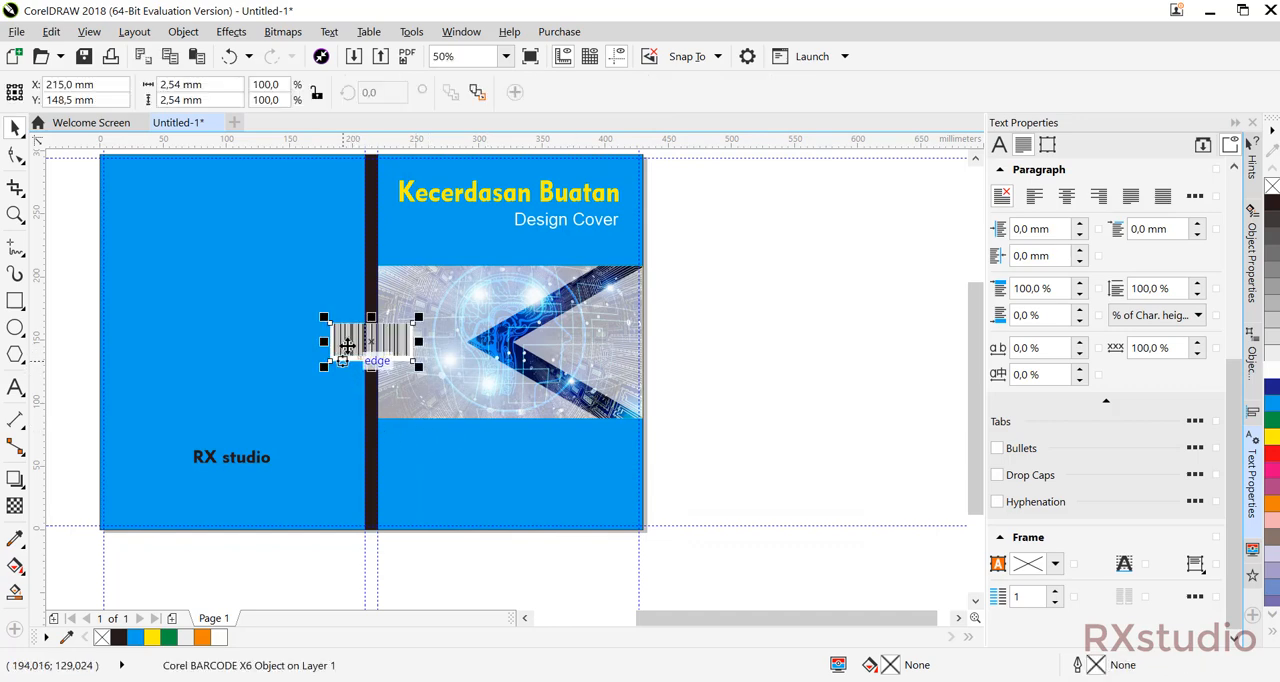
Move the bar code to the lower right corner of the back cover, slightly inside the cover's edges.
{"action": "left_click_drag", "start_coordinate": [357, 335], "coordinate": [259, 501]}
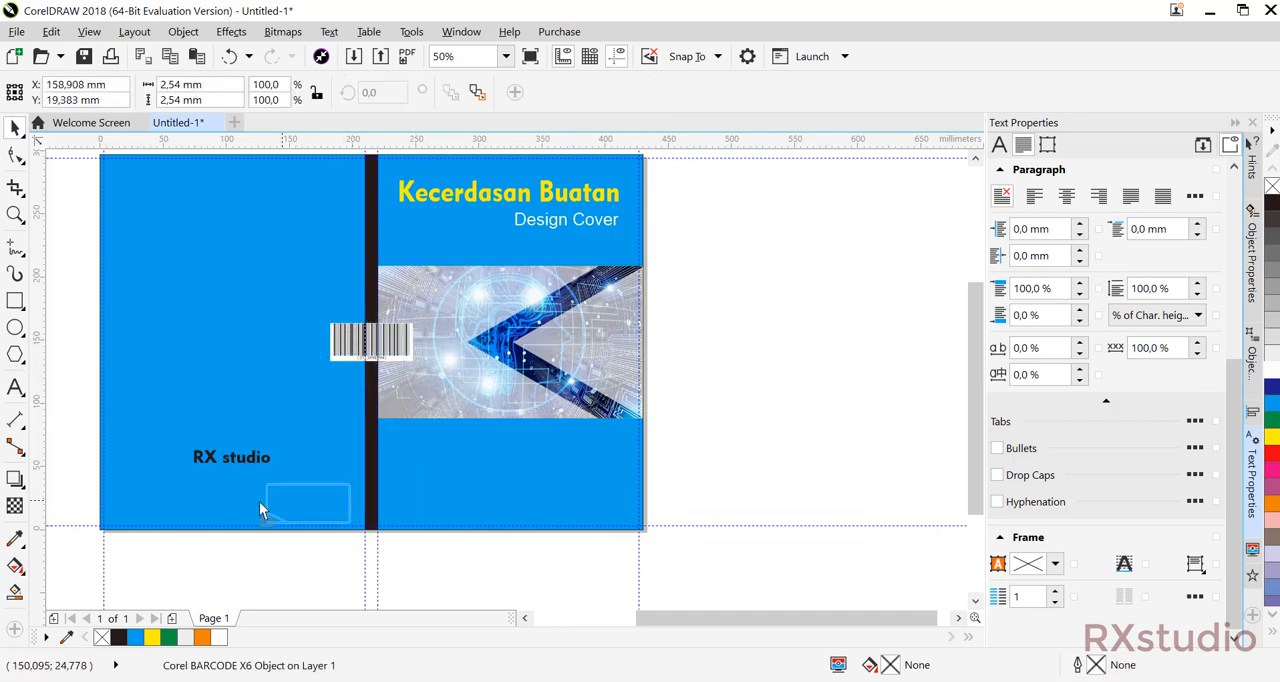
{"action": "left_click", "coordinate": [318, 436], "text": "shift"}
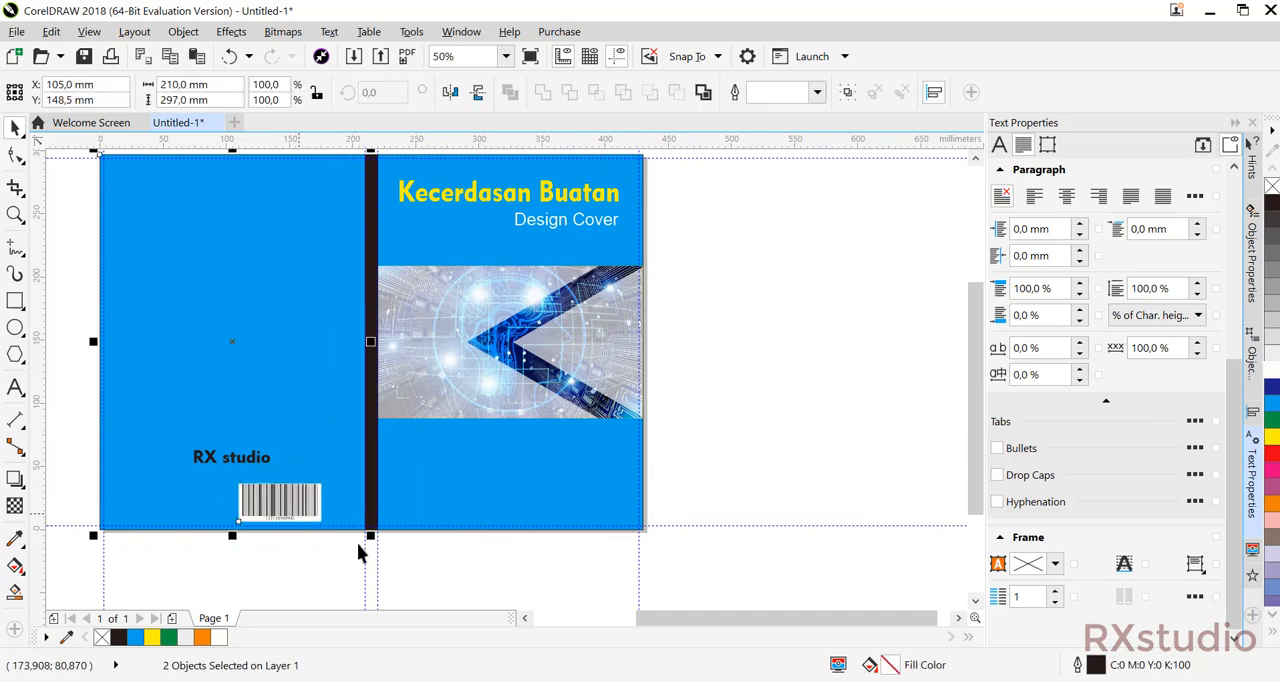
{"action": "left_click", "coordinate": [340, 576]}
{"action": "mouse_move", "coordinate": [298, 517]}
{"action": "left_mouse_down"}
{"action": "mouse_move", "coordinate": [322, 513]}
{"action": "mouse_move", "coordinate": [305, 531]}
{"action": "left_mouse_up"}
{"action": "left_click", "coordinate": [283, 570]}
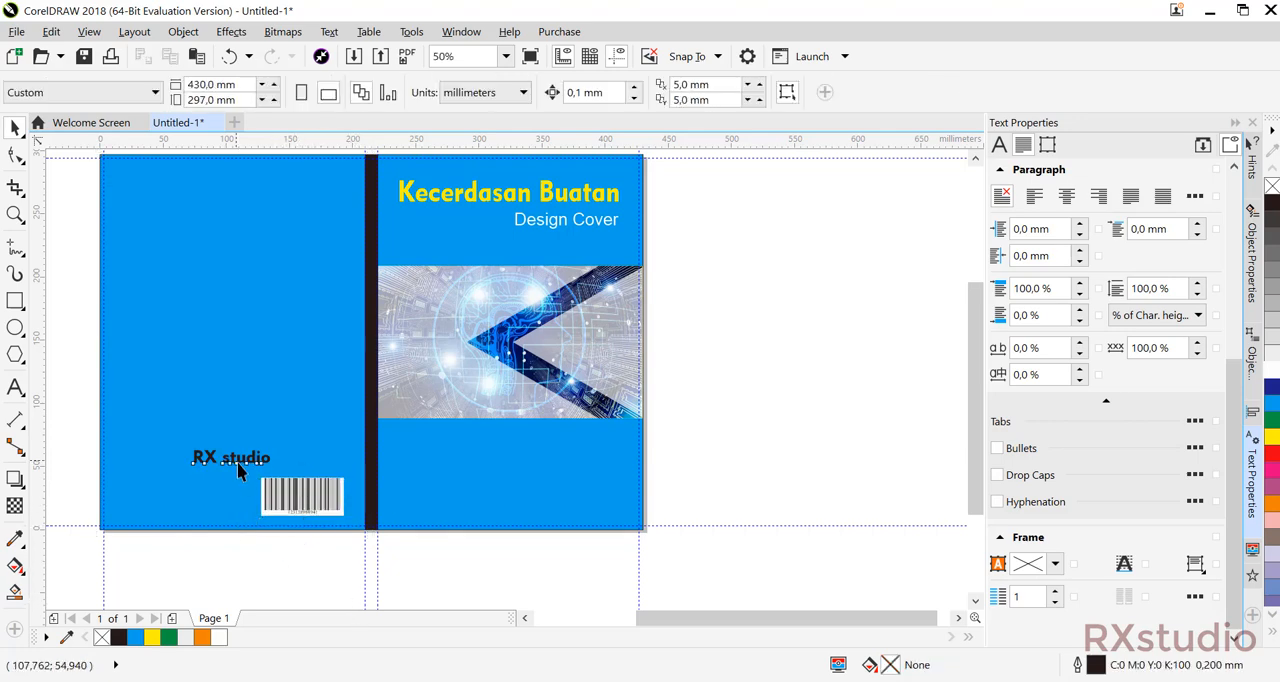
Place the "RX studio" text beside the bar code and align it with the bar code's bottom edge.
{"action": "left_click_drag", "start_coordinate": [240, 456], "coordinate": [208, 498]}
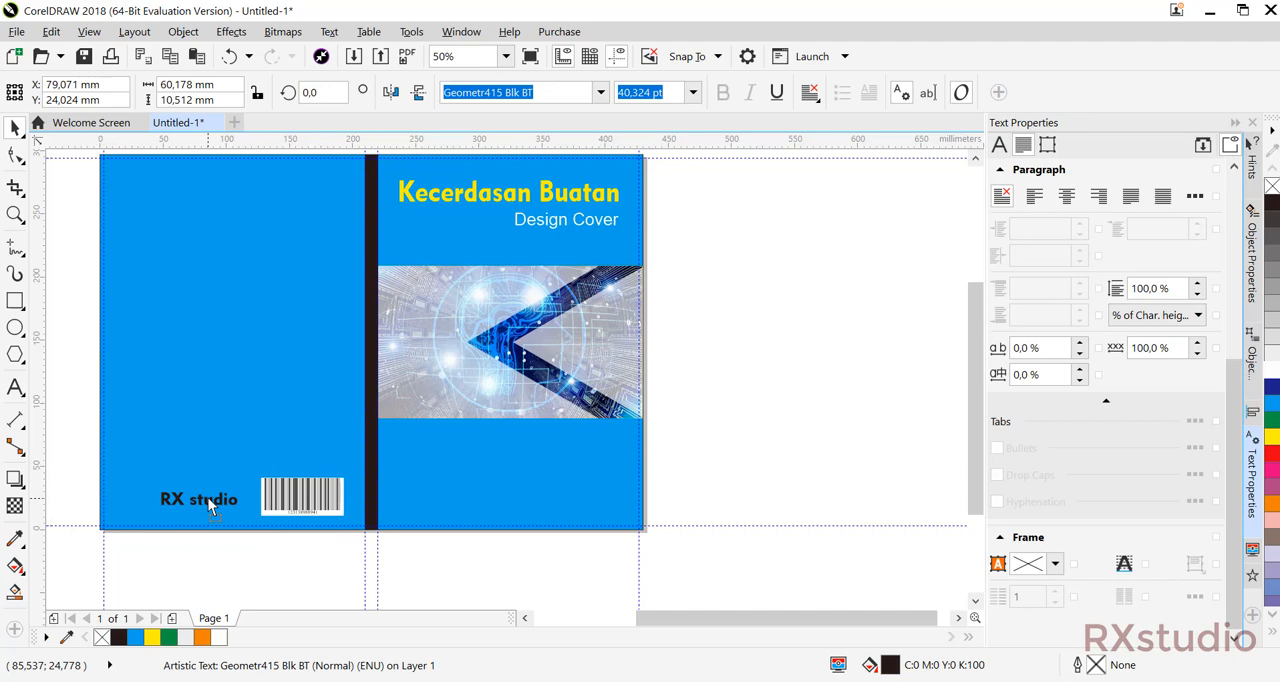
{"action": "left_click", "coordinate": [286, 500], "text": "shift"}
{"action": "key", "text": "b"}
{"action": "left_click", "coordinate": [761, 422]}
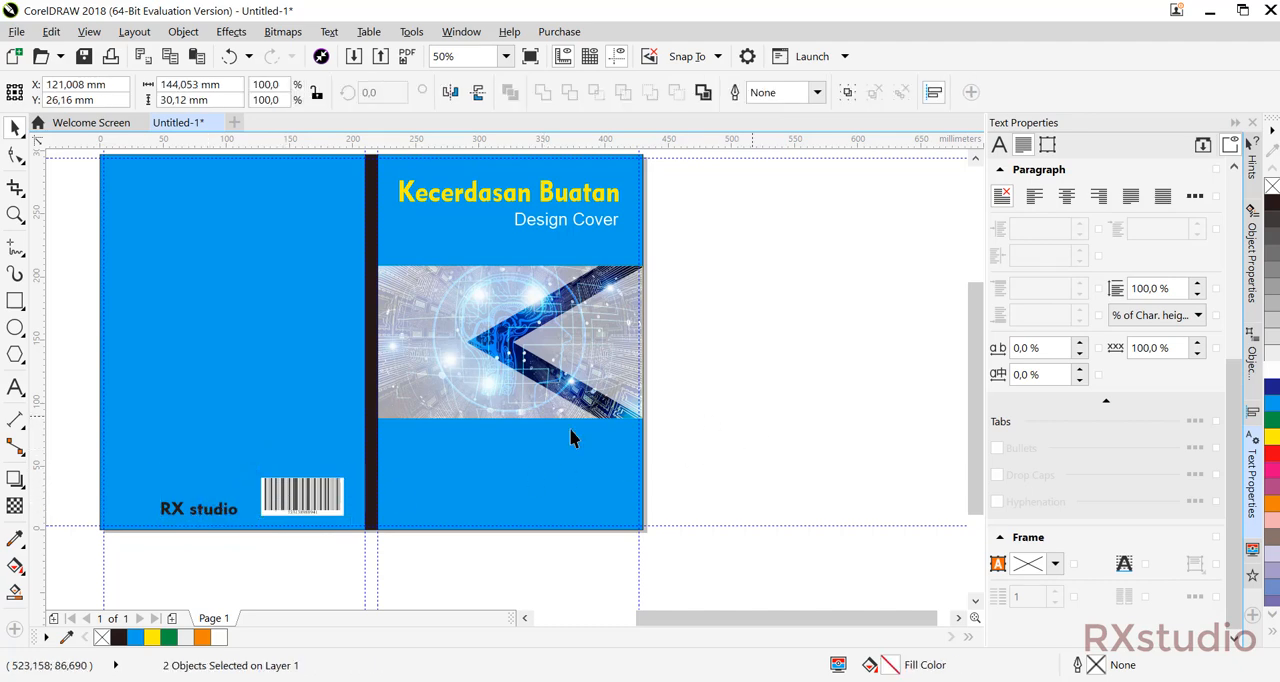
Shrink the "RX studio" text to about 42 mm wide in the back cover's lower left corner and fill it white.
{"action": "left_click_drag", "start_coordinate": [218, 518], "coordinate": [186, 493]}
{"action": "left_click", "coordinate": [240, 570]}
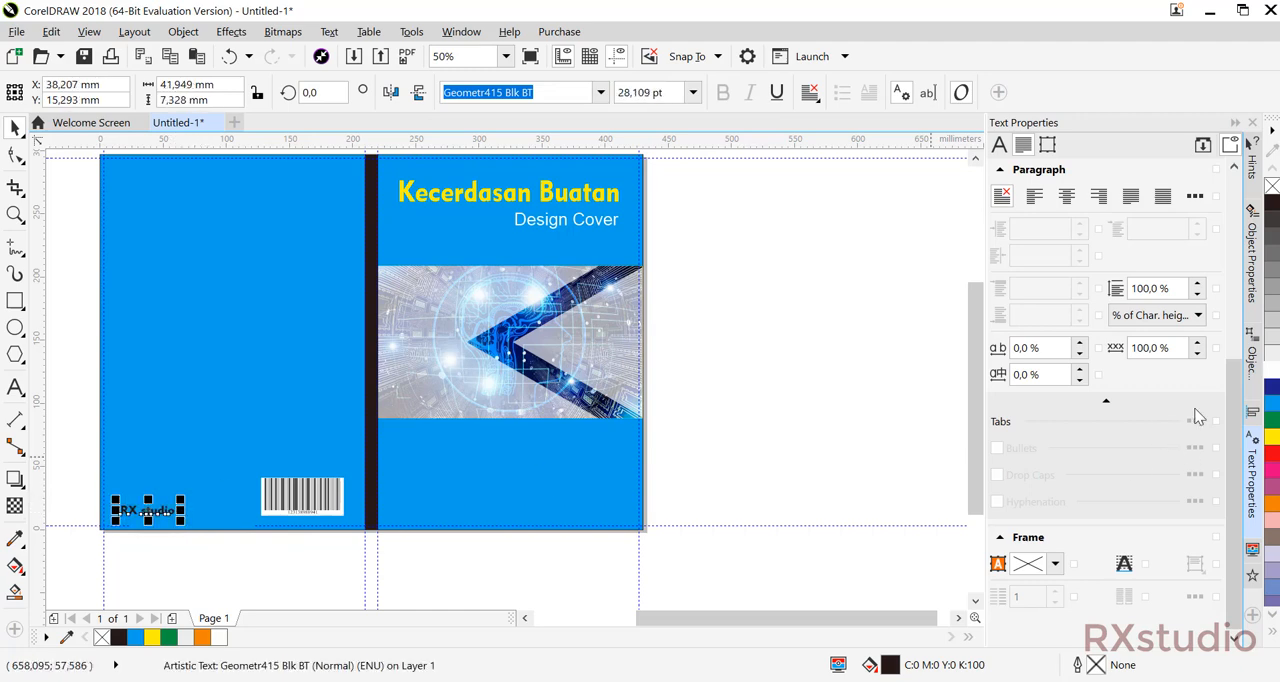
{"action": "left_click", "coordinate": [1272, 372]}
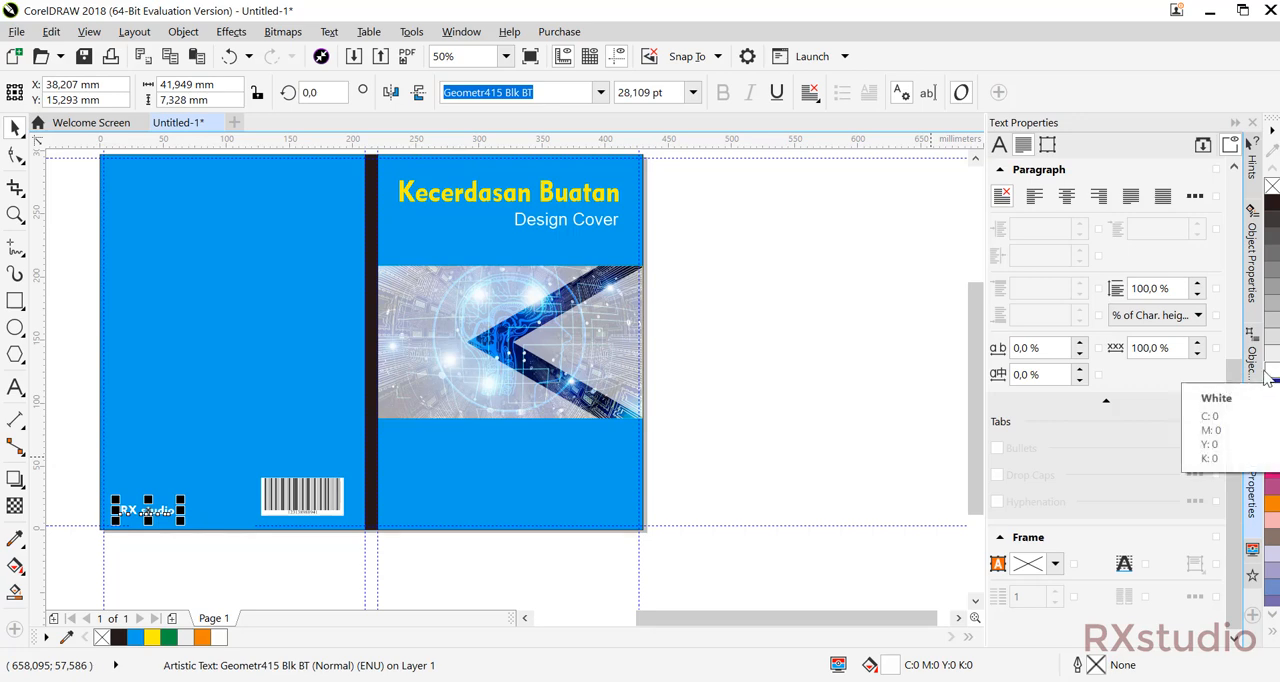
{"action": "left_click", "coordinate": [831, 350]}
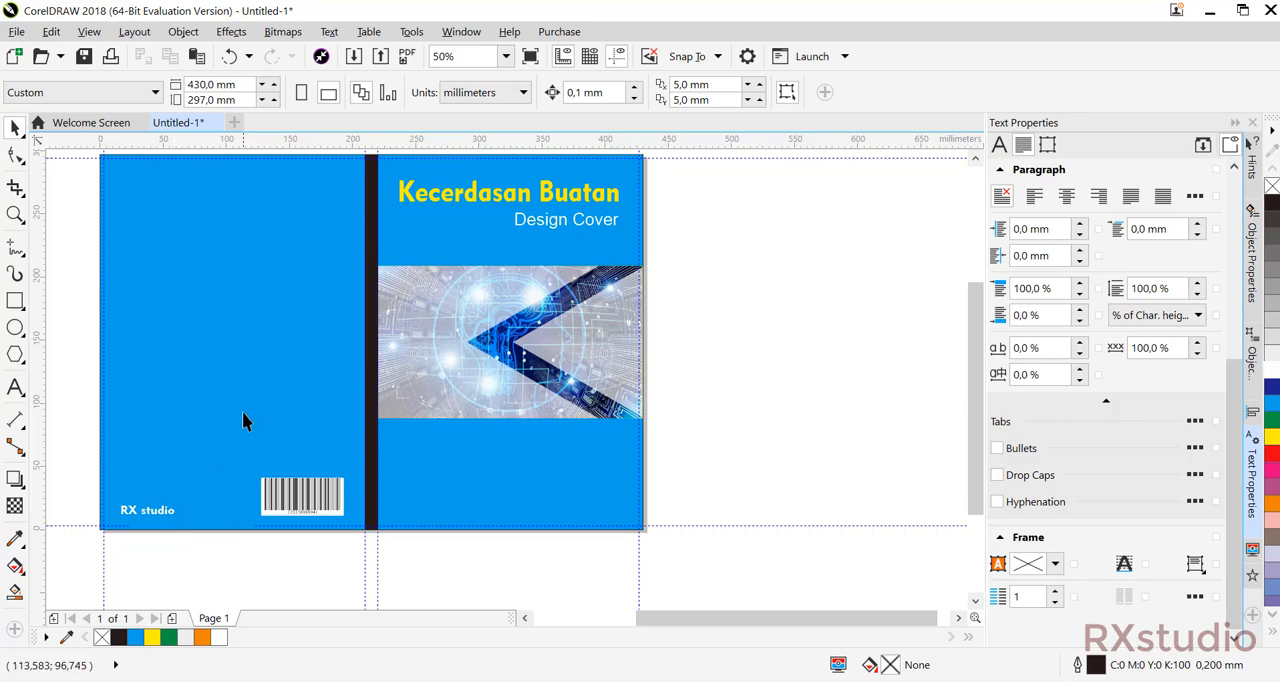
{"action": "left_click_drag", "start_coordinate": [243, 420], "coordinate": [281, 481]}
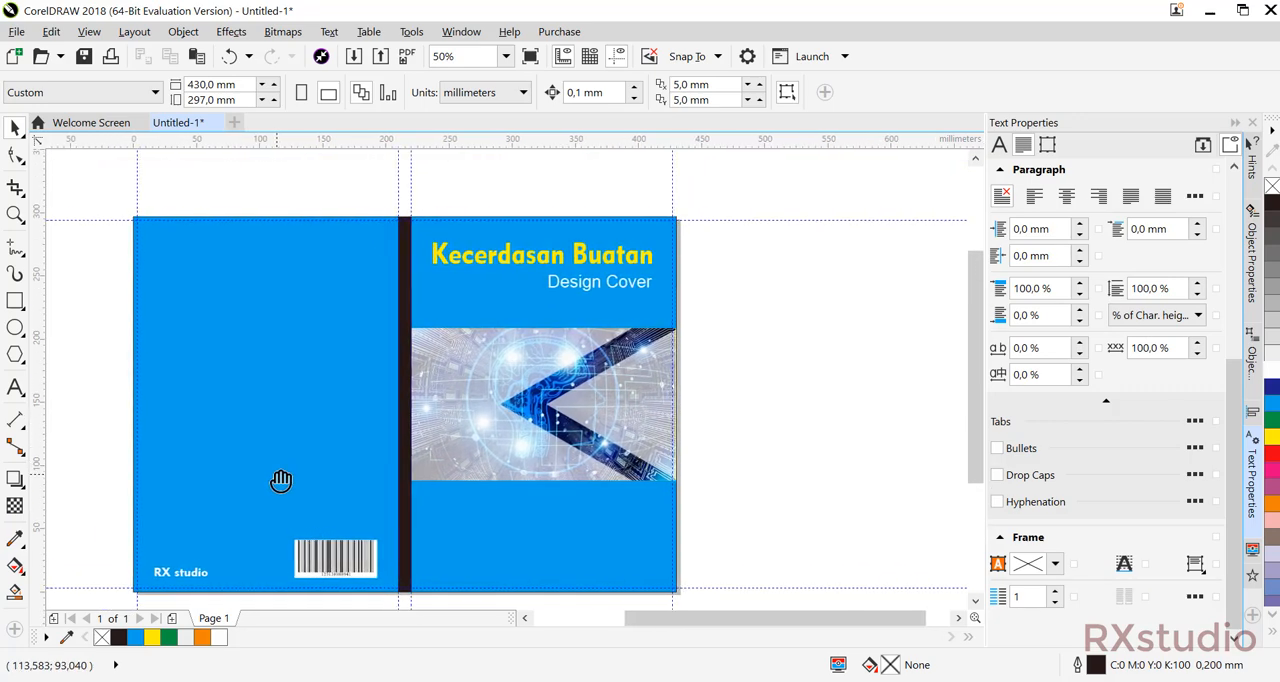
{"action": "double_click", "coordinate": [206, 574]}
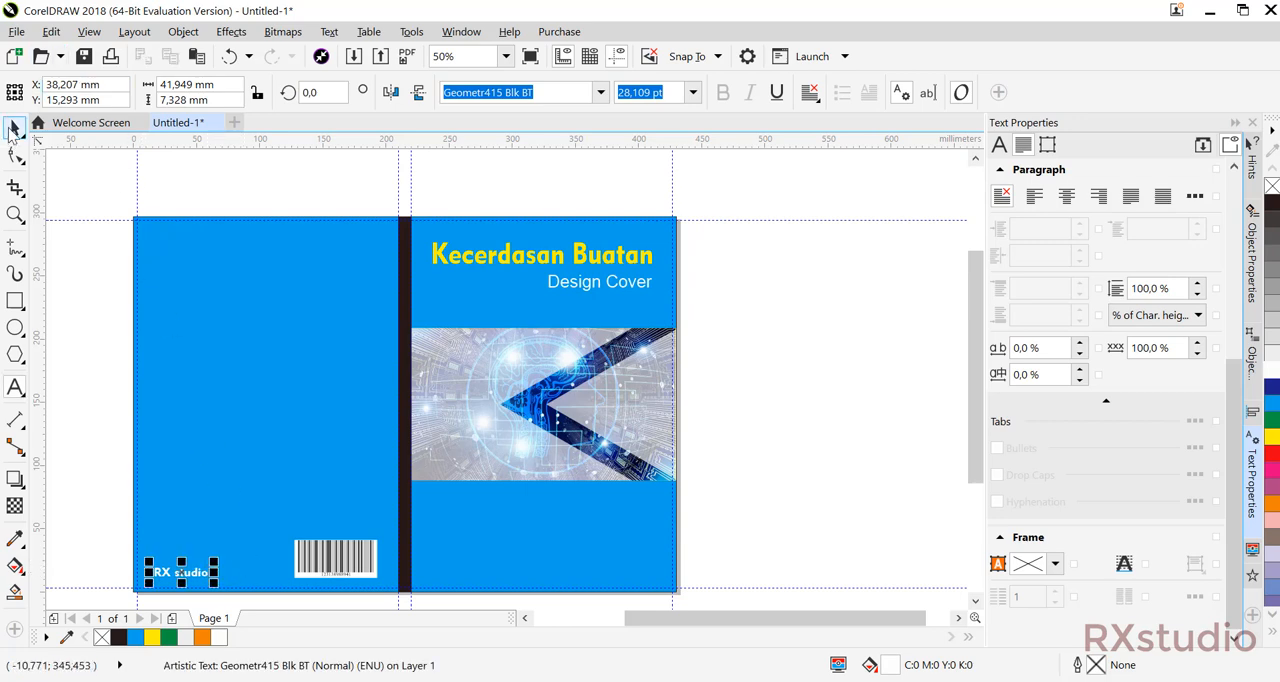
{"action": "left_click", "coordinate": [15, 128]}
{"action": "left_click", "coordinate": [75, 168]}
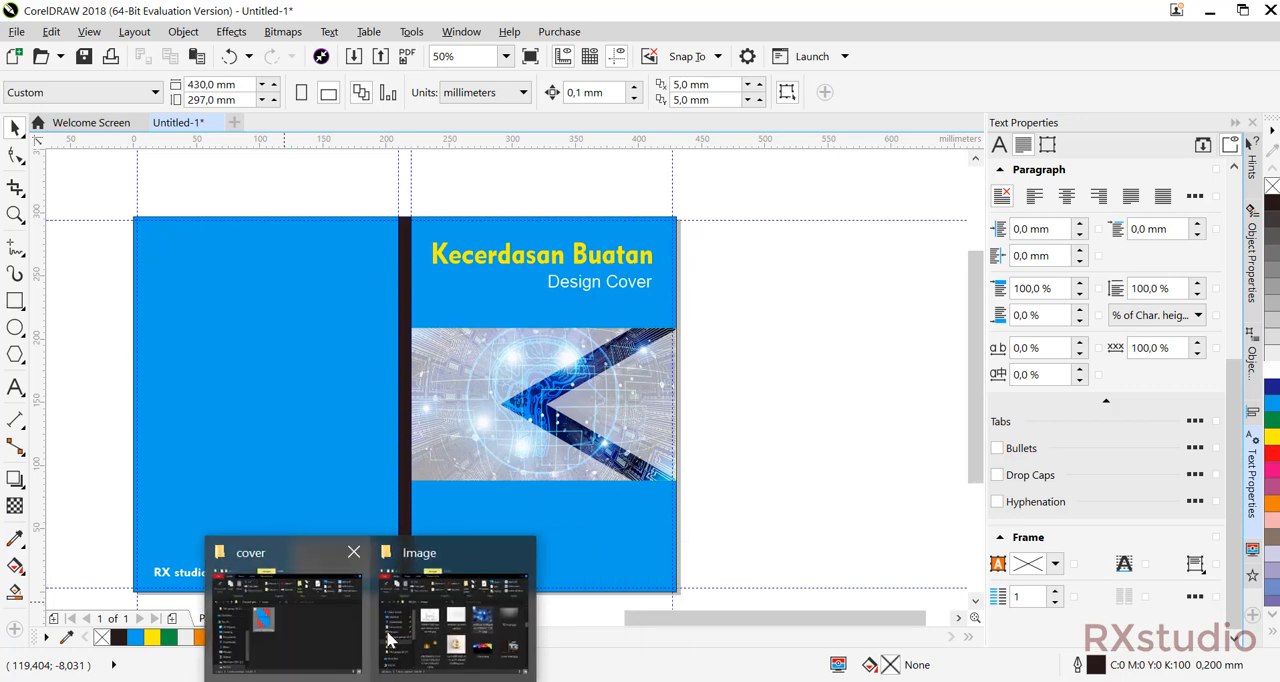
Switch to File Explorer, find images.jpg in the Image folder and bring it into the document beside the front cover.
{"action": "left_click", "coordinate": [390, 637]}
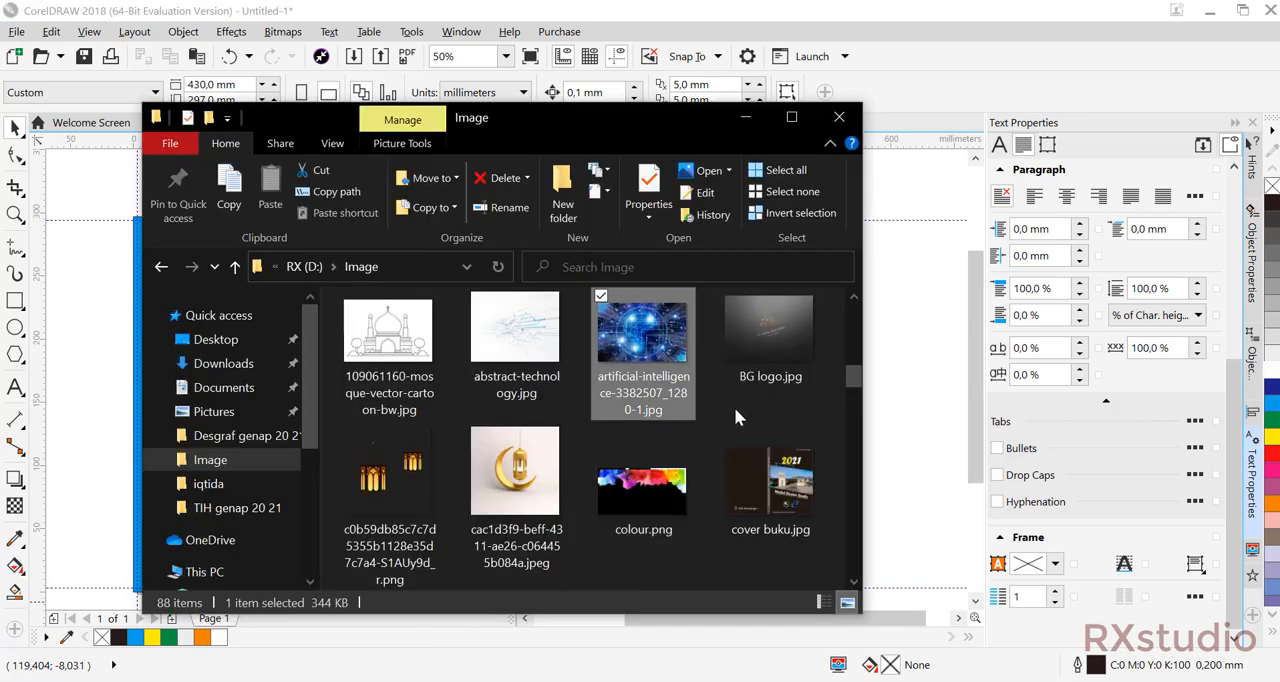
{"action": "scroll", "coordinate": [733, 418], "scroll_direction": "up", "scroll_amount": 3}
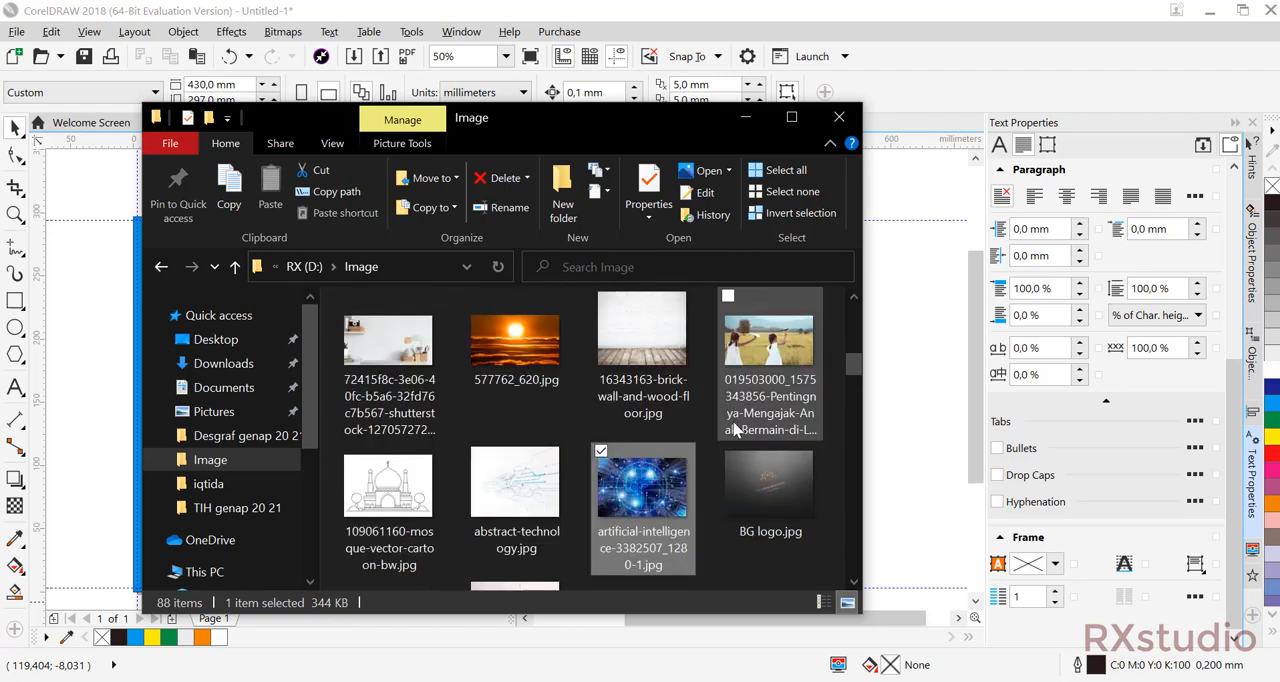
{"action": "scroll", "coordinate": [733, 430], "scroll_direction": "up", "scroll_amount": 2}
{"action": "scroll", "coordinate": [731, 437], "scroll_direction": "down", "scroll_amount": 1}
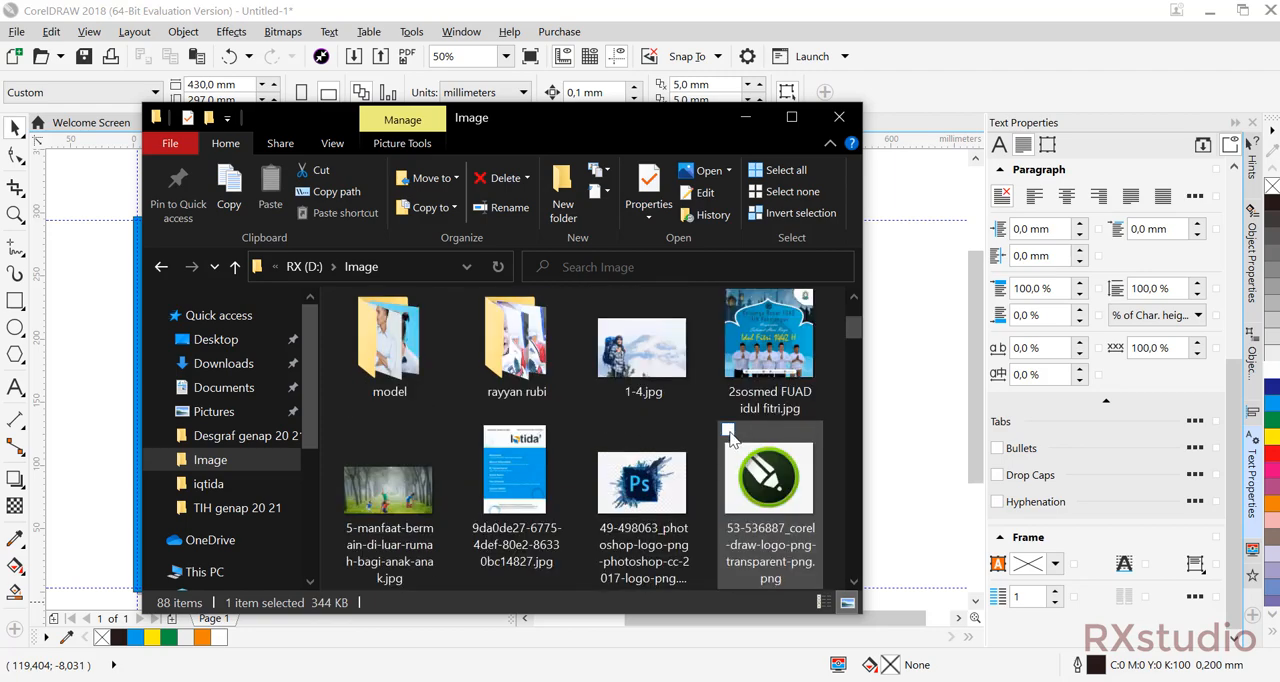
{"action": "scroll", "coordinate": [731, 437], "scroll_direction": "down", "scroll_amount": 3}
{"action": "scroll", "coordinate": [729, 430], "scroll_direction": "down", "scroll_amount": 2}
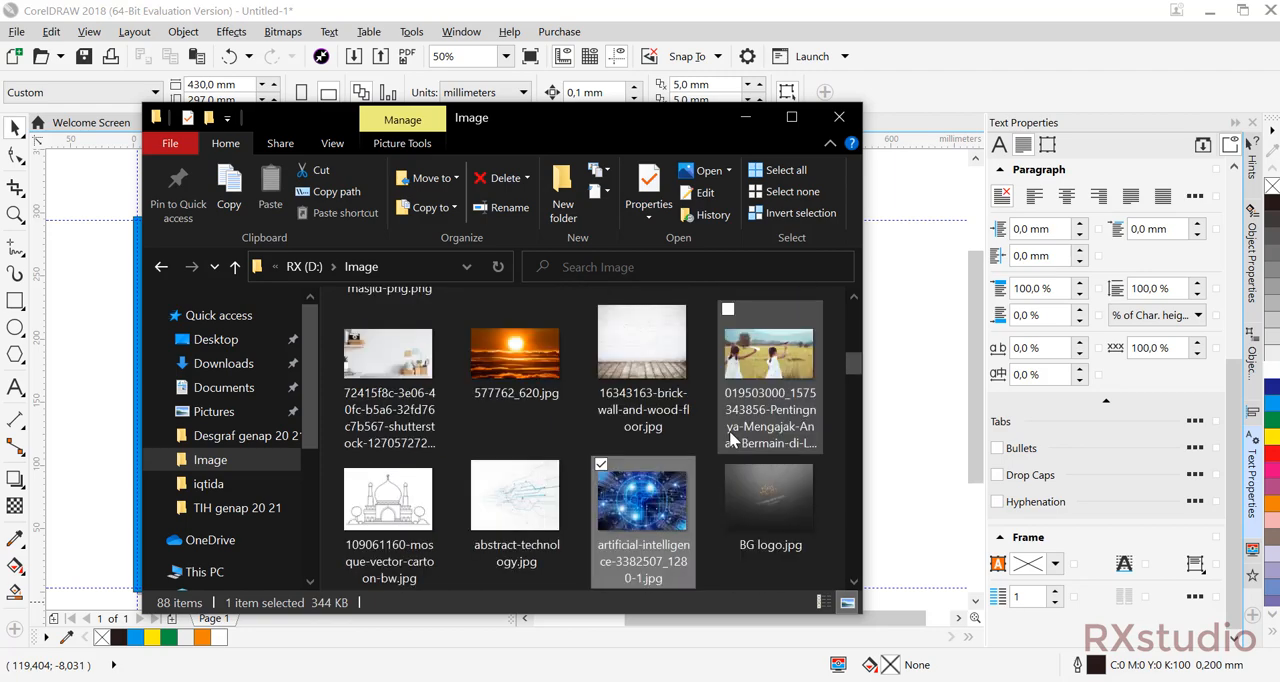
{"action": "scroll", "coordinate": [706, 448], "scroll_direction": "down", "scroll_amount": 4}
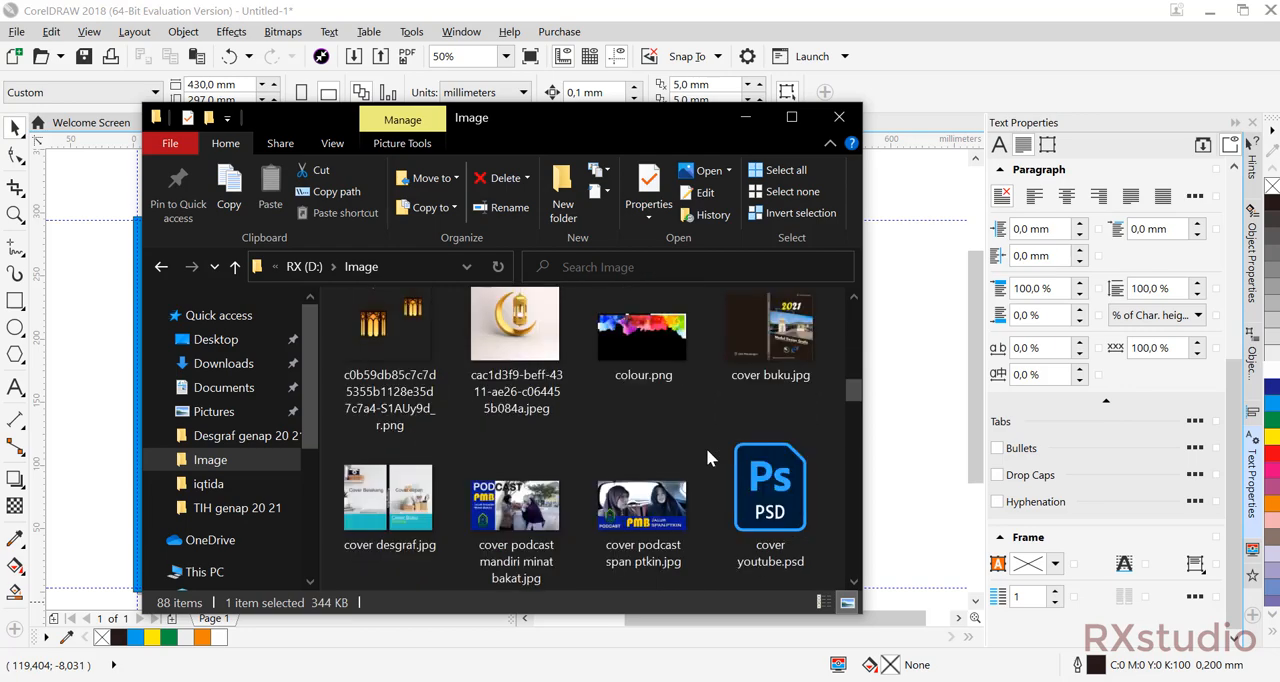
{"action": "scroll", "coordinate": [706, 448], "scroll_direction": "down", "scroll_amount": 2}
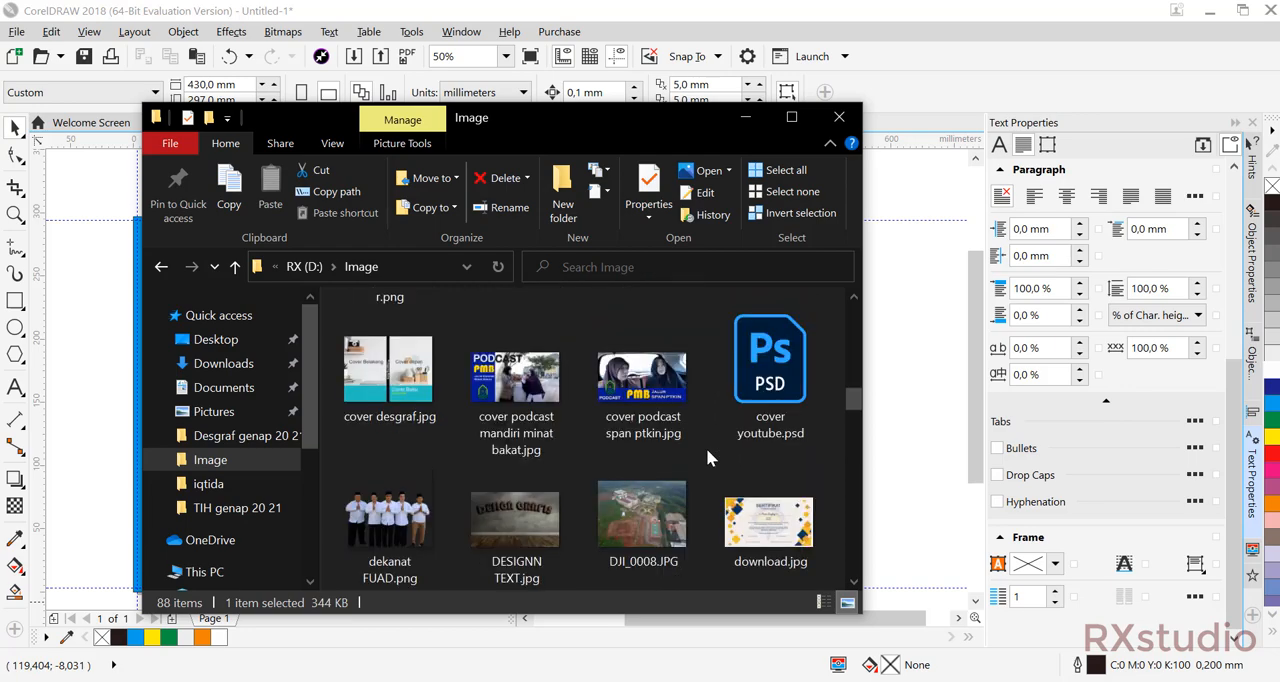
{"action": "scroll", "coordinate": [706, 458], "scroll_direction": "down", "scroll_amount": 2}
{"action": "scroll", "coordinate": [706, 448], "scroll_direction": "down", "scroll_amount": 2}
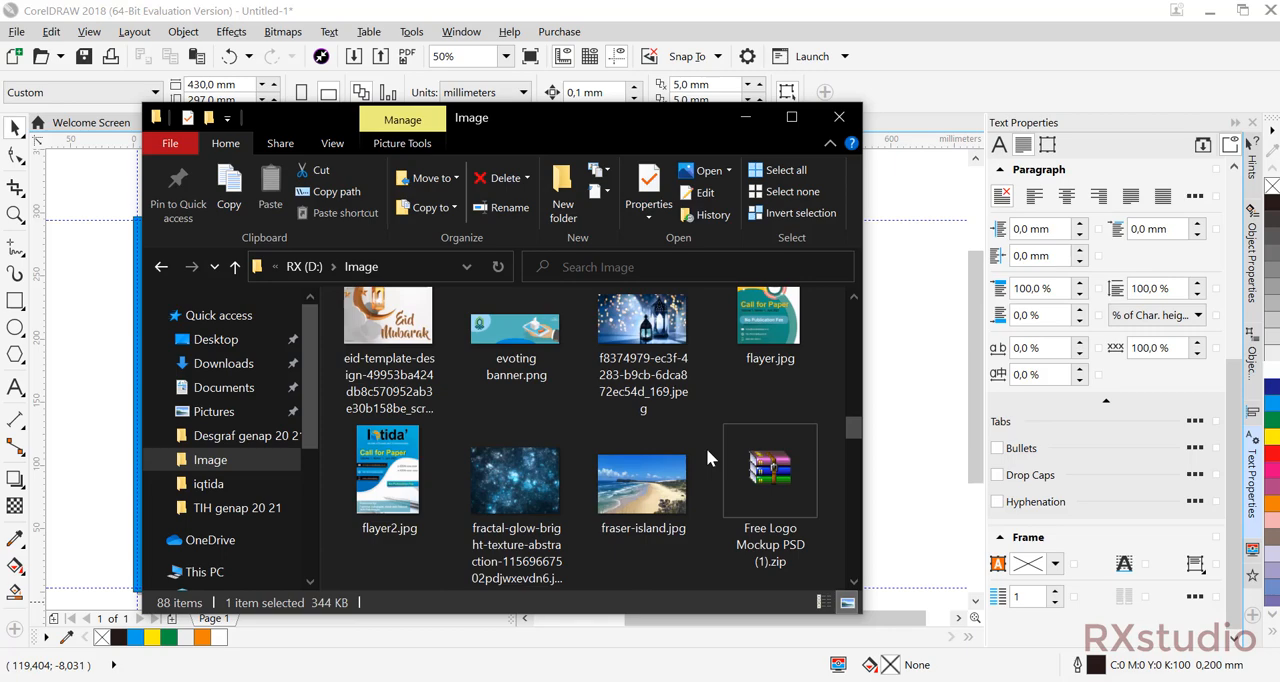
{"action": "scroll", "coordinate": [706, 448], "scroll_direction": "down", "scroll_amount": 4}
{"action": "scroll", "coordinate": [706, 448], "scroll_direction": "down", "scroll_amount": 2}
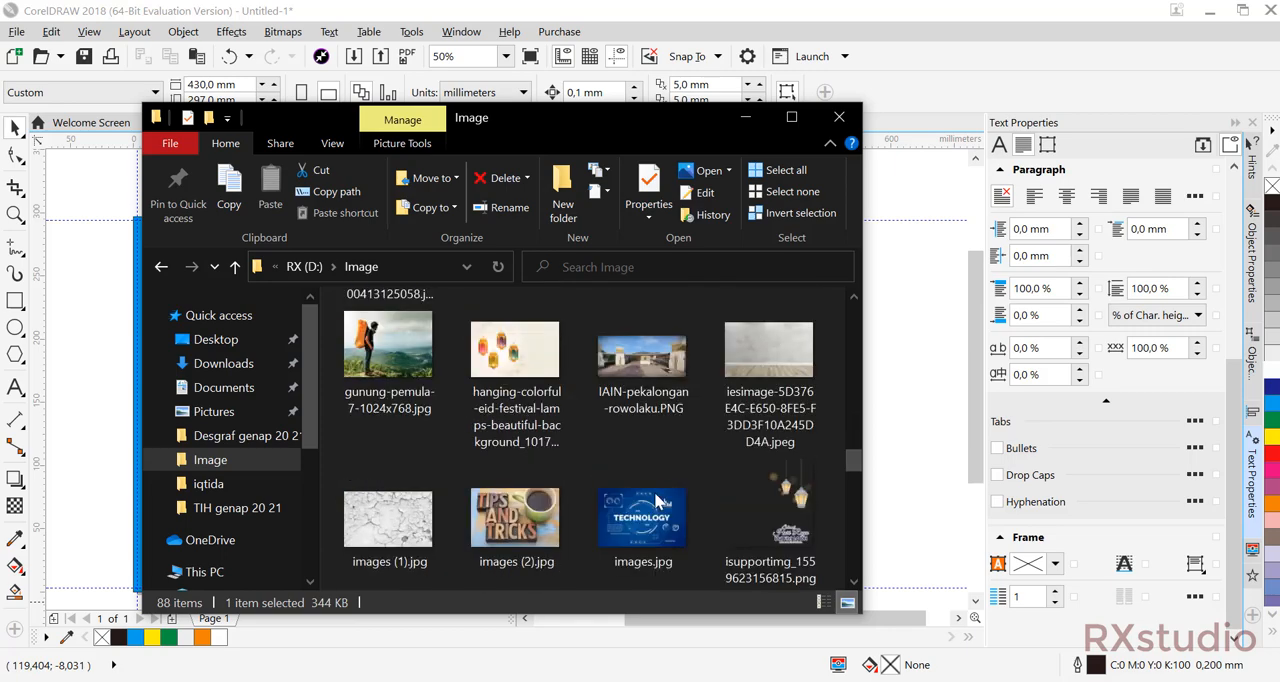
{"action": "left_click_drag", "start_coordinate": [643, 515], "coordinate": [908, 418]}
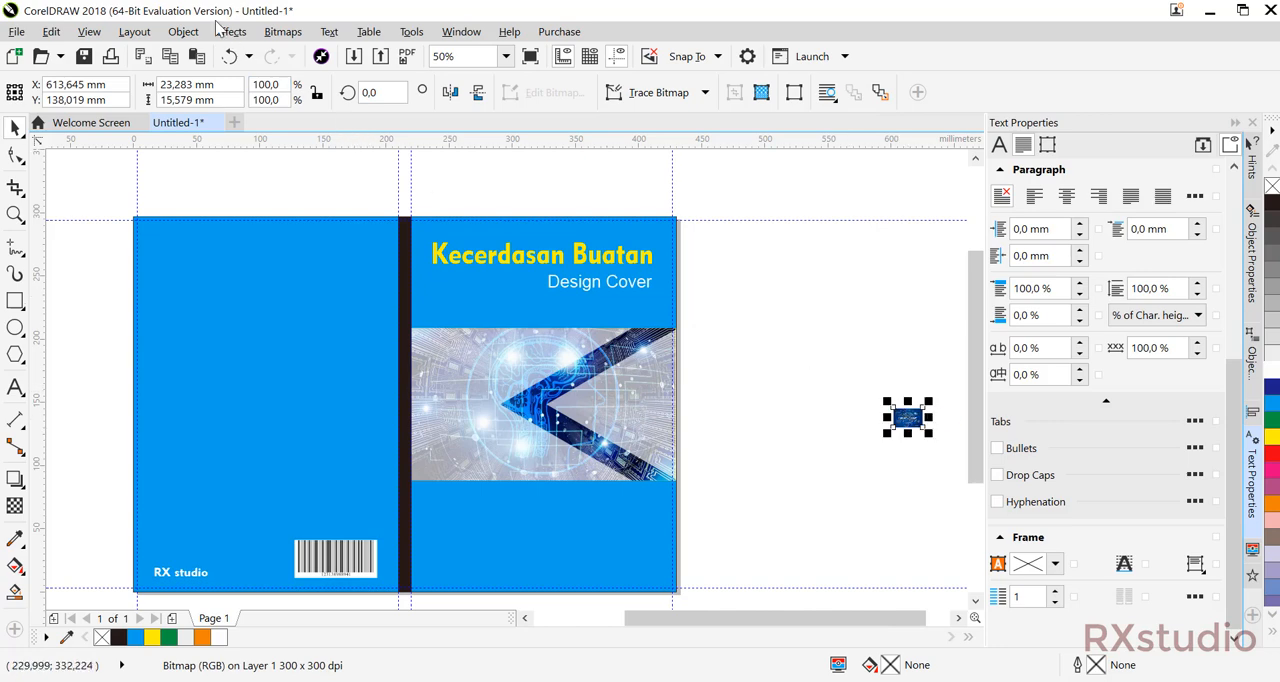
PowerClip the imported technology picture inside the blue back cover rectangle.
{"action": "left_click", "coordinate": [193, 32]}
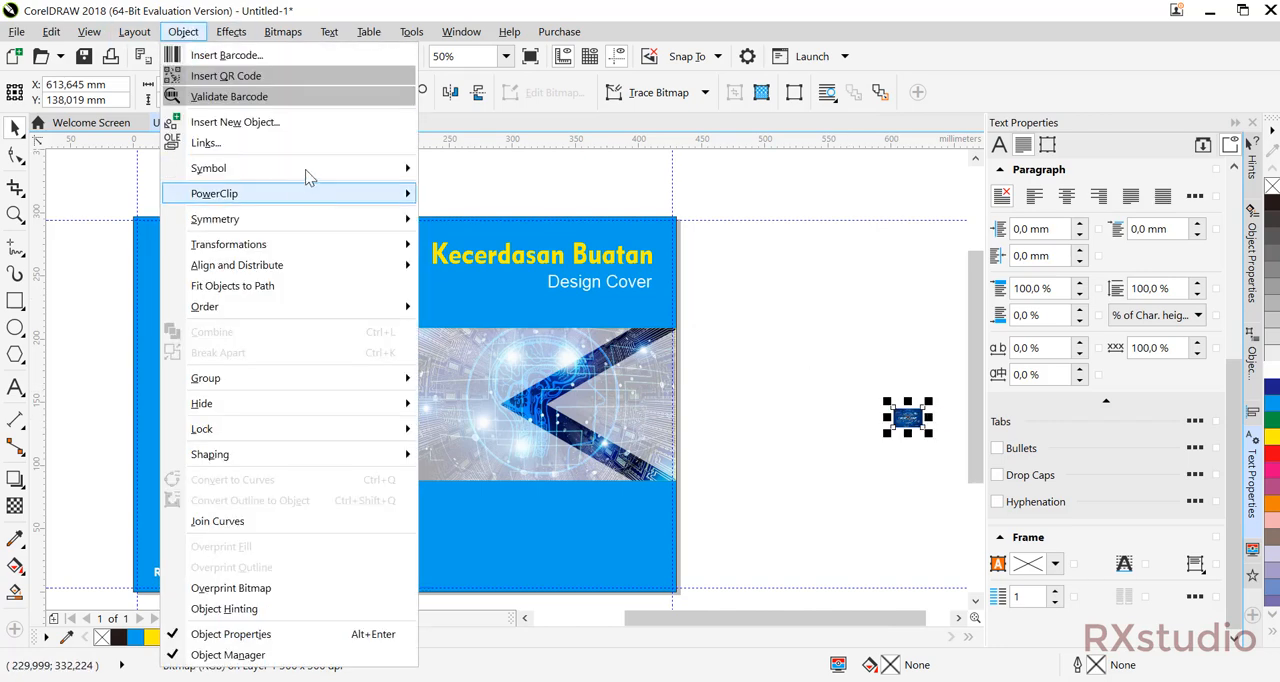
{"action": "mouse_move", "coordinate": [305, 193]}
{"action": "left_click", "coordinate": [450, 198]}
{"action": "left_click", "coordinate": [240, 350]}
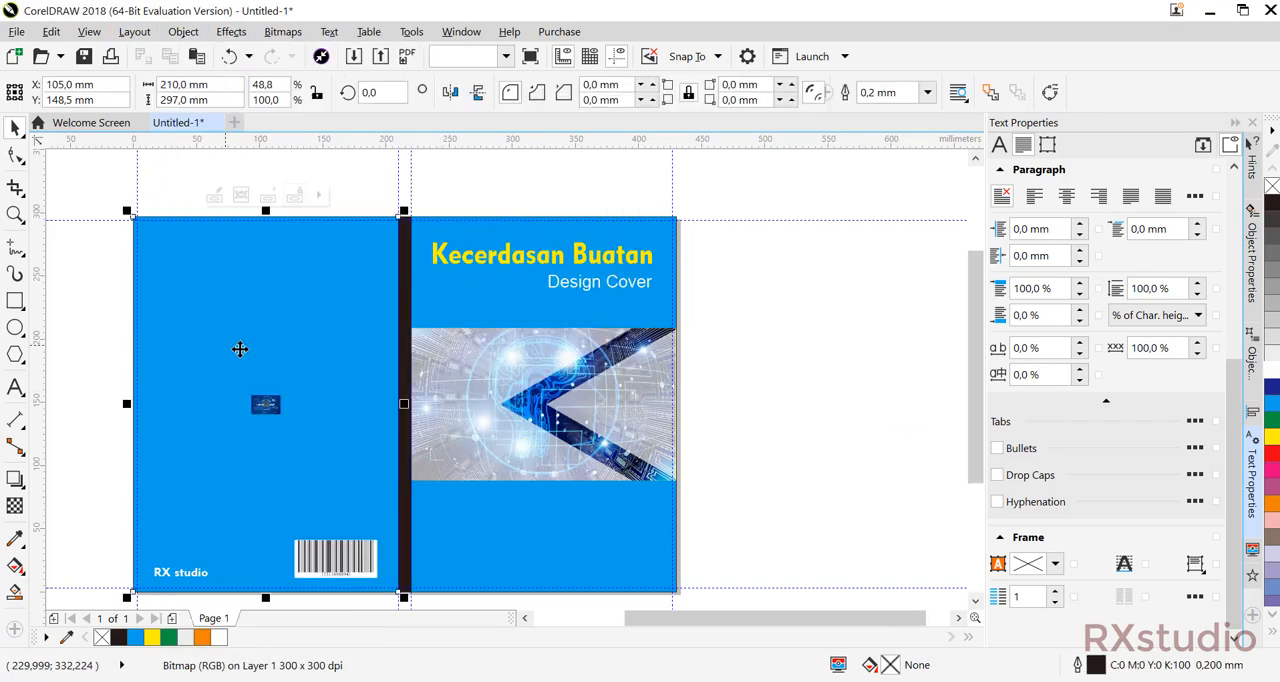
Inside the back cover's PowerClip, enlarge the technology picture to about 211 mm wide, covering the upper part of the cover.
{"action": "double_click", "coordinate": [312, 314]}
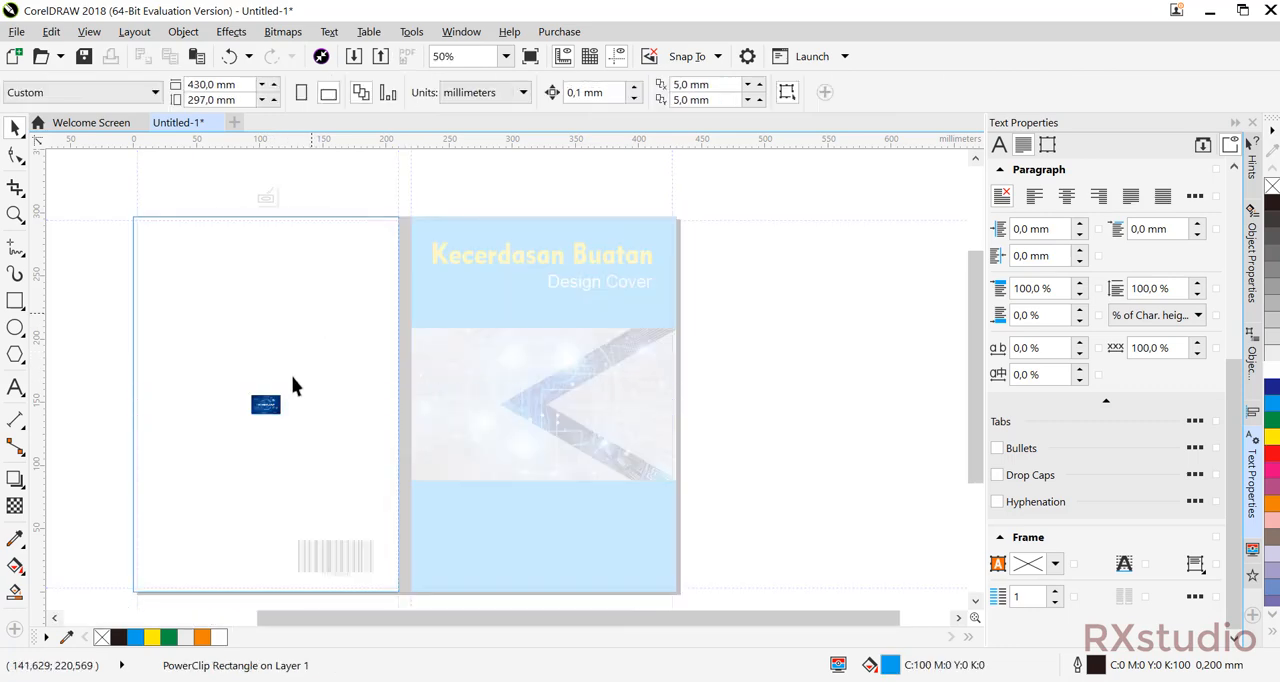
{"action": "left_click_drag", "start_coordinate": [274, 404], "coordinate": [160, 228]}
{"action": "left_click_drag", "start_coordinate": [270, 381], "coordinate": [400, 534]}
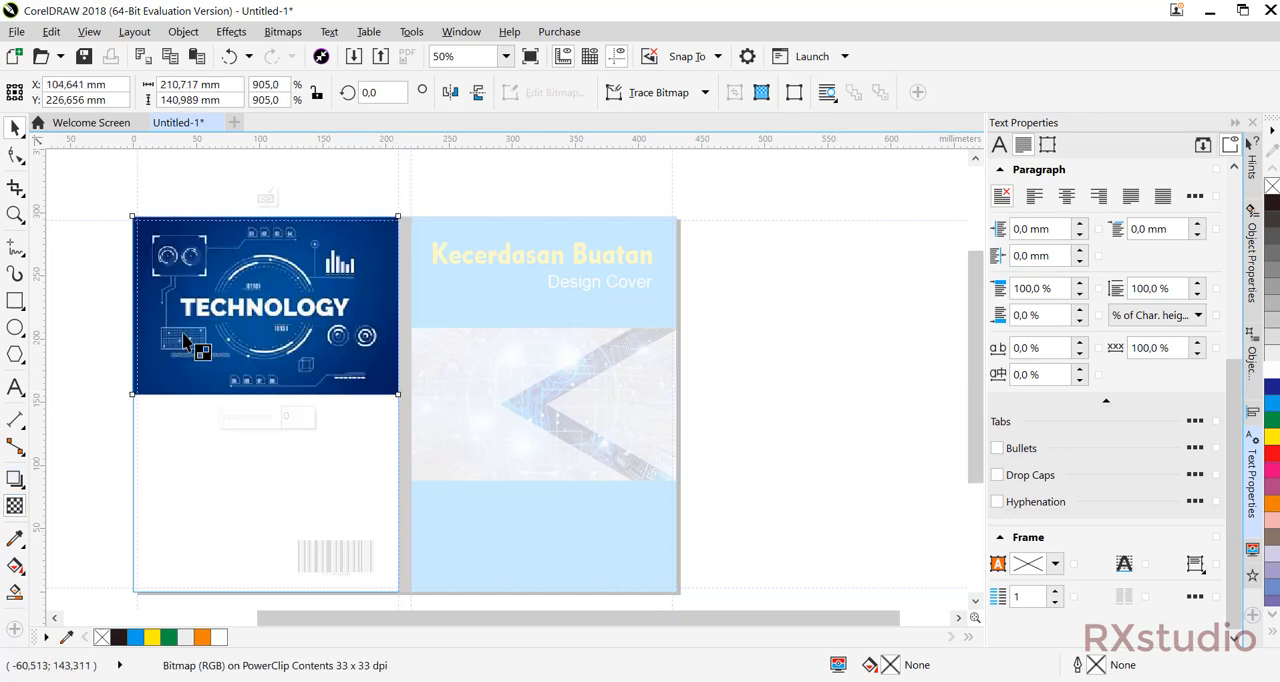
Apply a vertical linear transparency that fades the technology picture out towards its lower edge, and finish editing the PowerClip.
{"action": "left_click", "coordinate": [15, 505]}
{"action": "left_click_drag", "start_coordinate": [227, 188], "coordinate": [227, 394]}
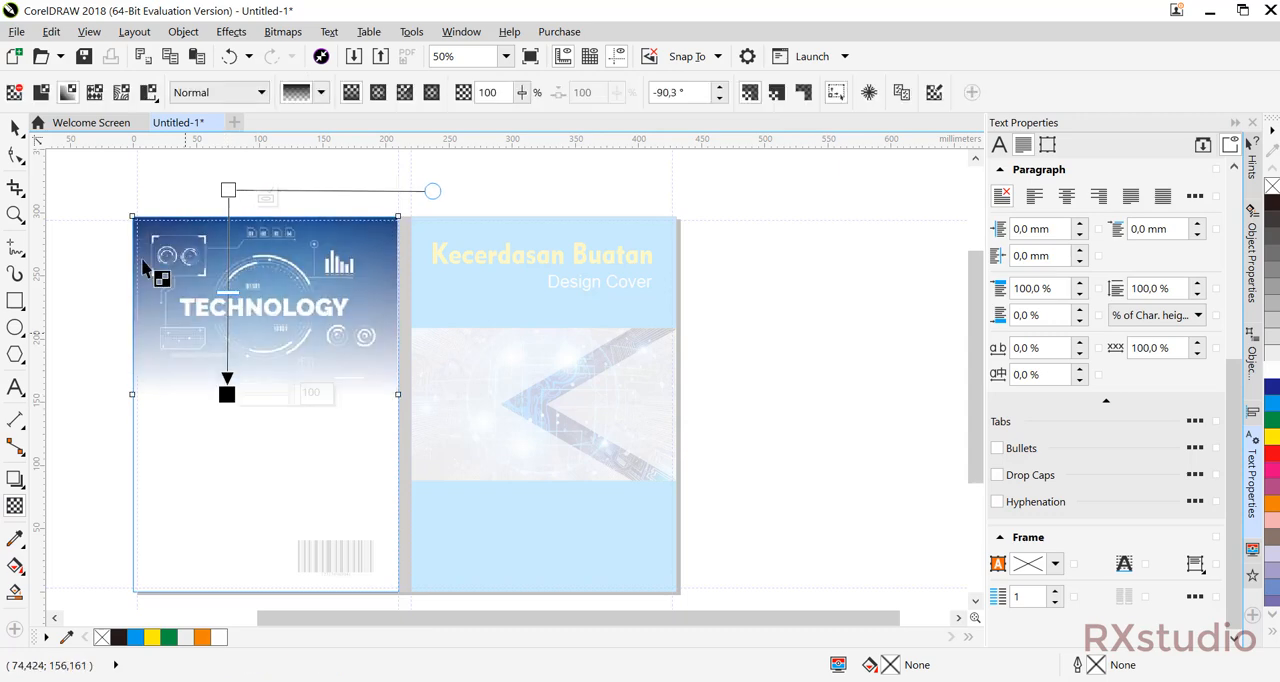
{"action": "left_click", "coordinate": [14, 128]}
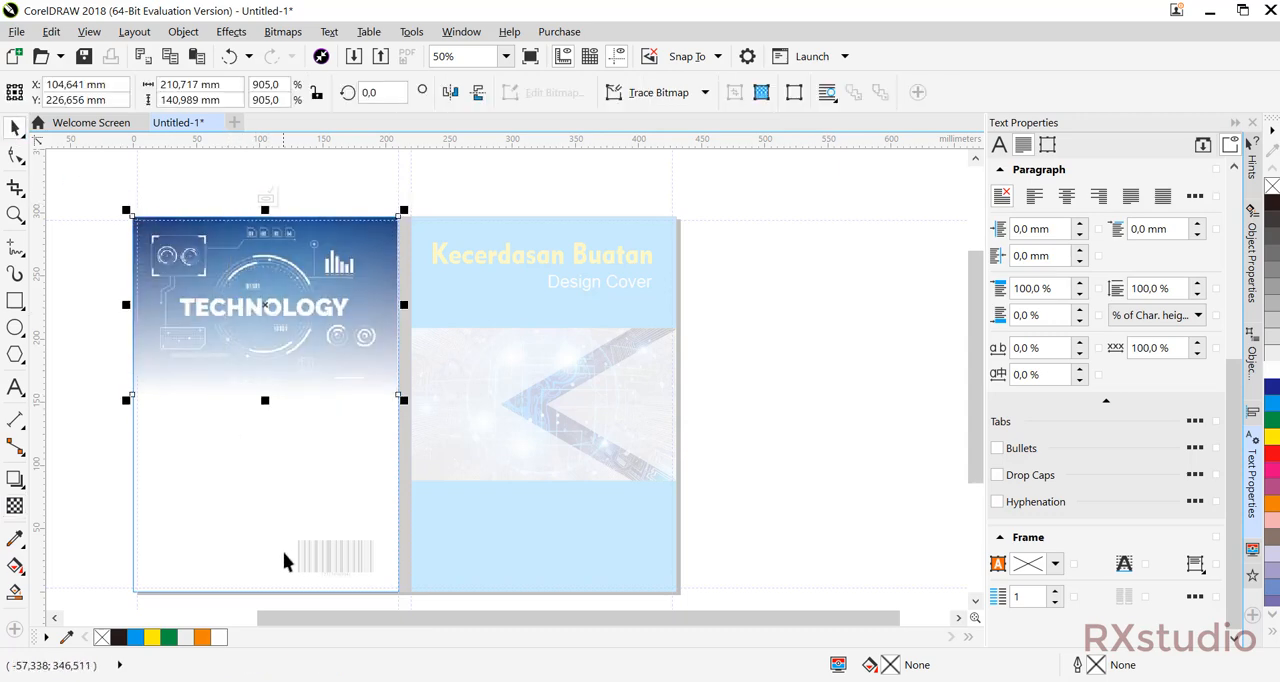
{"action": "left_click", "coordinate": [268, 196]}
{"action": "left_click", "coordinate": [799, 219]}
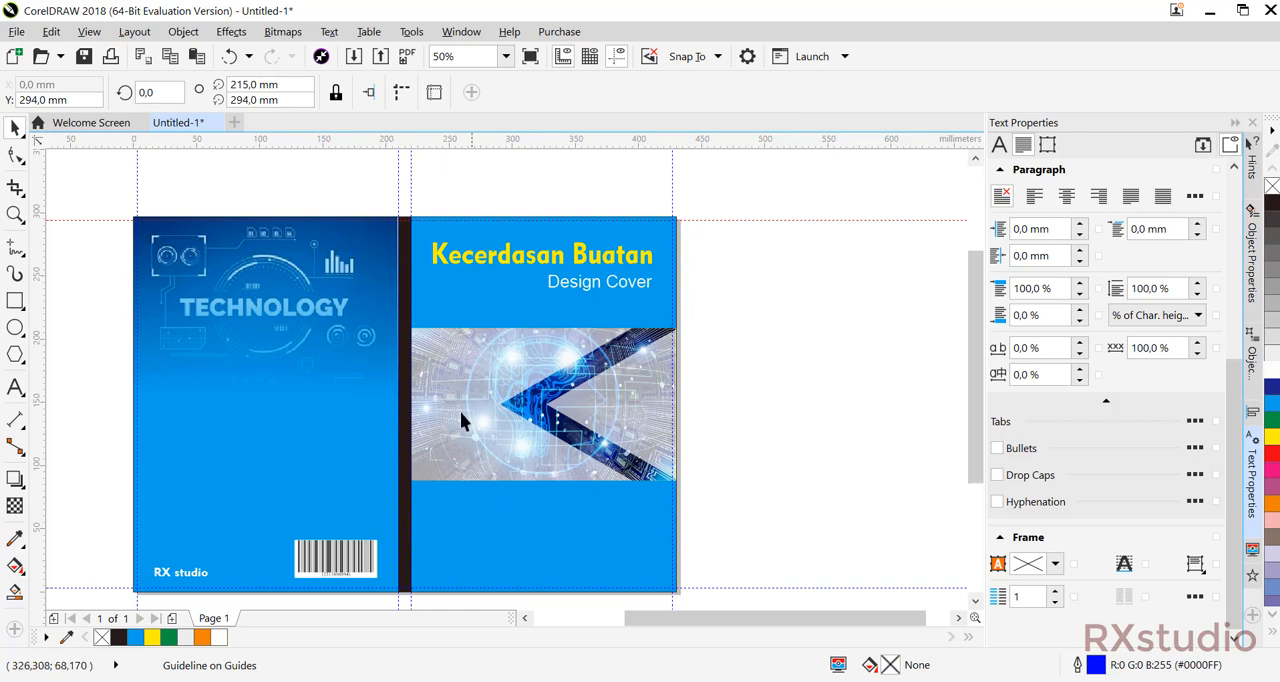
Inside the back cover's PowerClip, enlarge the technology picture to about 216 mm wide and finish editing the contents.
{"action": "left_click", "coordinate": [363, 384]}
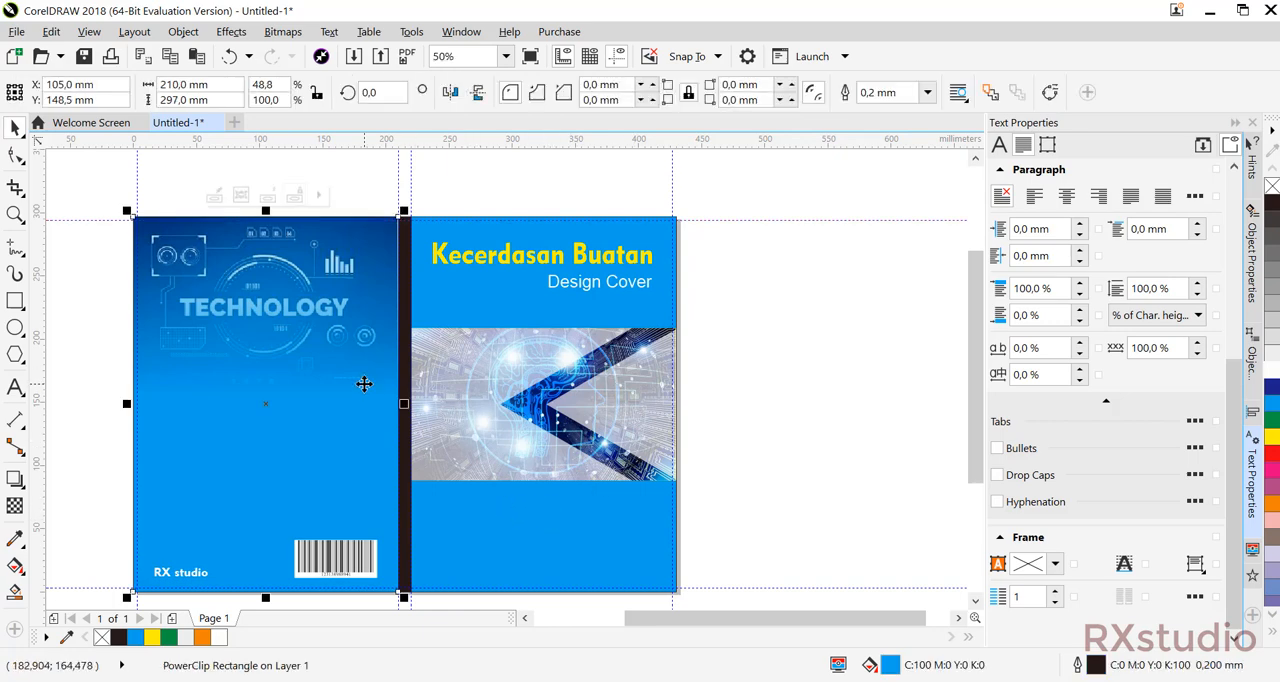
{"action": "double_click", "coordinate": [363, 384]}
{"action": "left_click", "coordinate": [366, 357]}
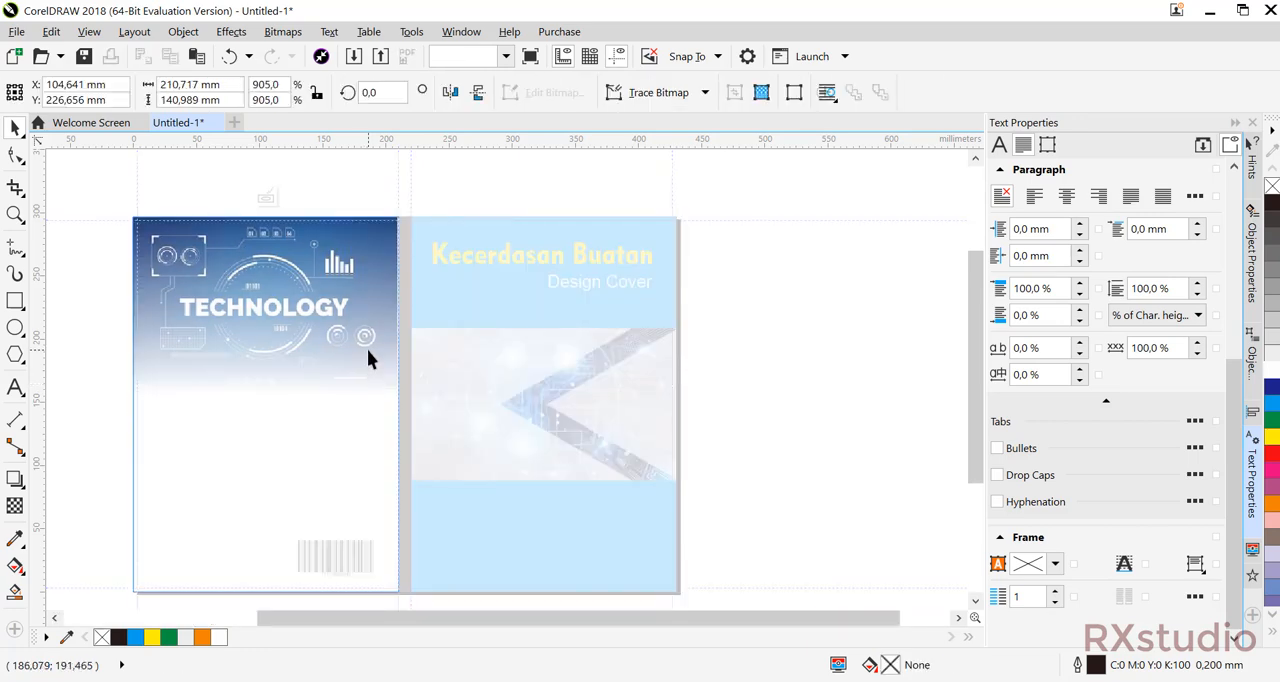
{"action": "left_click_drag", "start_coordinate": [406, 403], "coordinate": [407, 410]}
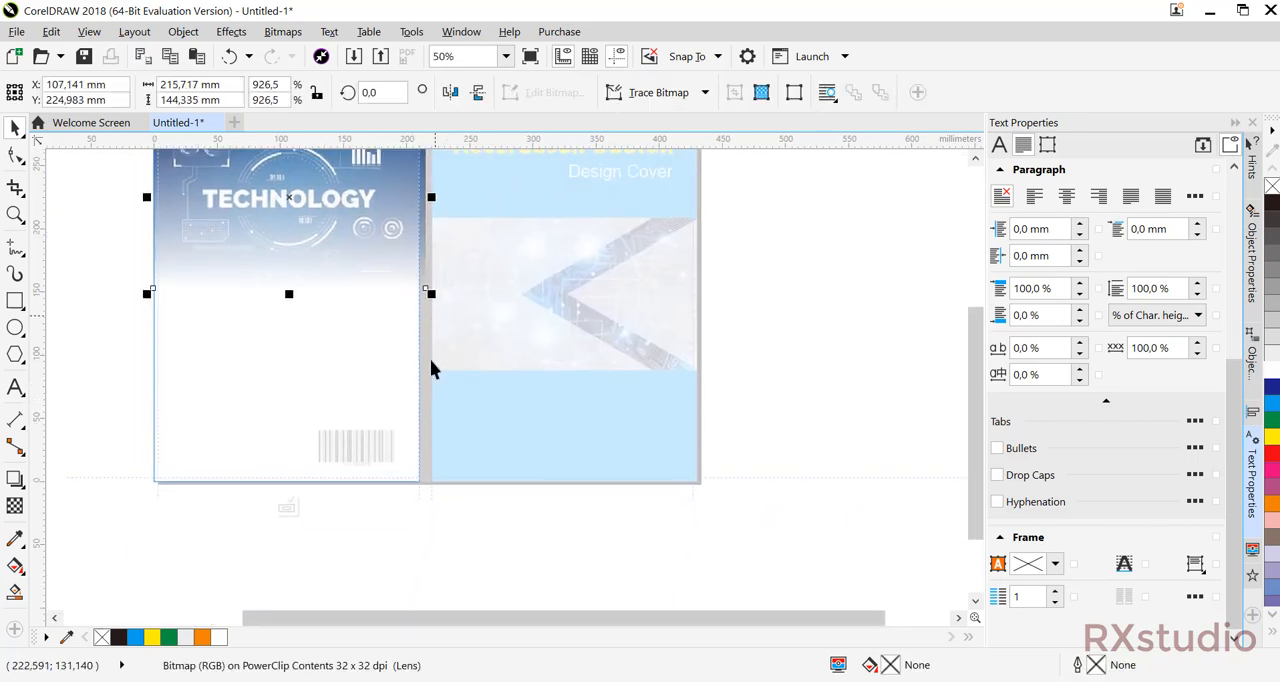
{"action": "left_click", "coordinate": [286, 506]}
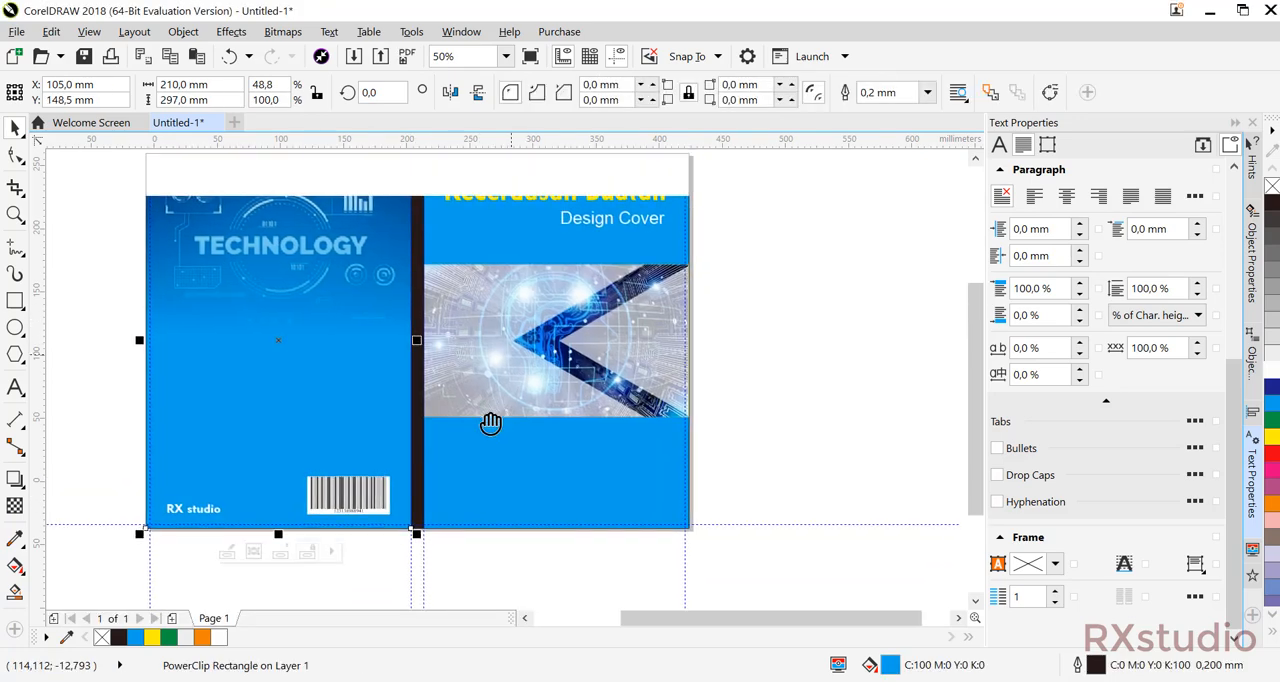
Remove the outlines from the back cover, spine and front cover rectangles by setting their outline width to None.
{"action": "left_click", "coordinate": [927, 96]}
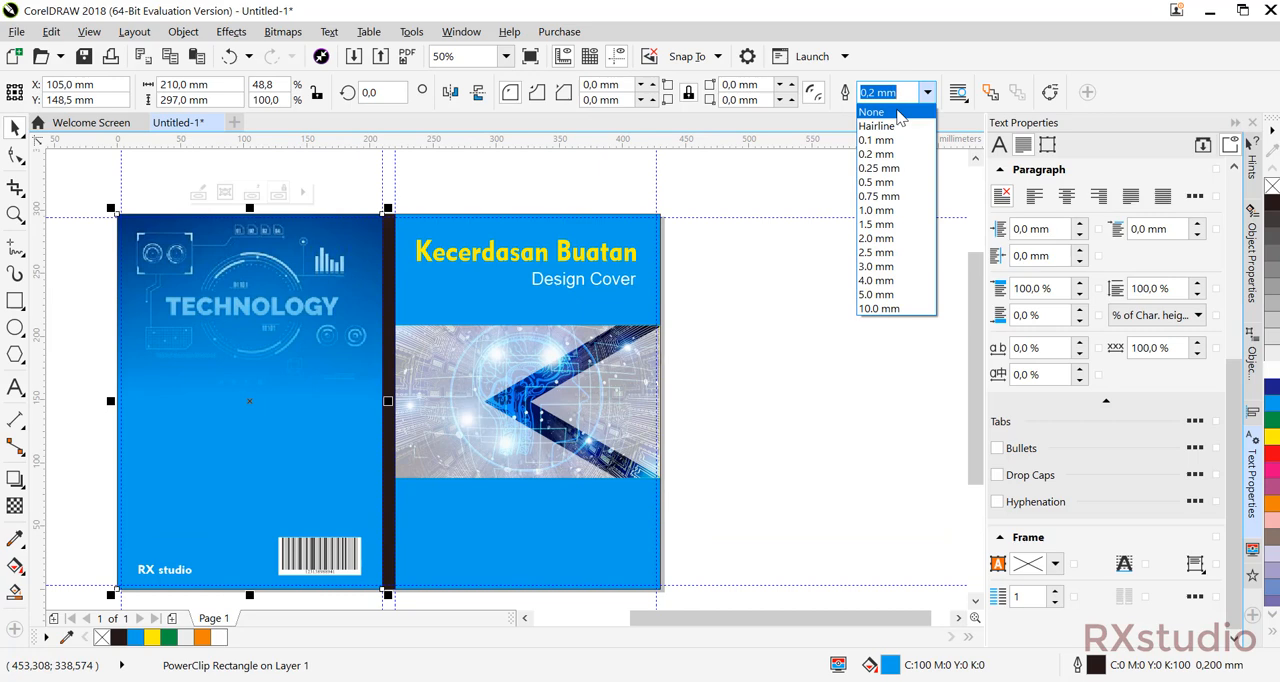
{"action": "key", "text": "Escape"}
{"action": "left_click", "coordinate": [390, 268]}
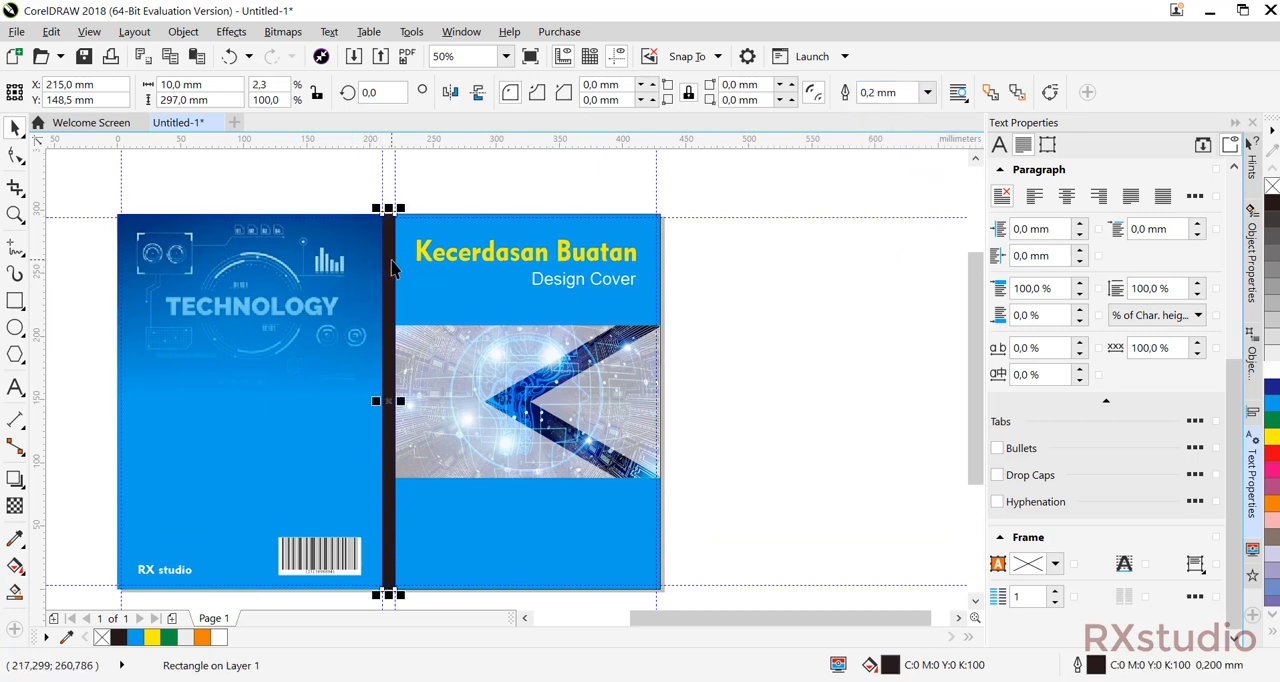
{"action": "left_click", "coordinate": [927, 95]}
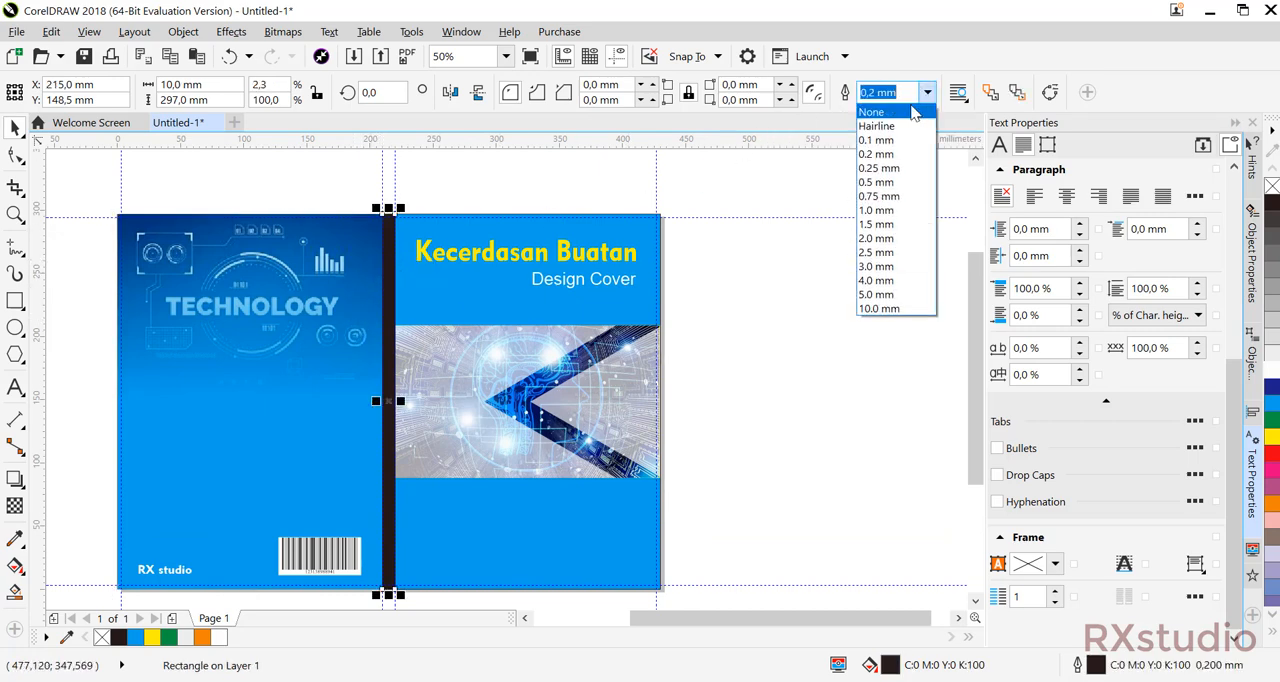
{"action": "key", "text": "Escape"}
{"action": "left_click", "coordinate": [660, 237]}
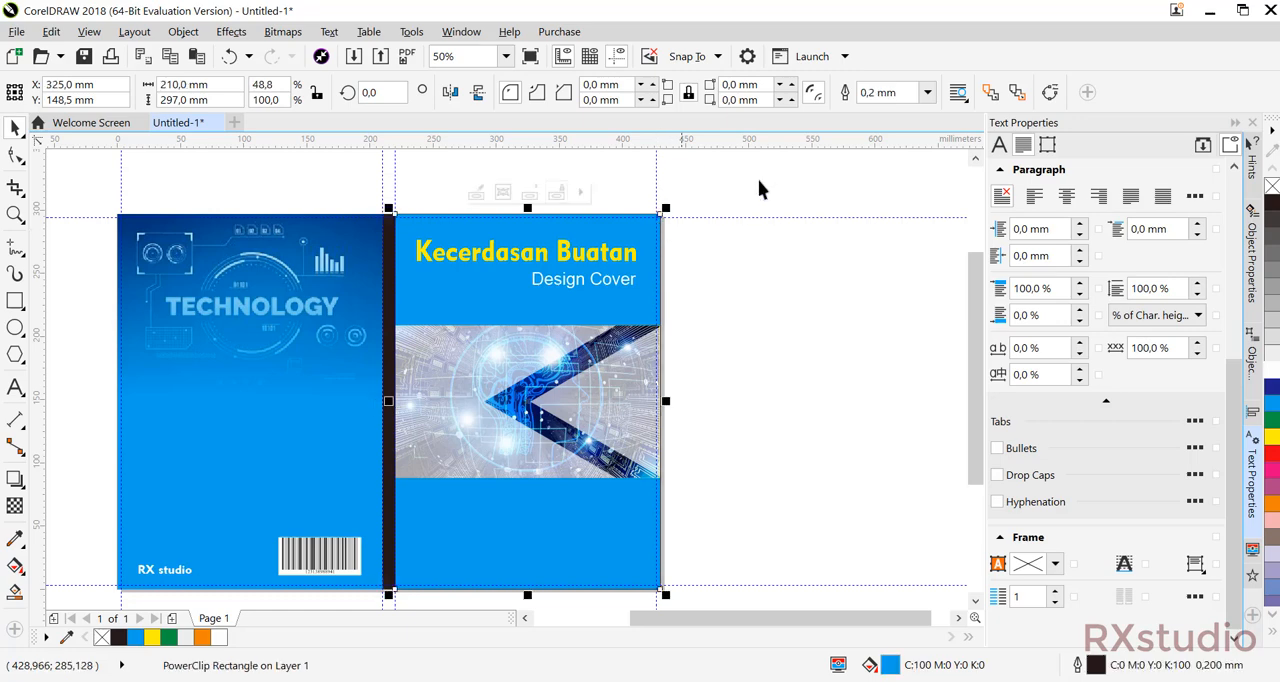
{"action": "left_click", "coordinate": [930, 96]}
{"action": "left_click", "coordinate": [917, 115]}
{"action": "left_click", "coordinate": [843, 276]}
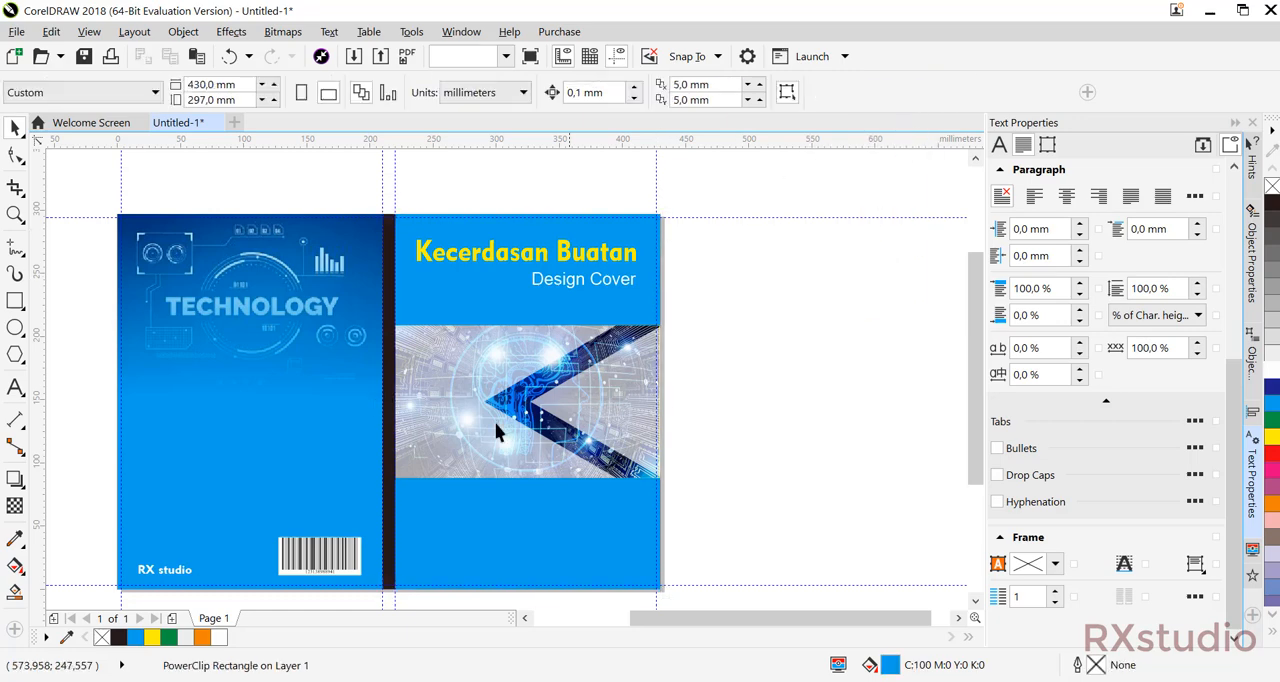
{"action": "left_click", "coordinate": [389, 417]}
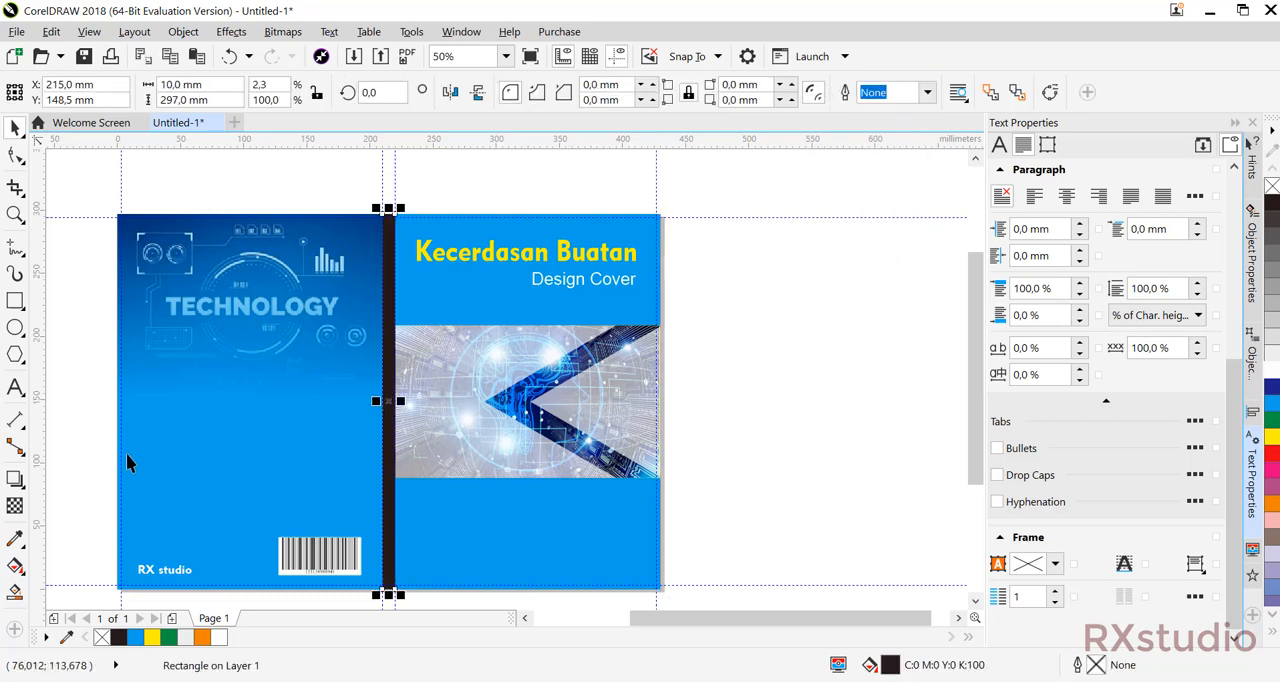
Add the author's full name as bold 24 pt Arial artistic text in the blank area beside the front cover.
{"action": "left_click", "coordinate": [15, 387]}
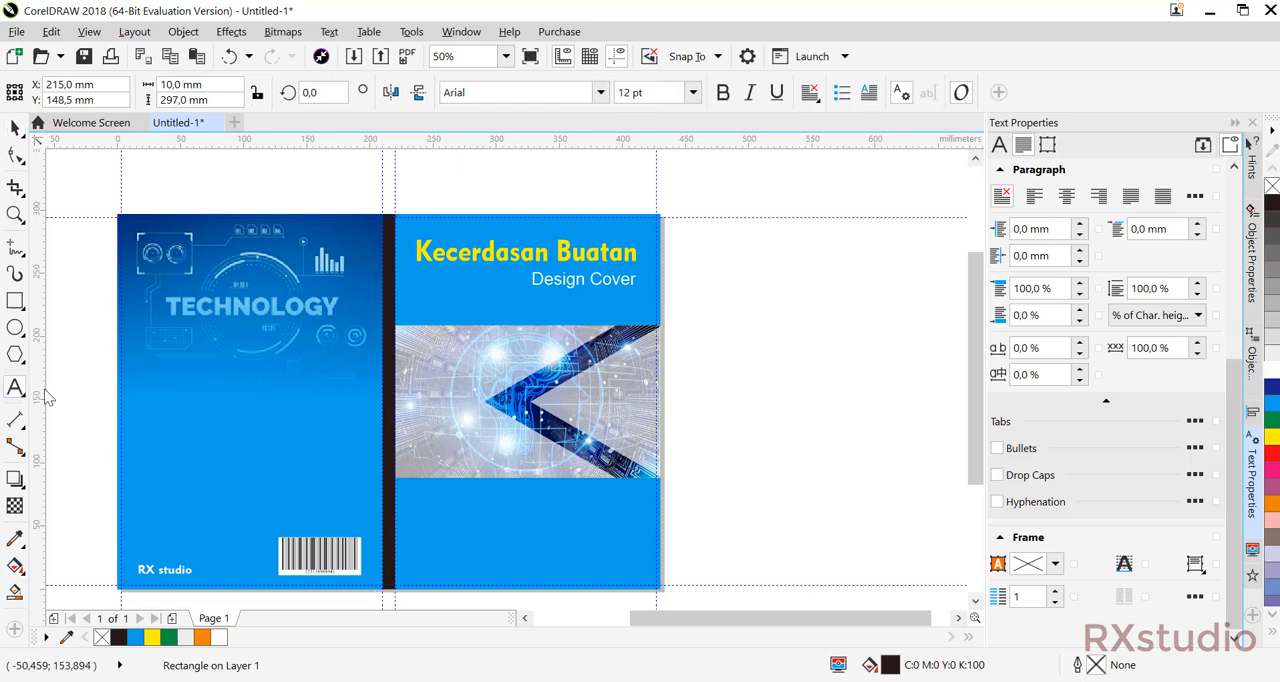
{"action": "left_click", "coordinate": [795, 350]}
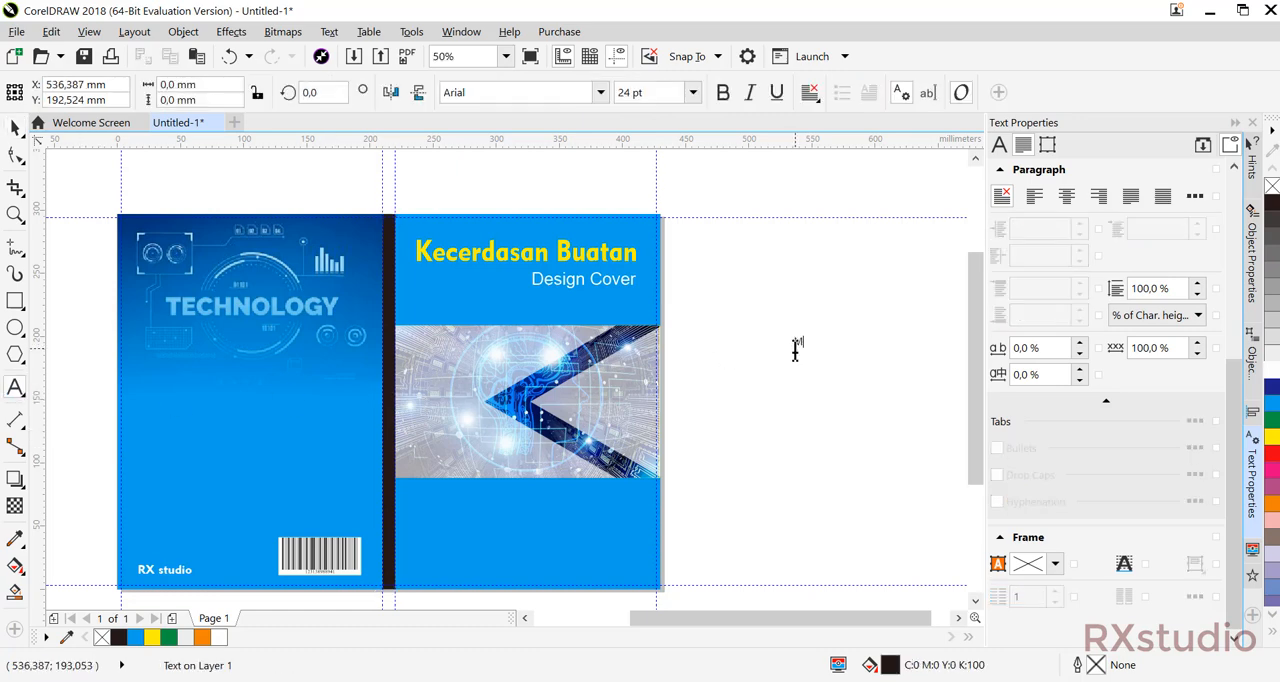
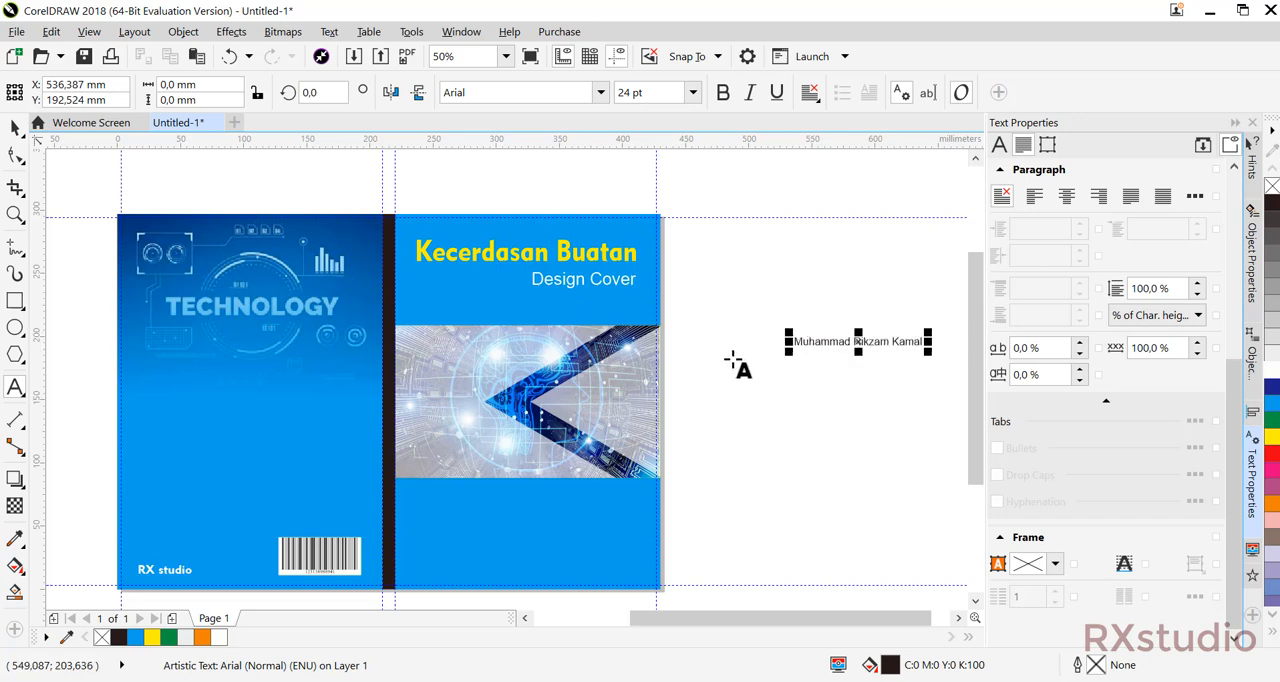
{"action": "left_click", "coordinate": [14, 127]}
{"action": "left_click", "coordinate": [860, 341]}
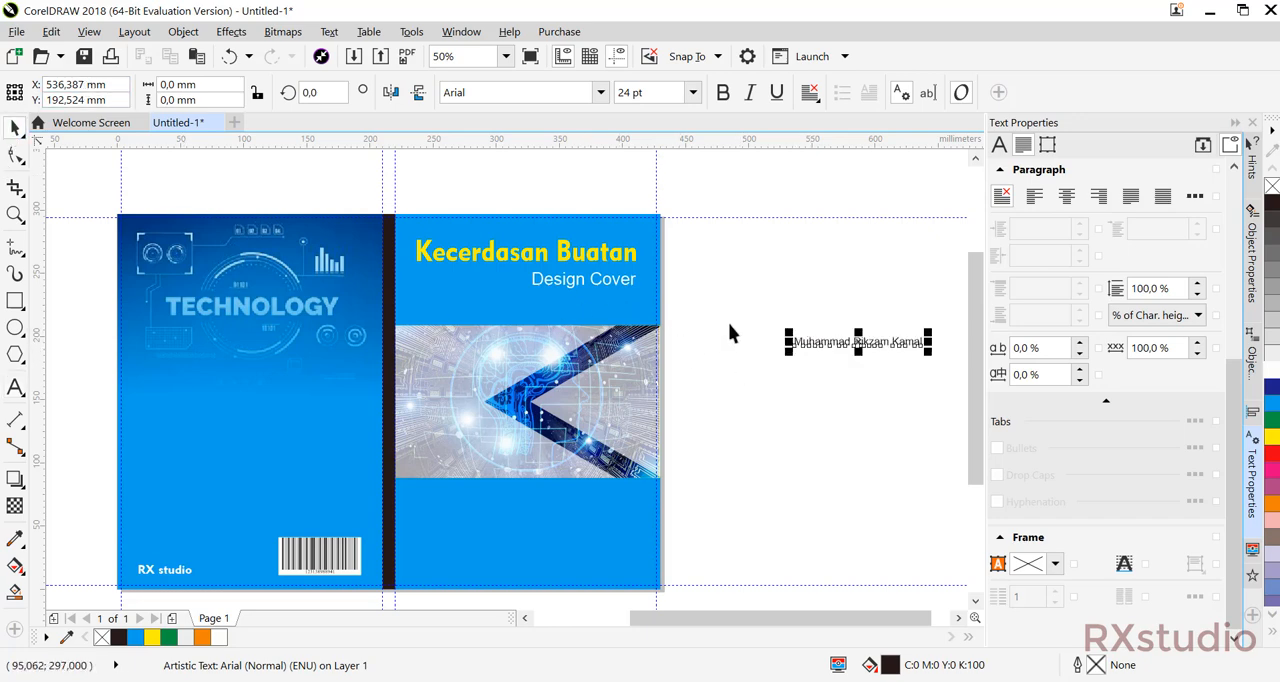
{"action": "left_click_drag", "start_coordinate": [848, 347], "coordinate": [800, 365]}
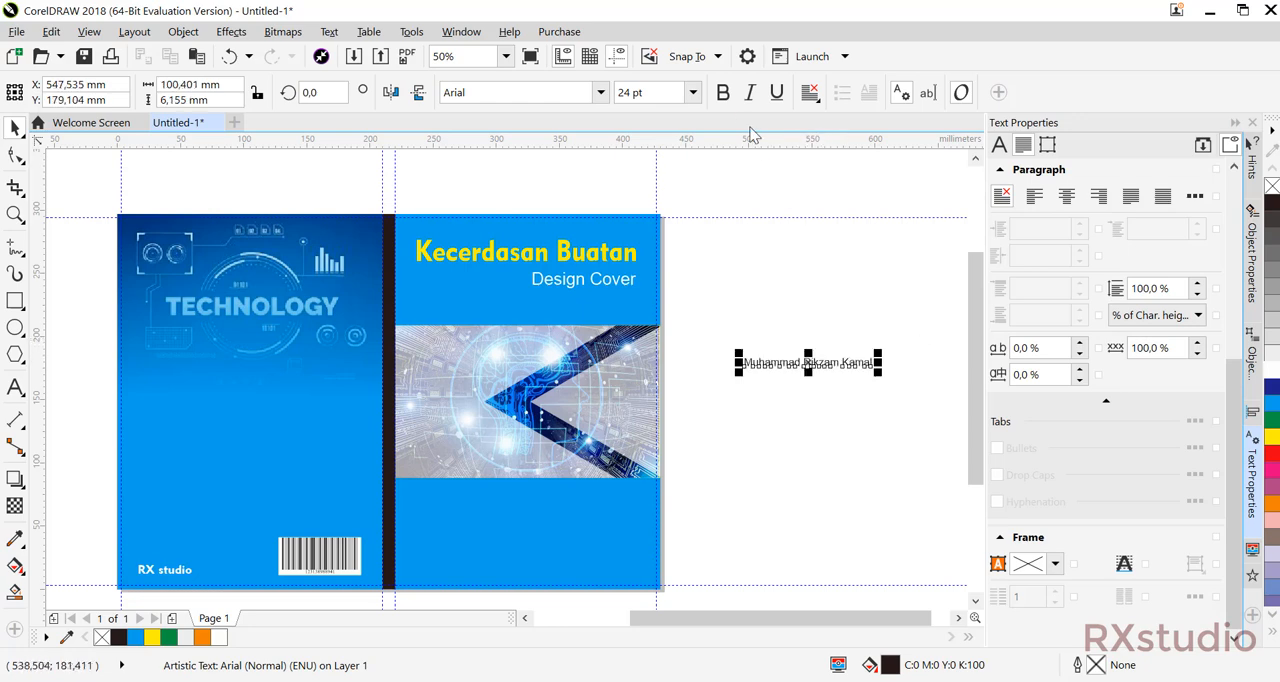
{"action": "key", "text": "ctrl+b"}
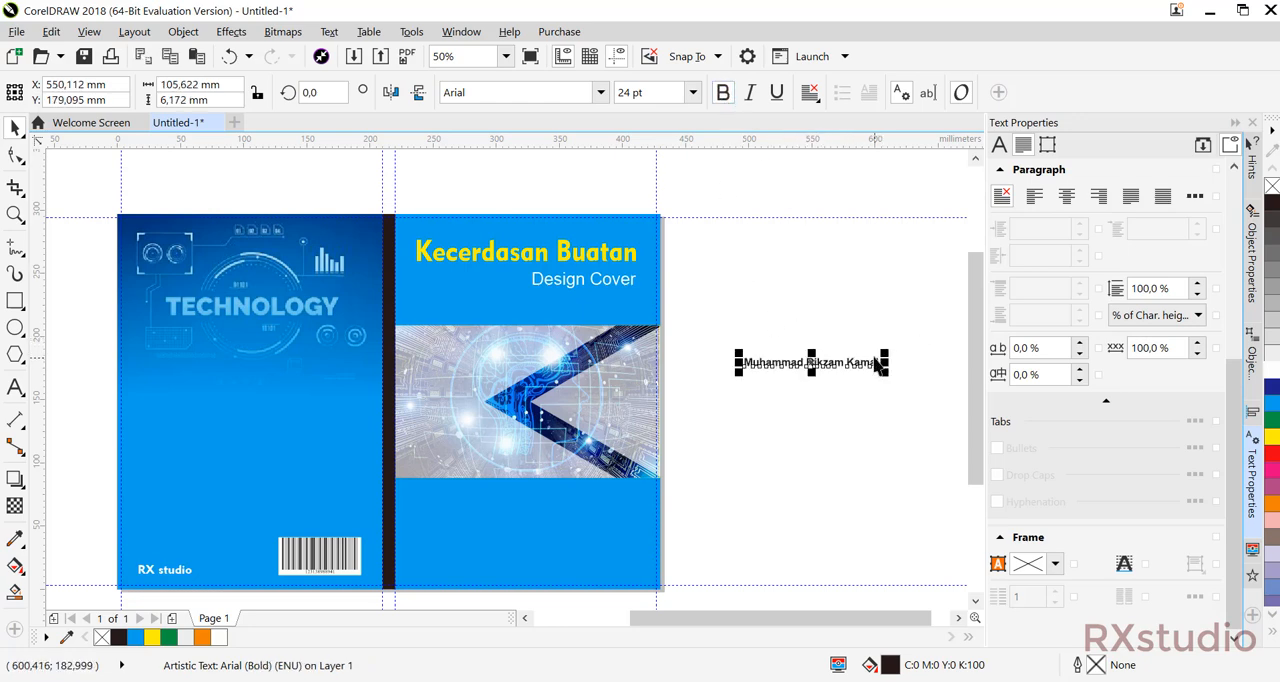
Rotate the author's name to 270 degrees so it reads vertically downwards.
{"action": "left_click", "coordinate": [876, 354]}
{"action": "left_click", "coordinate": [867, 362]}
{"action": "left_click", "coordinate": [867, 362]}
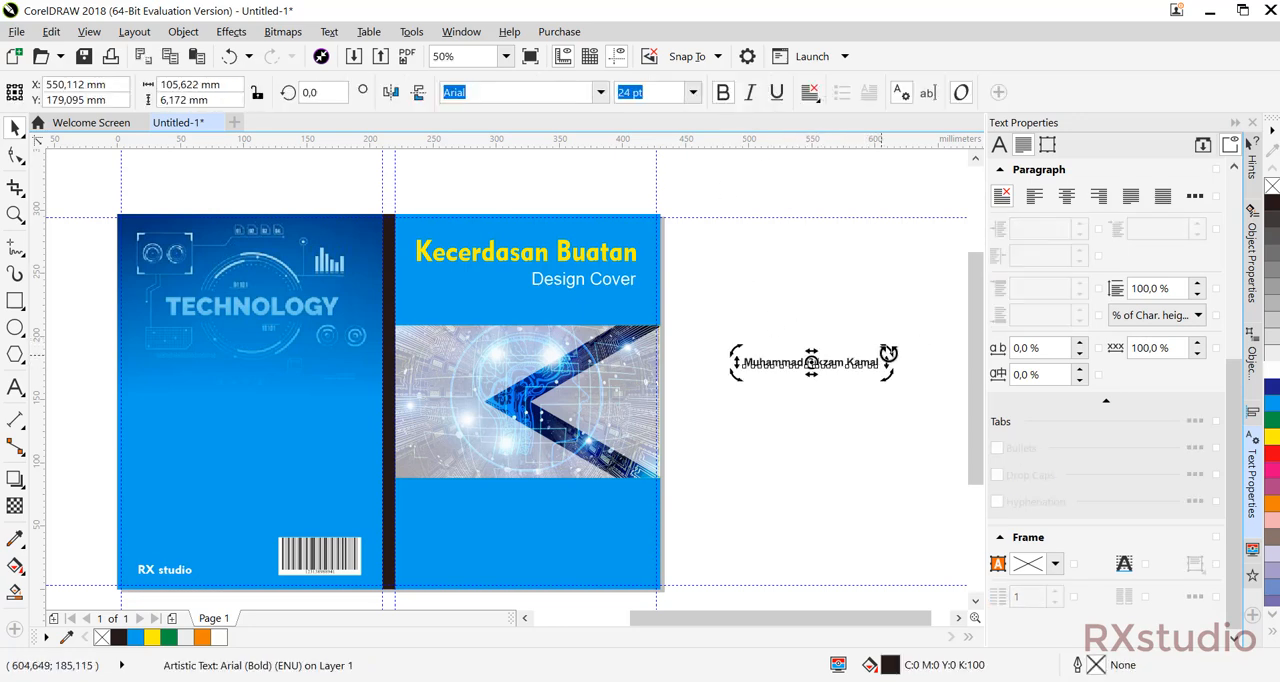
{"action": "left_click_drag", "start_coordinate": [884, 354], "coordinate": [823, 497]}
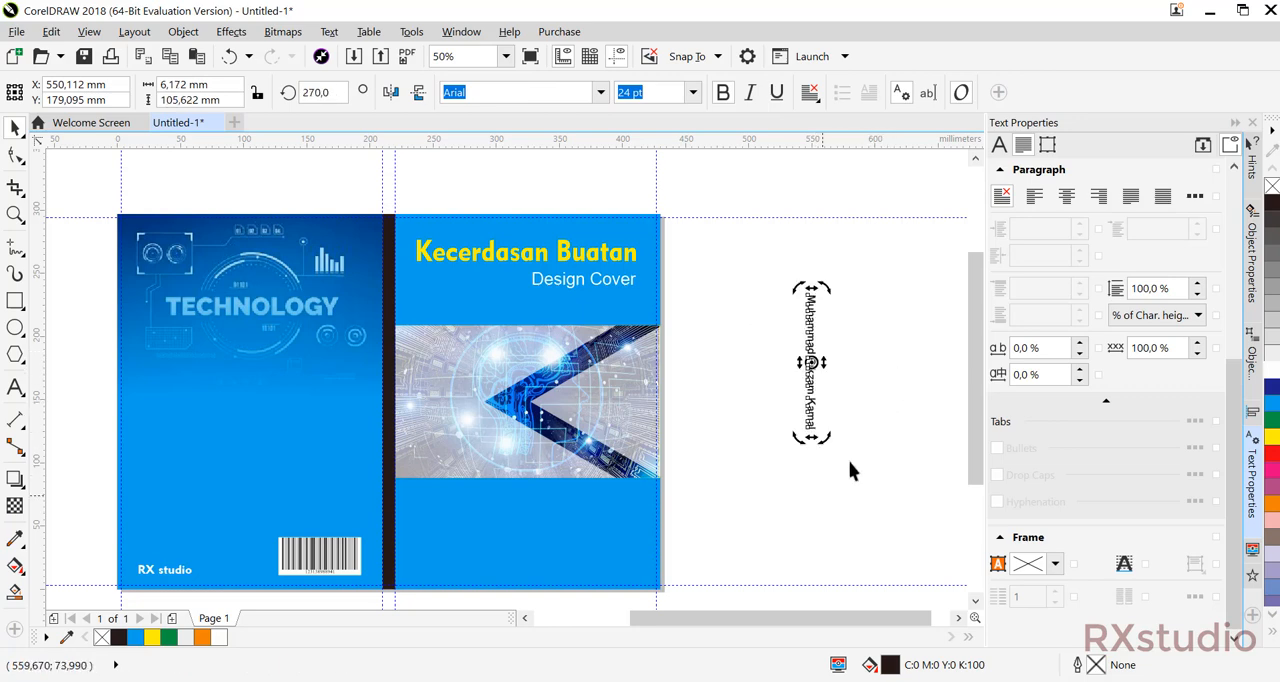
{"action": "left_click", "coordinate": [835, 368]}
Fill the vertical author's name with white and centre it horizontally and vertically on the black spine.
{"action": "left_click", "coordinate": [812, 348]}
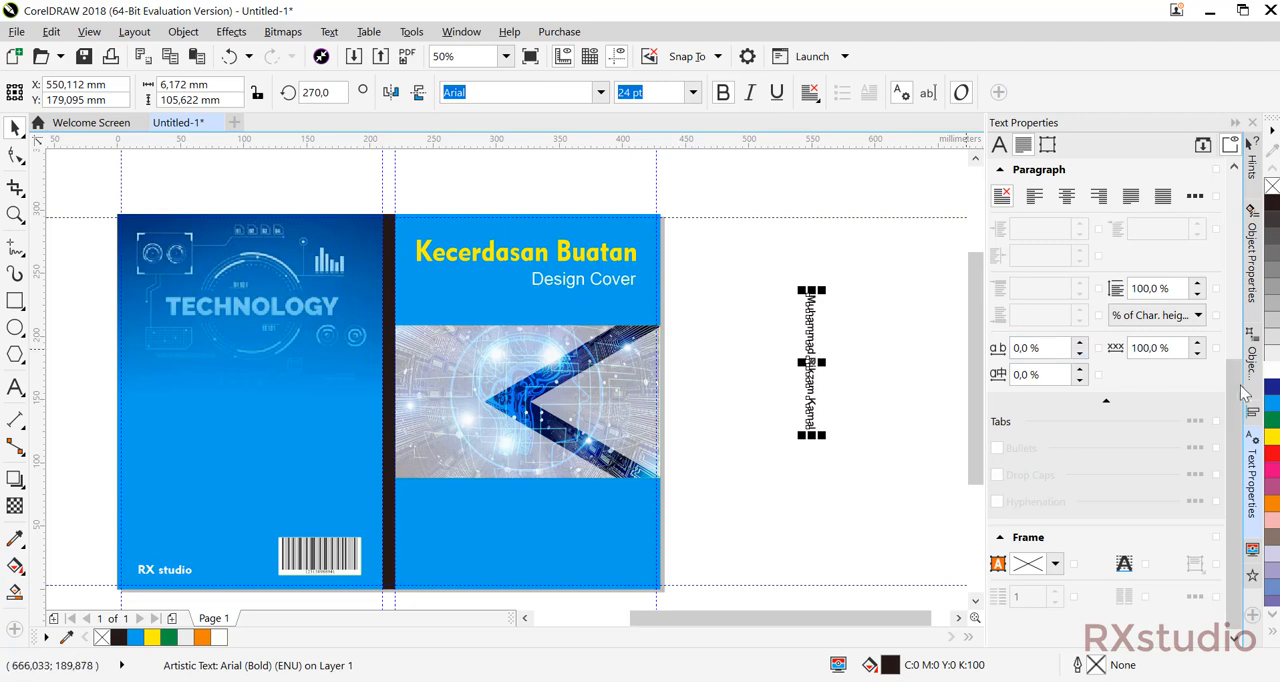
{"action": "left_click", "coordinate": [1273, 375]}
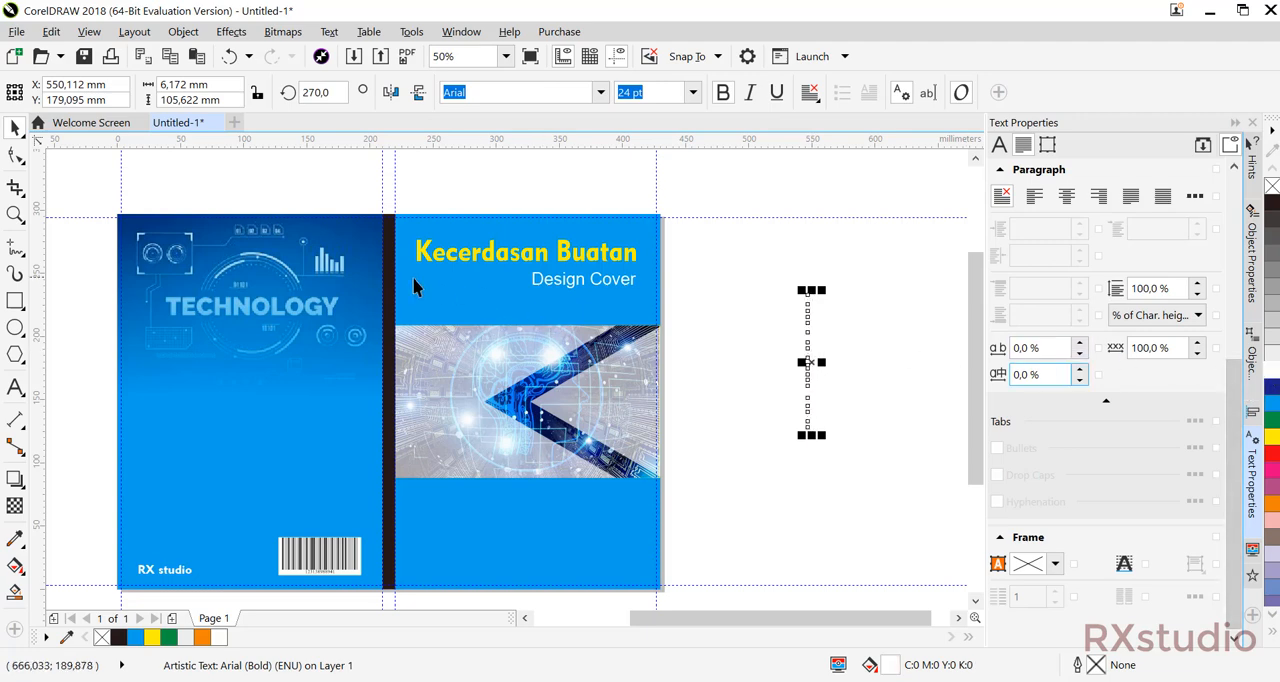
{"action": "left_click", "coordinate": [390, 289], "text": "shift"}
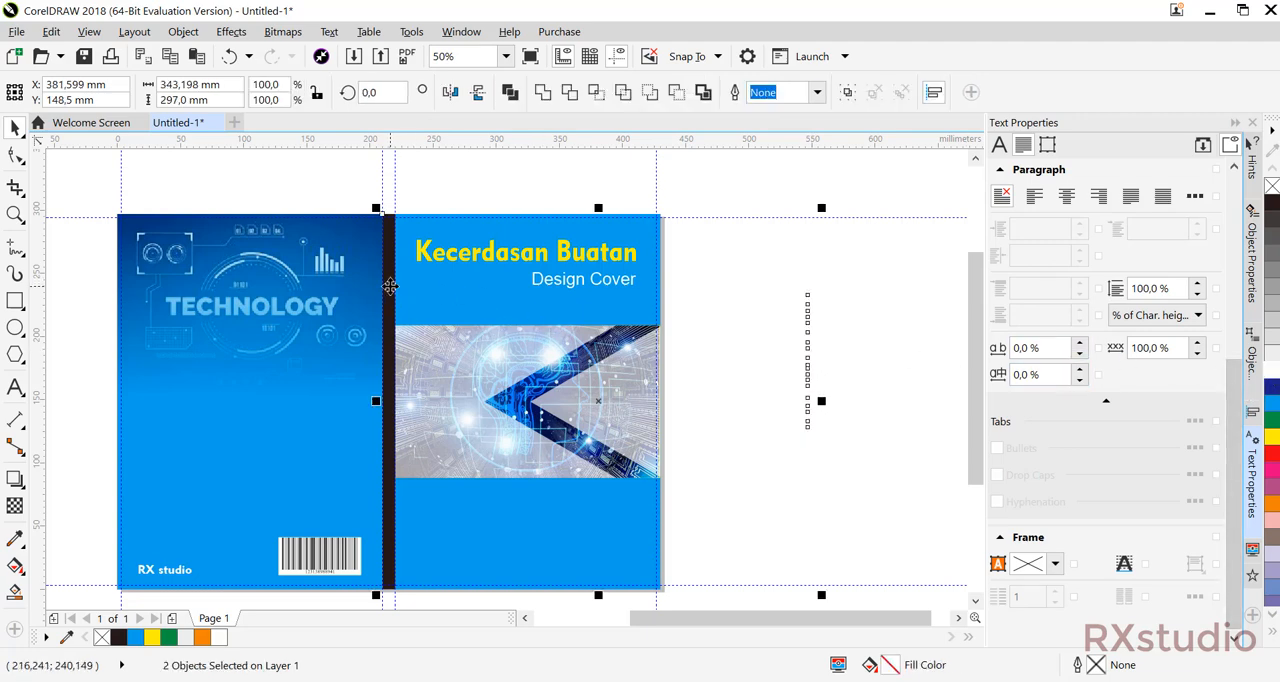
{"action": "key", "text": "c"}
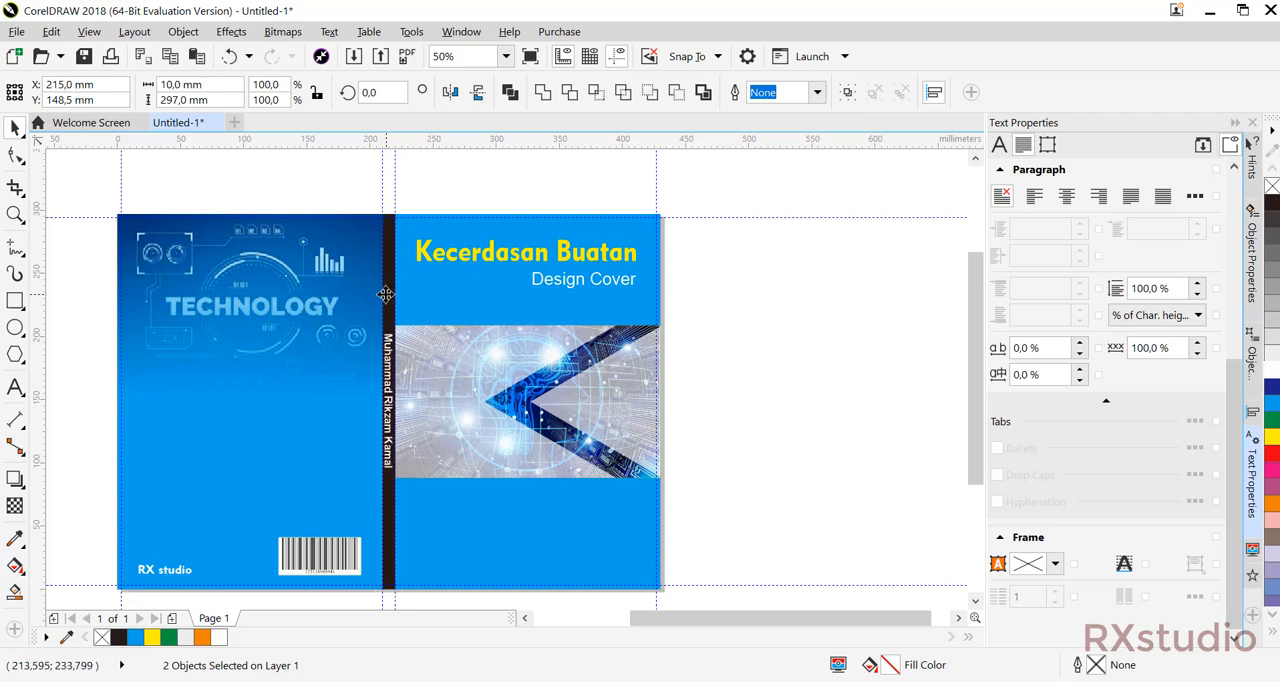
{"action": "left_click", "coordinate": [713, 375]}
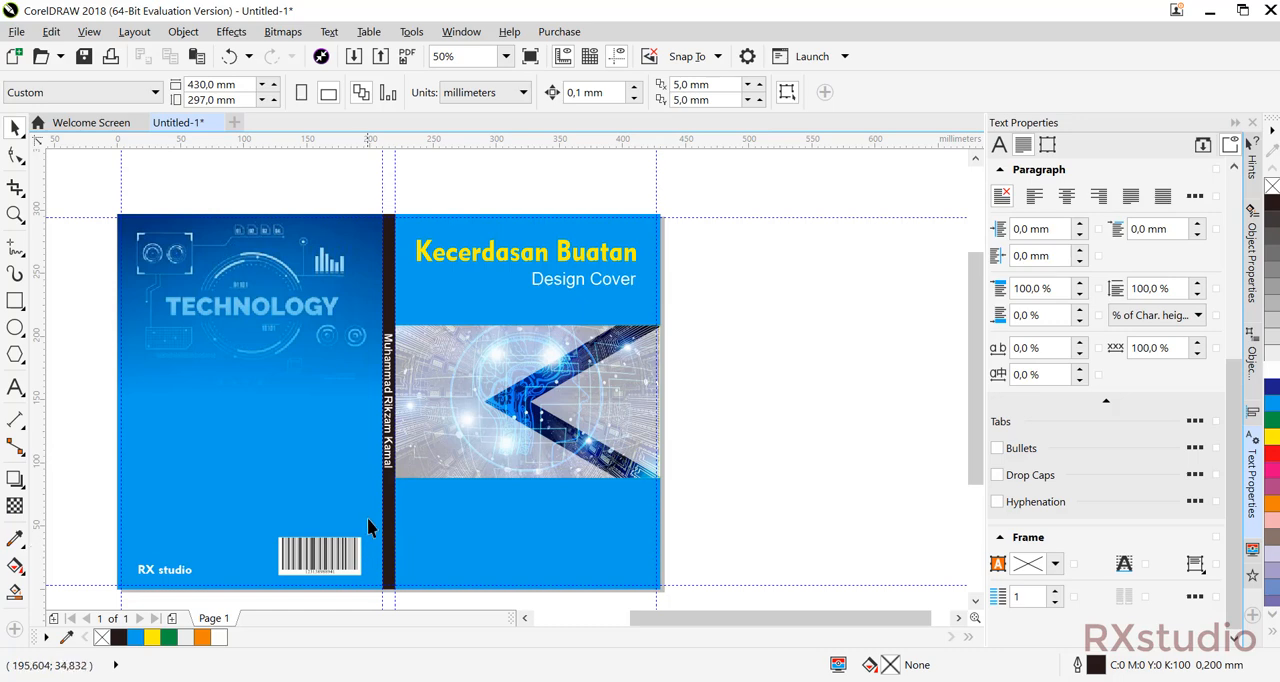
Add "Cover Design" as 24 pt Arial artistic text in the blank area beside the front cover and rotate it to 270 degrees.
{"action": "left_click", "coordinate": [10, 389]}
{"action": "left_click", "coordinate": [781, 433]}
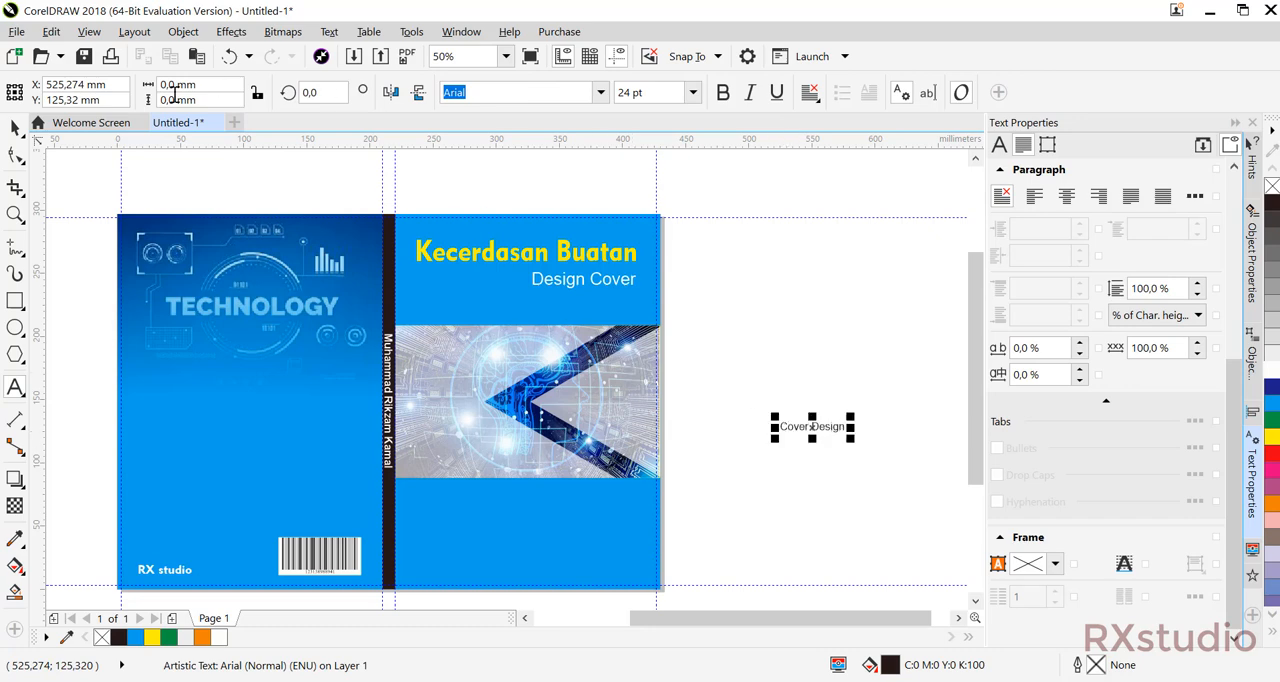
{"action": "left_click", "coordinate": [15, 129]}
{"action": "left_click", "coordinate": [900, 385]}
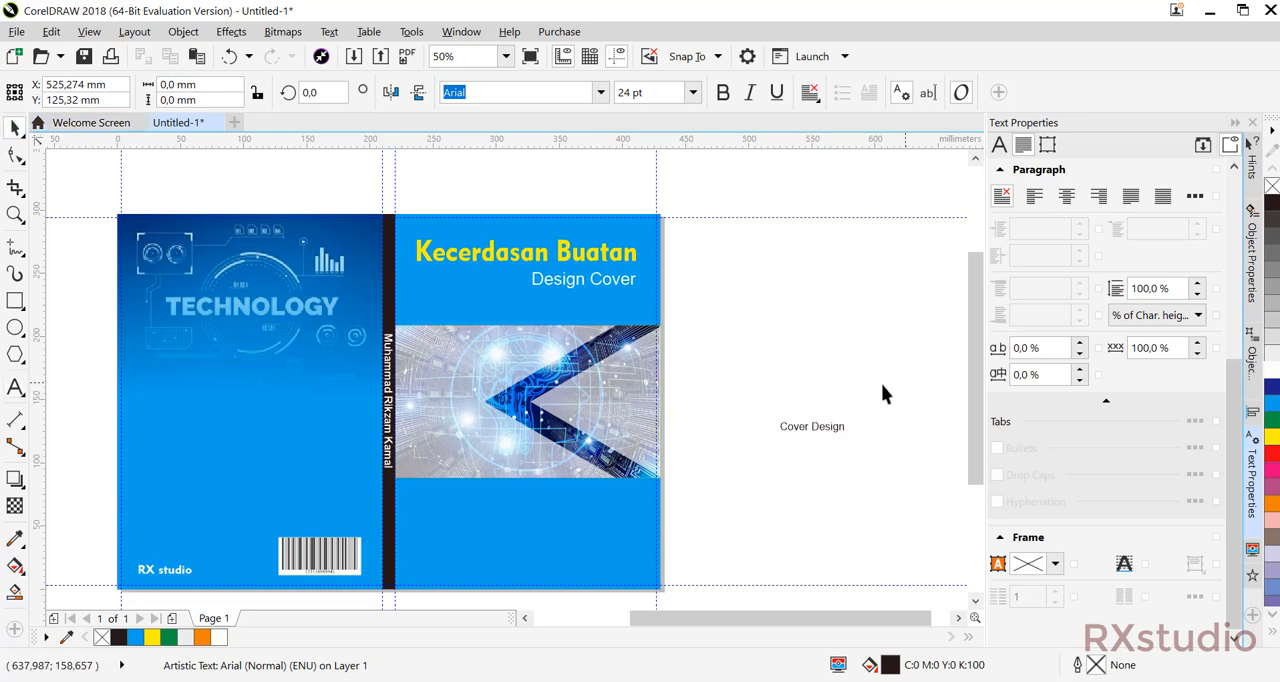
{"action": "left_click", "coordinate": [836, 427]}
{"action": "left_click", "coordinate": [836, 427]}
{"action": "left_click_drag", "start_coordinate": [858, 418], "coordinate": [830, 496]}
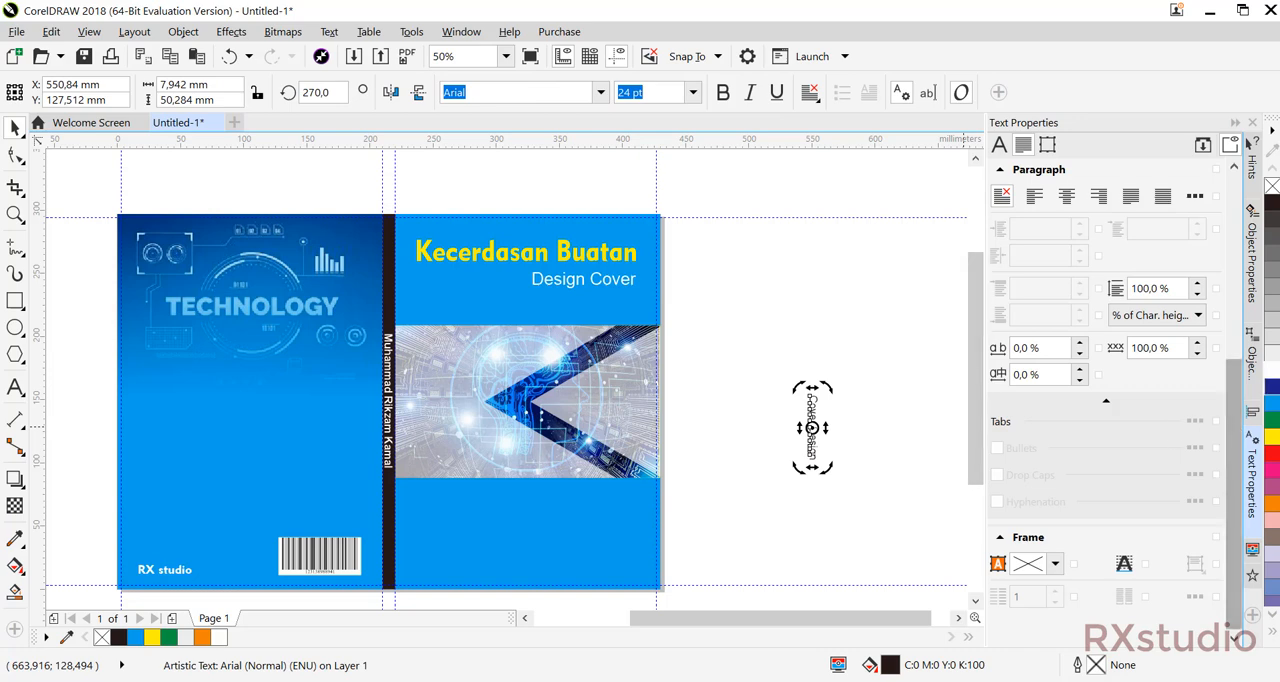
Fill the vertical "Cover Design" text with yellow and centre it horizontally on the black spine.
{"action": "left_click", "coordinate": [1272, 366]}
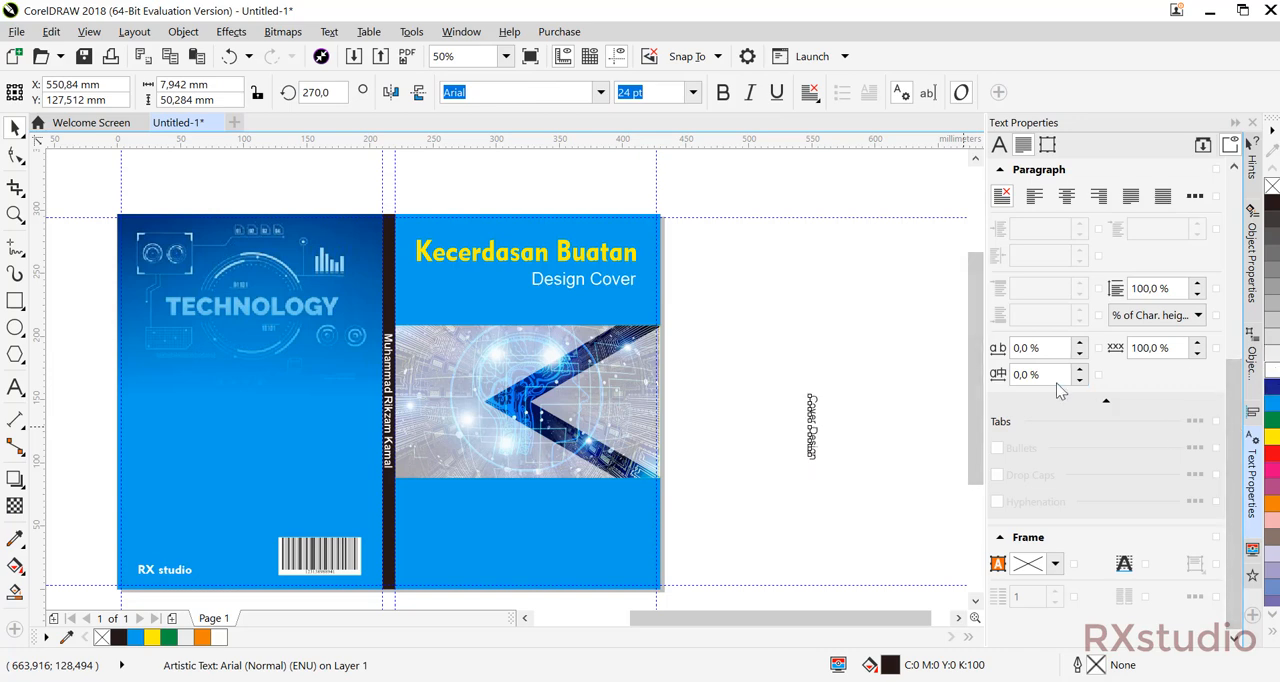
{"action": "left_click", "coordinate": [1272, 436]}
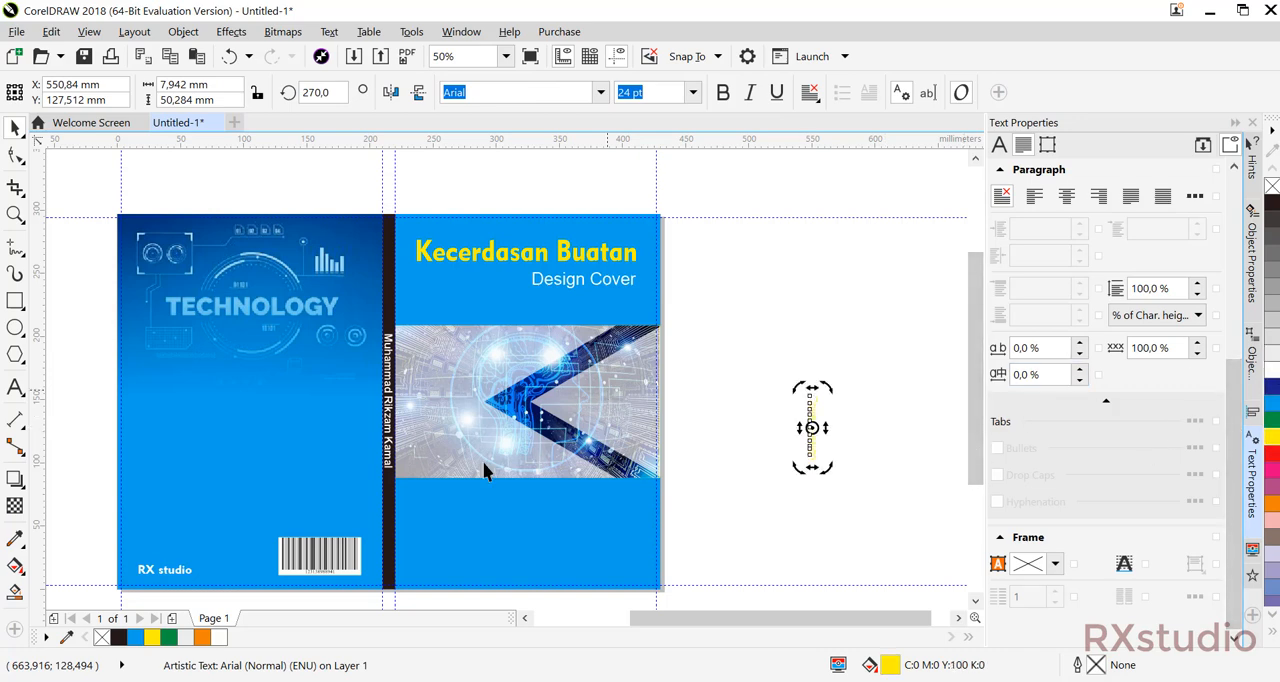
{"action": "left_click", "coordinate": [390, 515], "text": "shift"}
{"action": "key", "text": "c"}
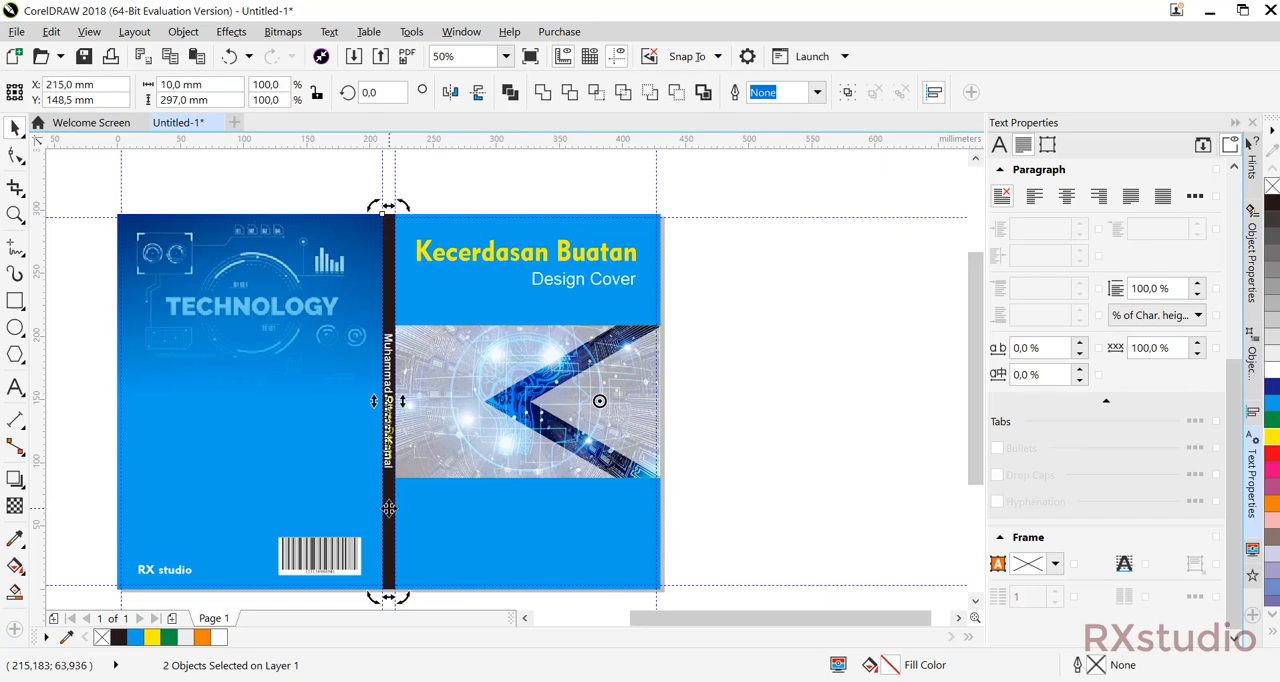
{"action": "left_click", "coordinate": [781, 438]}
Move the yellow "Cover Design" text straight down the spine to just above its lower end.
{"action": "scroll", "coordinate": [423, 428], "scroll_direction": "up", "scroll_amount": 2}
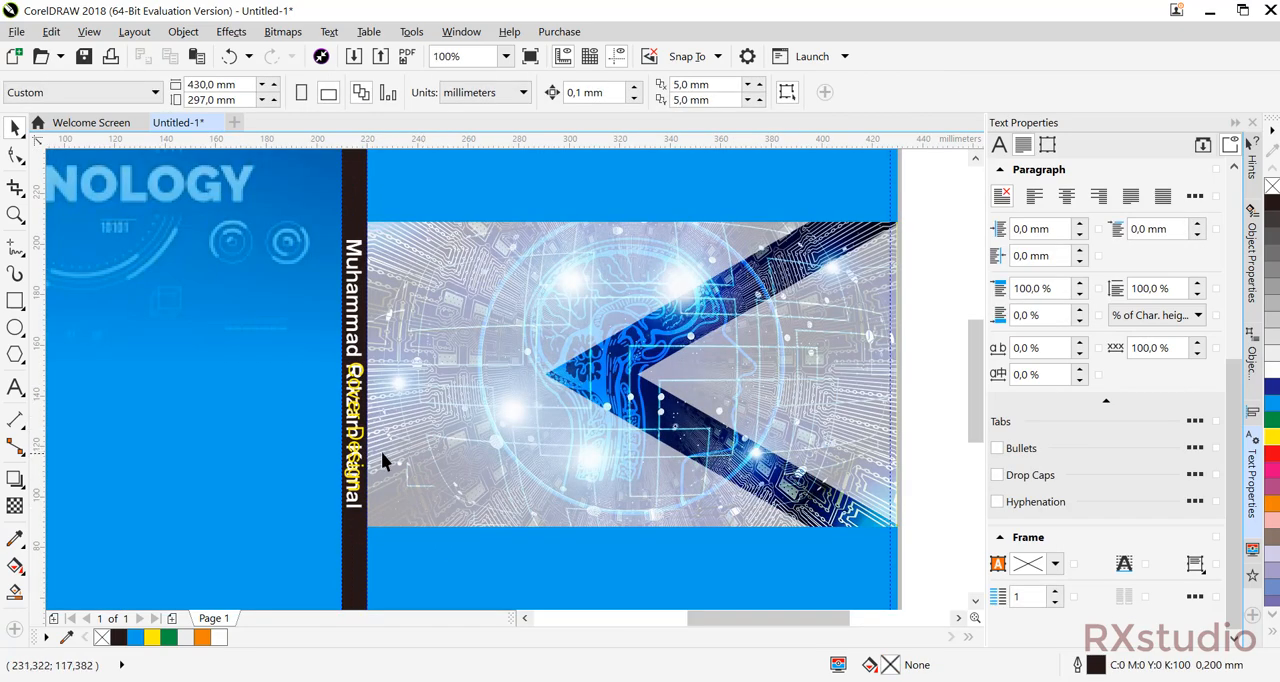
{"action": "left_click", "coordinate": [362, 440]}
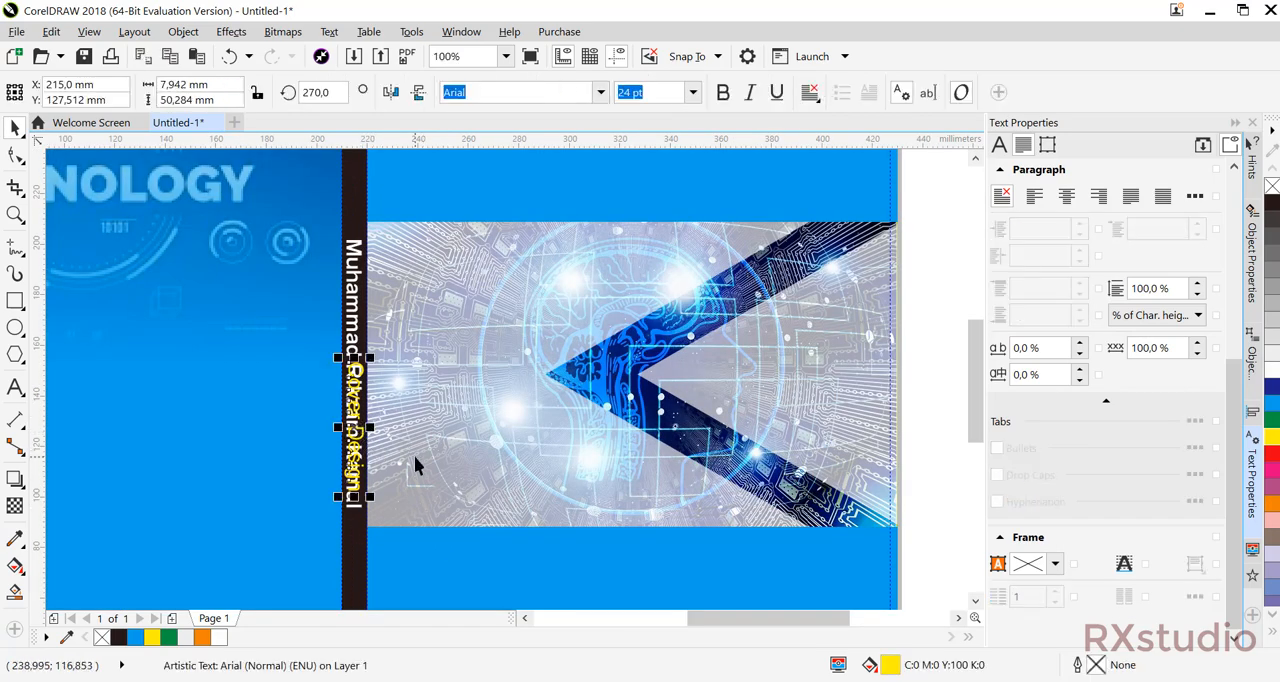
{"action": "scroll", "coordinate": [414, 455], "scroll_direction": "down", "scroll_amount": 2}
{"action": "left_click_drag", "start_coordinate": [408, 340], "coordinate": [418, 470]}
{"action": "left_click", "coordinate": [846, 409]}
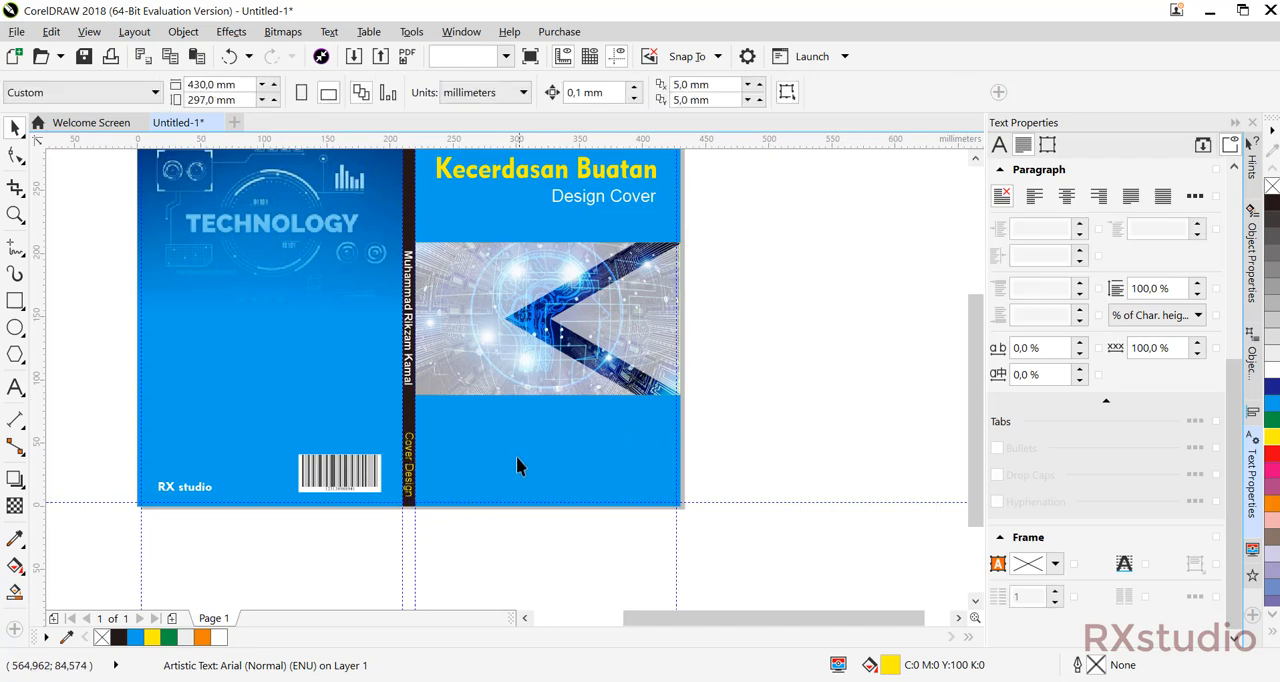
{"action": "scroll", "coordinate": [450, 493], "scroll_direction": "up", "scroll_amount": 1}
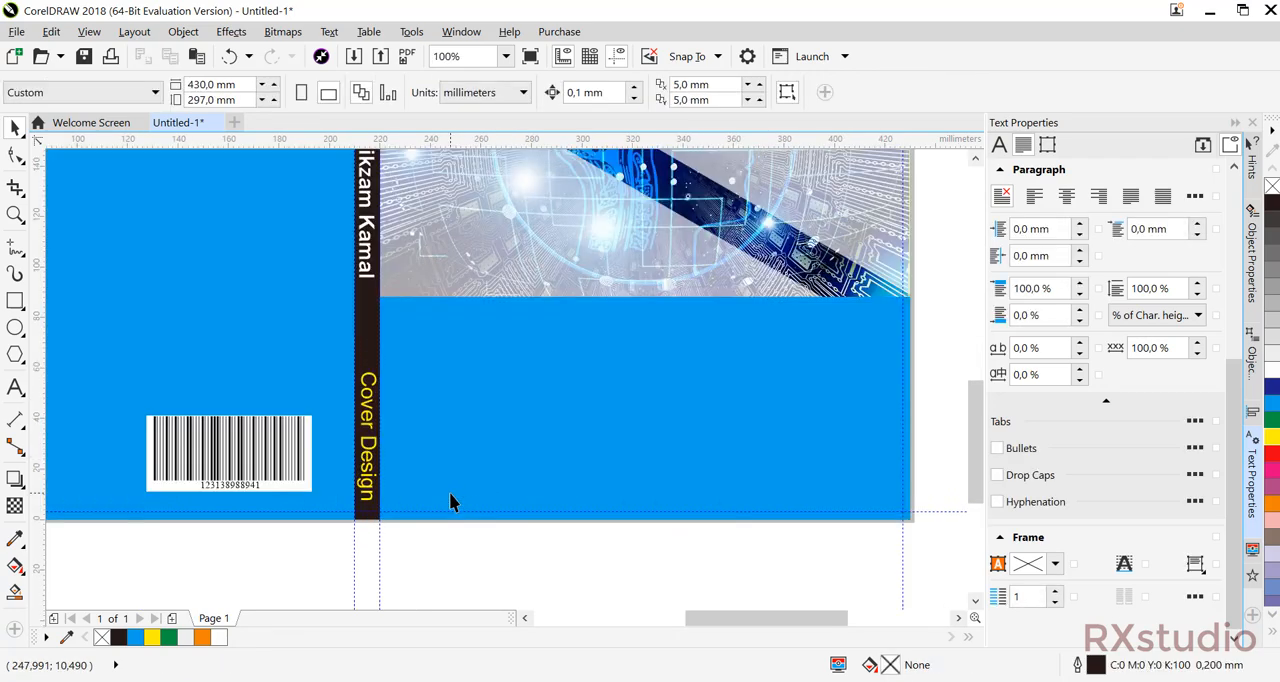
{"action": "scroll", "coordinate": [449, 492], "scroll_direction": "down", "scroll_amount": 1}
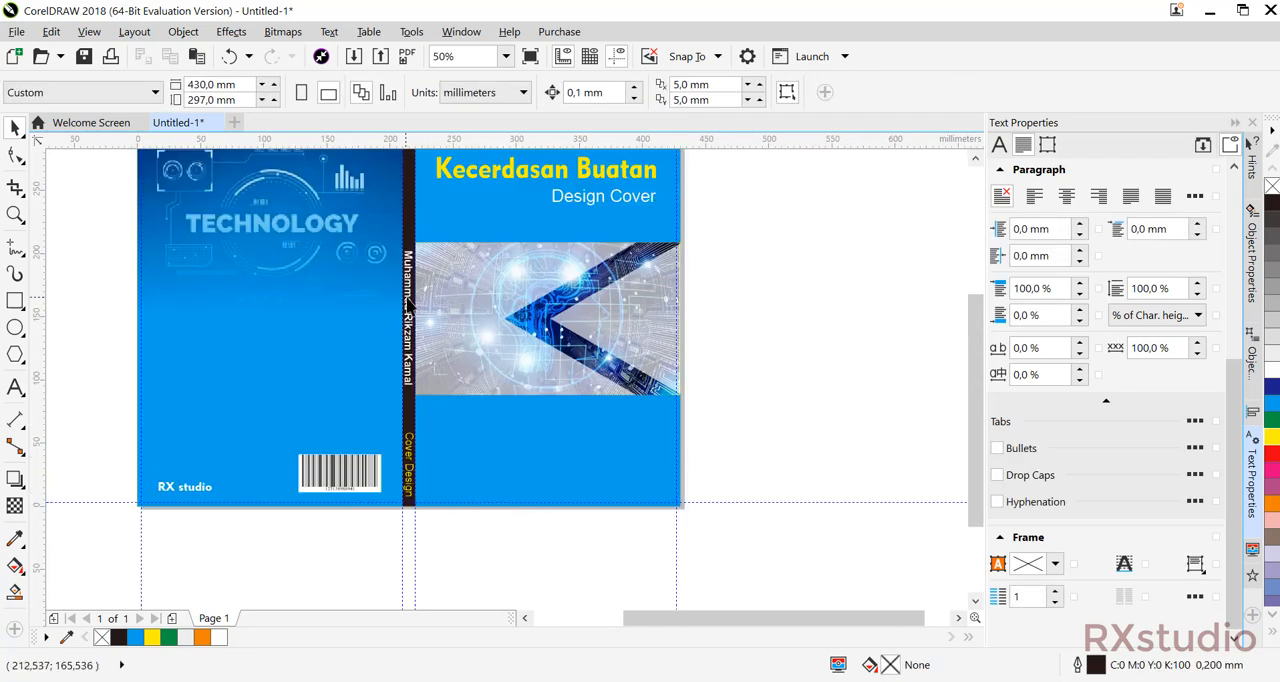
Move the author's name up the spine to about Y 210 mm and raise "Cover Design" slightly to about Y 46 mm.
{"action": "left_click_drag", "start_coordinate": [409, 299], "coordinate": [401, 212]}
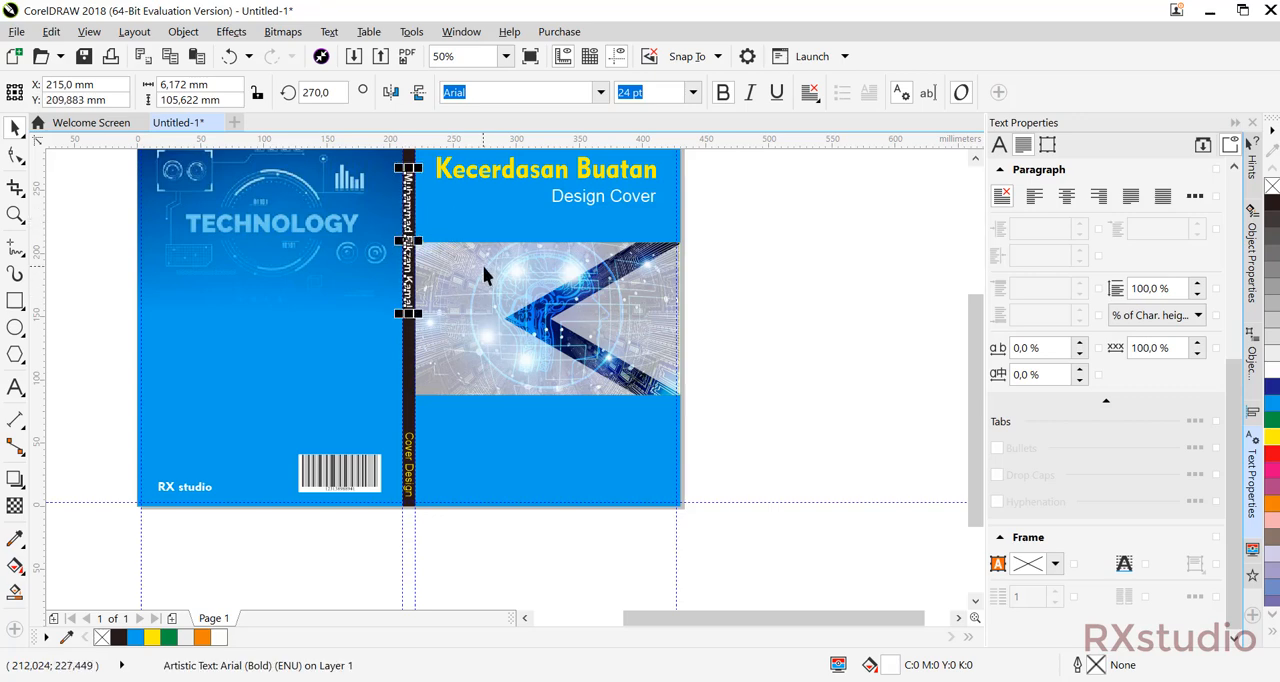
{"action": "scroll", "coordinate": [482, 265], "scroll_direction": "up", "scroll_amount": 1}
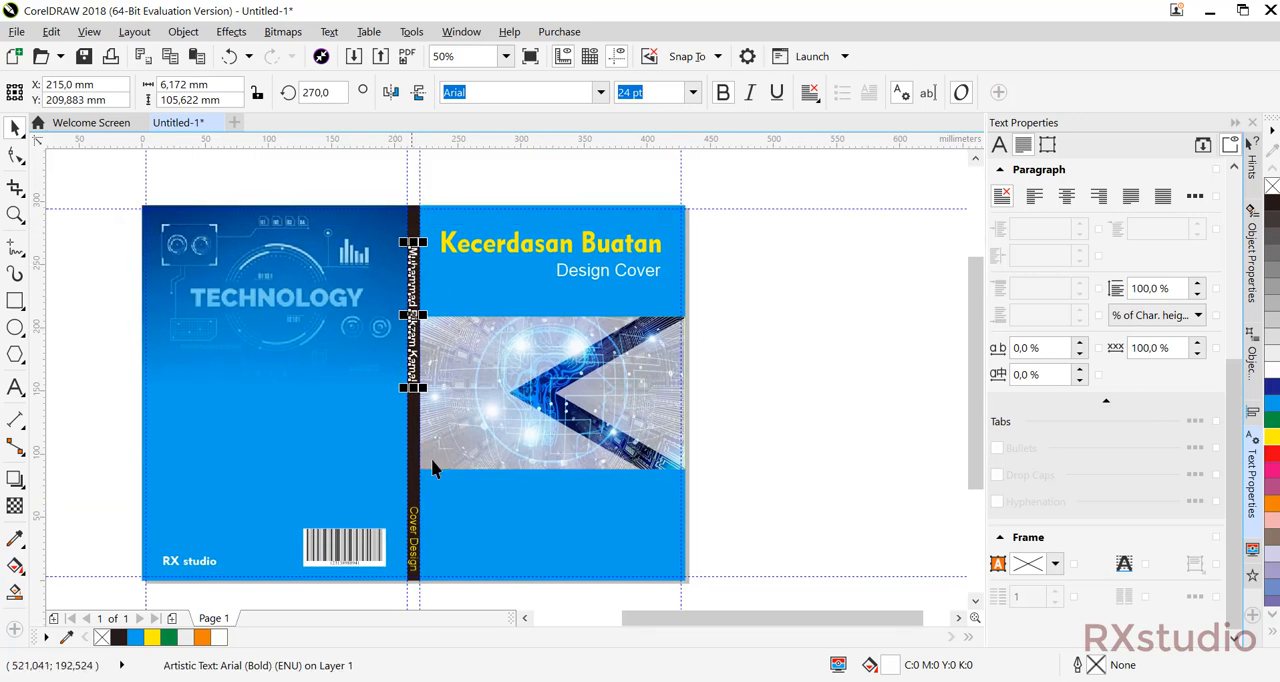
{"action": "left_click_drag", "start_coordinate": [414, 531], "coordinate": [413, 518]}
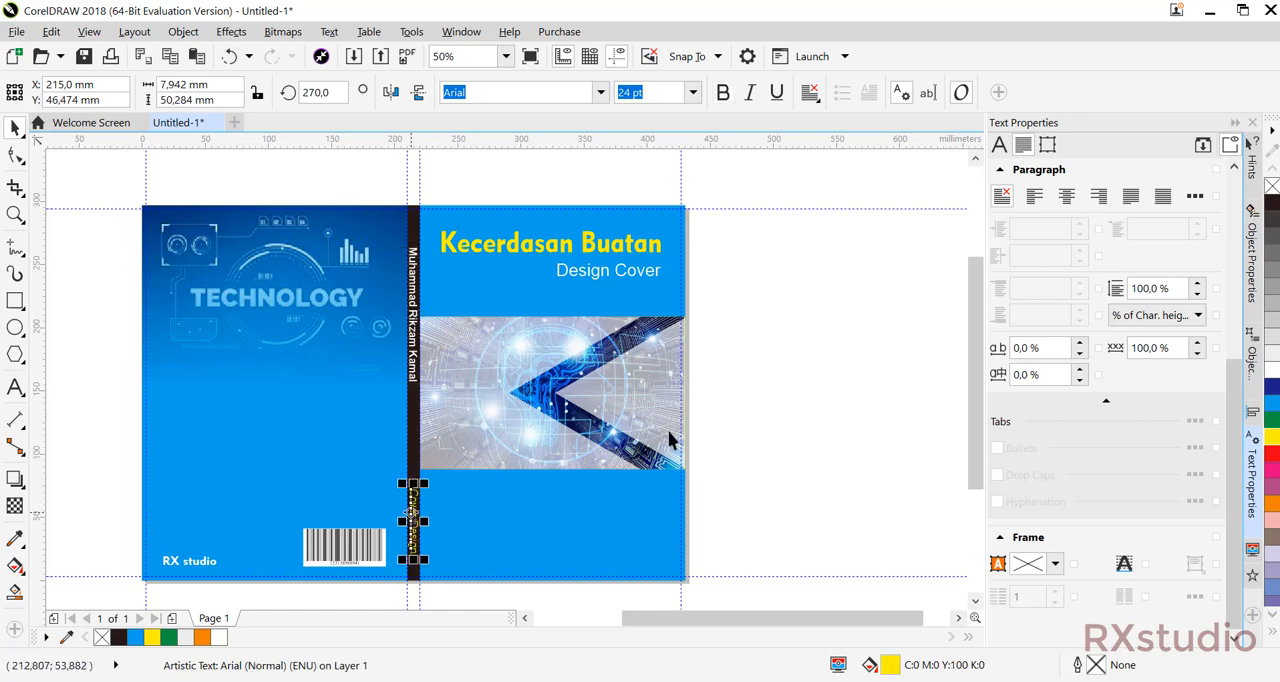
{"action": "left_click", "coordinate": [745, 441]}
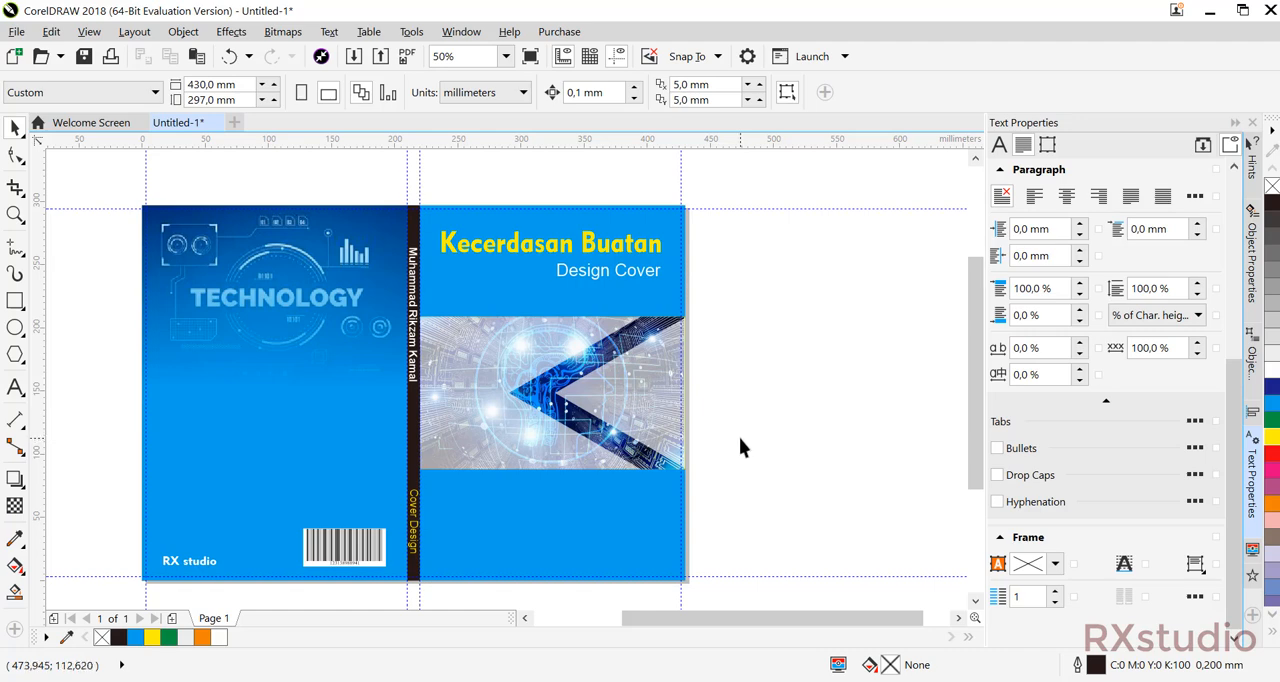
{"action": "mouse_move", "coordinate": [735, 433]}
{"action": "left_mouse_down"}
{"action": "mouse_move", "coordinate": [703, 432]}
{"action": "mouse_move", "coordinate": [739, 443]}
{"action": "left_mouse_up"}
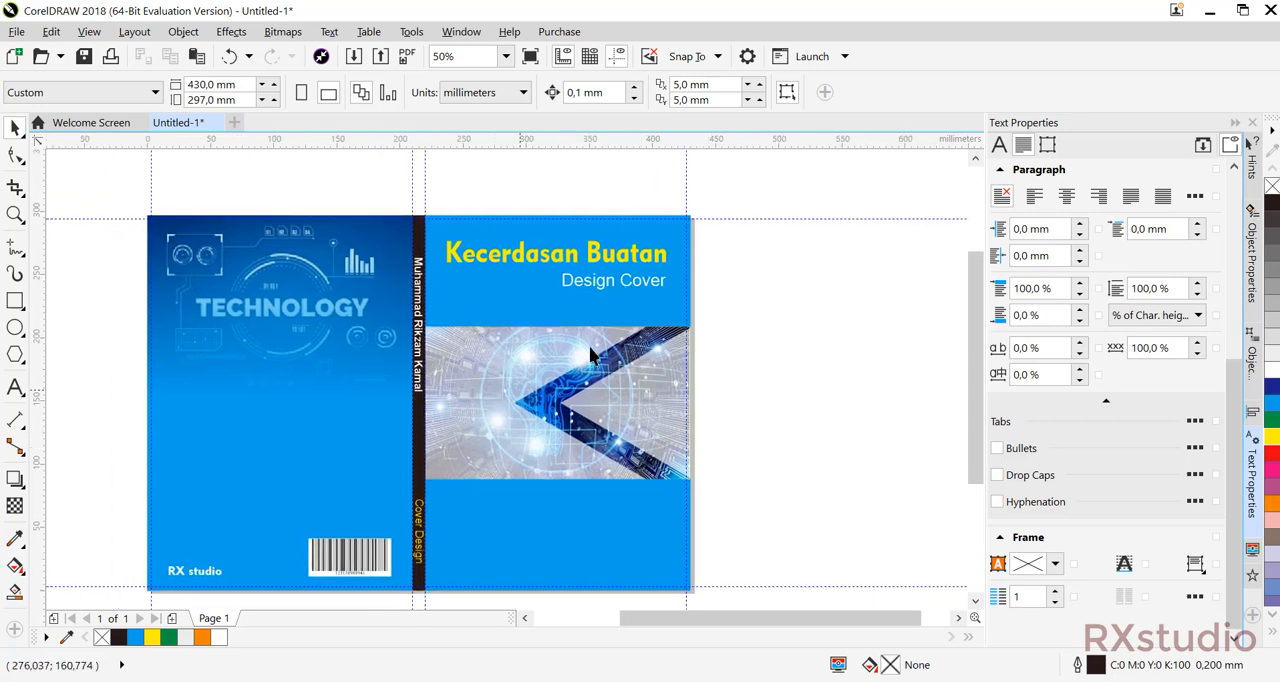
{"action": "left_click", "coordinate": [520, 378]}
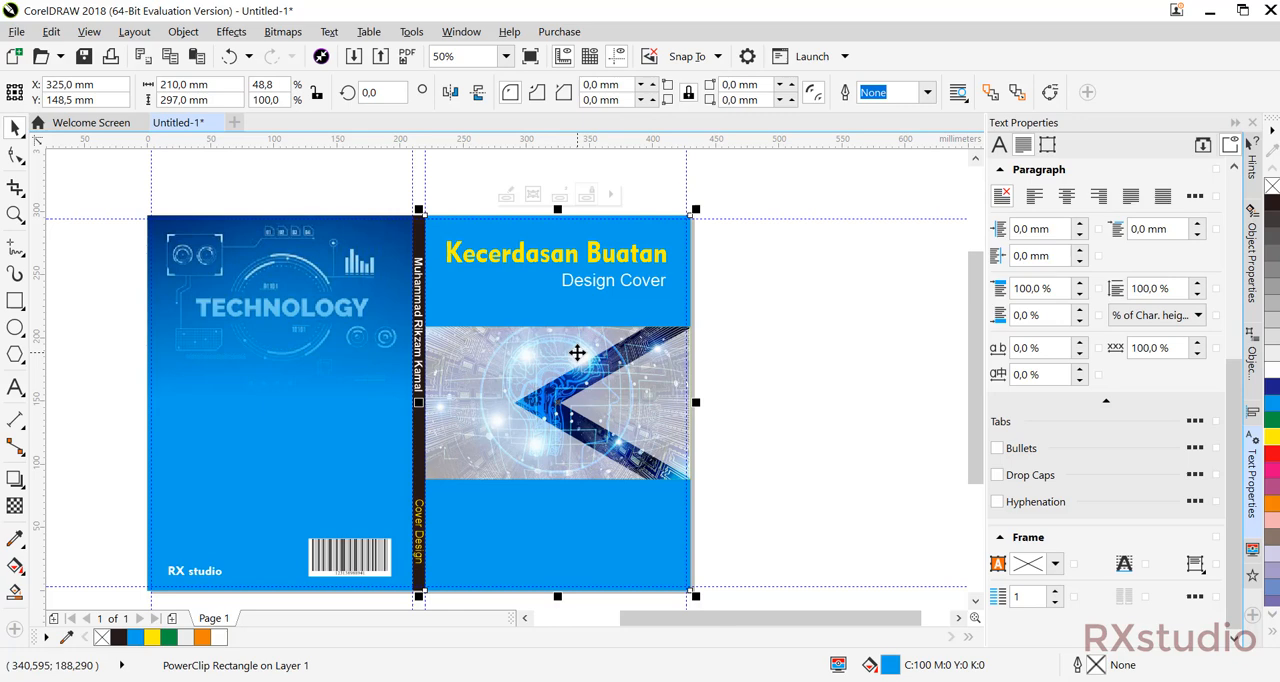
{"action": "left_click", "coordinate": [737, 357]}
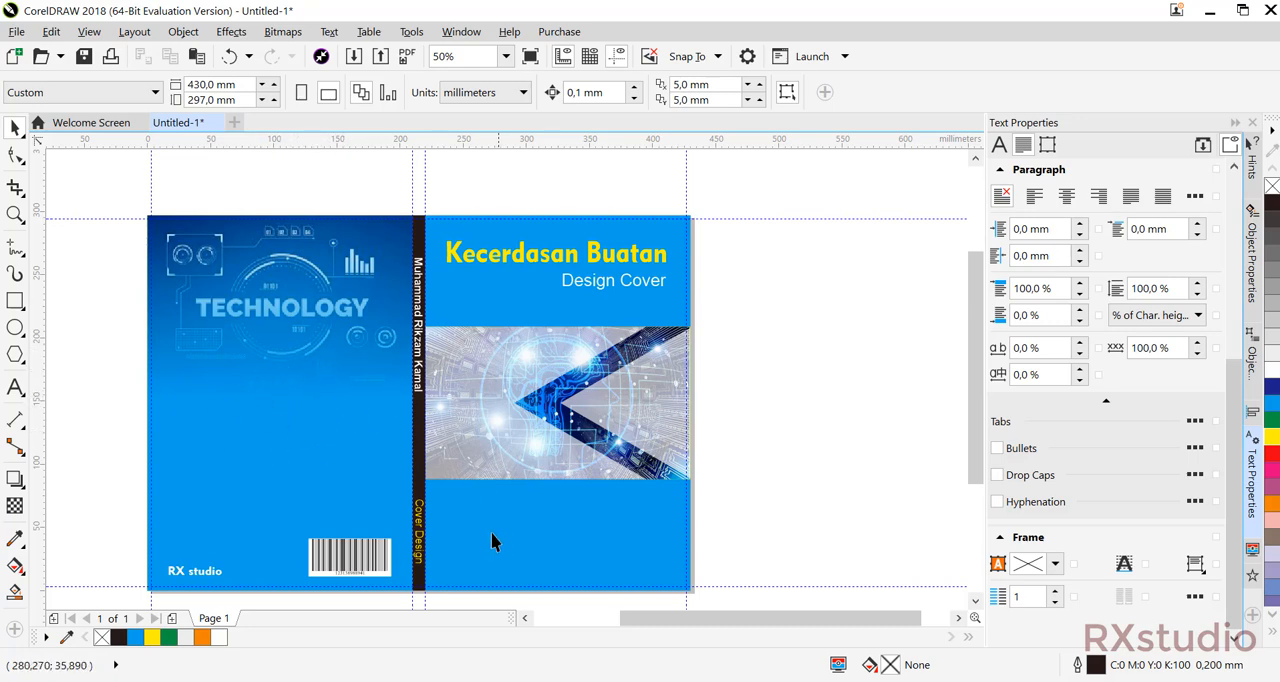
Apply a linear fountain fill to the front cover rectangle, running from cyan blue to white.
{"action": "left_click_drag", "start_coordinate": [491, 542], "coordinate": [434, 508]}
{"action": "left_click", "coordinate": [430, 502]}
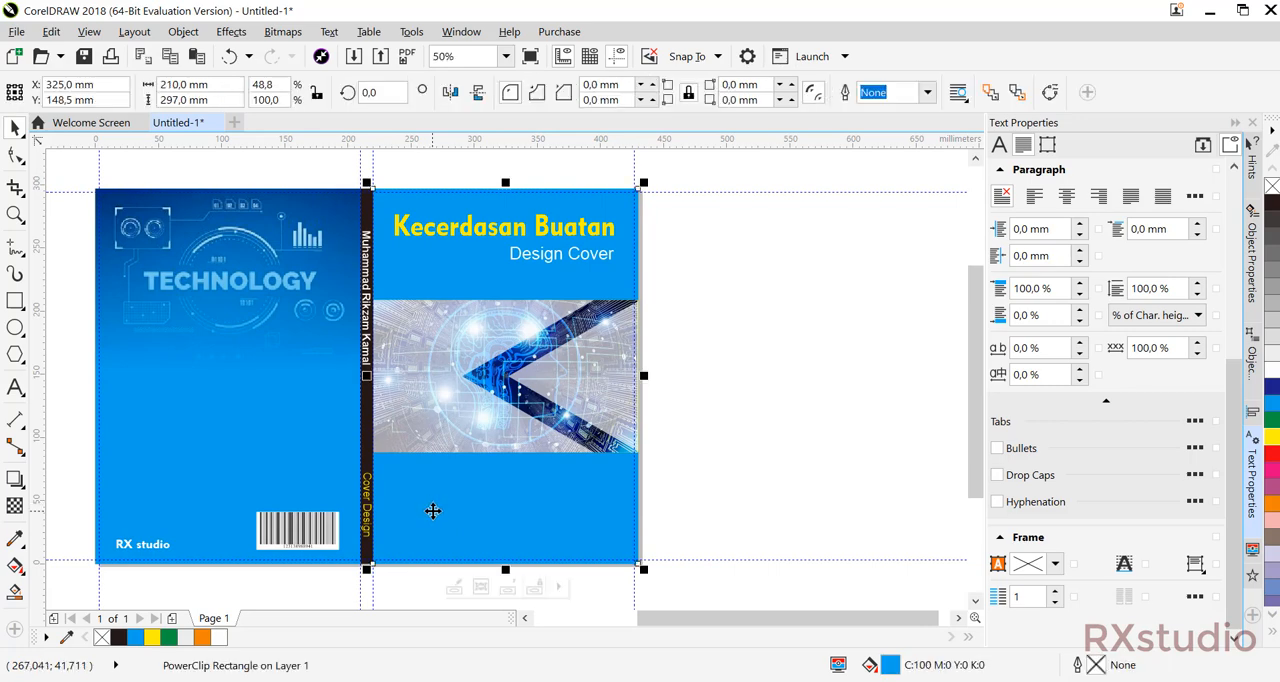
{"action": "left_click", "coordinate": [22, 568]}
{"action": "left_click", "coordinate": [66, 569]}
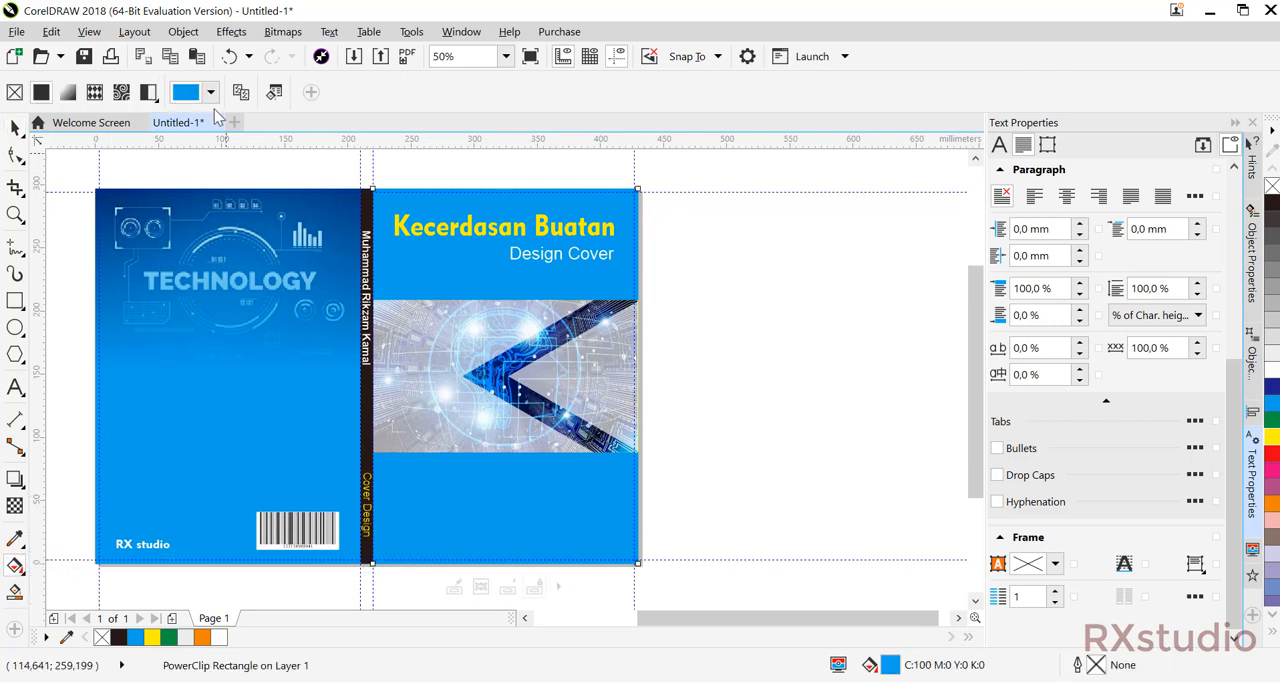
{"action": "left_click", "coordinate": [68, 92]}
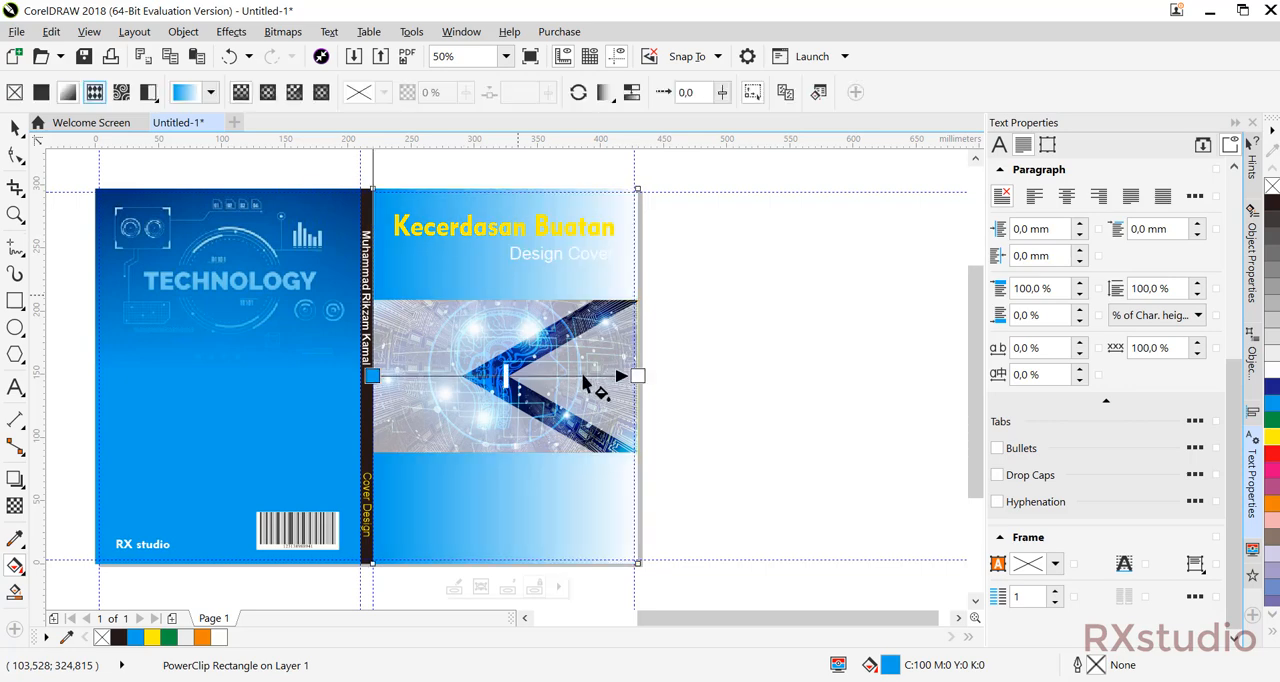
Replace the front cover gradient's white end colour with a slightly darker blue sampled from the back cover, C100 M18 Y11 K5.
{"action": "left_click", "coordinate": [634, 376]}
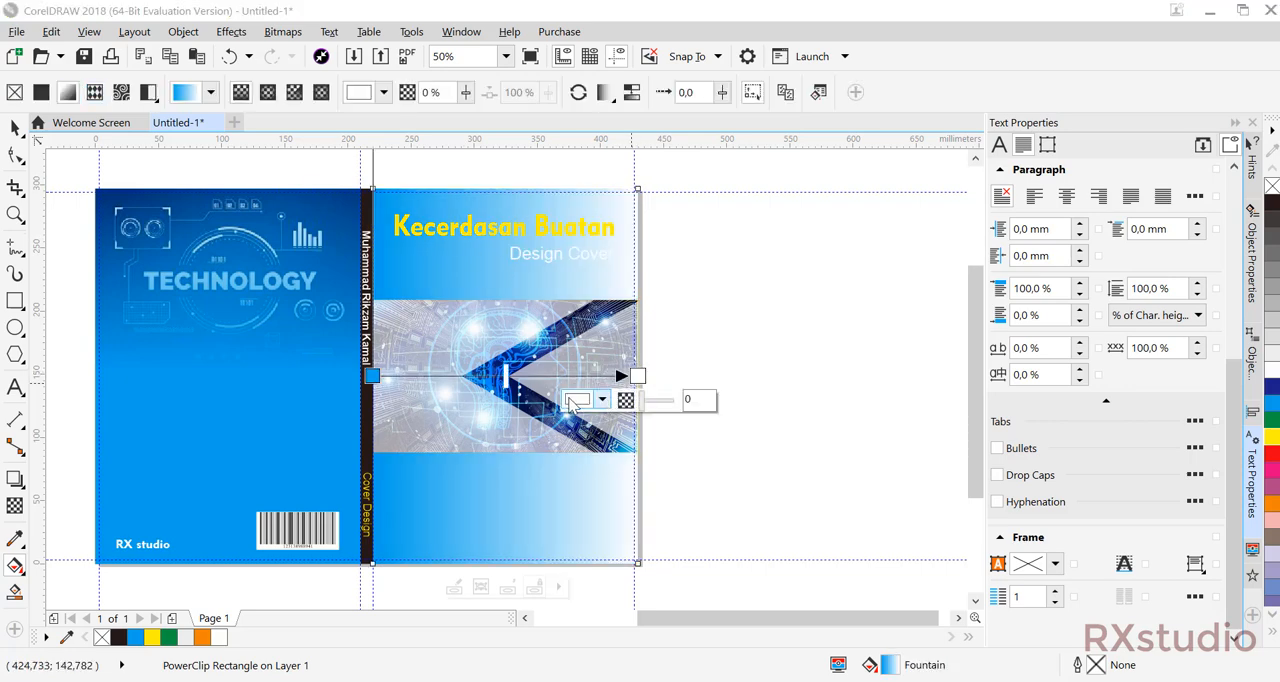
{"action": "left_click", "coordinate": [602, 399]}
{"action": "left_click", "coordinate": [656, 447]}
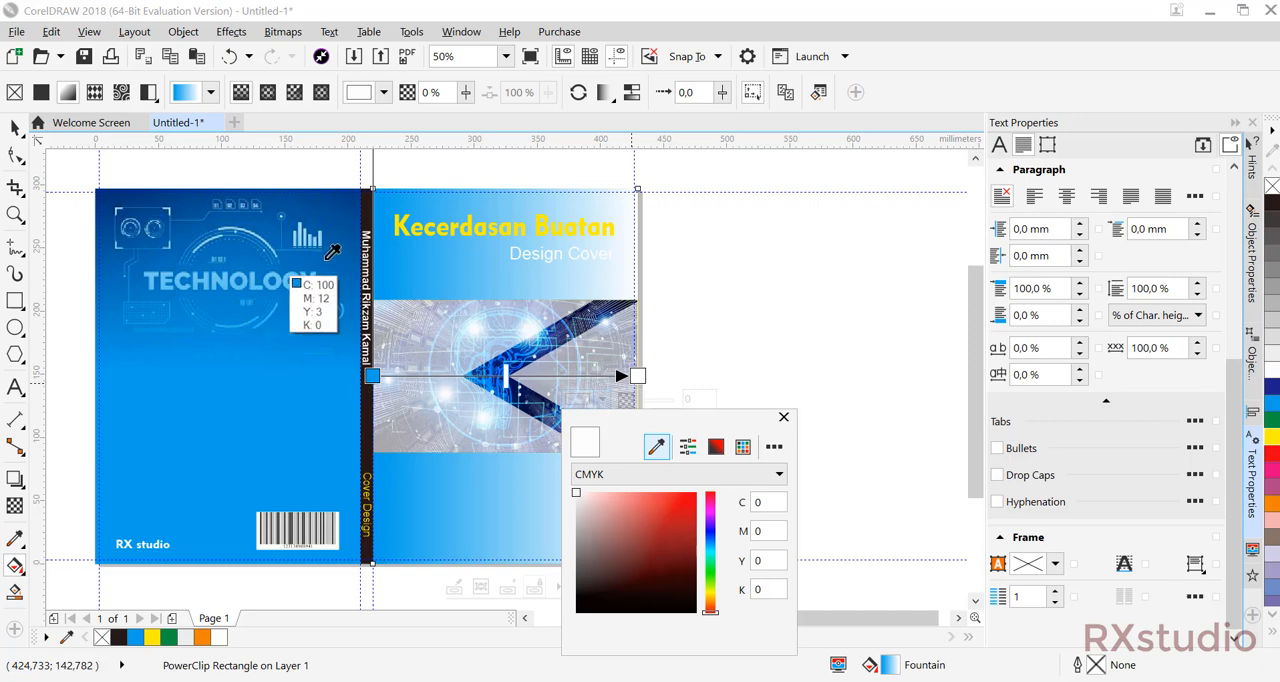
{"action": "left_click", "coordinate": [366, 245]}
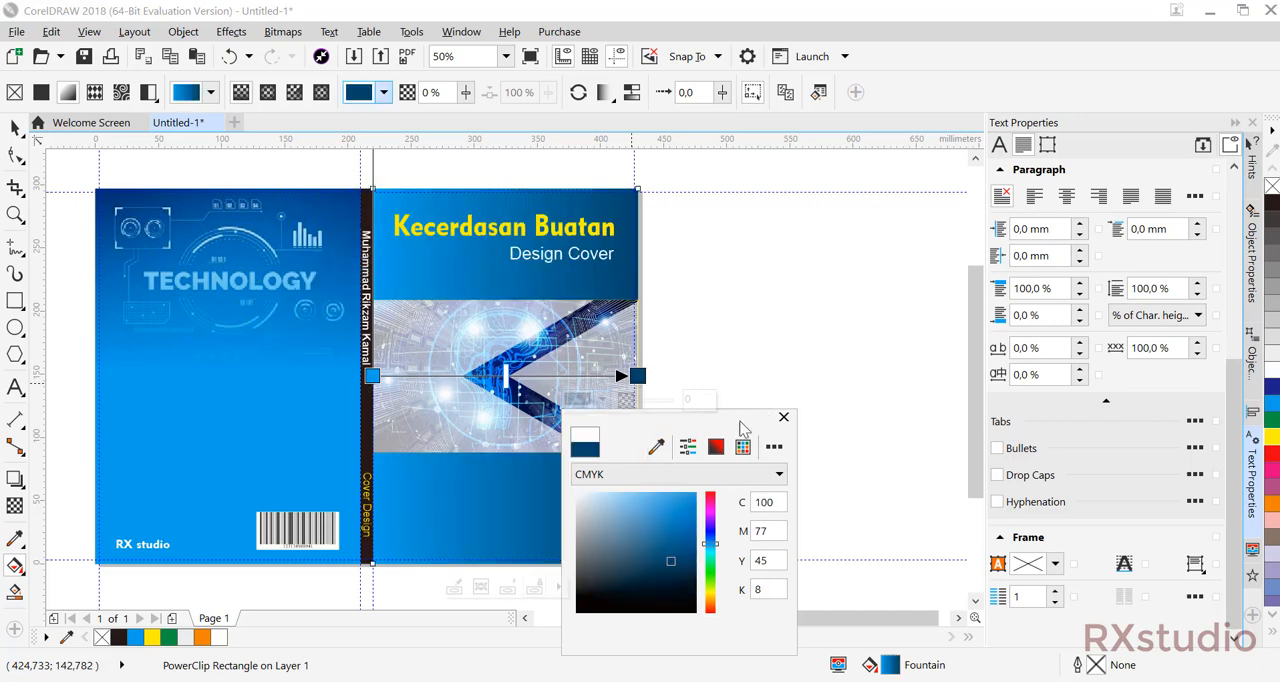
{"action": "left_click", "coordinate": [656, 447]}
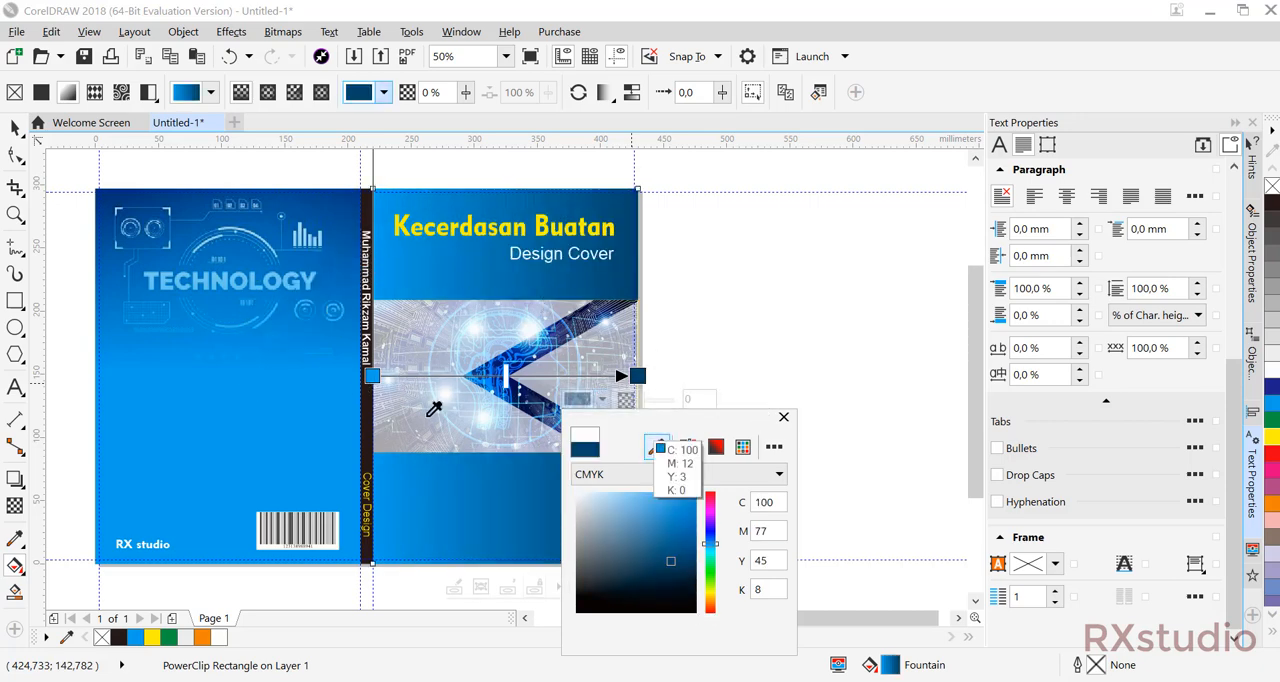
{"action": "left_click", "coordinate": [322, 364]}
{"action": "left_click", "coordinate": [656, 447]}
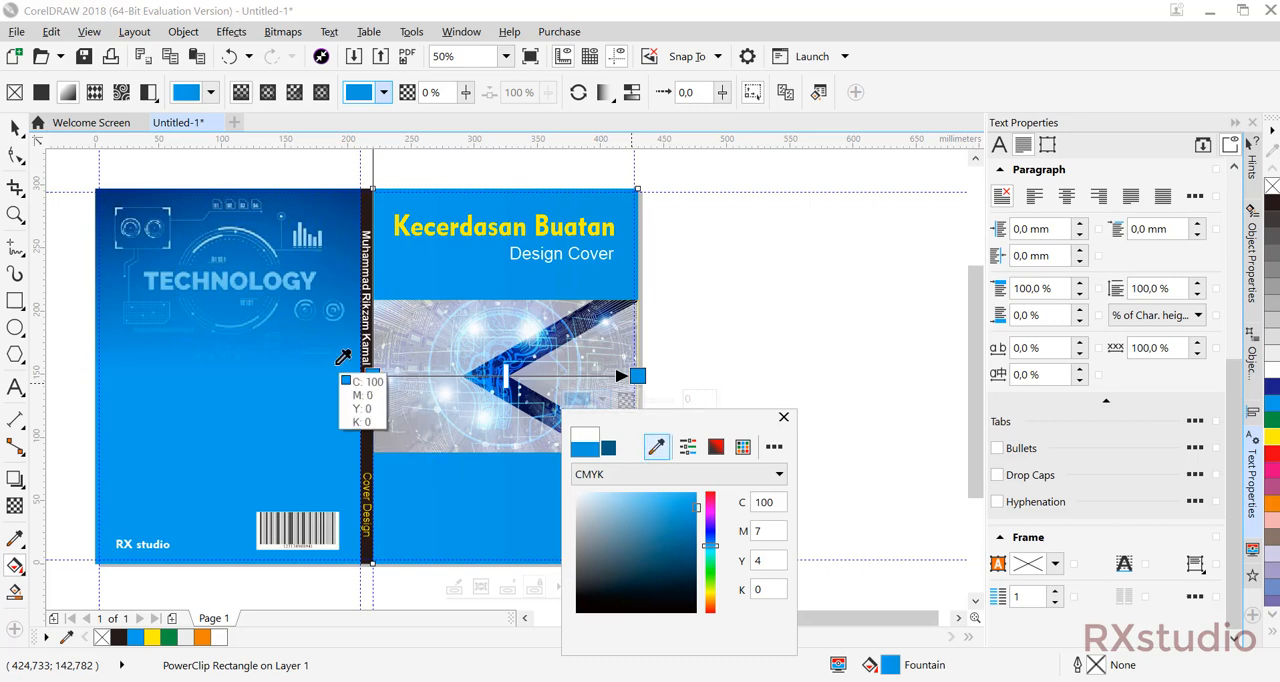
{"action": "left_click", "coordinate": [352, 336]}
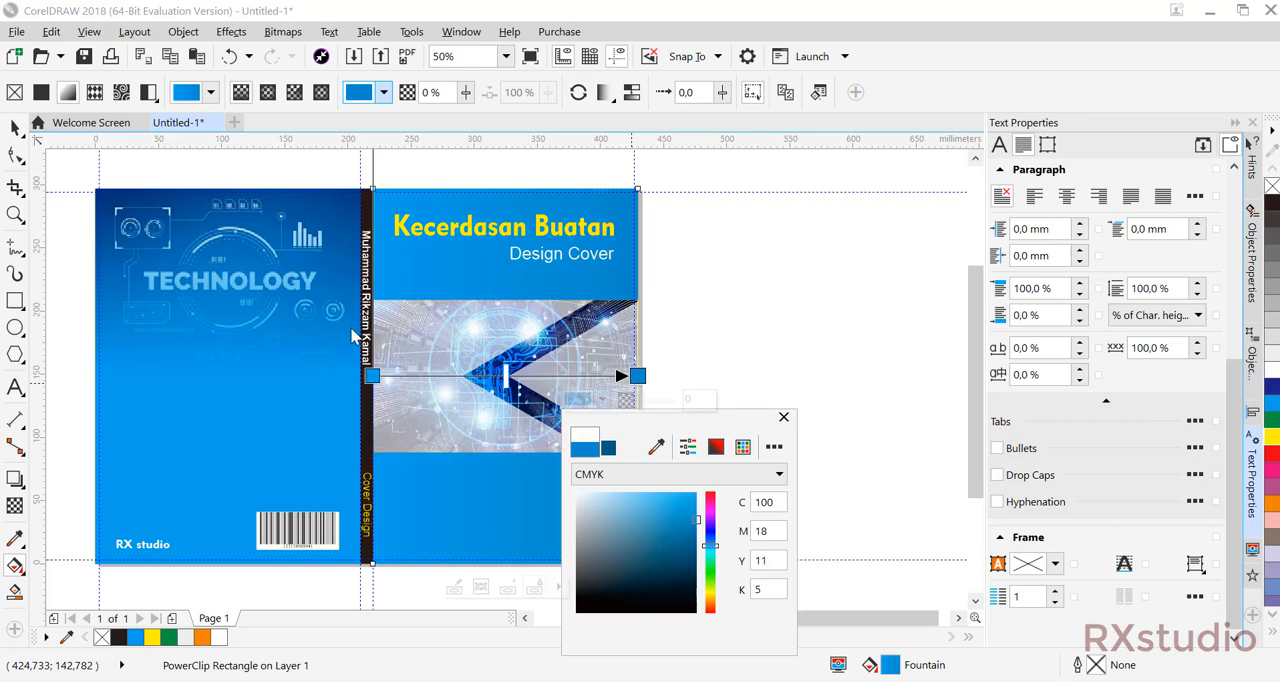
{"action": "left_click", "coordinate": [16, 127]}
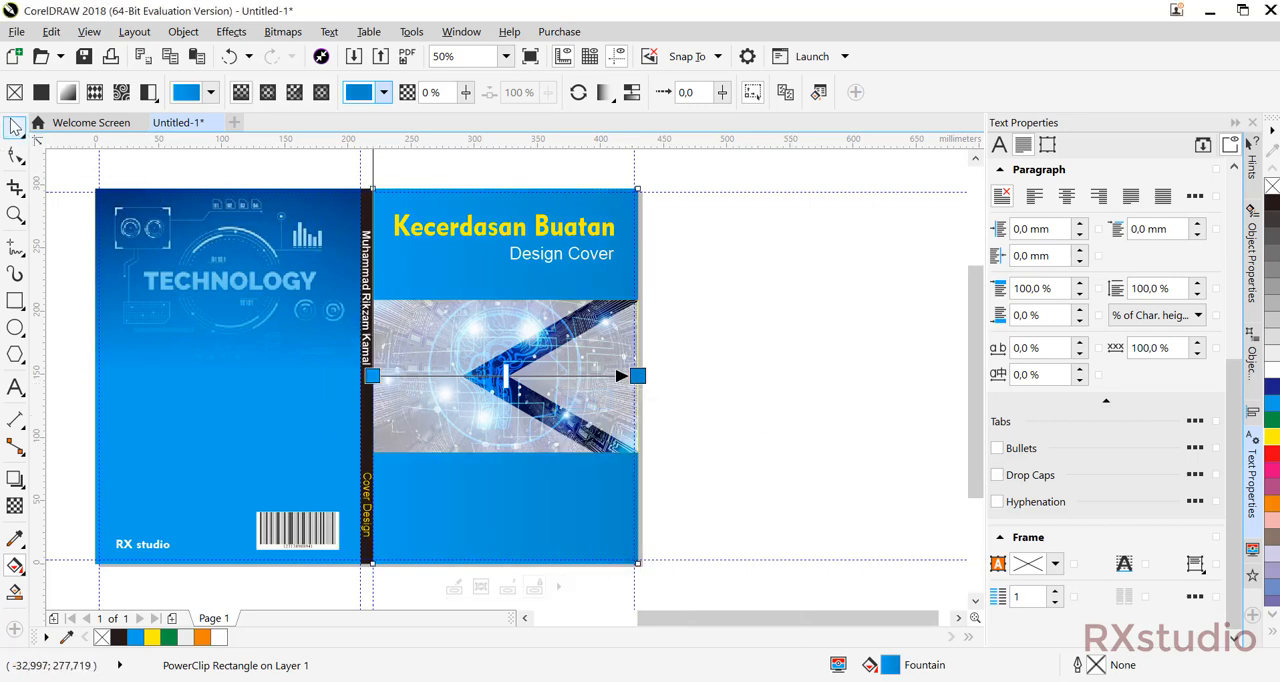
{"action": "left_click", "coordinate": [771, 467]}
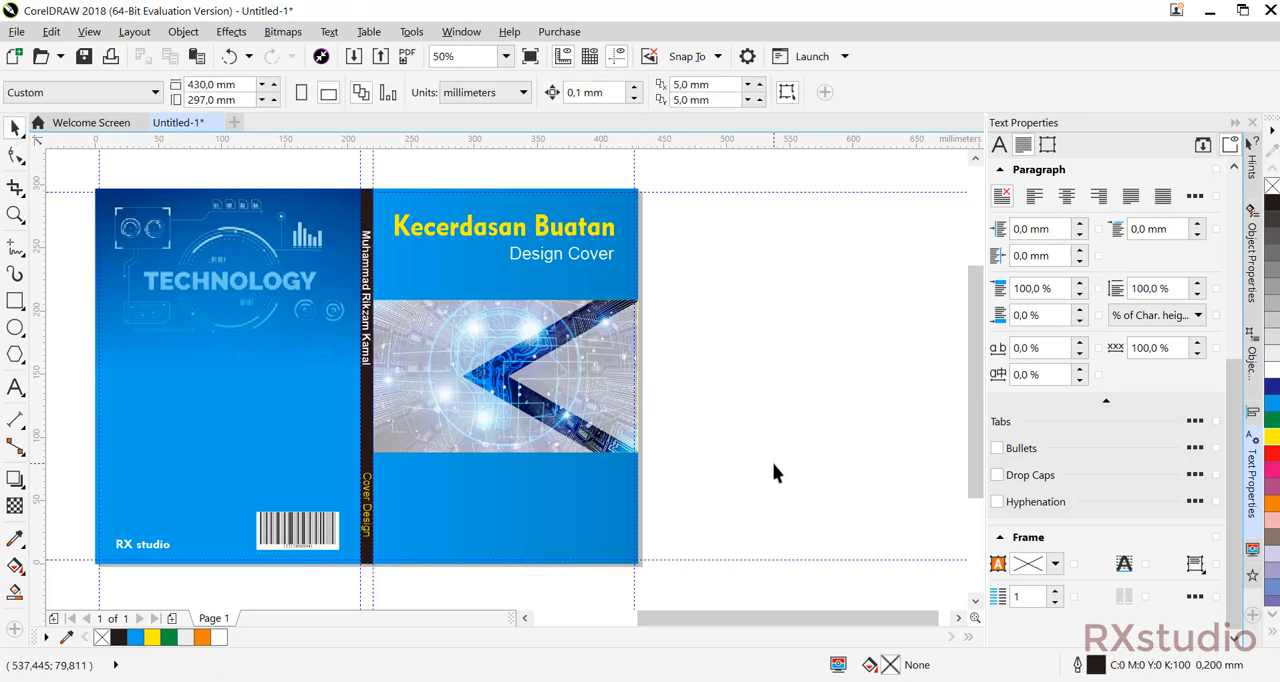
Try a linear fountain transparency across the front cover from its outer edge towards the spine, and undo it.
{"action": "left_click_drag", "start_coordinate": [467, 388], "coordinate": [551, 395]}
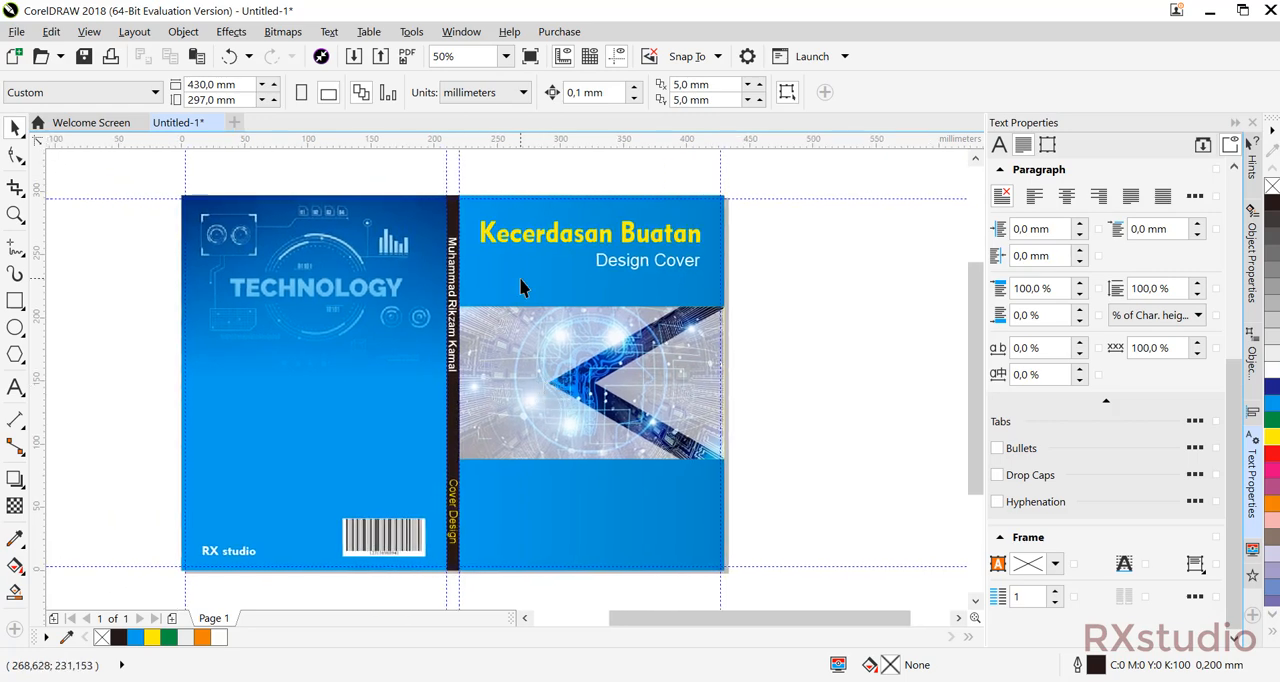
{"action": "left_click", "coordinate": [491, 523]}
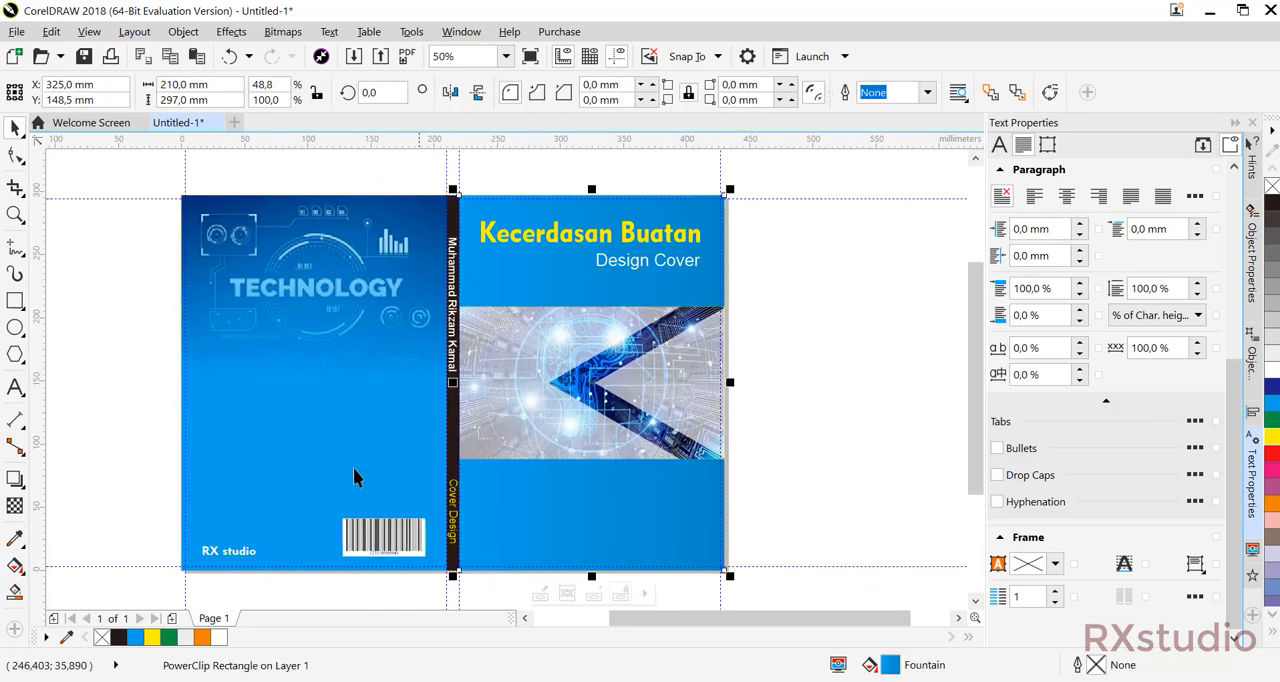
{"action": "left_click", "coordinate": [22, 503]}
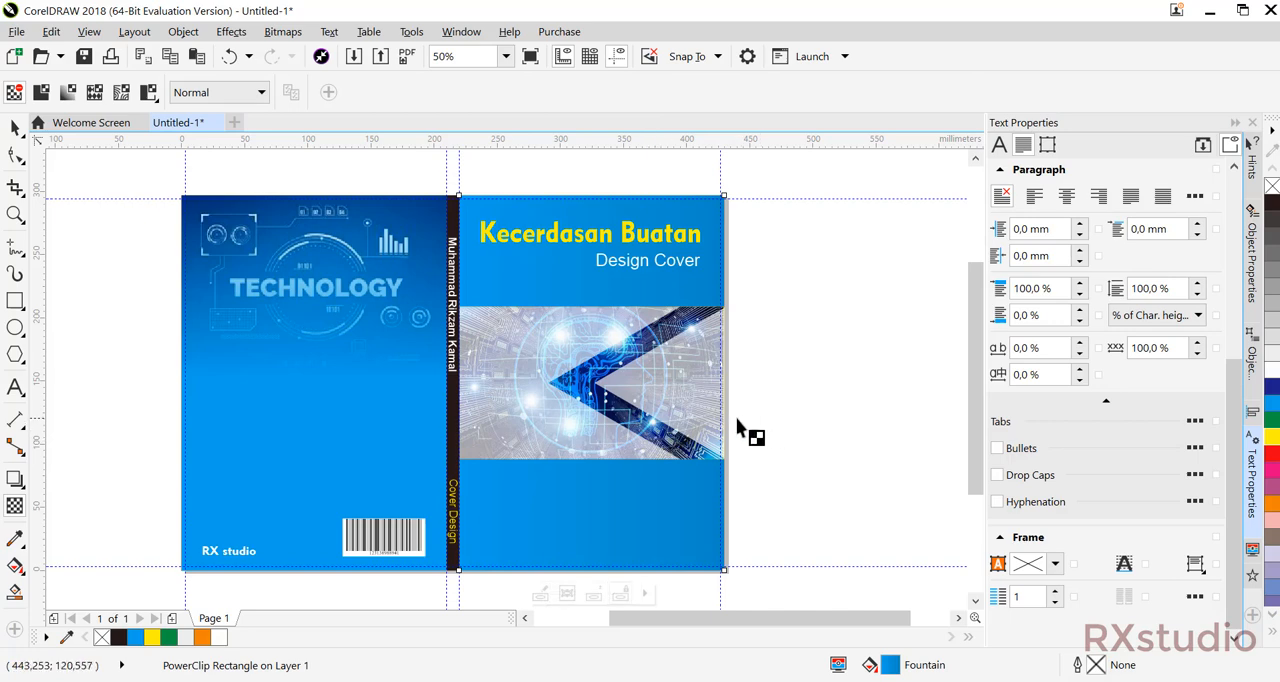
{"action": "left_click_drag", "start_coordinate": [740, 418], "coordinate": [440, 417]}
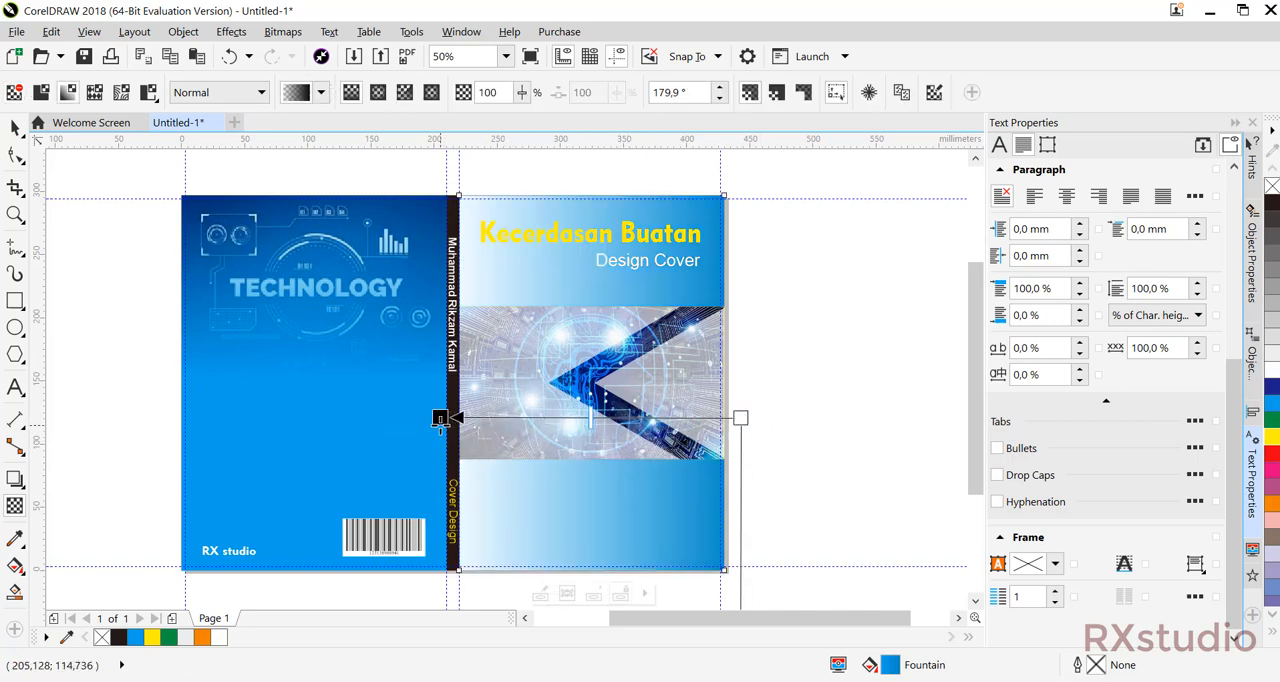
{"action": "left_click", "coordinate": [440, 418]}
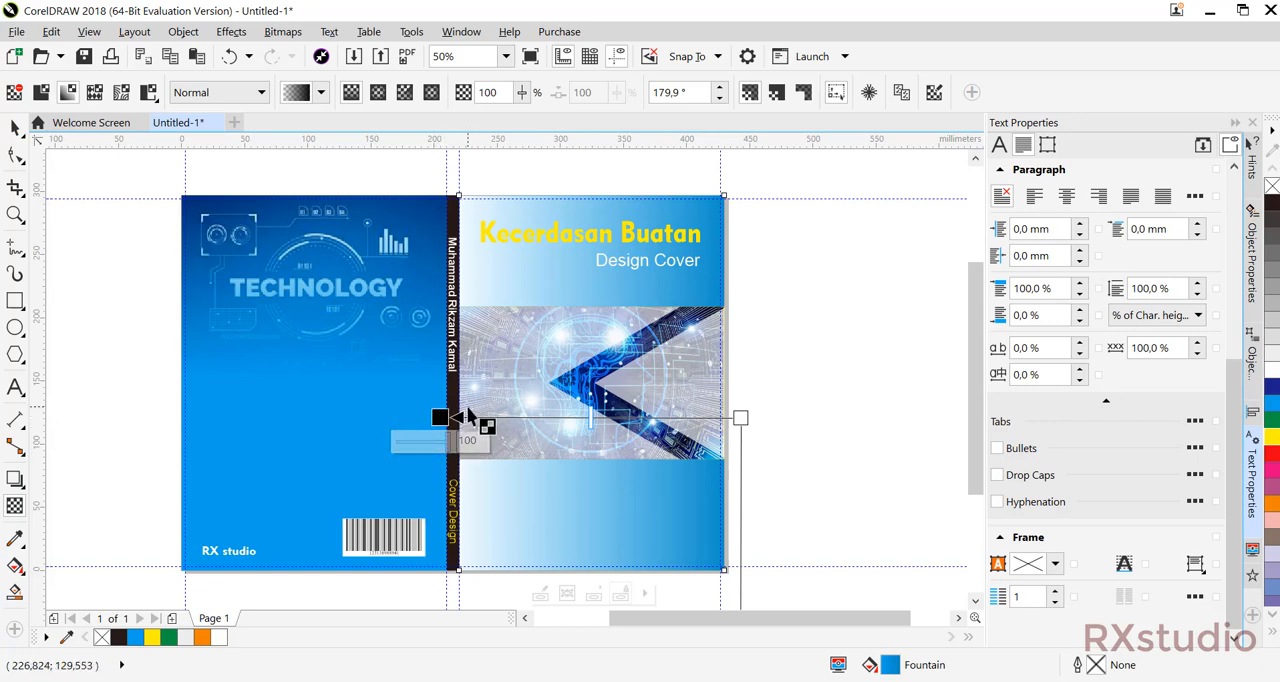
{"action": "key", "text": "ctrl+z"}
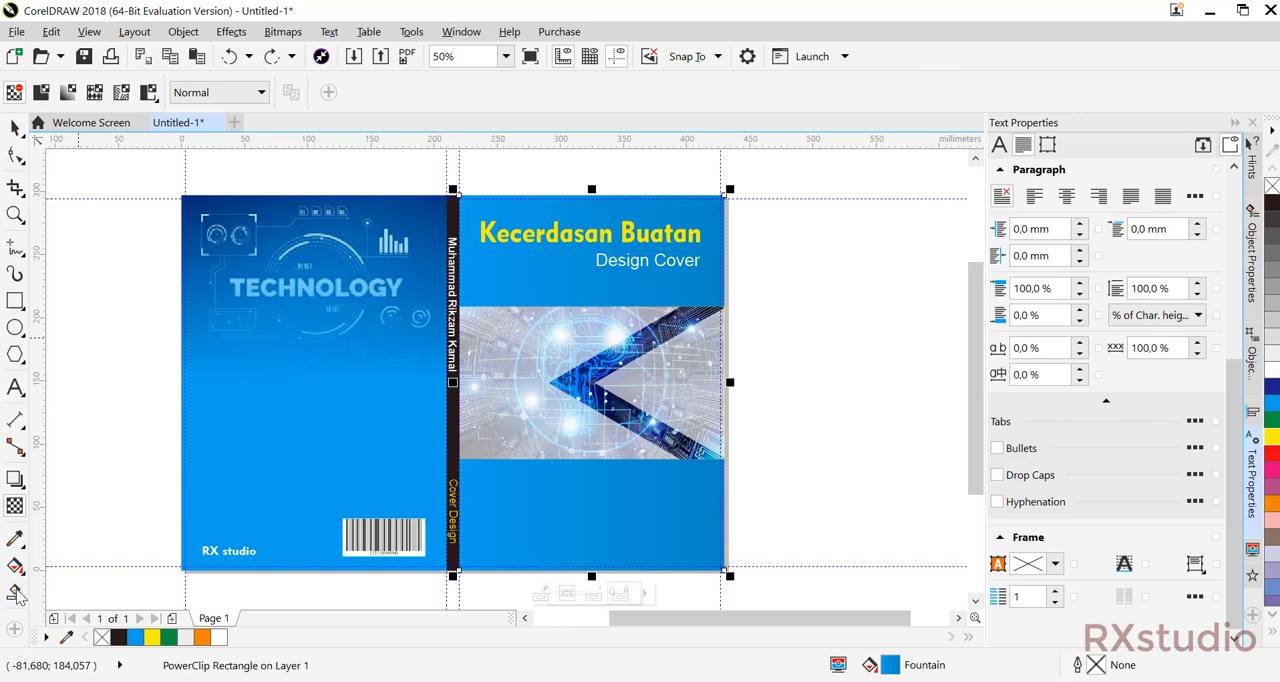
Recolour the spine-side end of the front cover's gradient with a dark blue sampled from the artwork, C100 M56 Y33 K6.
{"action": "left_click", "coordinate": [15, 565]}
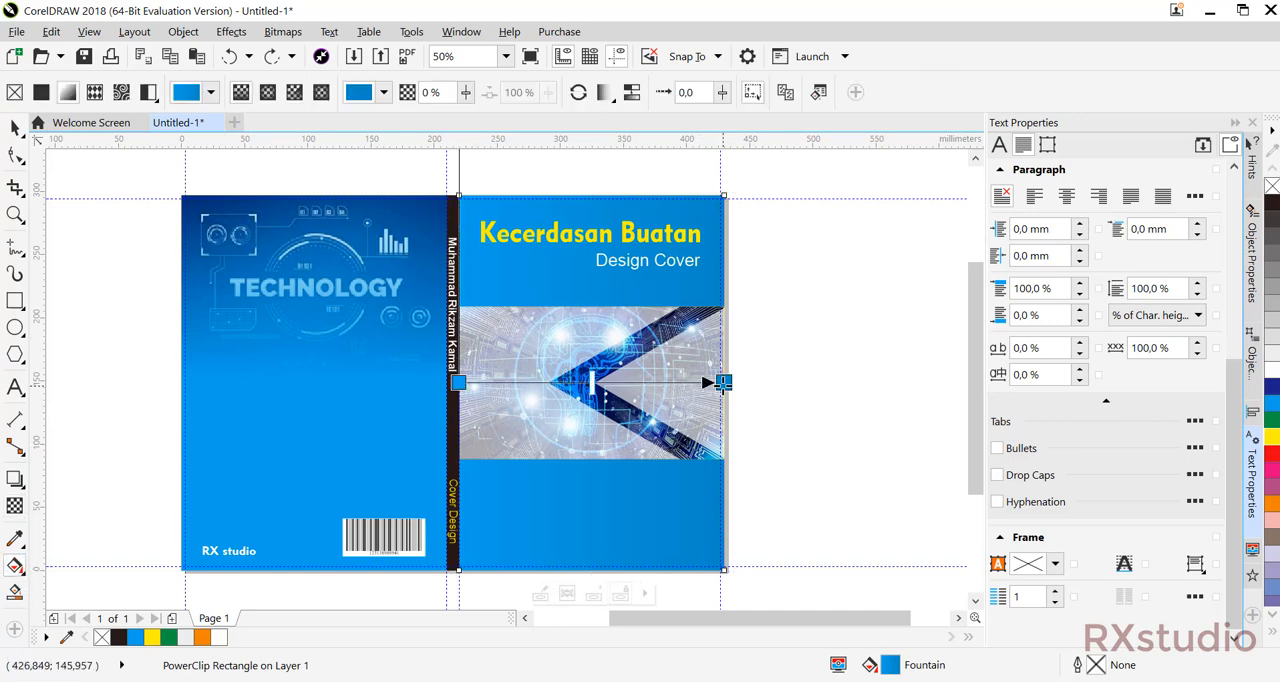
{"action": "left_click", "coordinate": [458, 382]}
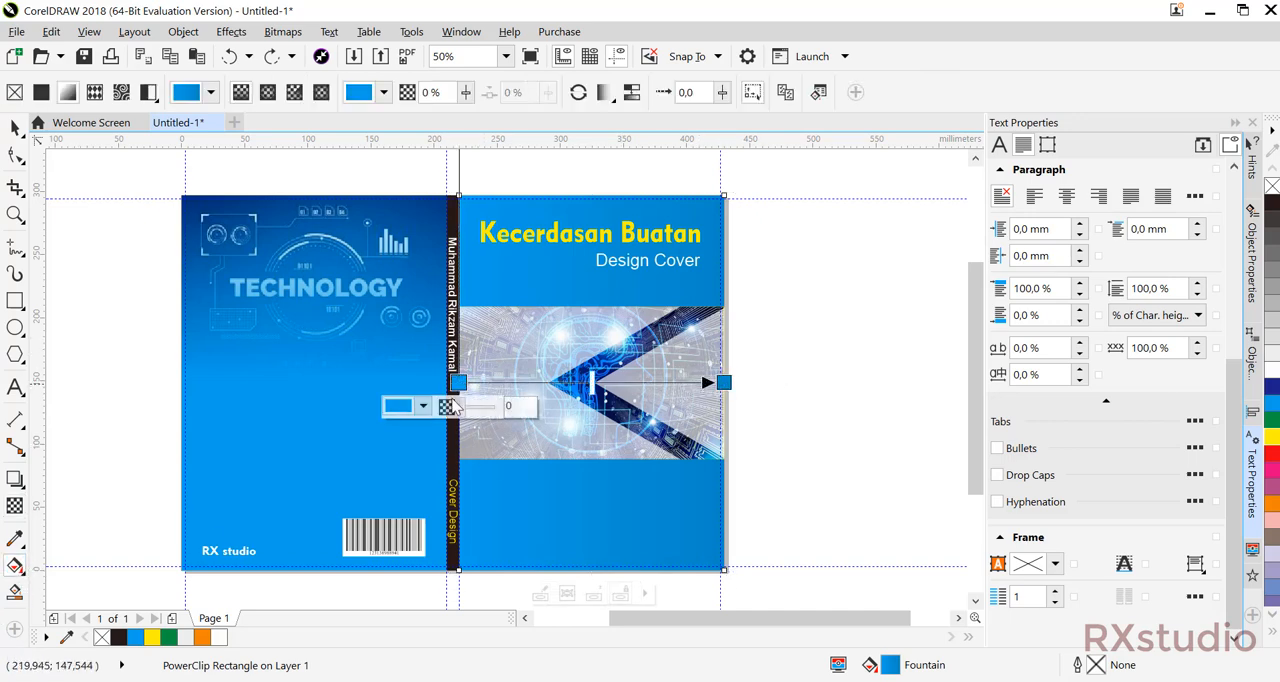
{"action": "left_click", "coordinate": [400, 410]}
{"action": "left_click", "coordinate": [477, 453]}
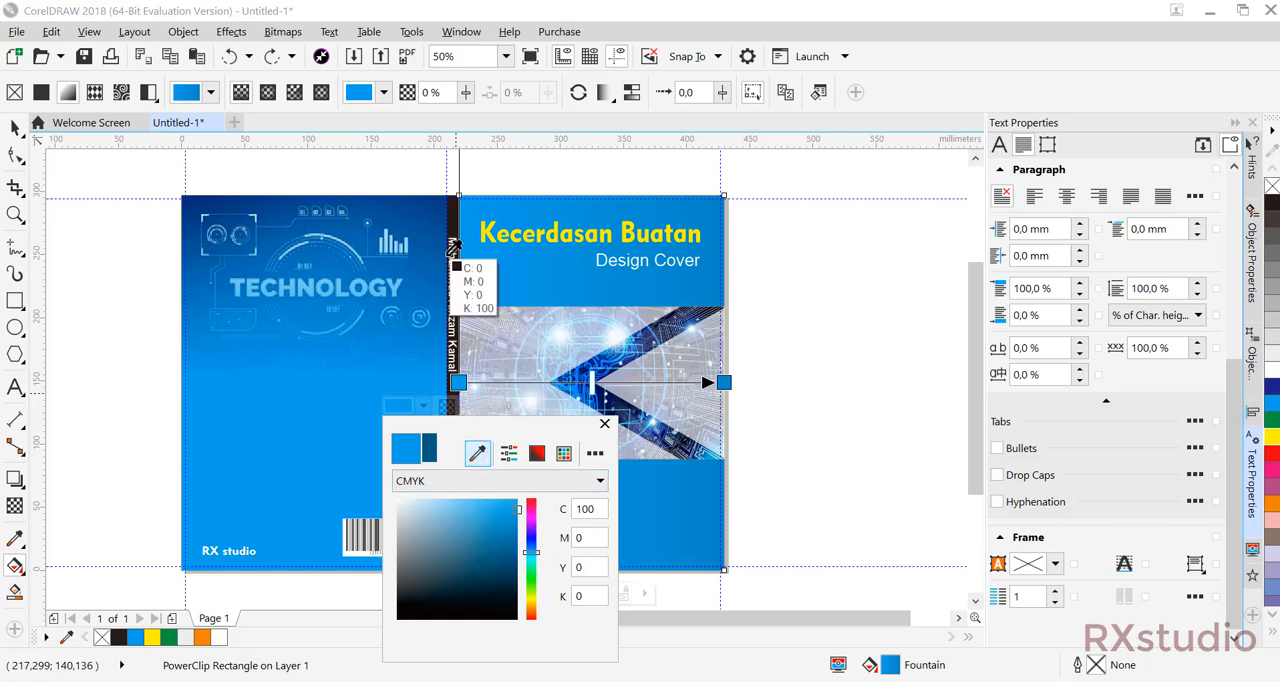
{"action": "left_click", "coordinate": [607, 377]}
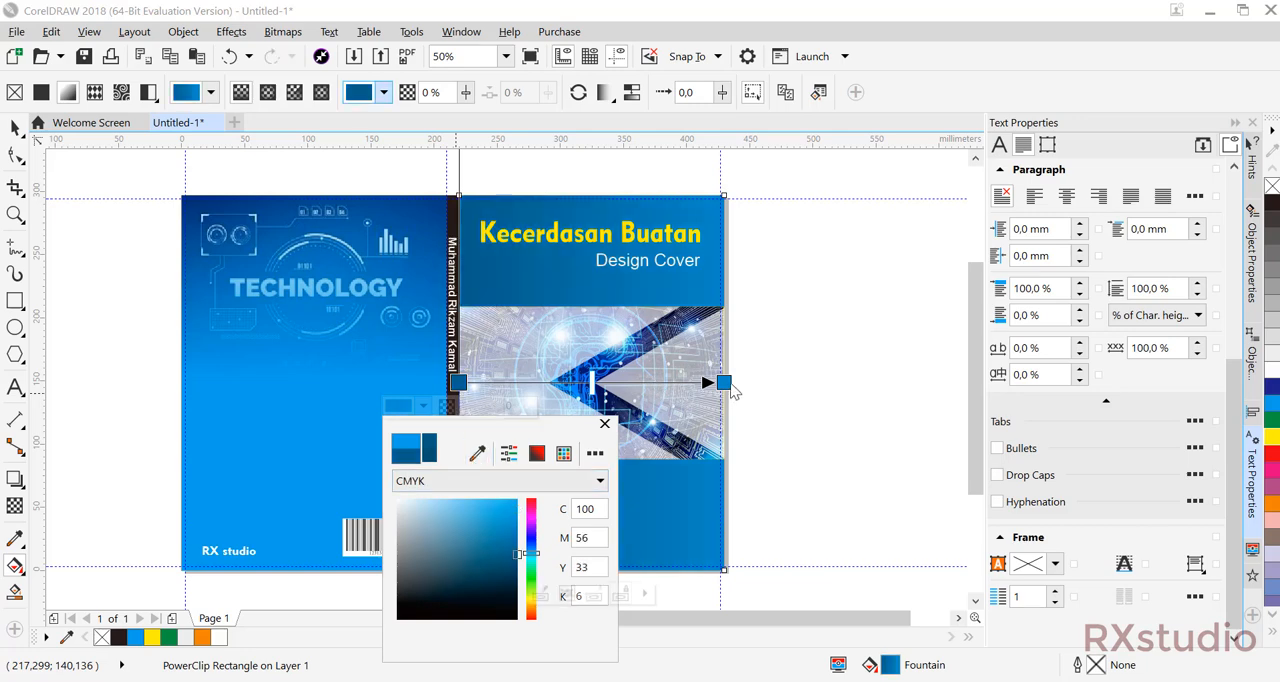
Set the outer end of the front cover's gradient to the bright cyan blue sampled from the back cover, C100 M0 Y0 K0.
{"action": "left_click", "coordinate": [723, 382]}
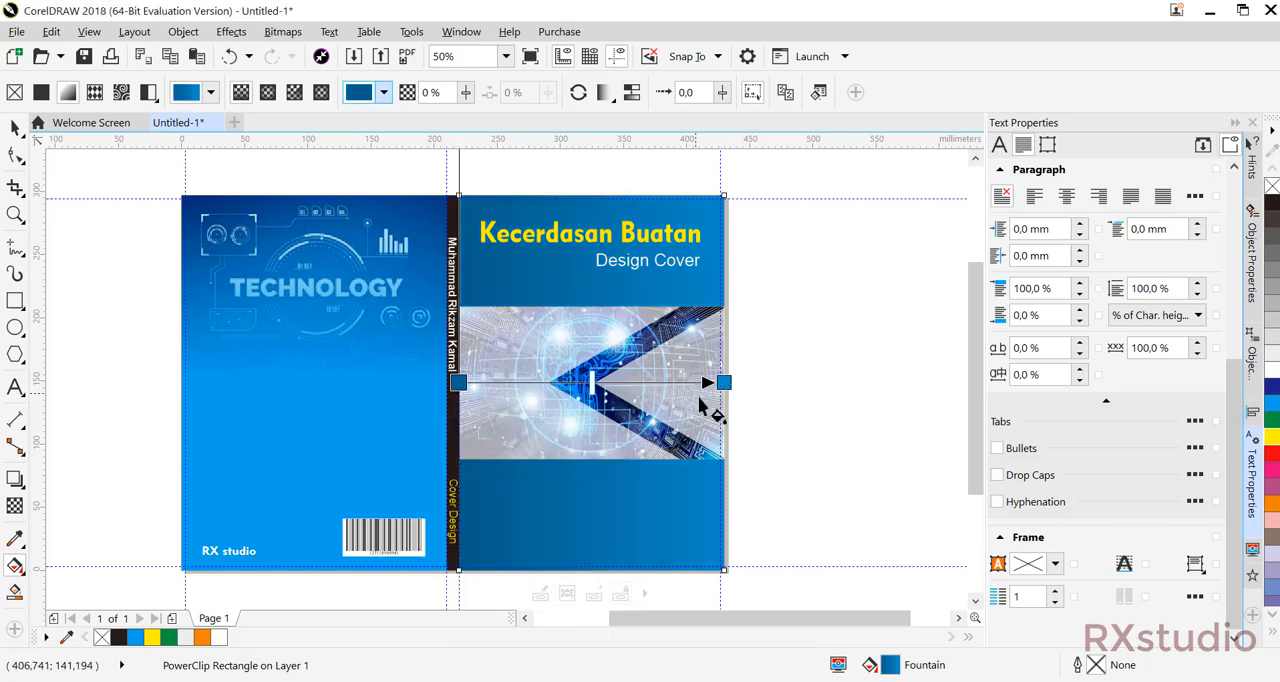
{"action": "left_click", "coordinate": [723, 382]}
{"action": "left_click", "coordinate": [675, 407]}
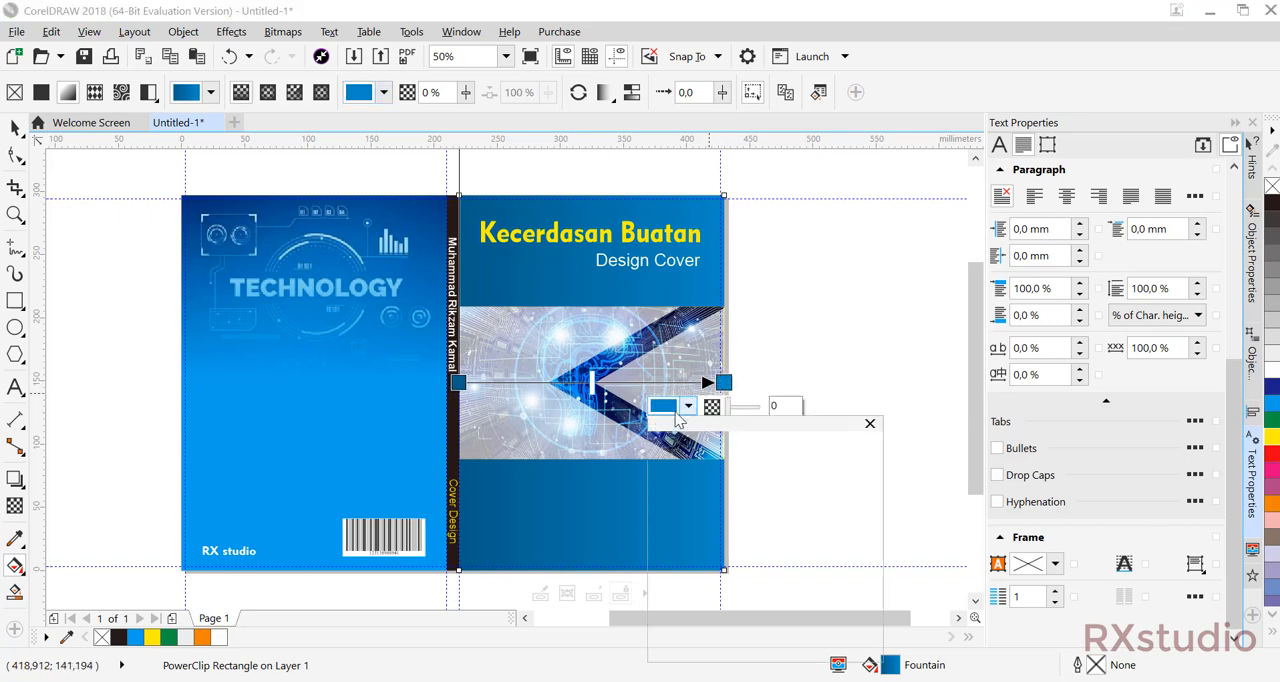
{"action": "left_click", "coordinate": [741, 455]}
{"action": "left_click", "coordinate": [393, 413]}
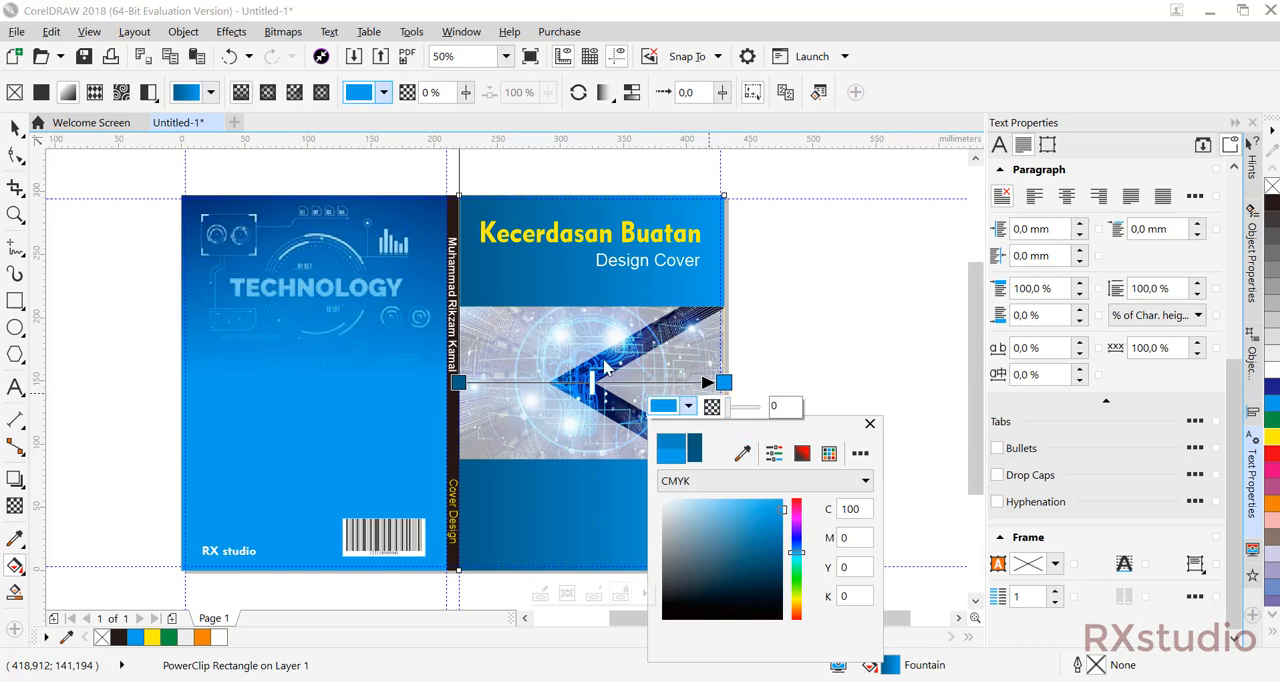
{"action": "left_click", "coordinate": [741, 455]}
{"action": "left_click", "coordinate": [263, 443]}
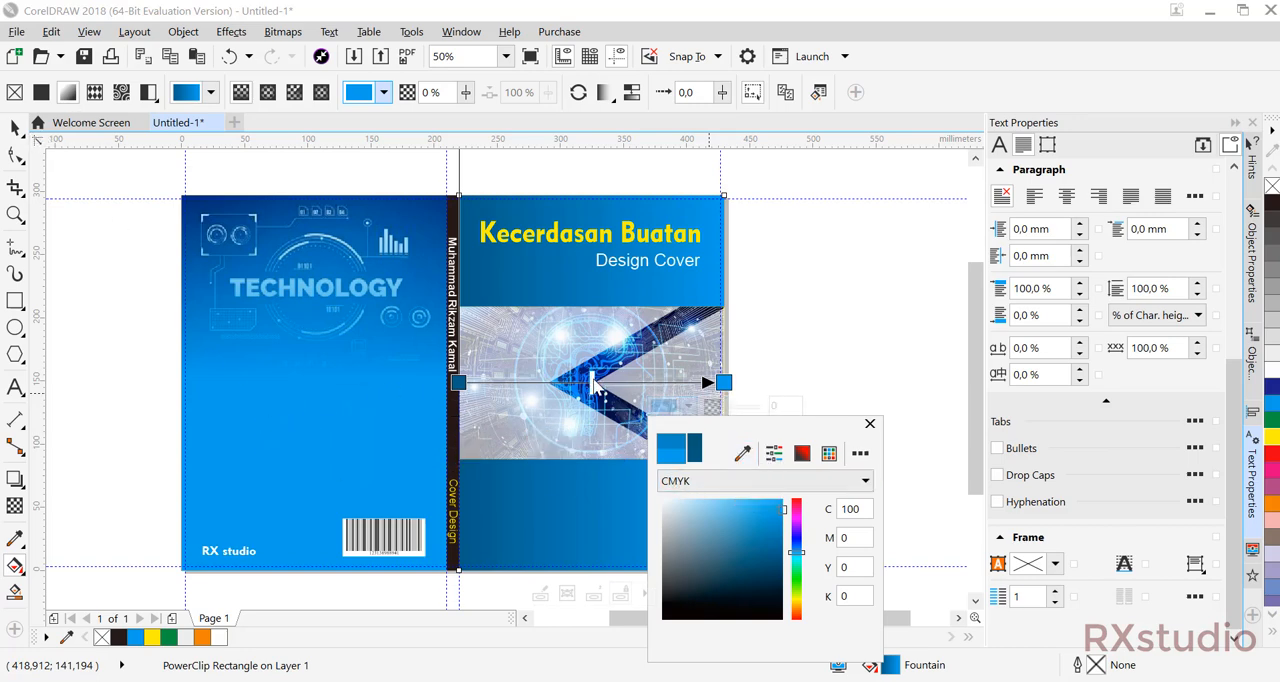
Shift the front cover gradient's midpoint towards the spine, to about a quarter of the cover's width, and deselect the cover.
{"action": "left_click_drag", "start_coordinate": [594, 380], "coordinate": [516, 370]}
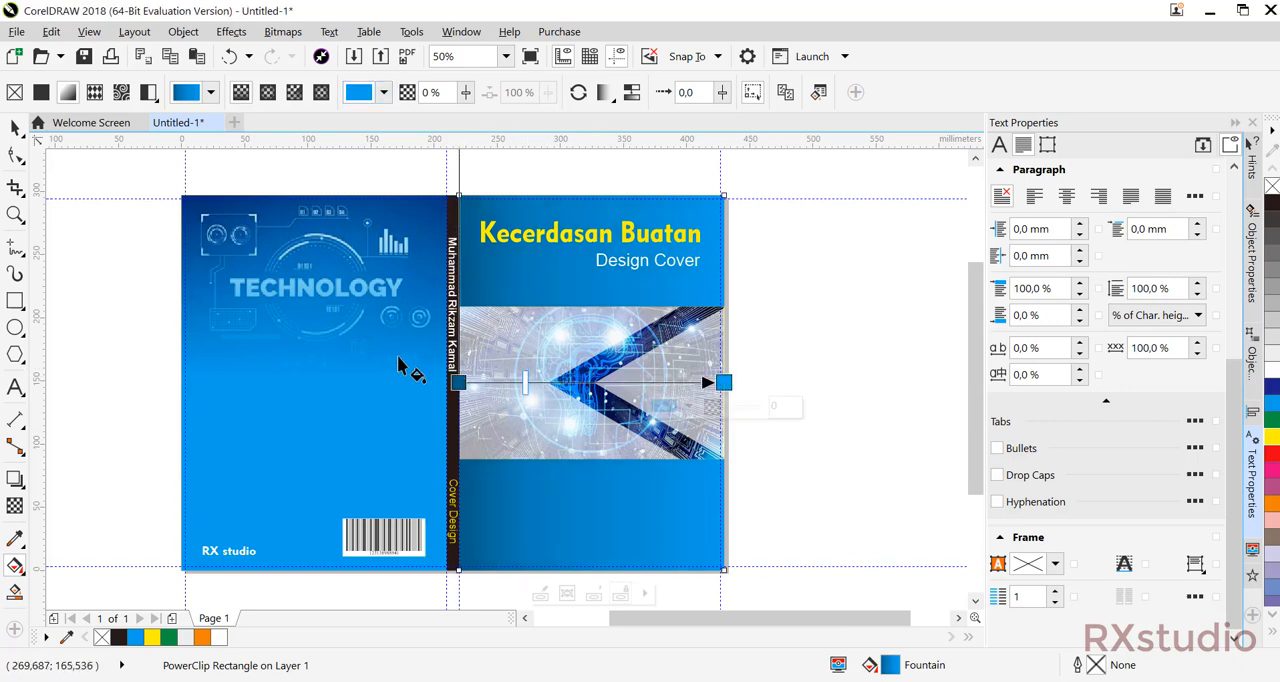
{"action": "left_click", "coordinate": [15, 128]}
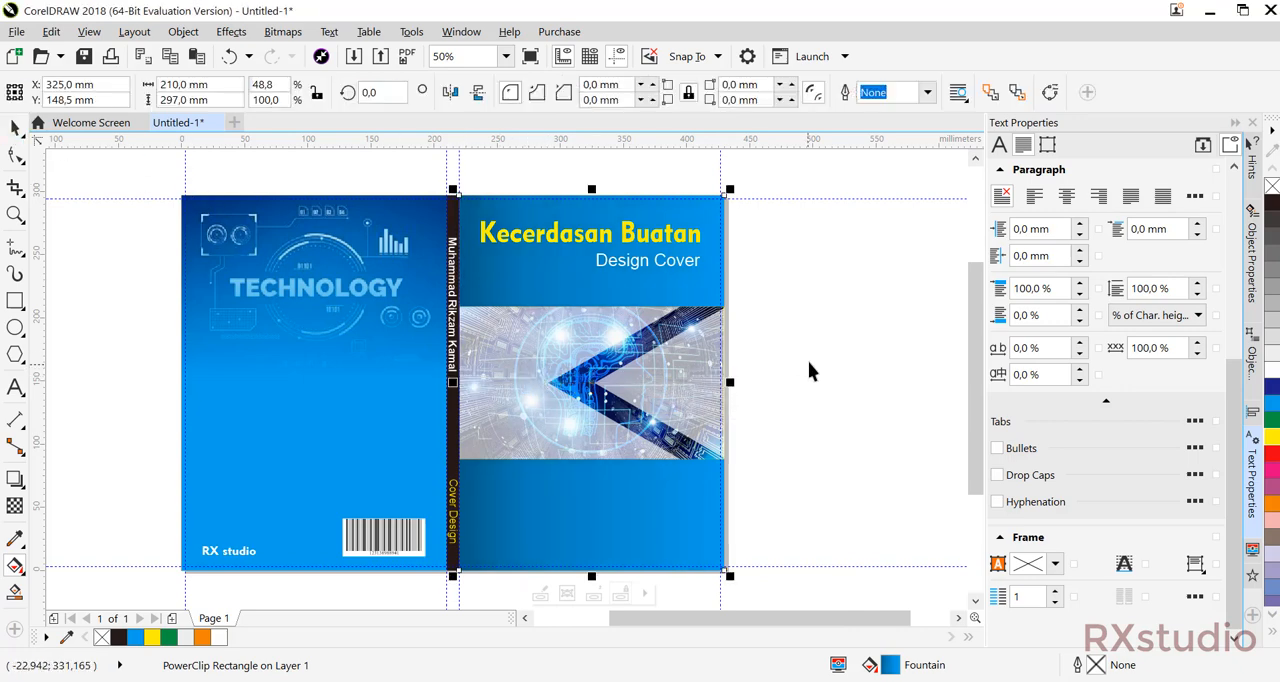
{"action": "left_click", "coordinate": [809, 362]}
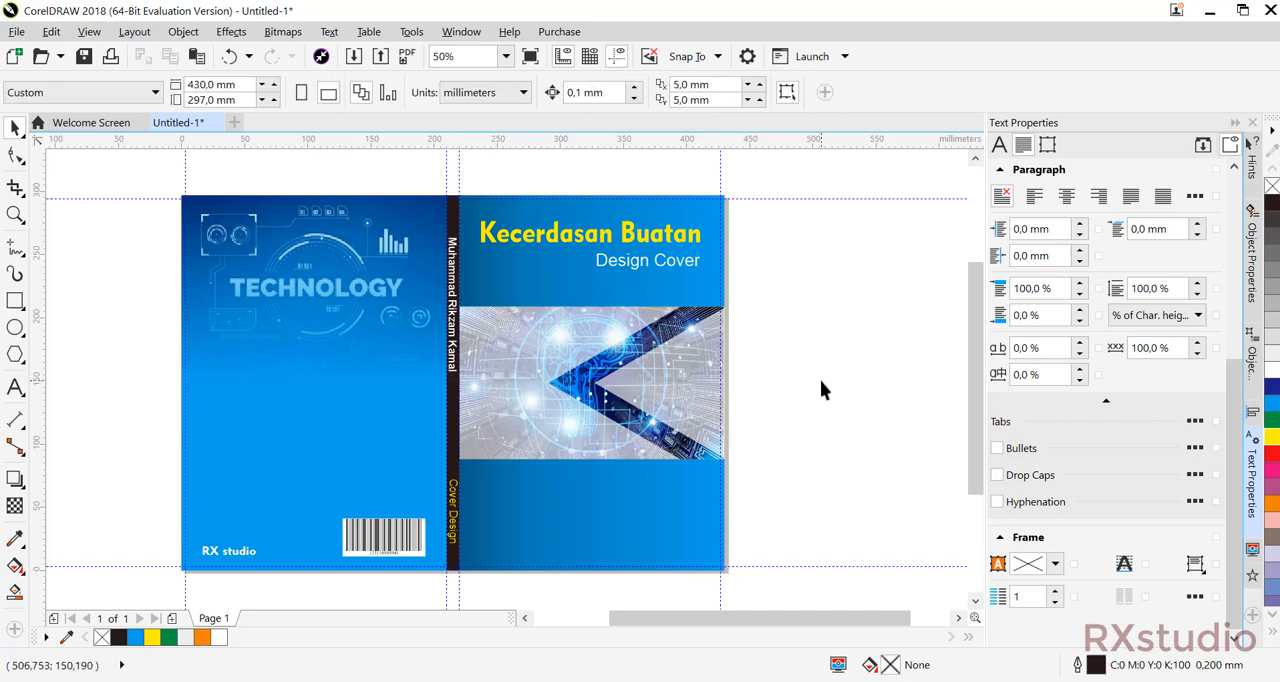
Save the drawing as a CDR file named "desain cover".
{"action": "left_click_drag", "start_coordinate": [802, 436], "coordinate": [786, 414]}
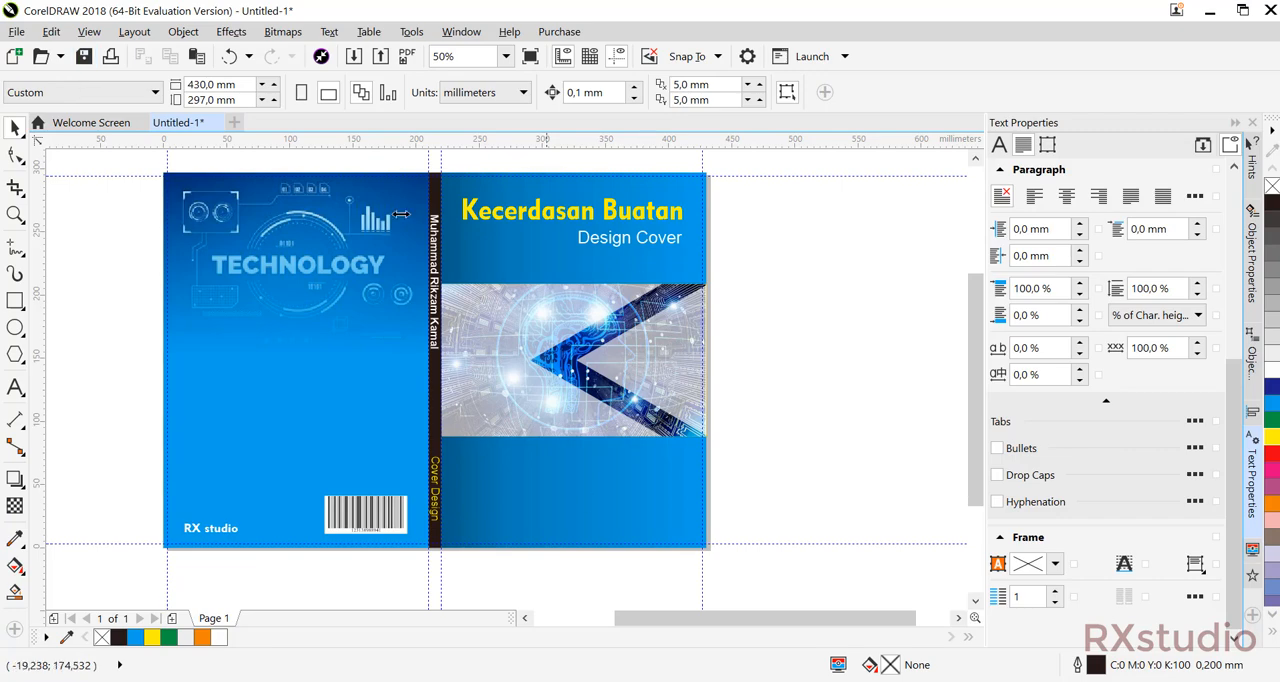
{"action": "left_click", "coordinate": [84, 57]}
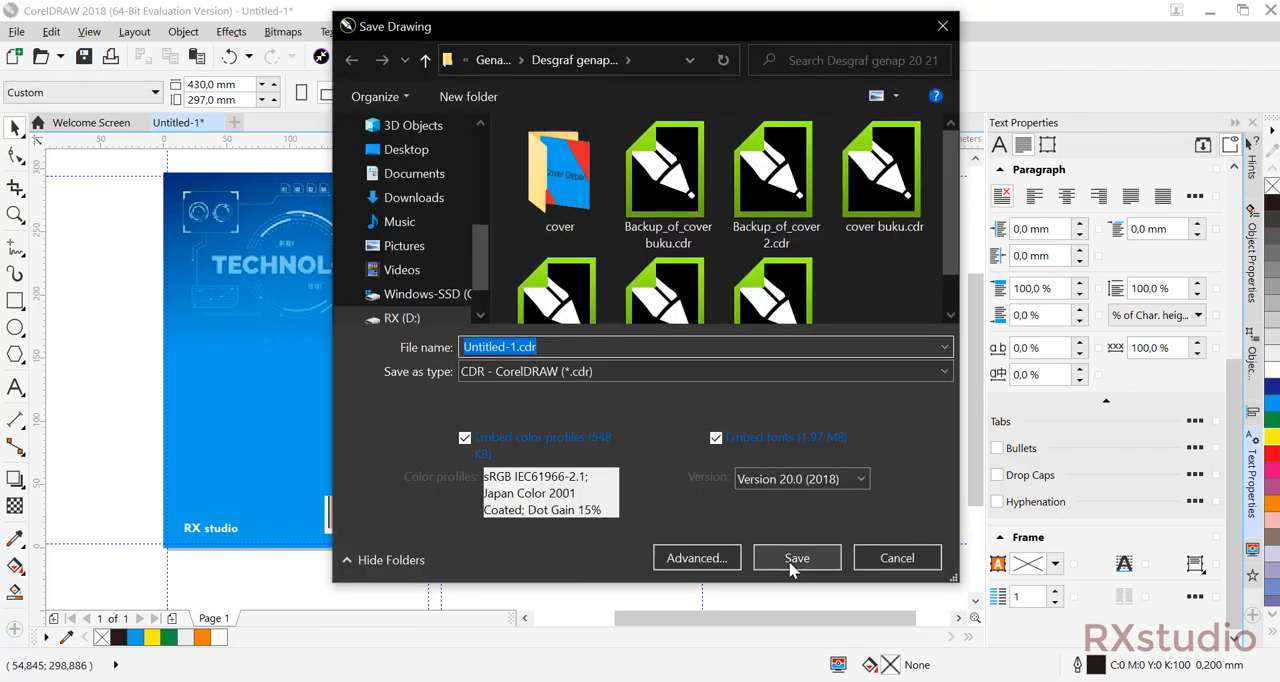
{"action": "left_click", "coordinate": [792, 563]}
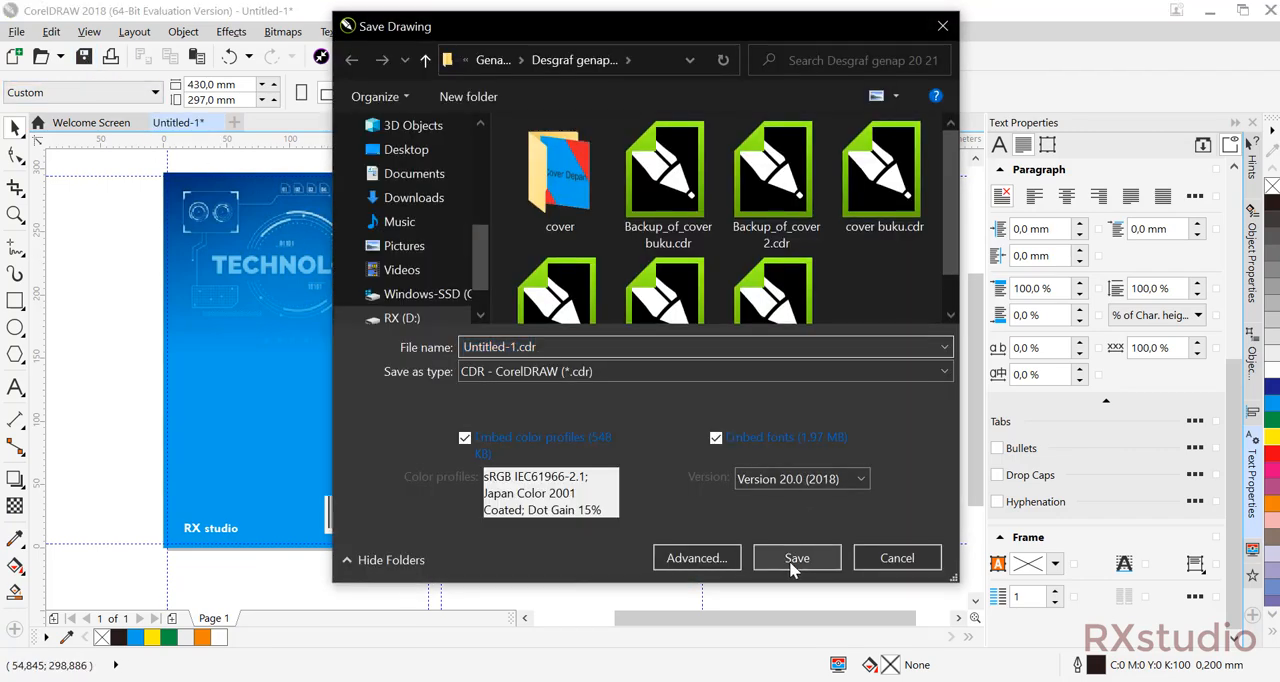
{"action": "left_click", "coordinate": [619, 347]}
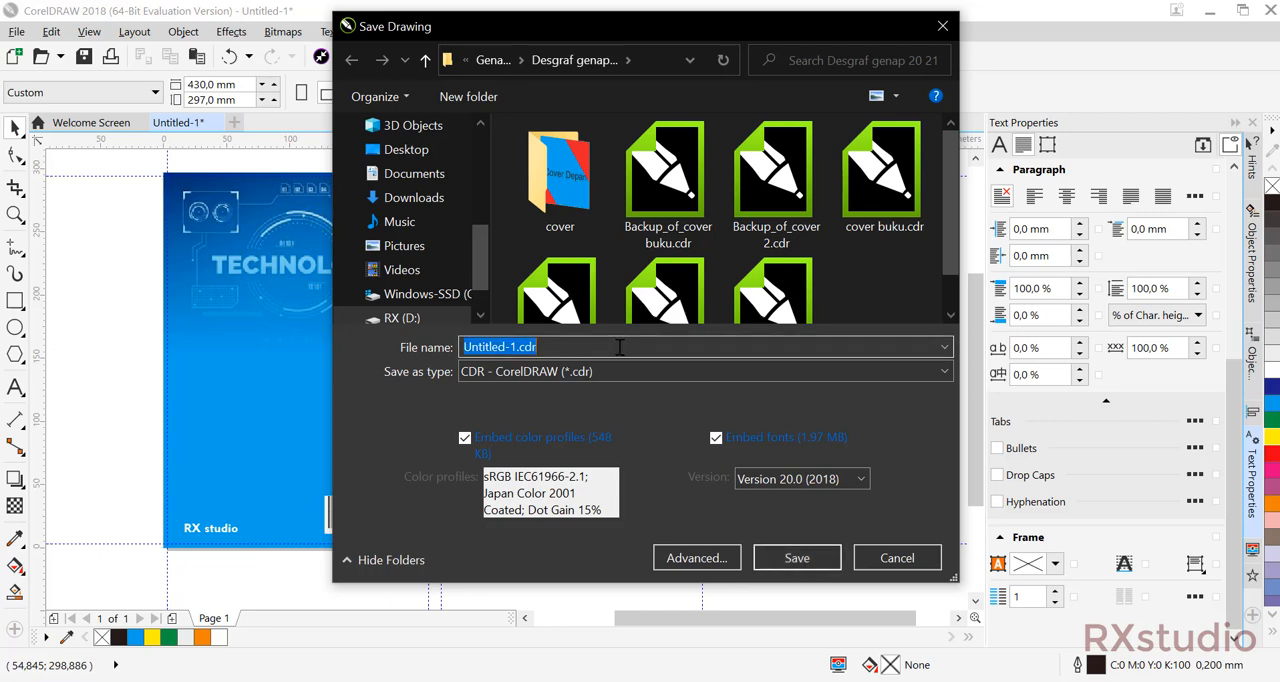
{"action": "type", "text": "desain cover"}
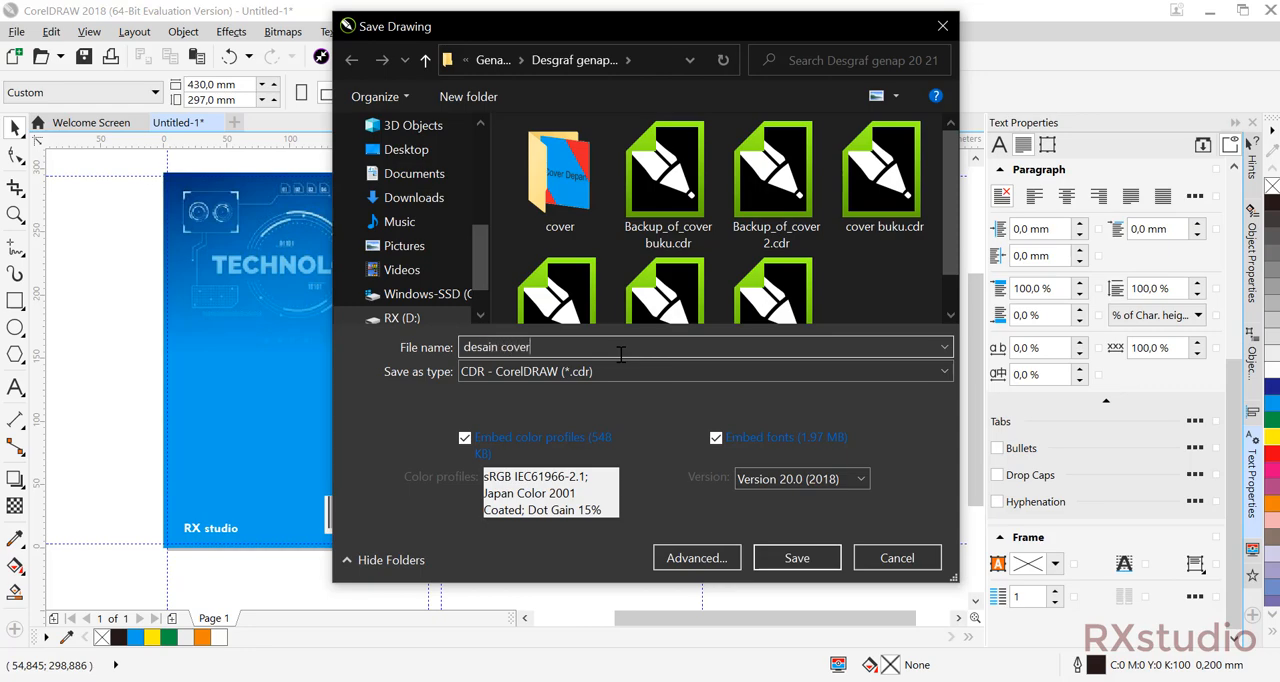
{"action": "key", "text": "Return"}
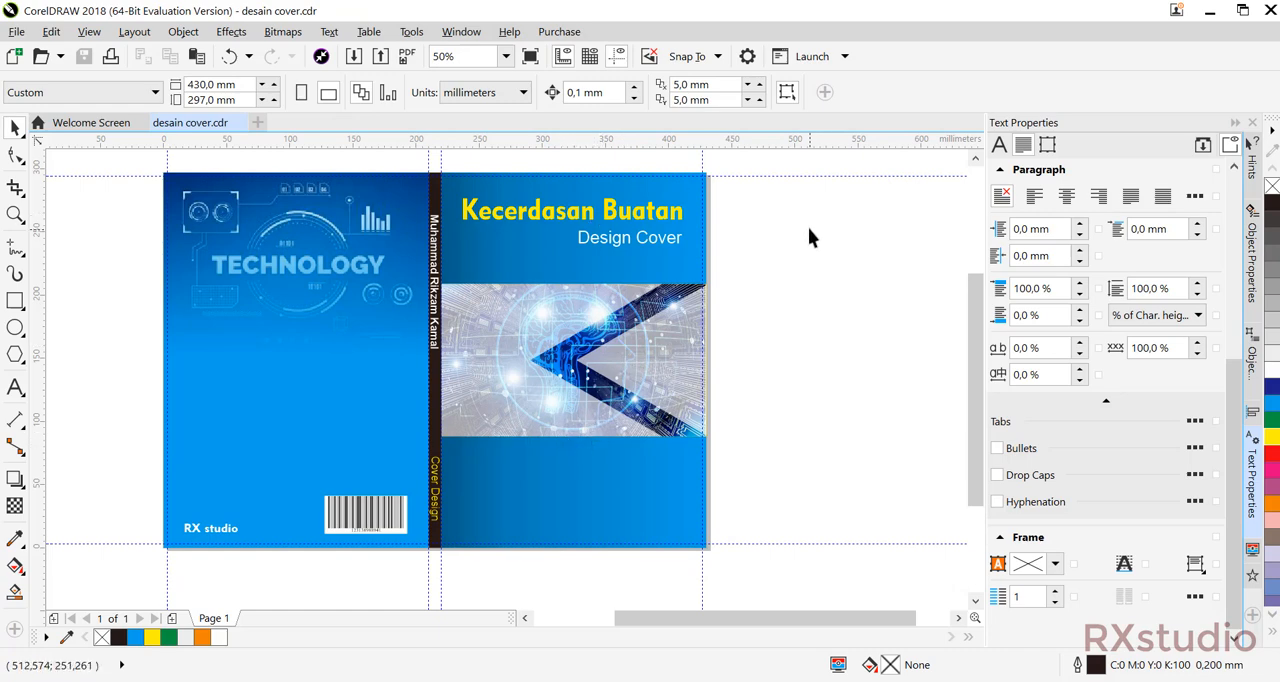
Select all front cover objects for export and delete the old cover depan.png from the cover folder.
{"action": "left_click_drag", "start_coordinate": [808, 228], "coordinate": [835, 241]}
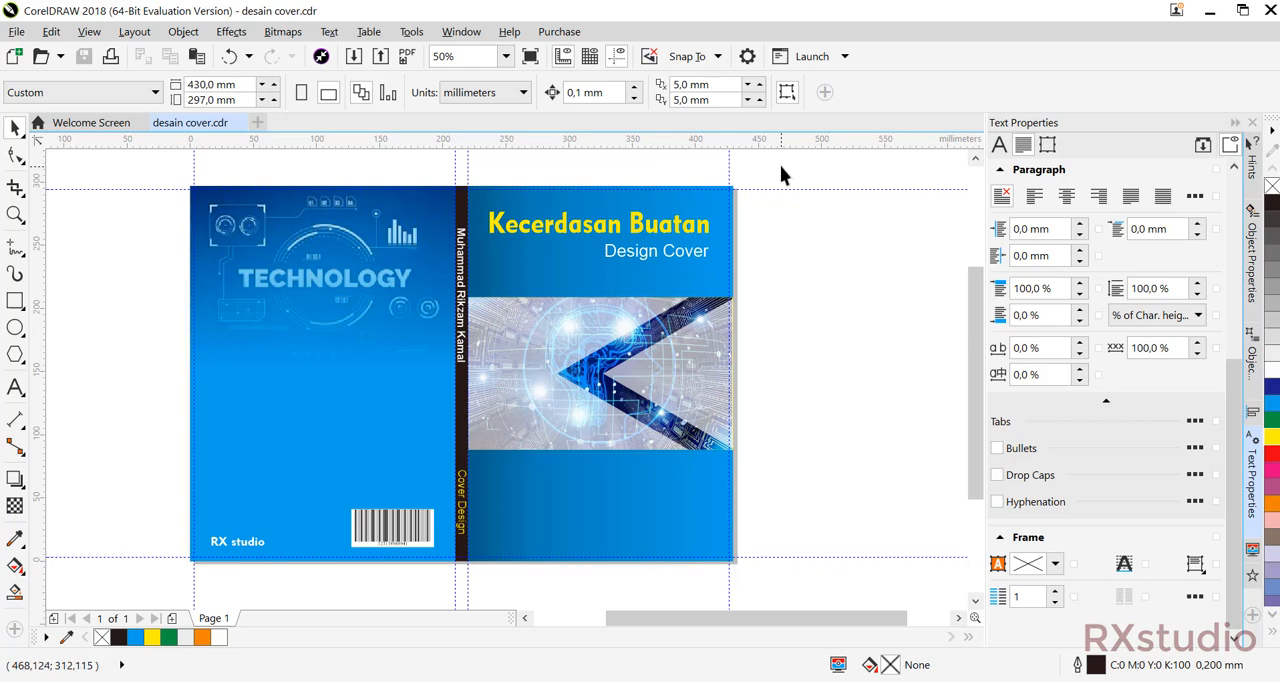
{"action": "left_click_drag", "start_coordinate": [780, 165], "coordinate": [460, 590]}
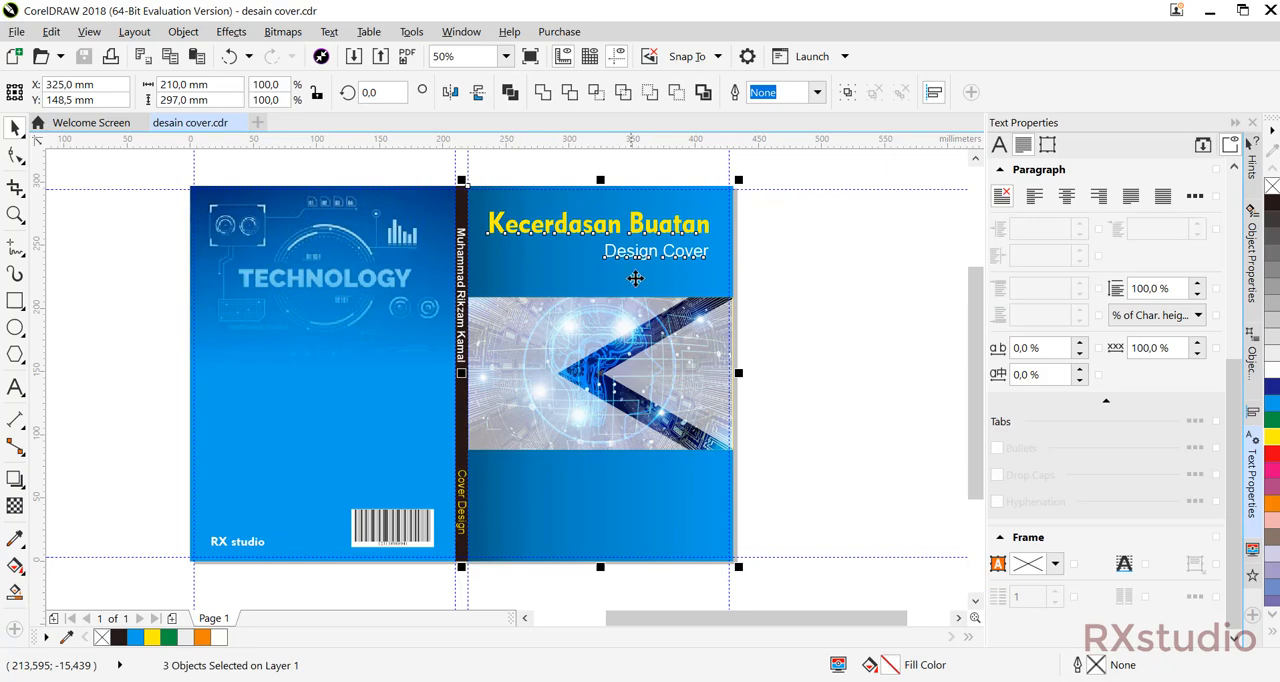
{"action": "left_click", "coordinate": [381, 58]}
{"action": "left_click", "coordinate": [246, 178]}
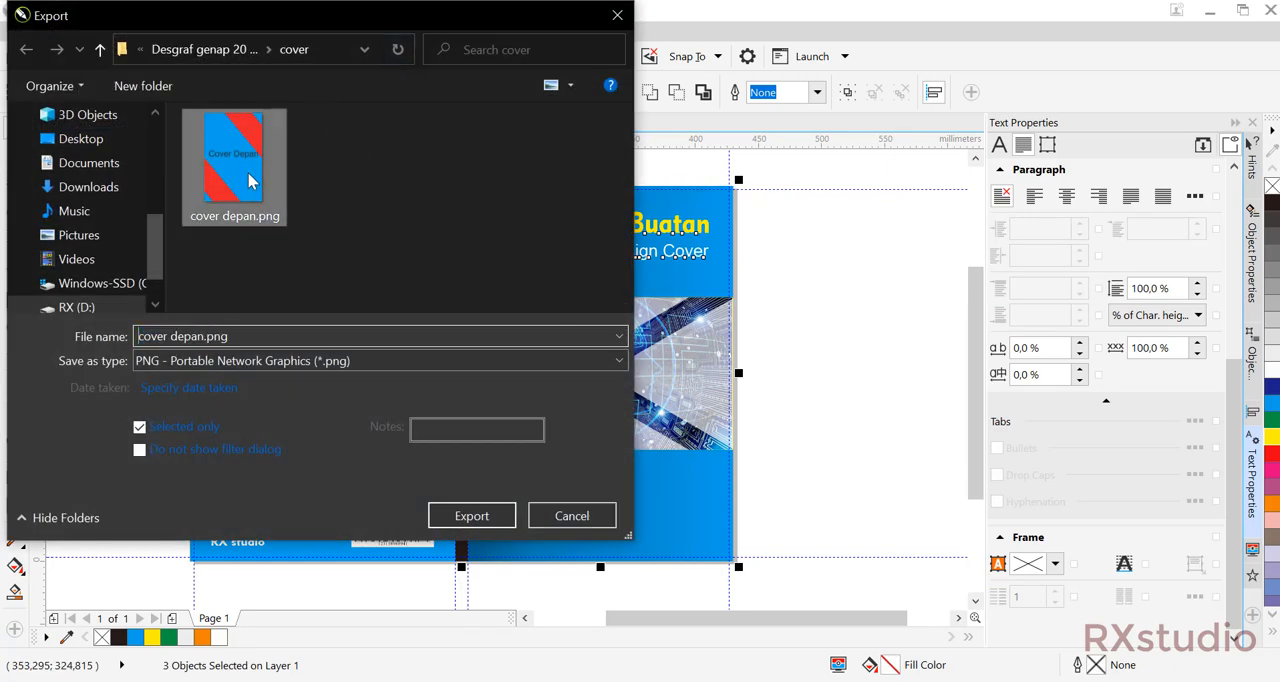
{"action": "key", "text": "Delete"}
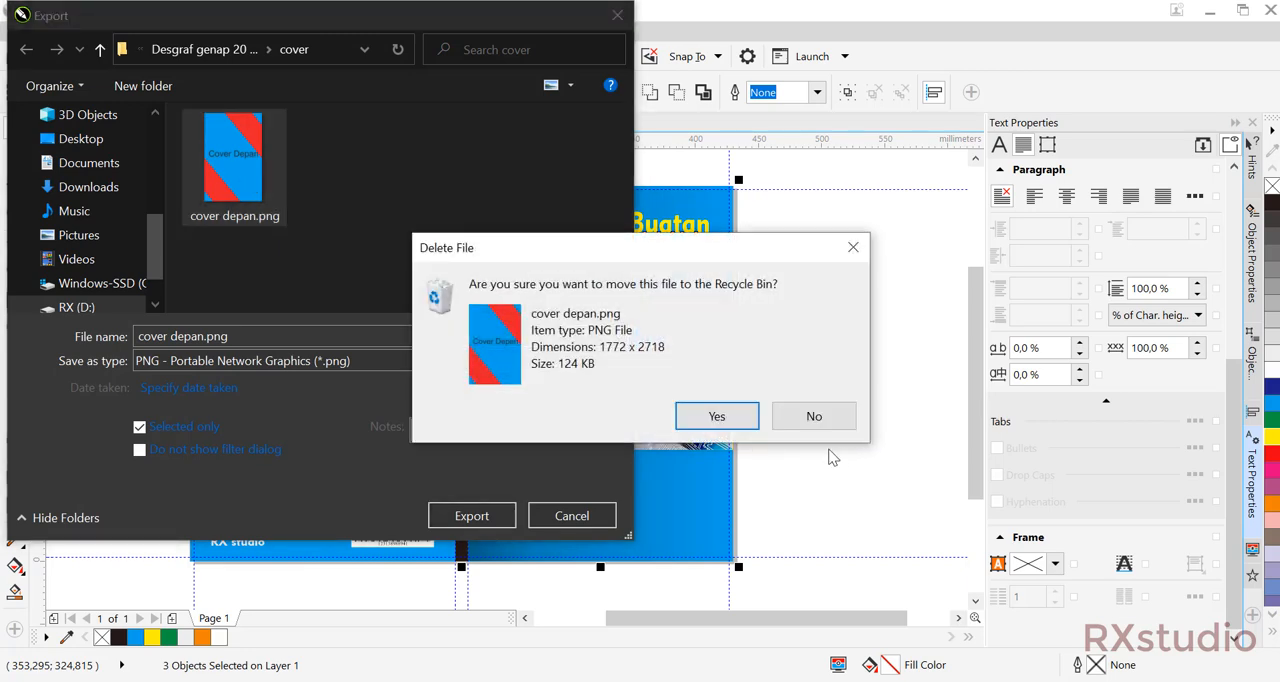
{"action": "left_click", "coordinate": [737, 425]}
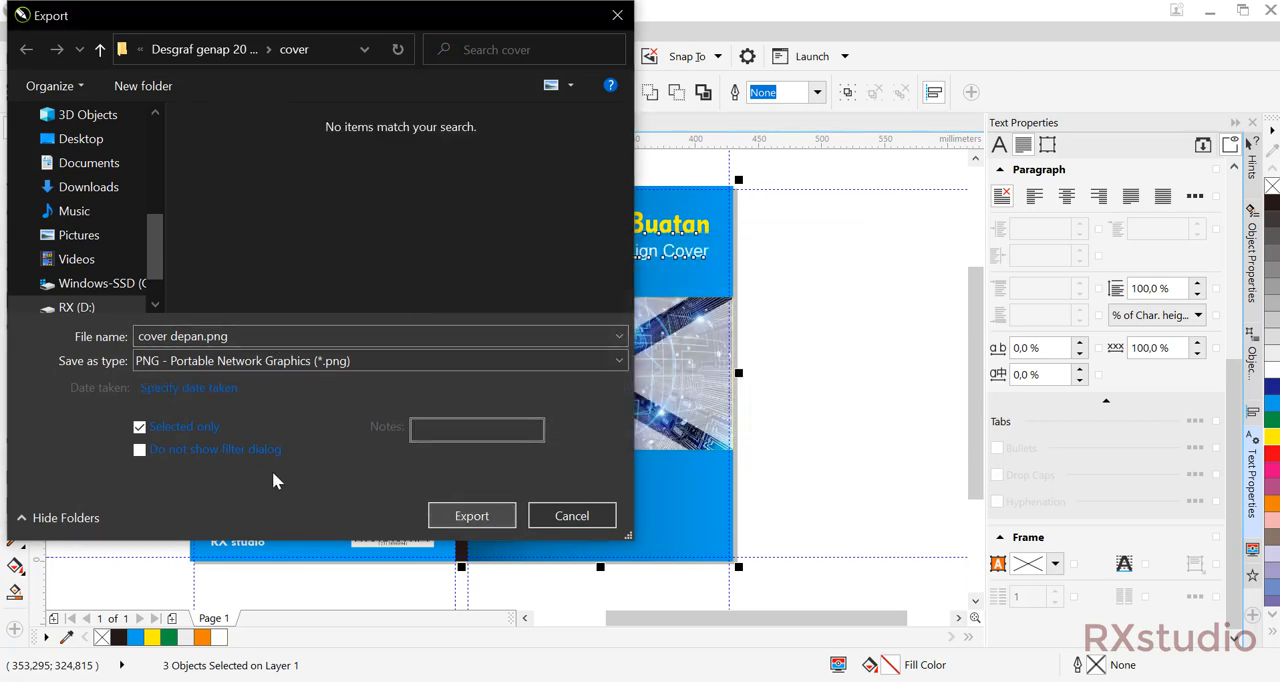
Export the selected front cover as a transparent RGB PNG named cover depan.png.
{"action": "left_click", "coordinate": [460, 517]}
{"action": "left_click", "coordinate": [703, 354]}
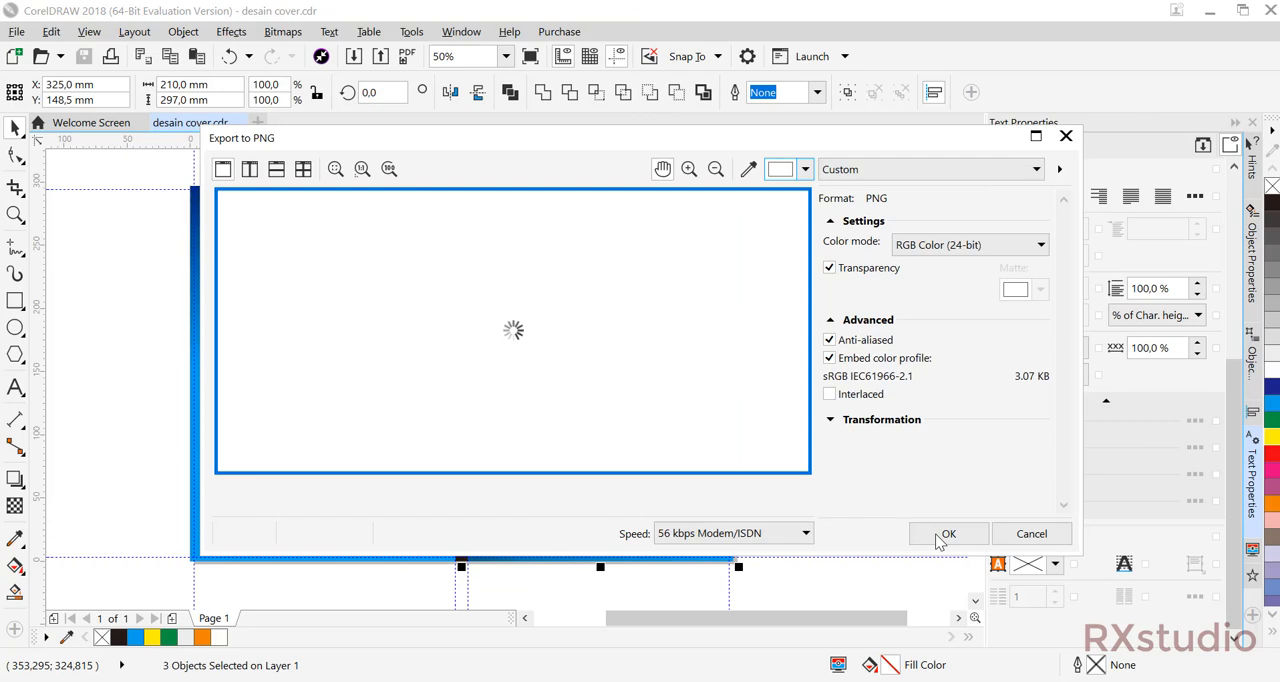
{"action": "left_click", "coordinate": [945, 534]}
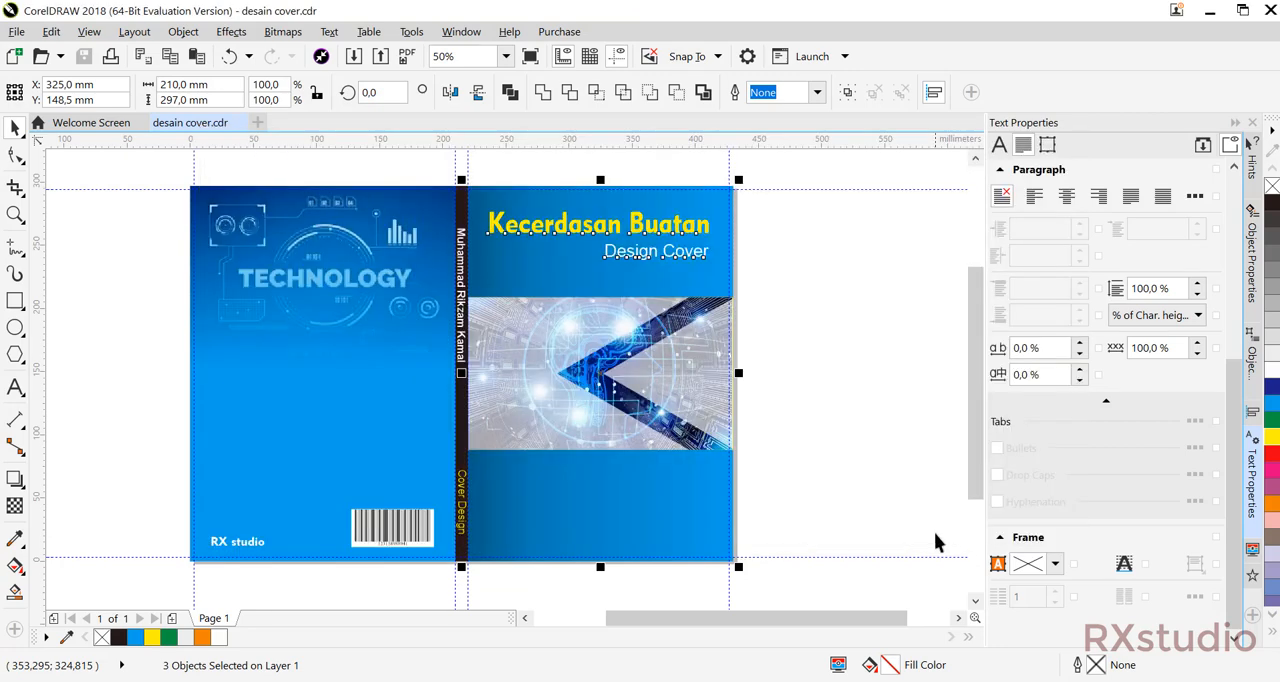
Select the spine with its two texts and export only this selection as a PNG named "punggung buku".
{"action": "left_click", "coordinate": [433, 160]}
{"action": "left_click_drag", "start_coordinate": [488, 593], "coordinate": [488, 593]}
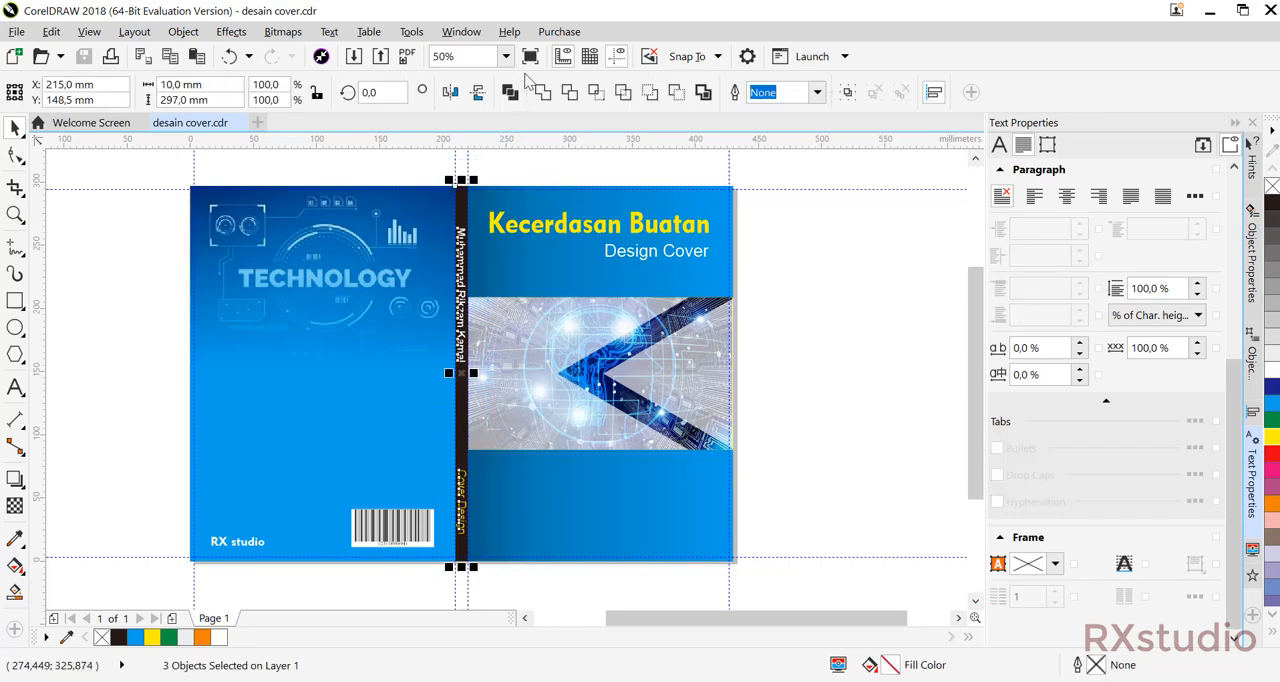
{"action": "left_click", "coordinate": [382, 56]}
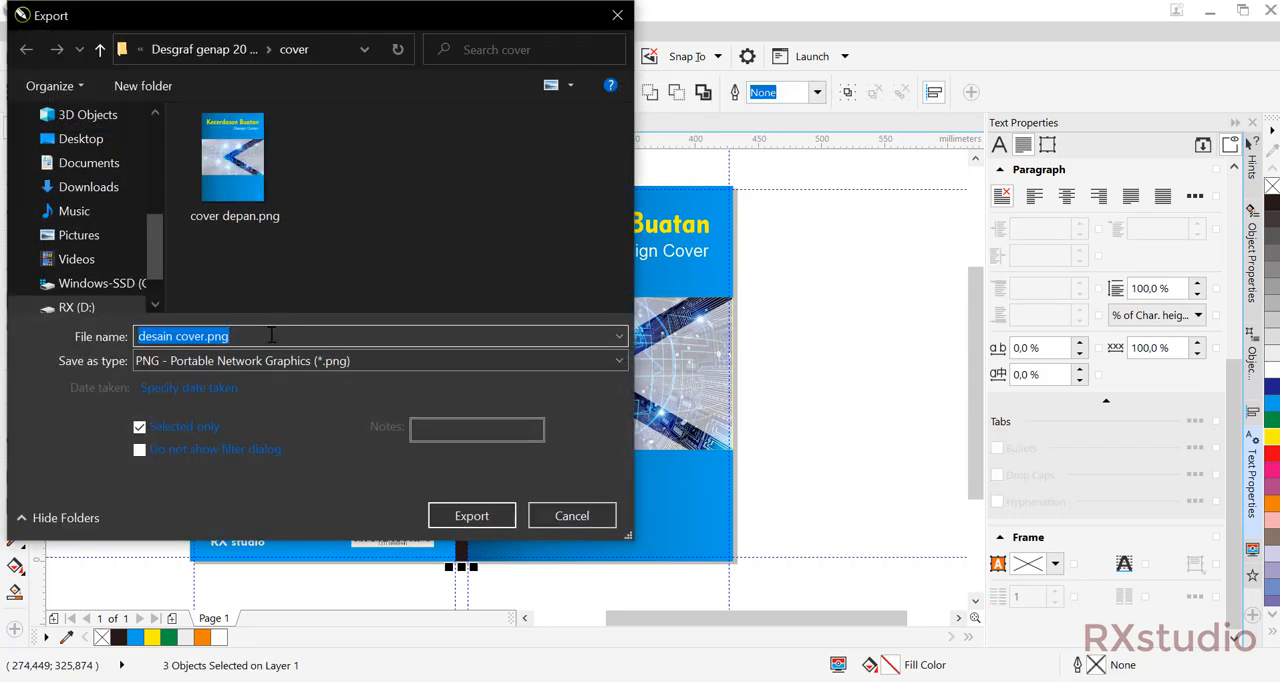
{"action": "type", "text": "punggung buku"}
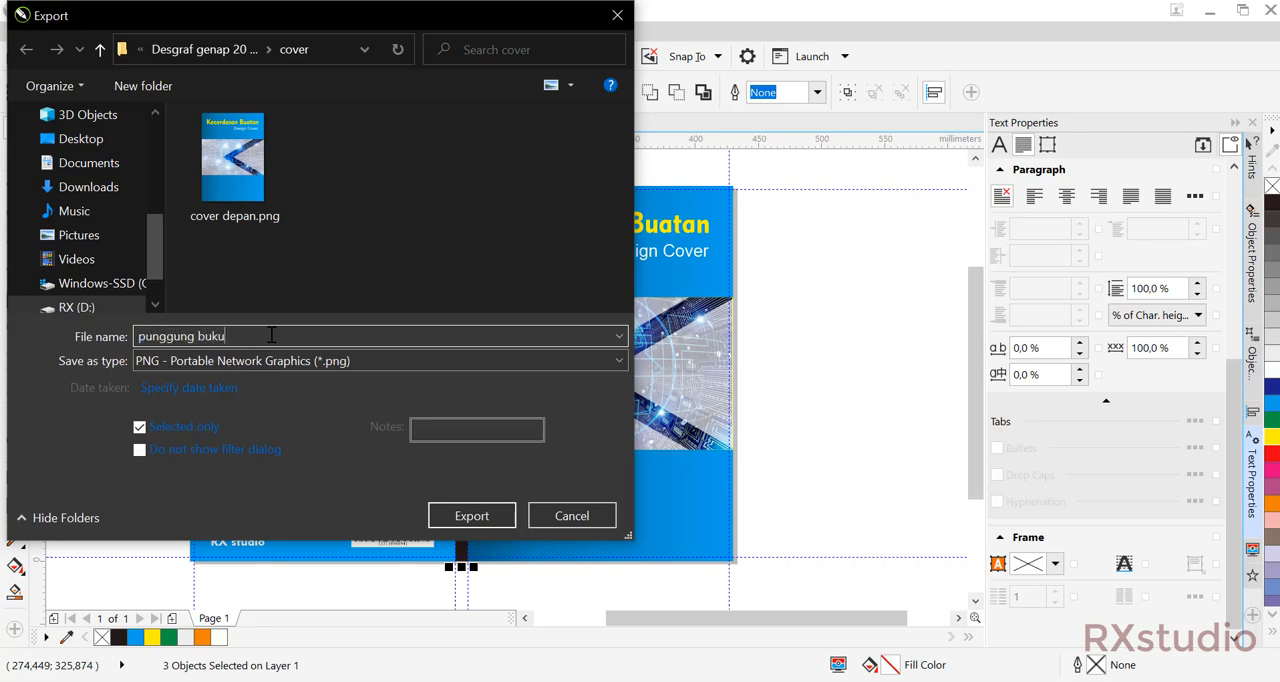
{"action": "key", "text": "Return"}
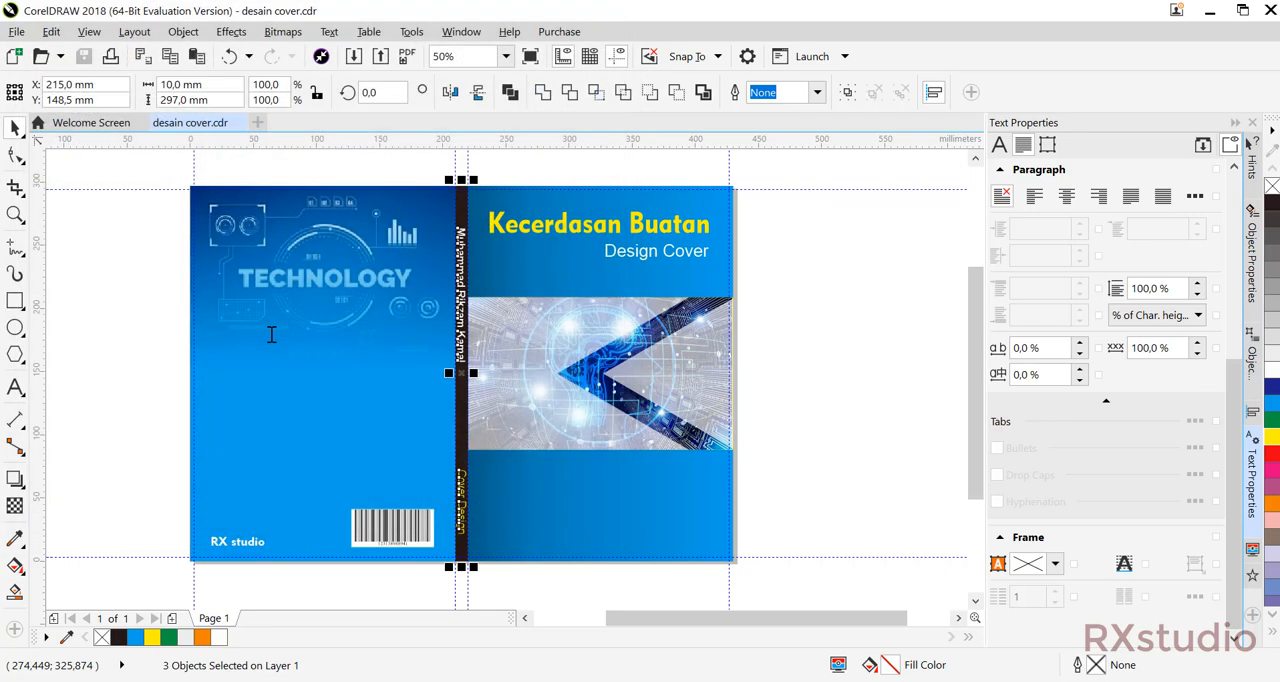
{"action": "left_click", "coordinate": [946, 534]}
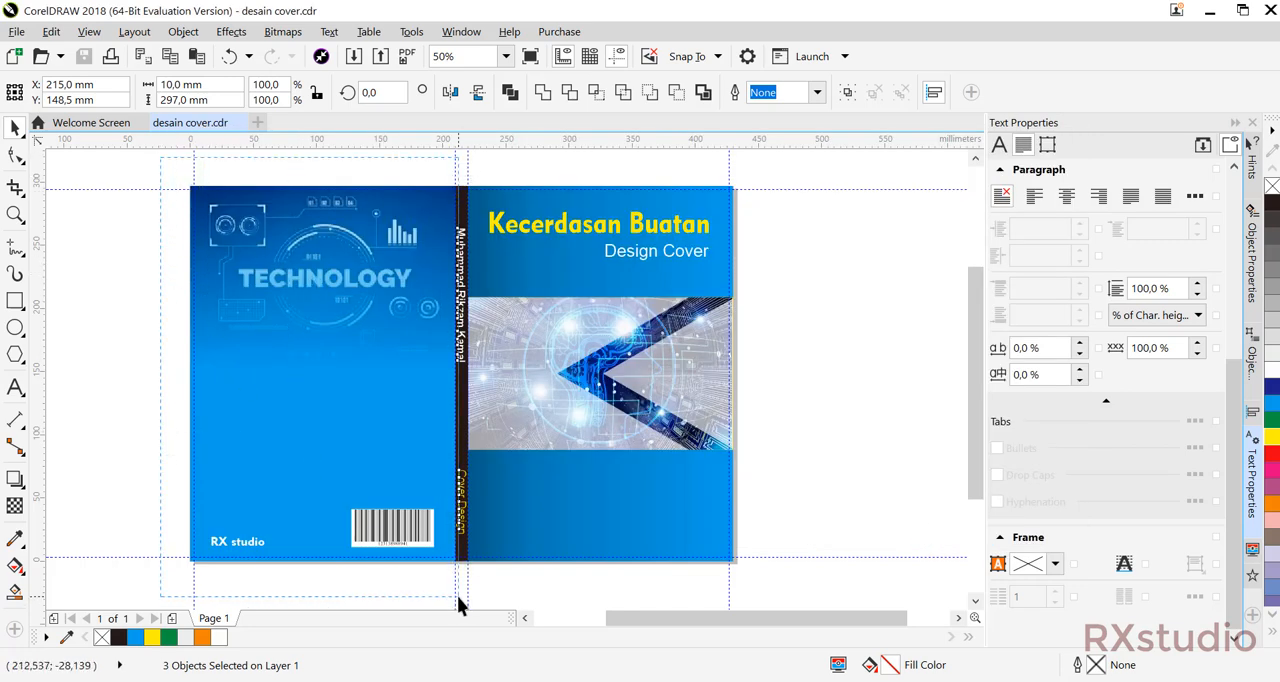
Export the back cover with its publisher text and bar code as a transparent RGB PNG named "belakang".
{"action": "left_click", "coordinate": [380, 56]}
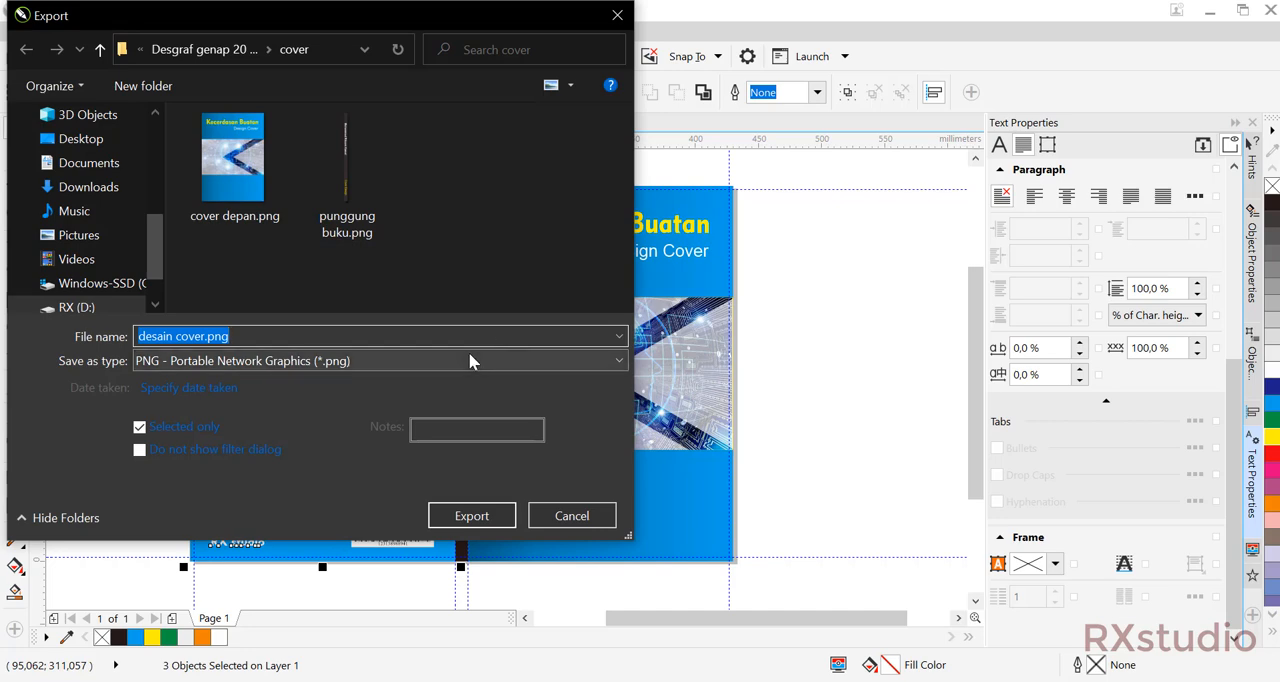
{"action": "type", "text": "be"}
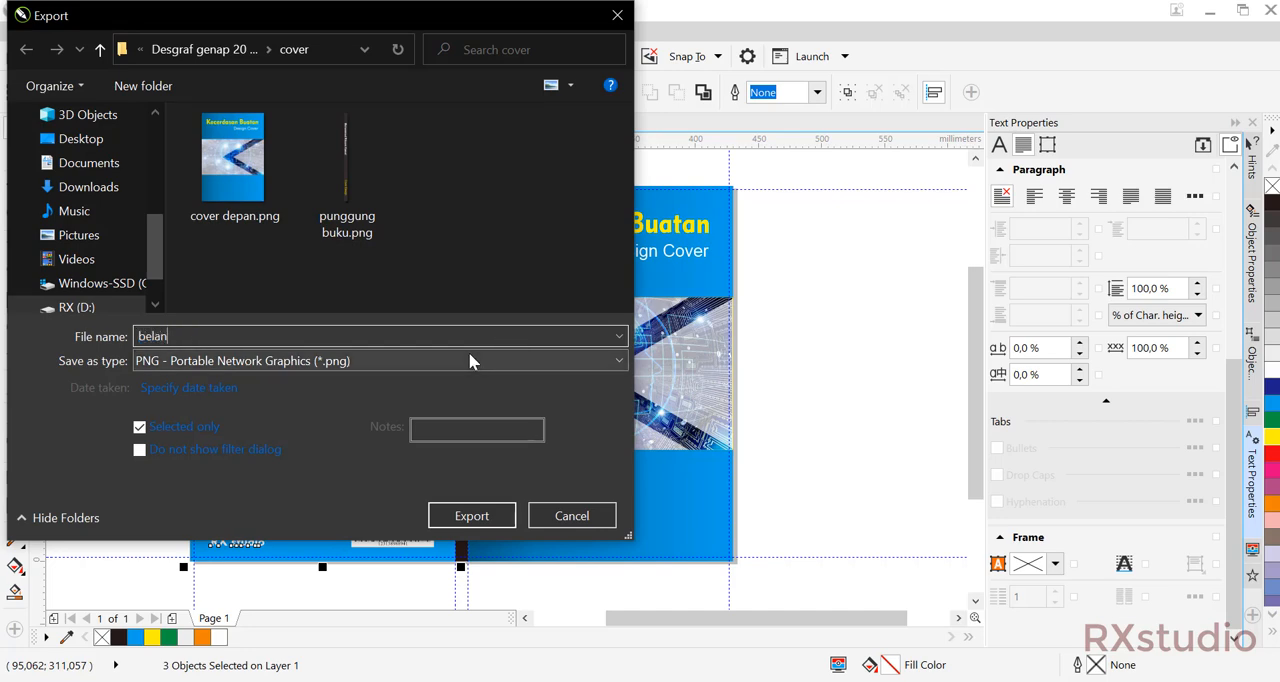
{"action": "type", "text": "lakang"}
{"action": "key", "text": "Return"}
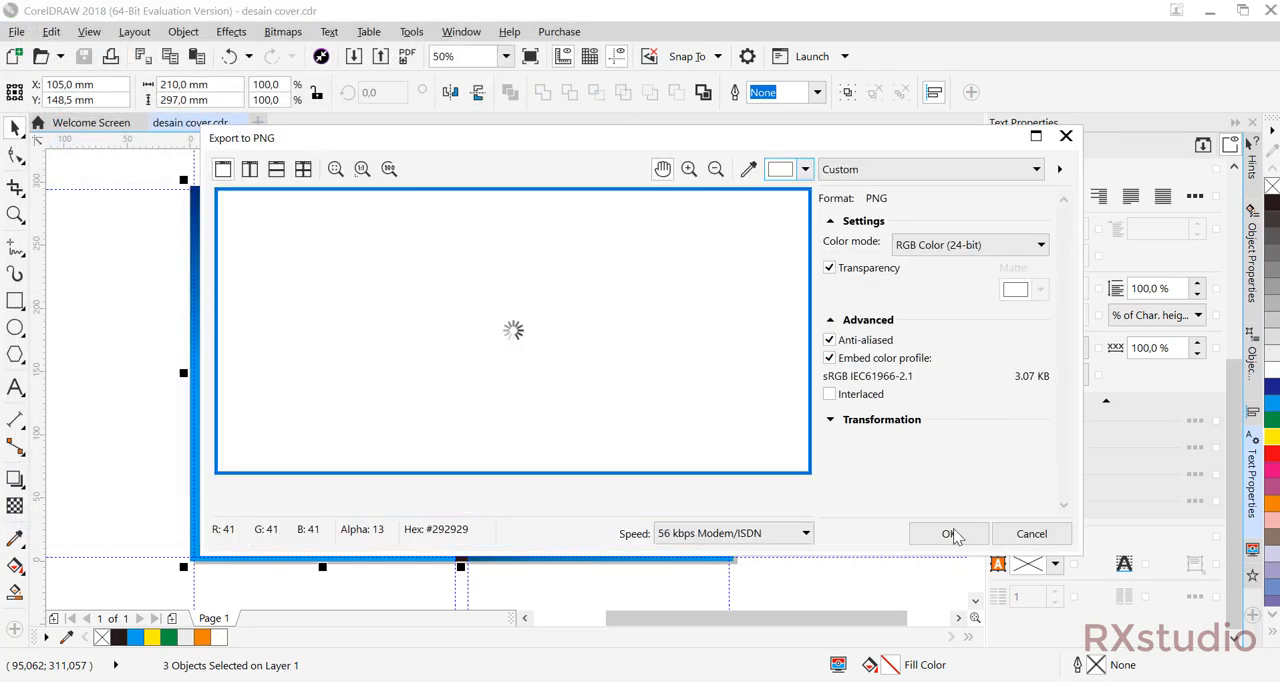
{"action": "left_click", "coordinate": [948, 534]}
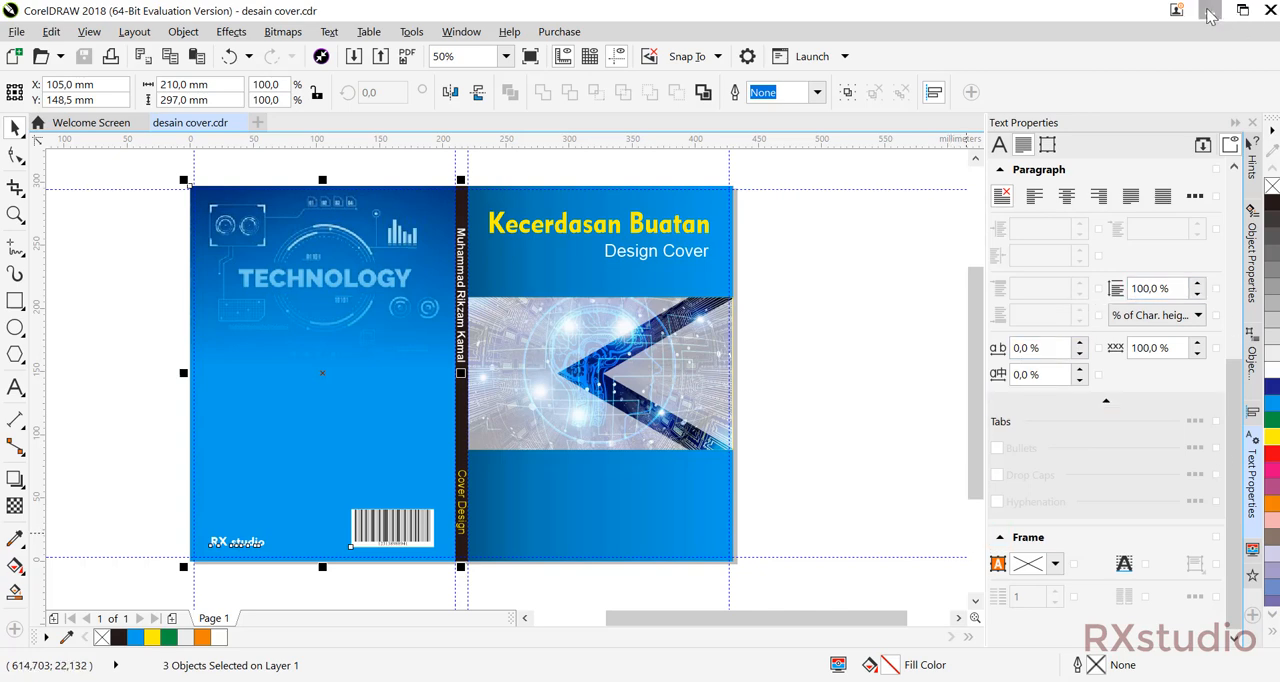
Select the entire cover layout and export only the selection as a transparent RGB PNG named desain cover.png.
{"action": "left_click", "coordinate": [183, 202]}
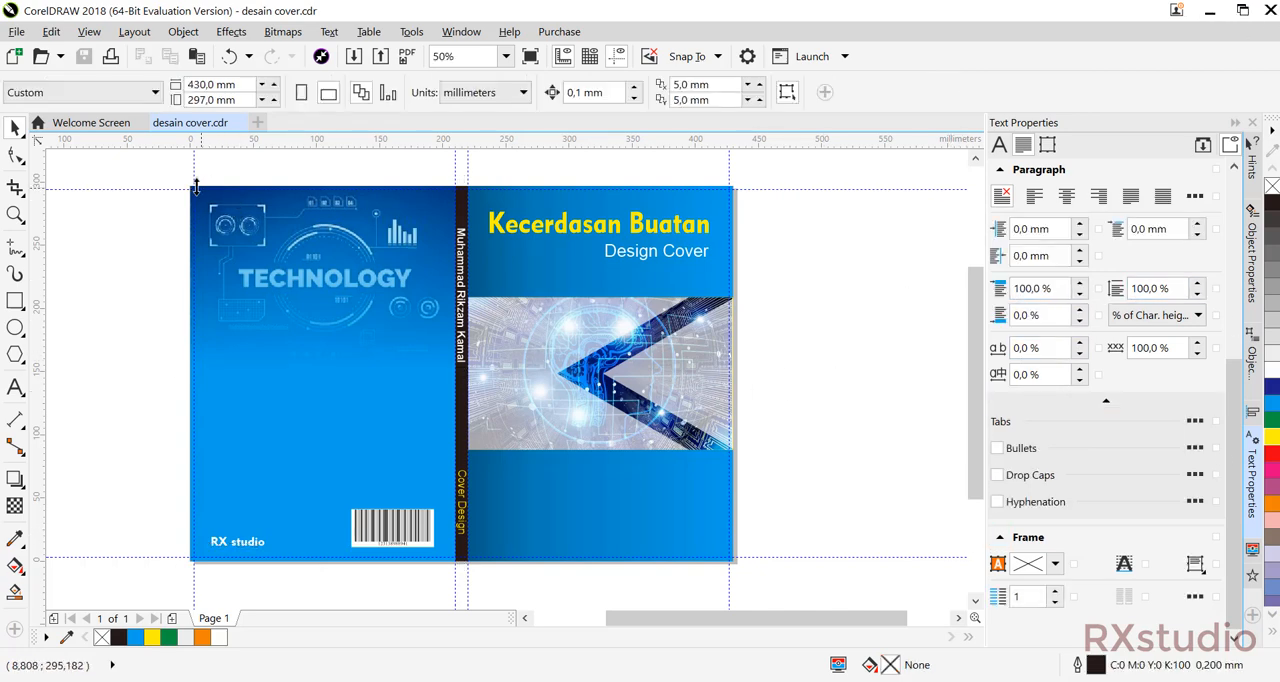
{"action": "left_click_drag", "start_coordinate": [183, 202], "coordinate": [761, 573]}
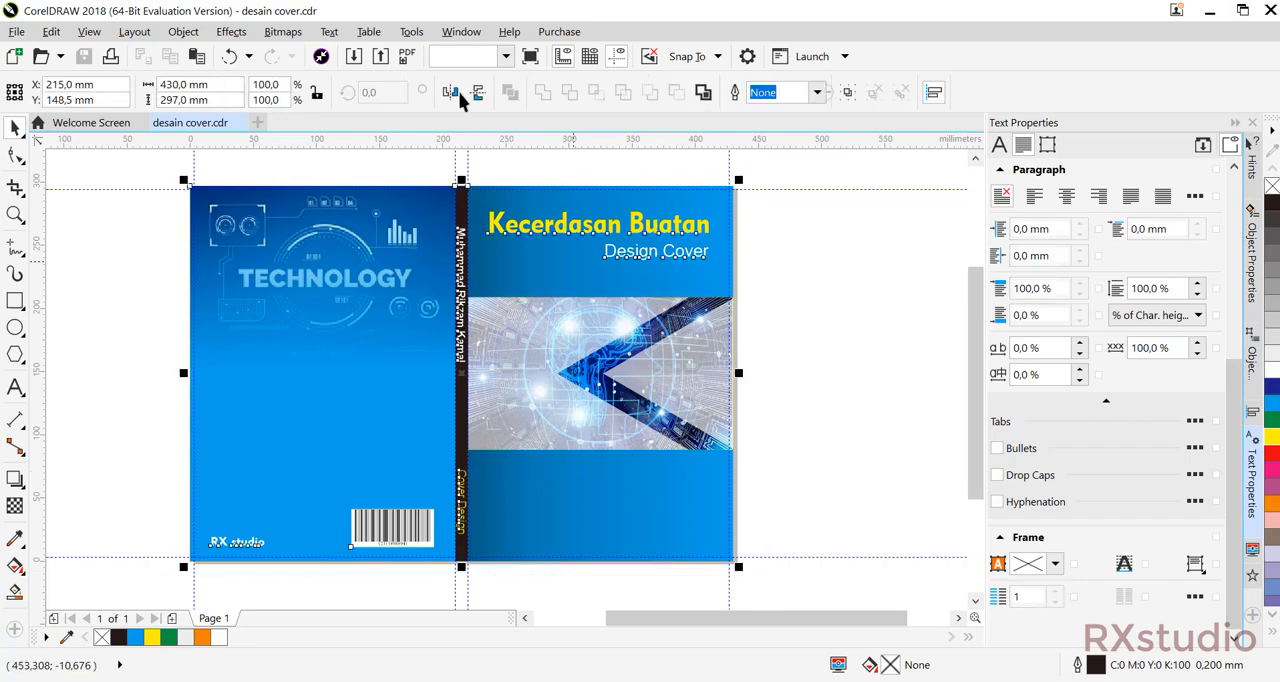
{"action": "left_click", "coordinate": [380, 57]}
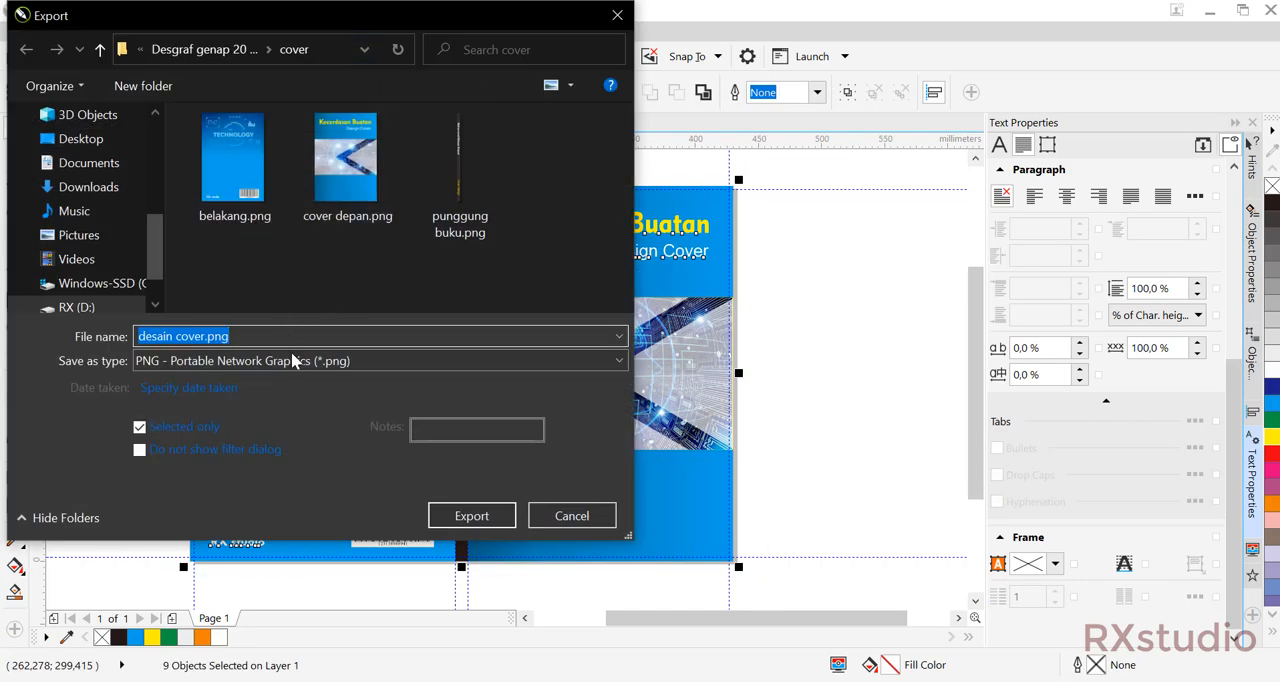
{"action": "left_click", "coordinate": [490, 516]}
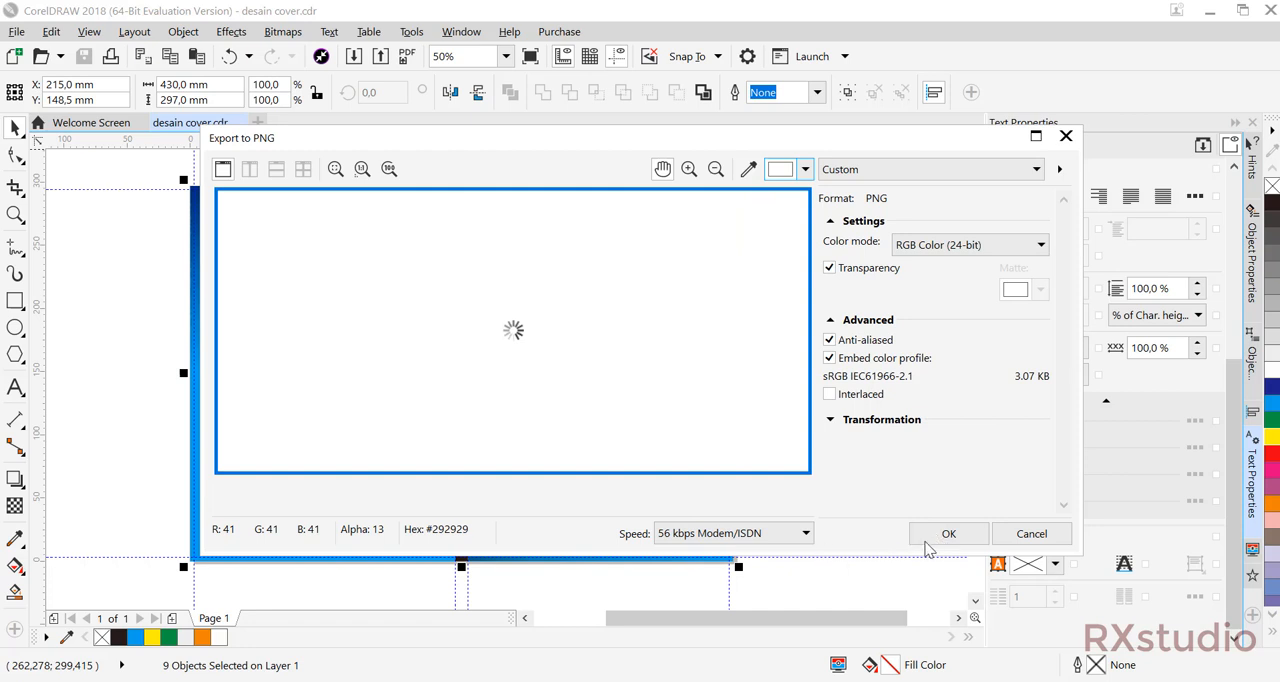
{"action": "left_click", "coordinate": [980, 535]}
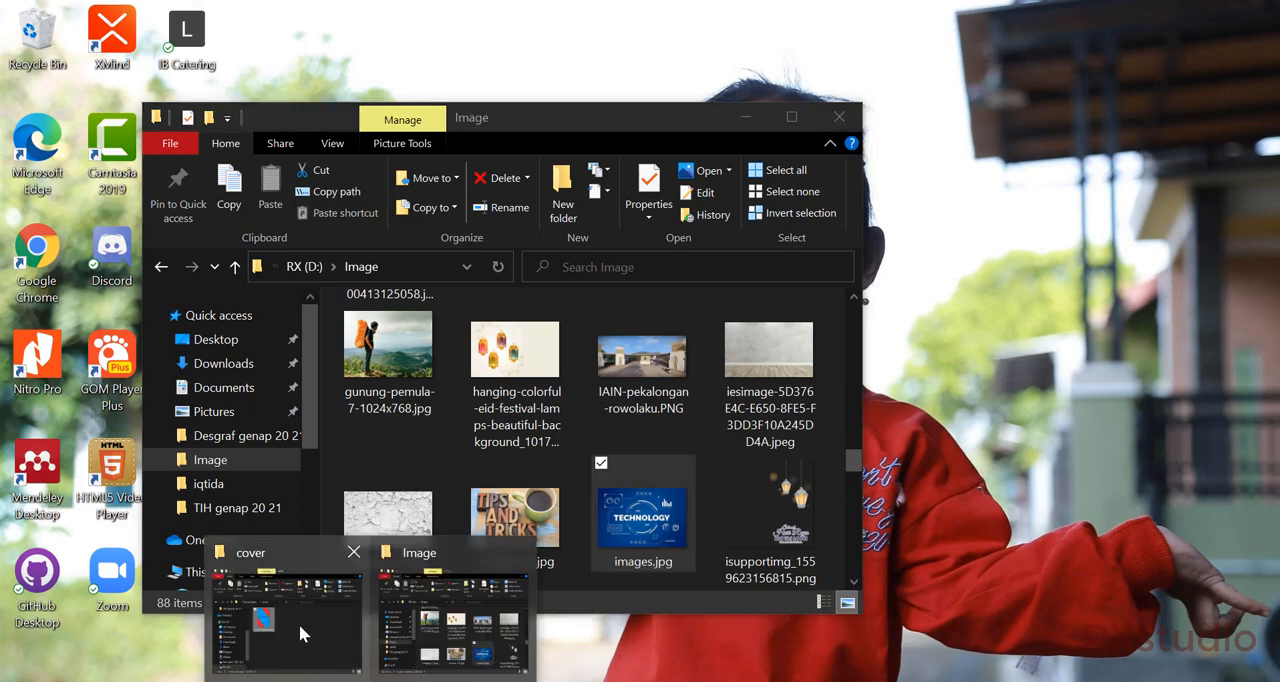
Switch to Photoshop and open the mockup 2972660.psd from the womans-hand-holding-a-nature-magazine-mock-up.zip archive.
{"action": "left_click", "coordinate": [299, 623]}
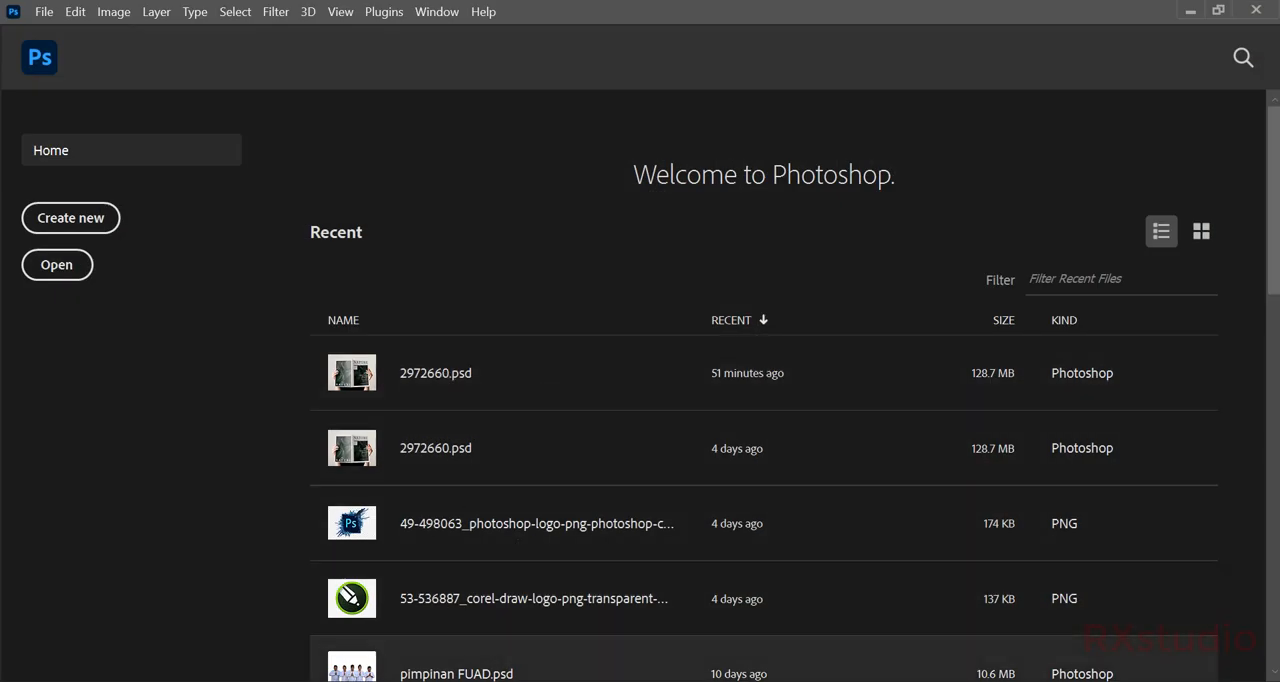
{"action": "left_click", "coordinate": [450, 681]}
{"action": "left_click", "coordinate": [305, 439]}
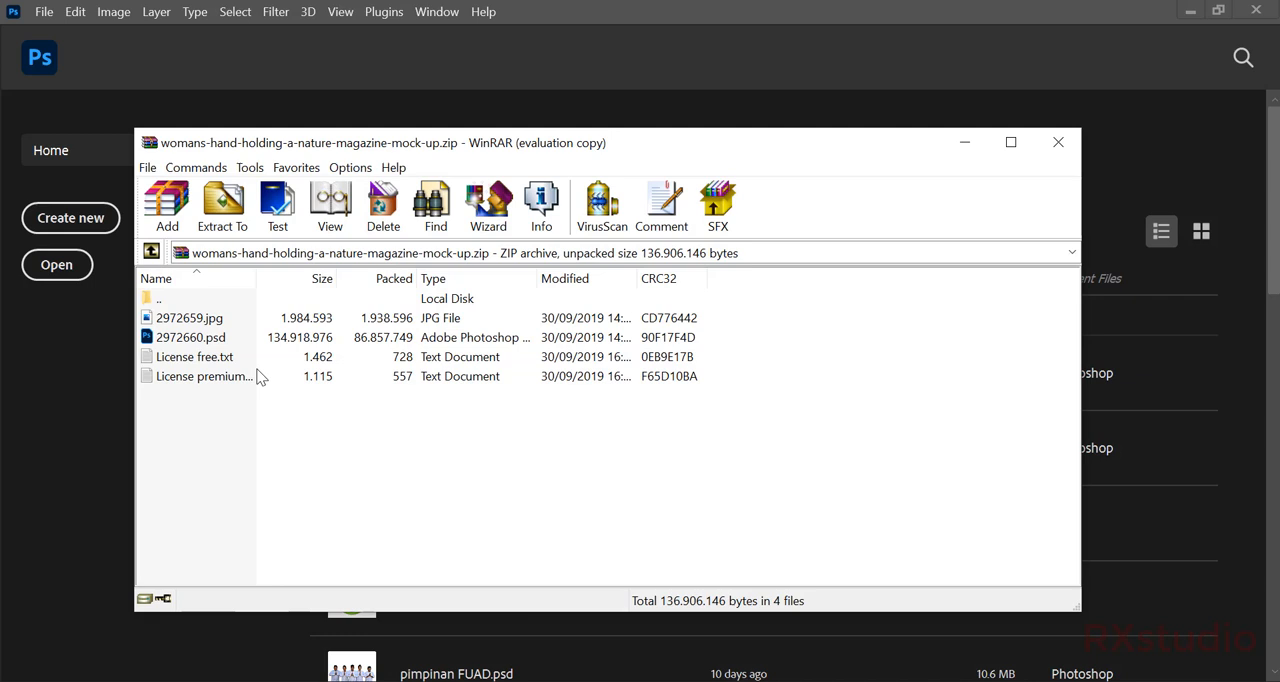
{"action": "double_click", "coordinate": [188, 339]}
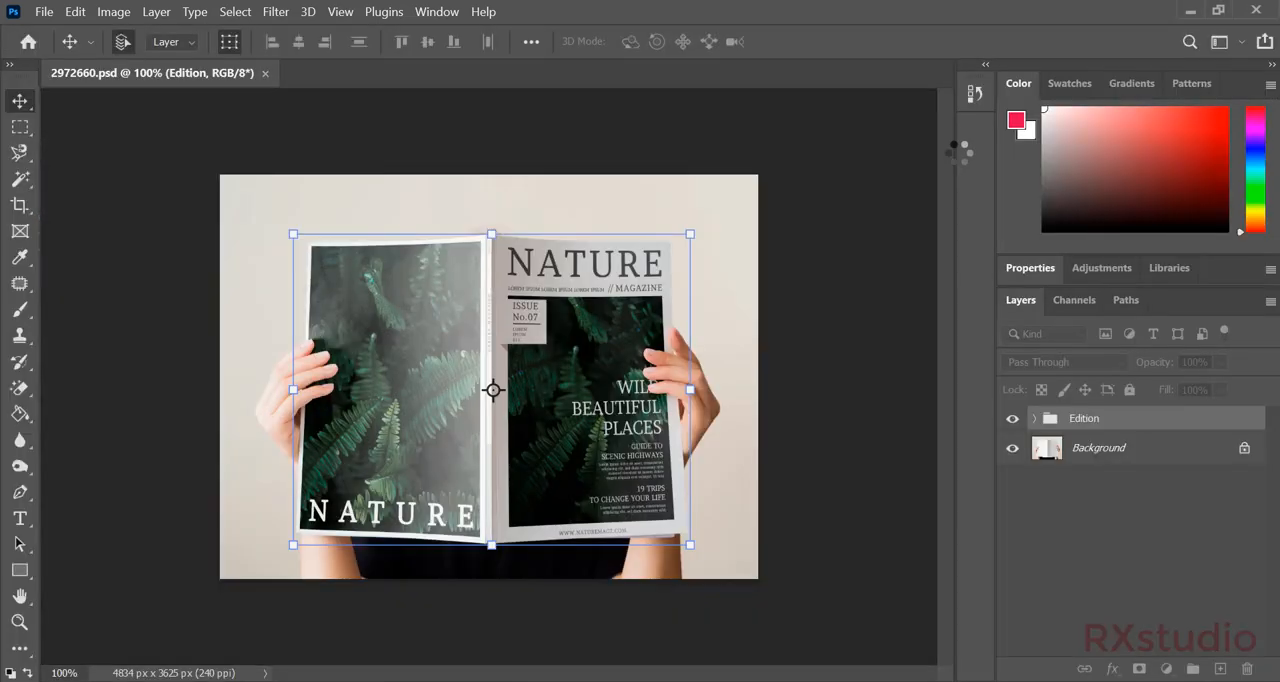
{"action": "left_click", "coordinate": [831, 298]}
Place cover depan.png in the mockup's Front smart object, filling the canvas, and save and close that smart object.
{"action": "left_click", "coordinate": [614, 323]}
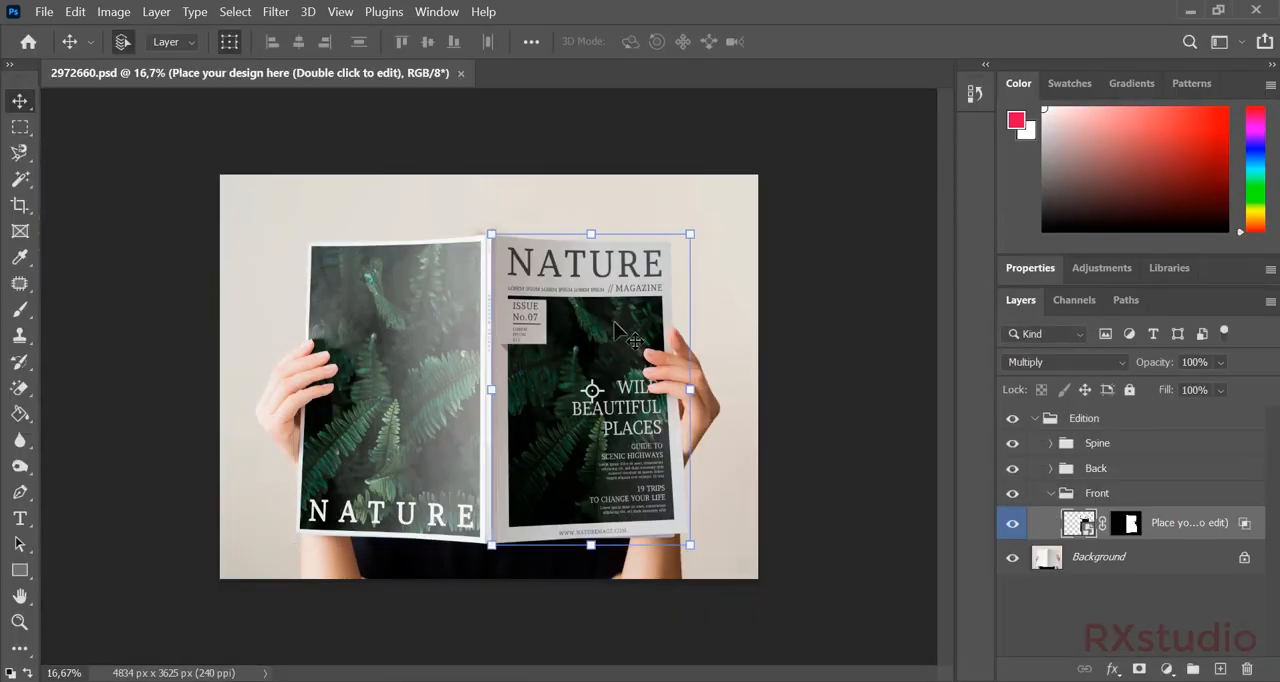
{"action": "double_click", "coordinate": [1078, 522]}
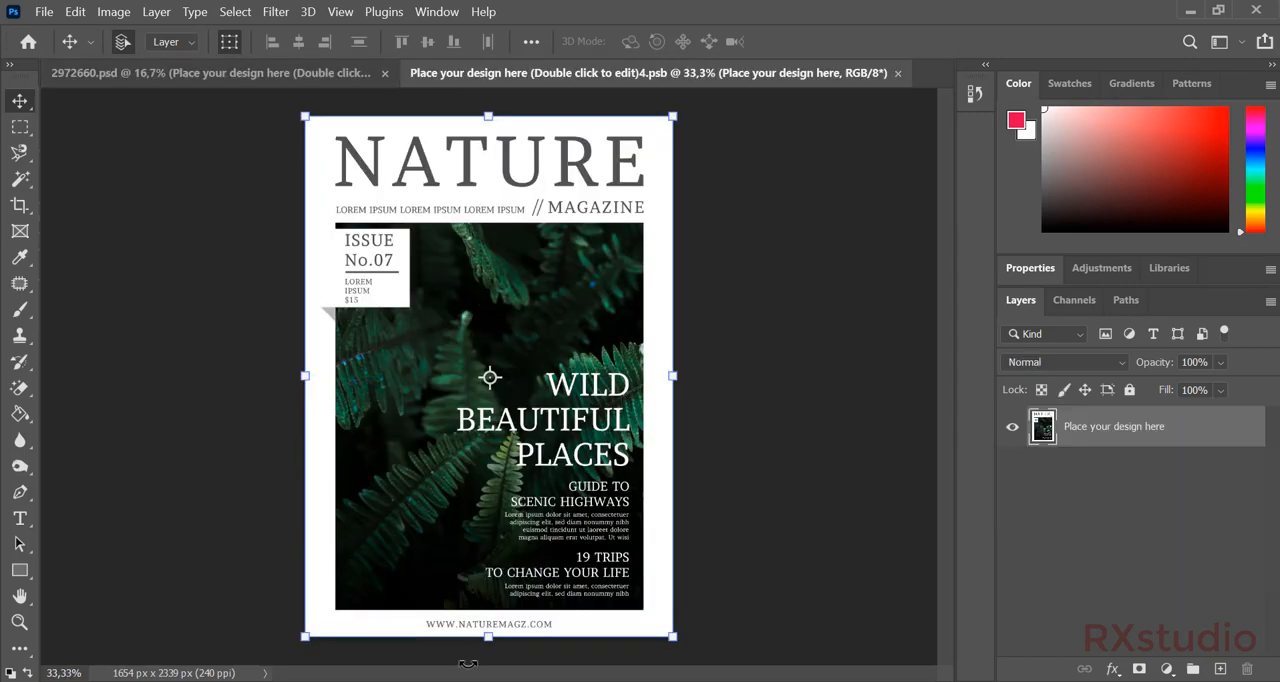
{"action": "left_click", "coordinate": [335, 591]}
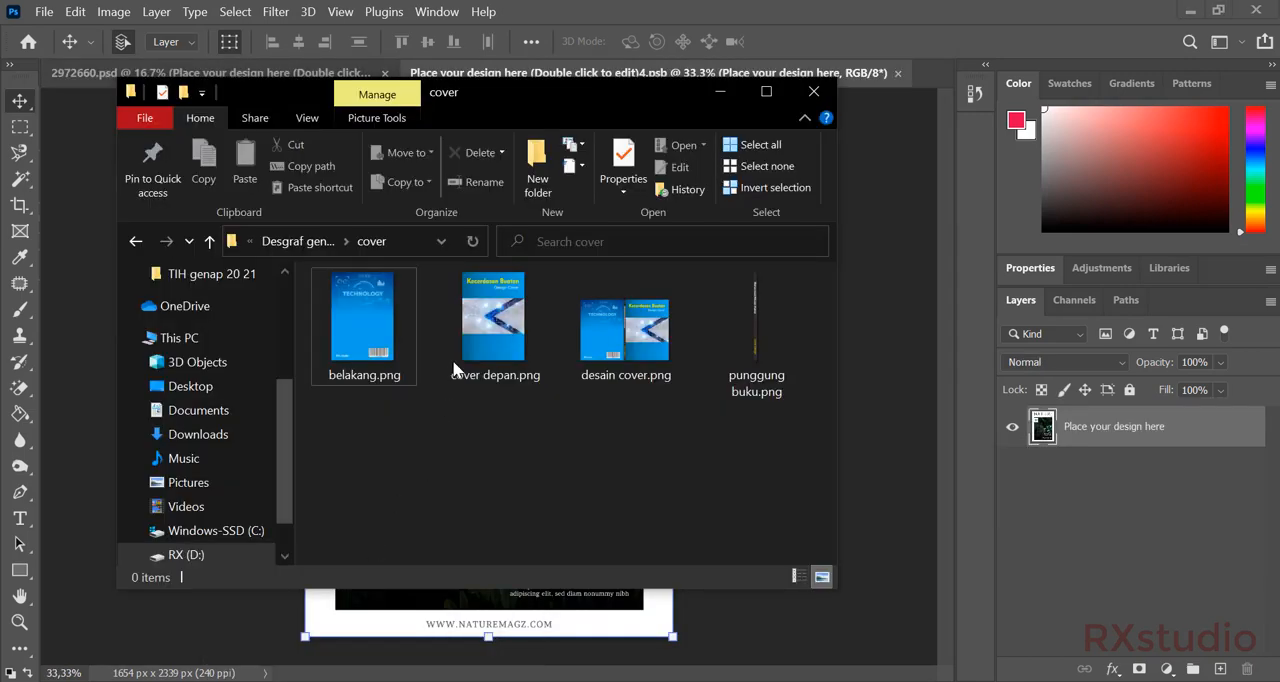
{"action": "left_click_drag", "start_coordinate": [441, 358], "coordinate": [620, 622]}
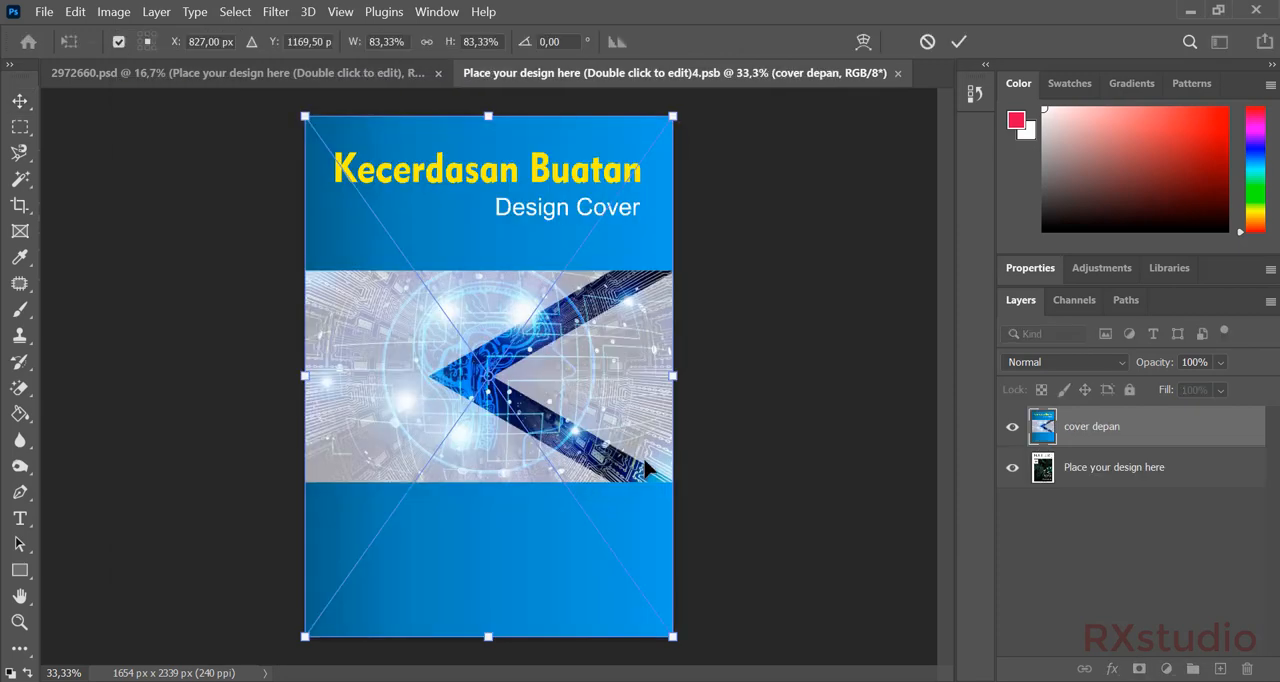
{"action": "key", "text": "Return"}
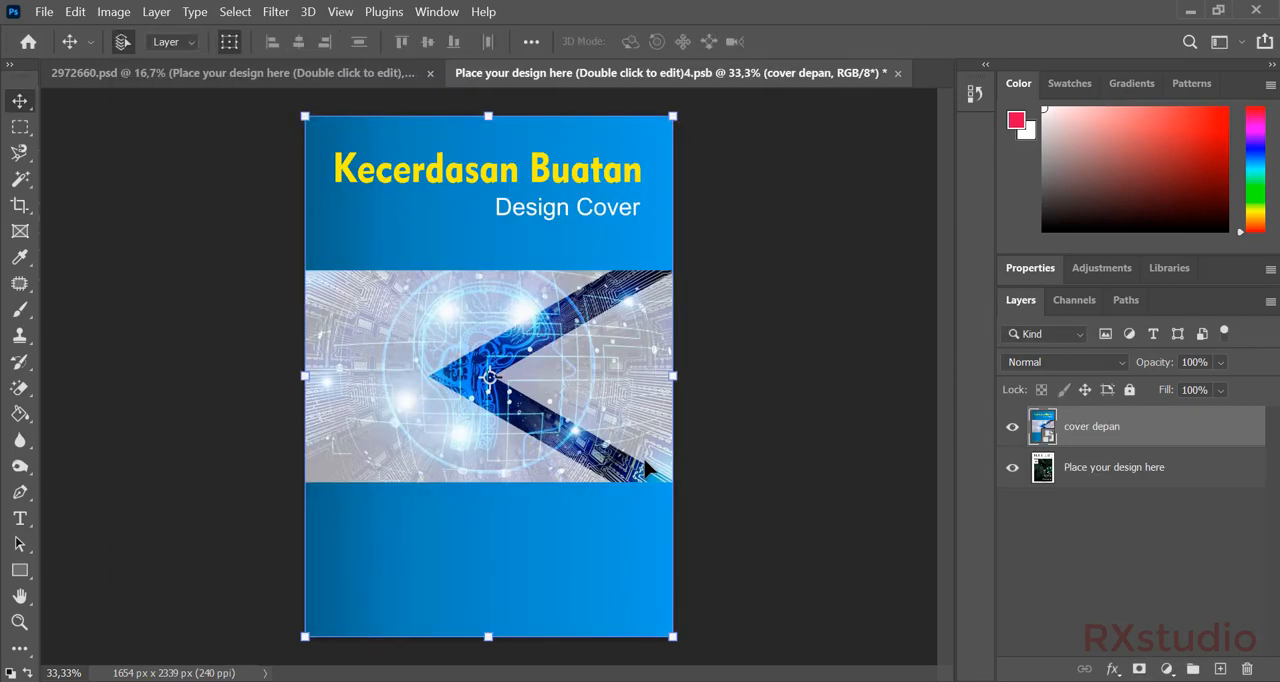
{"action": "key", "text": "ctrl+s"}
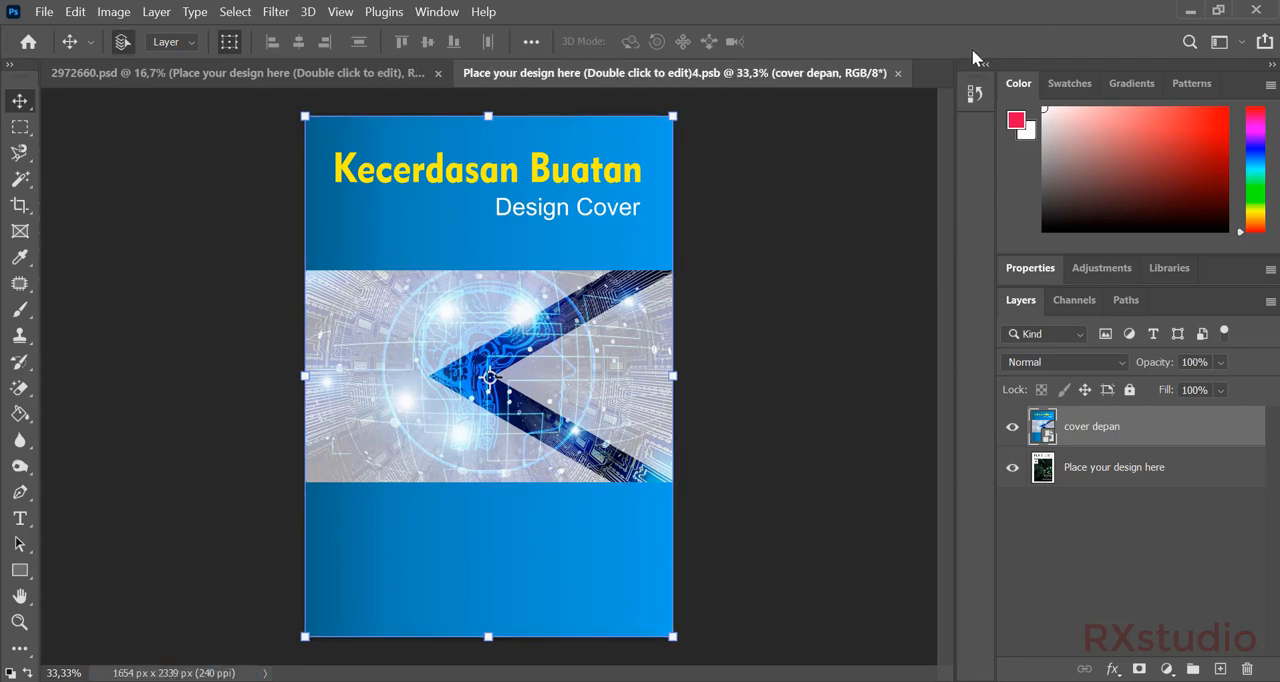
{"action": "left_click", "coordinate": [898, 73]}
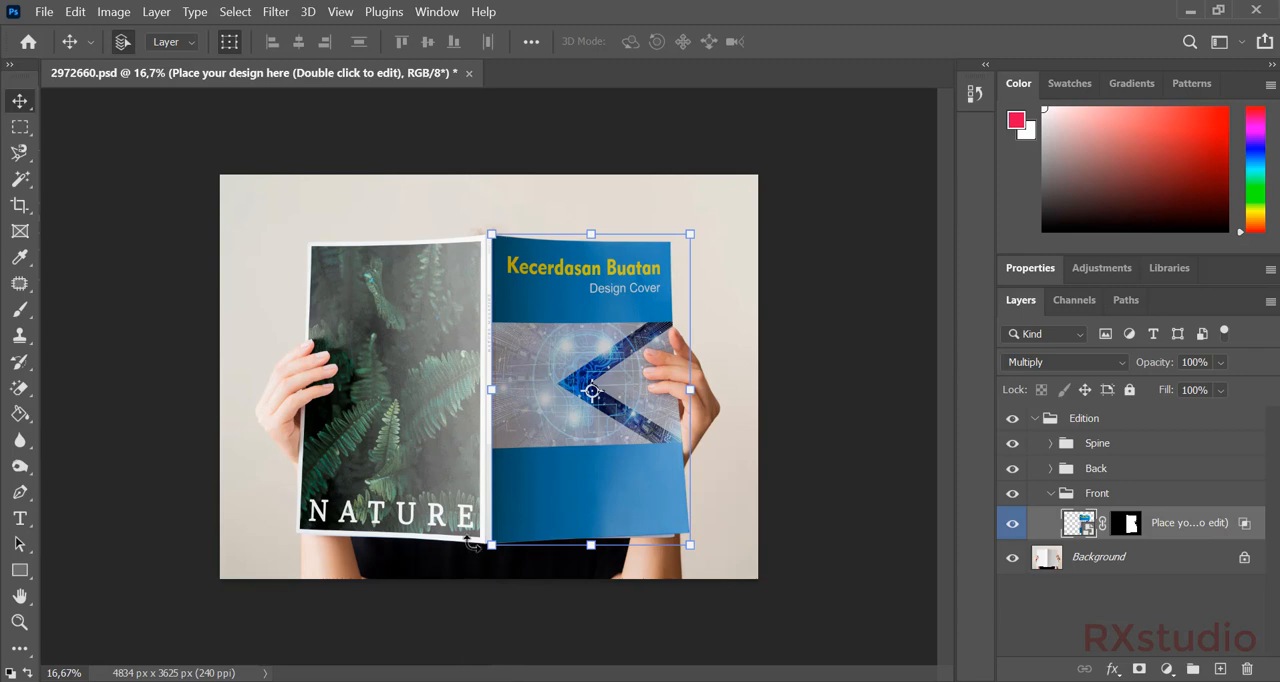
Open the mockup's Back smart object and place belakang.png over the old fern design.
{"action": "left_click", "coordinate": [464, 393]}
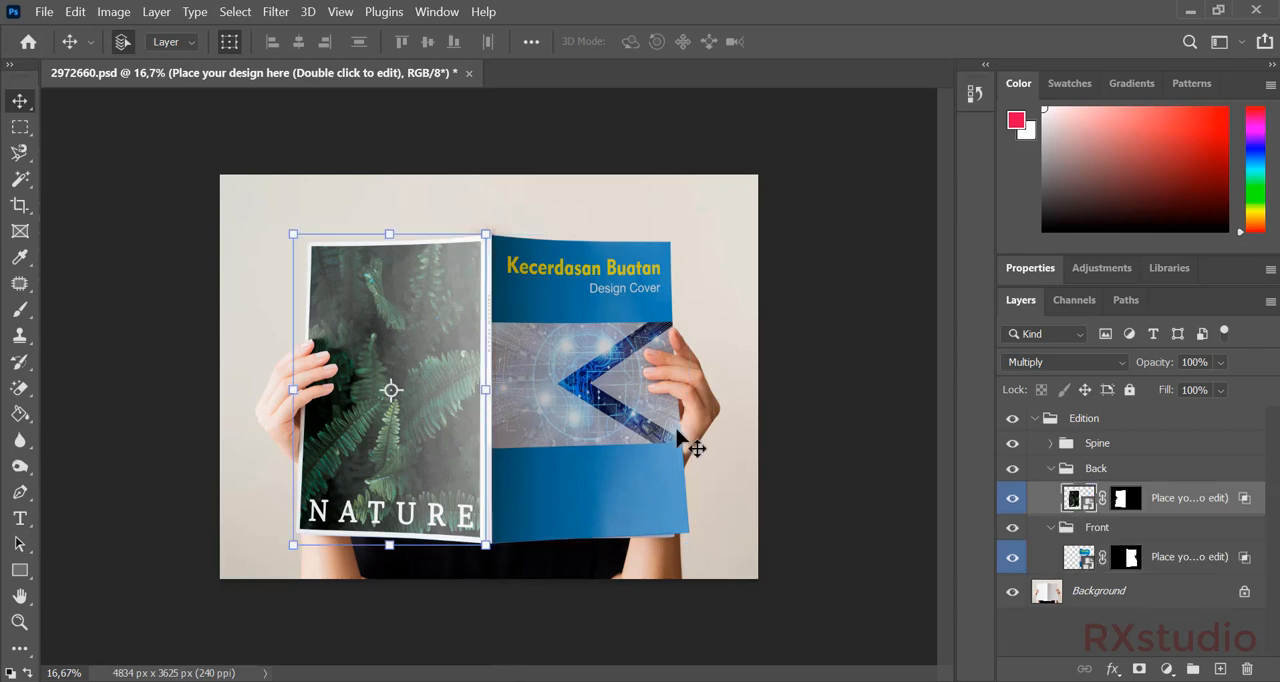
{"action": "double_click", "coordinate": [1090, 508]}
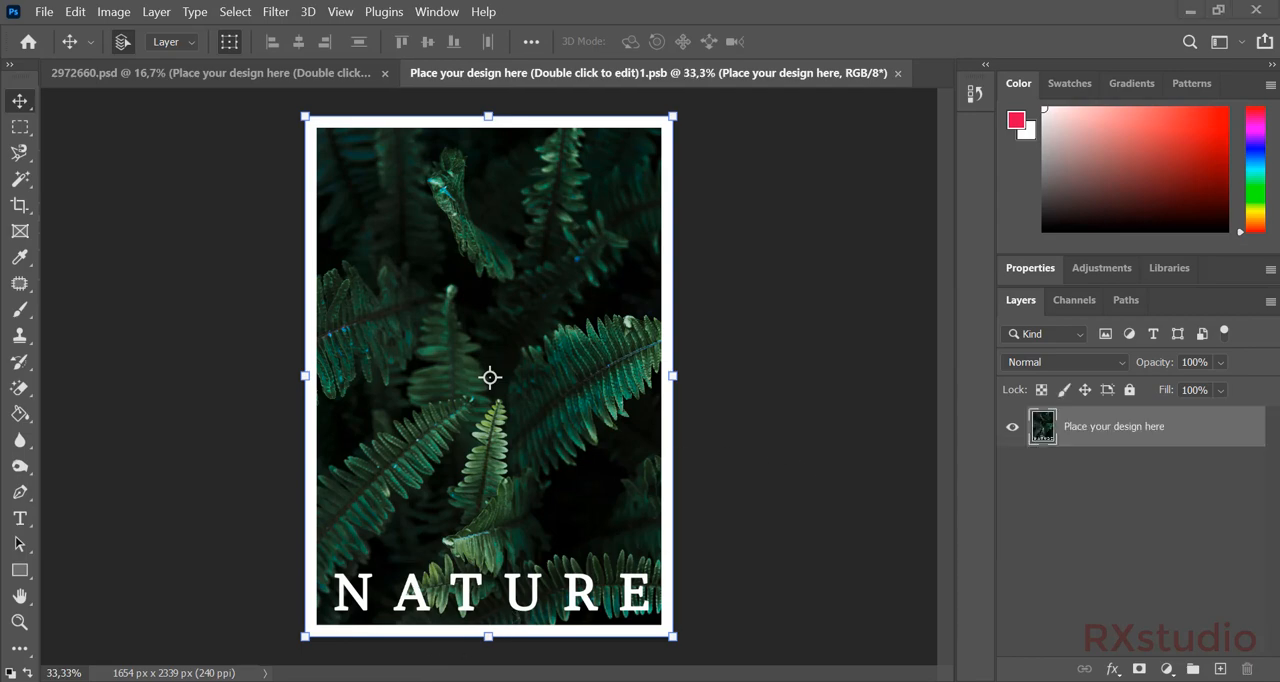
{"action": "left_click", "coordinate": [321, 632]}
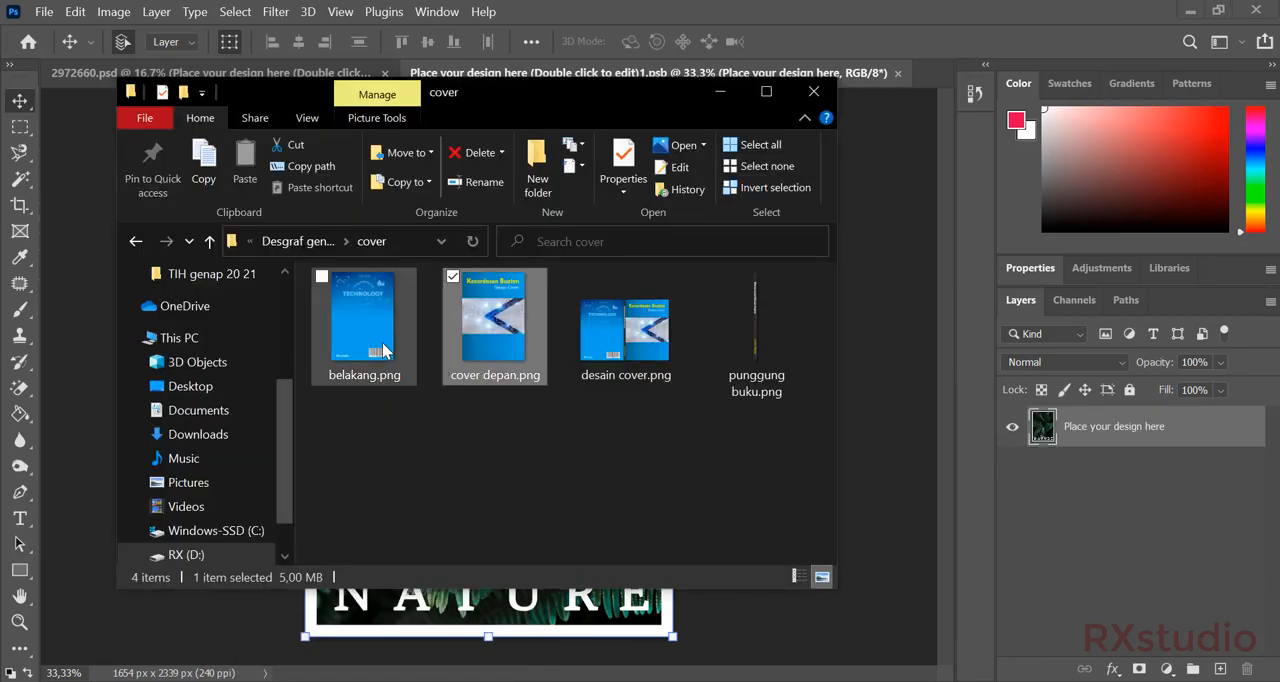
{"action": "left_click_drag", "start_coordinate": [362, 322], "coordinate": [212, 615]}
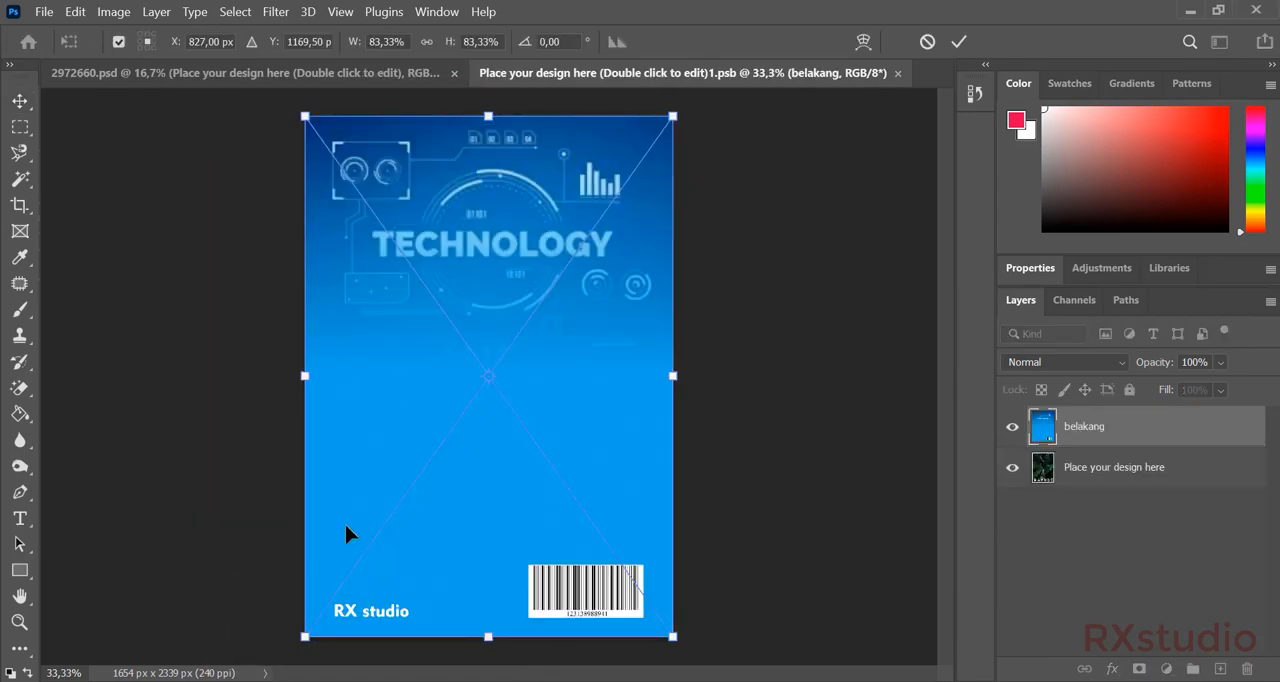
{"action": "key", "text": "ctrl+s"}
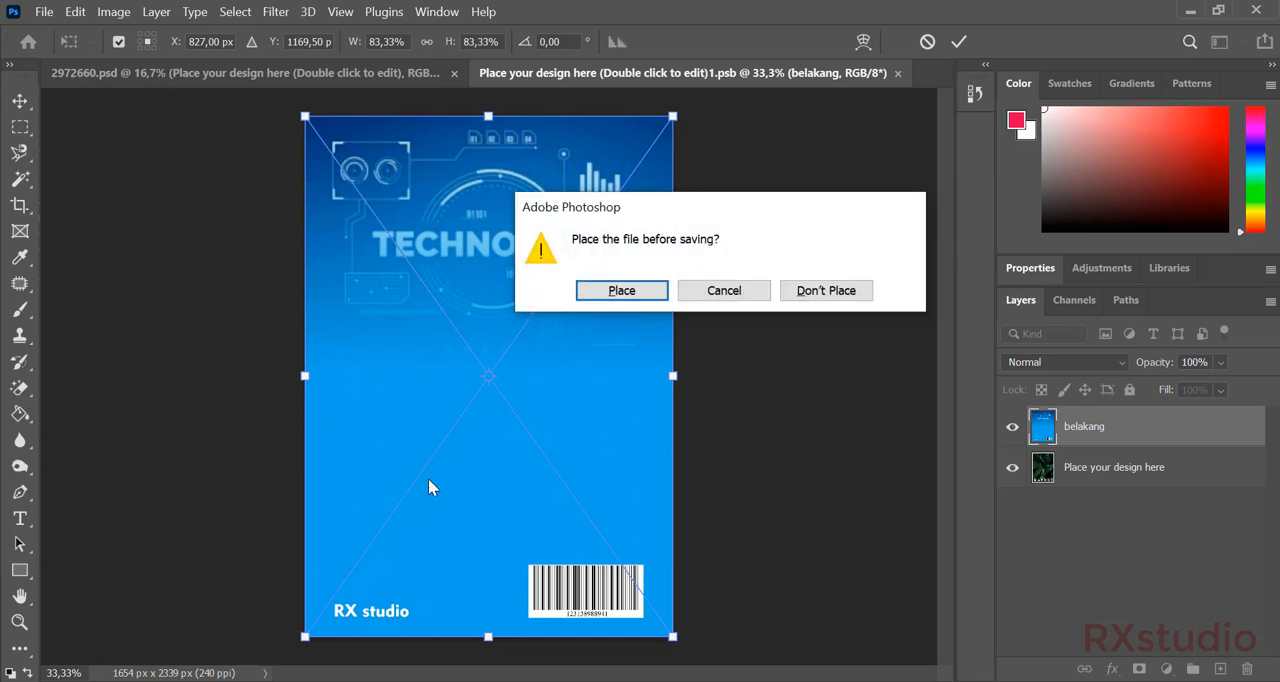
{"action": "left_click", "coordinate": [720, 291]}
{"action": "key", "text": "Return"}
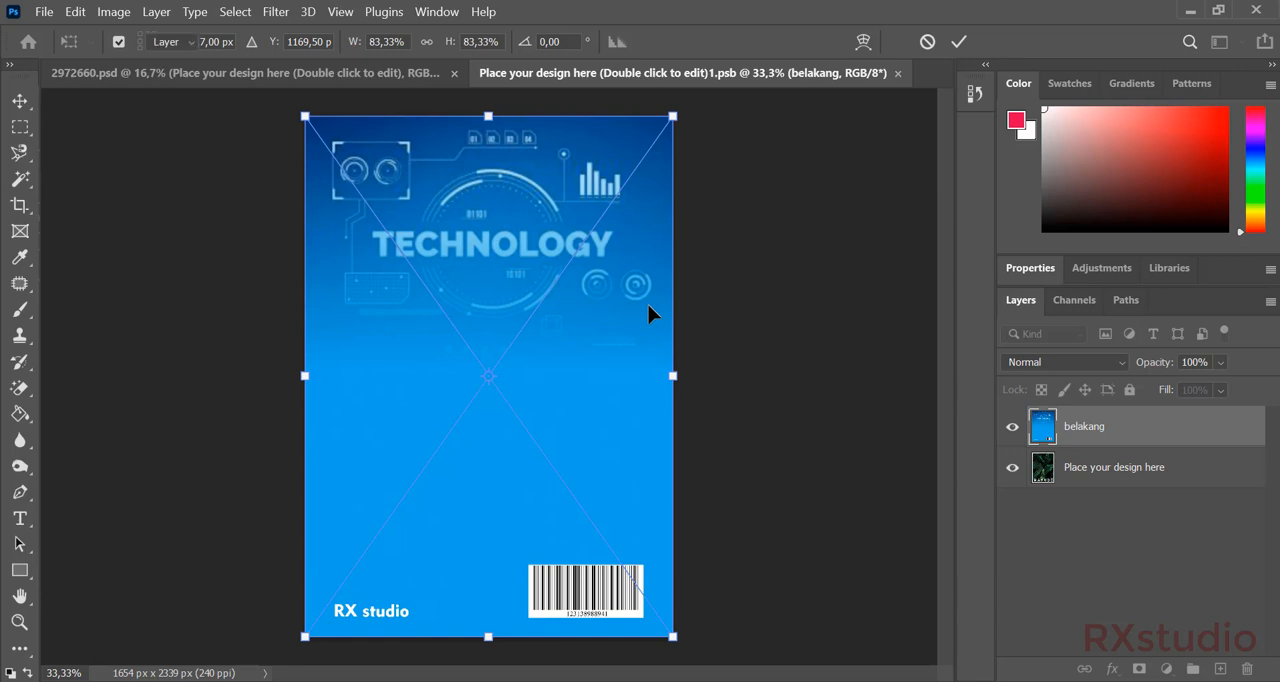
Save and close the back cover smart object to update the mockup.
{"action": "key", "text": "ctrl+s"}
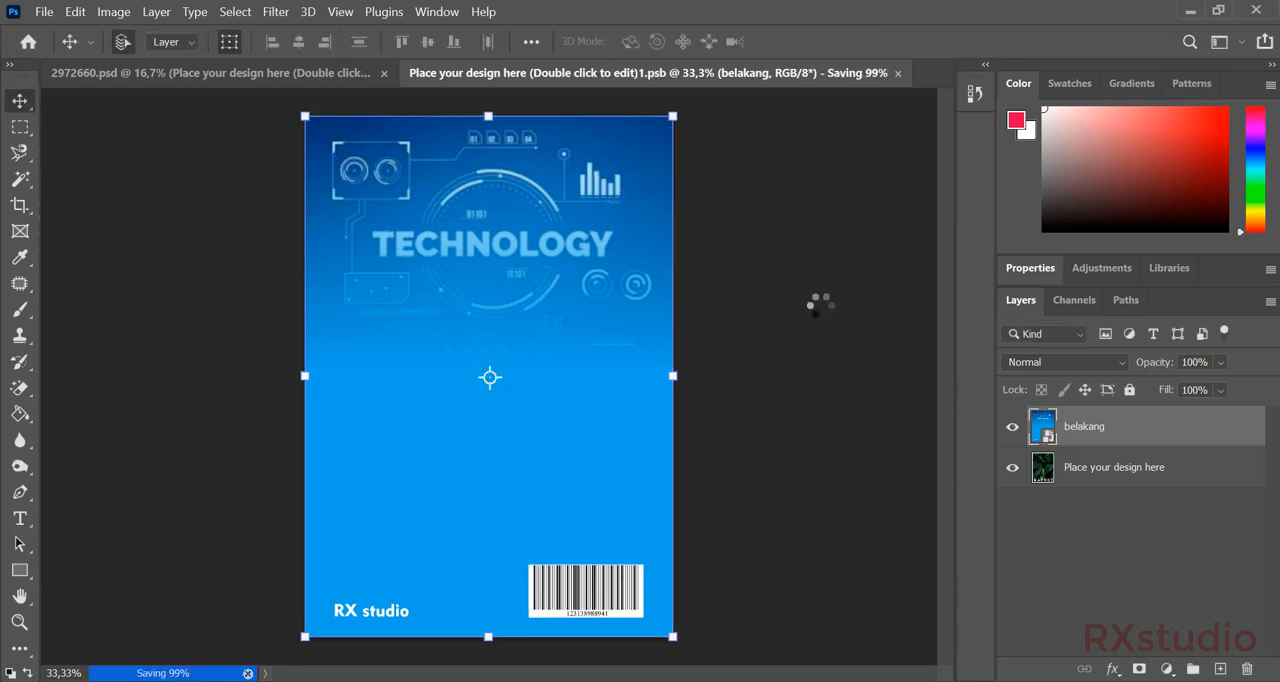
{"action": "left_click", "coordinate": [897, 73]}
{"action": "left_click", "coordinate": [827, 251]}
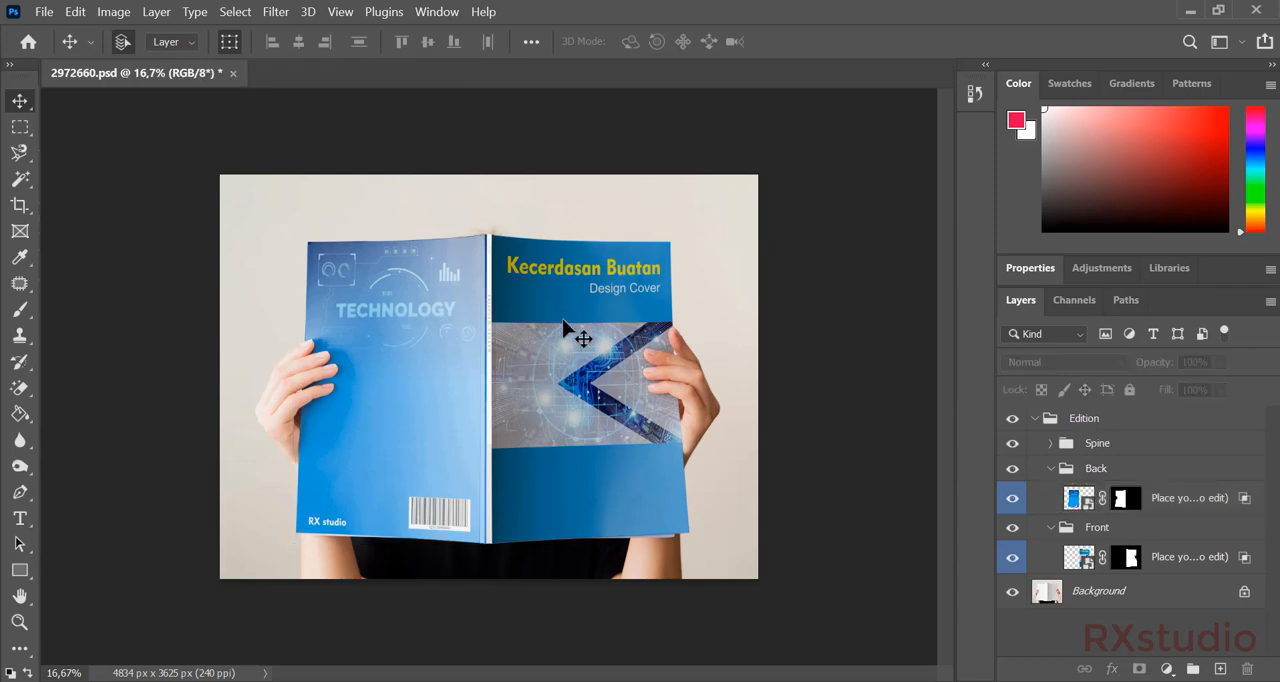
Open the mockup's Spine smart object and place punggung buku.png from the cover folder in it.
{"action": "left_click", "coordinate": [489, 282]}
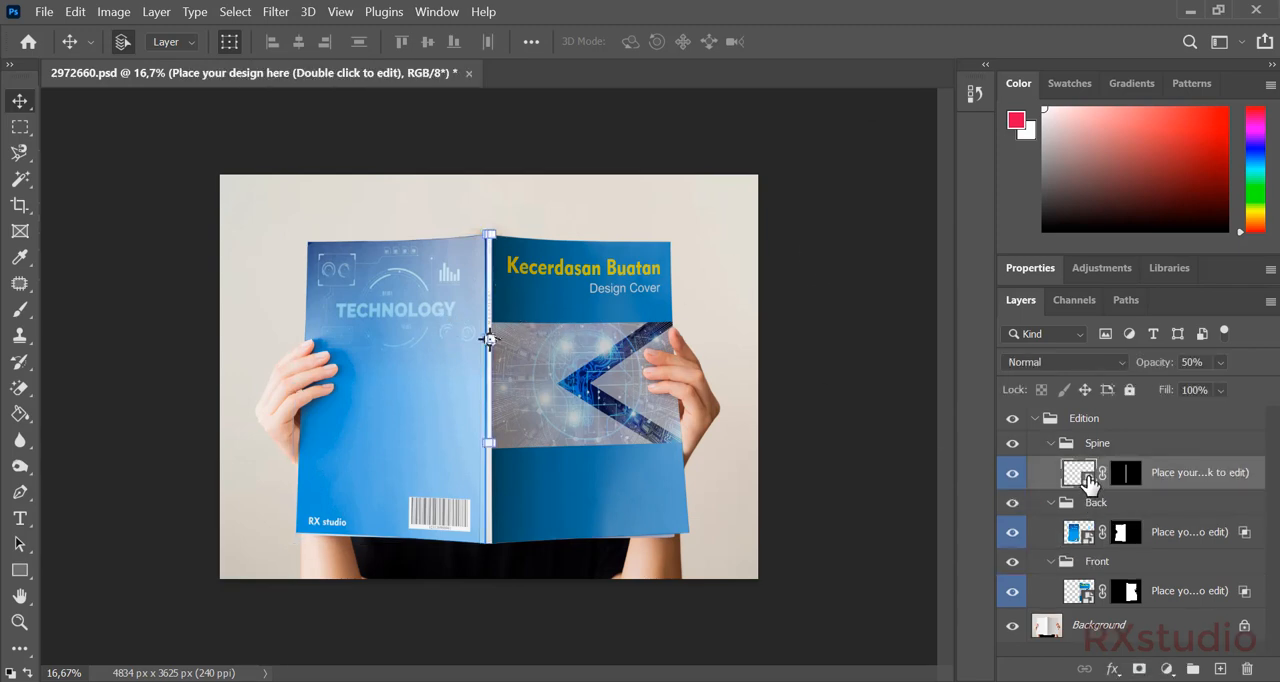
{"action": "double_click", "coordinate": [1087, 477]}
{"action": "mouse_move", "coordinate": [368, 680]}
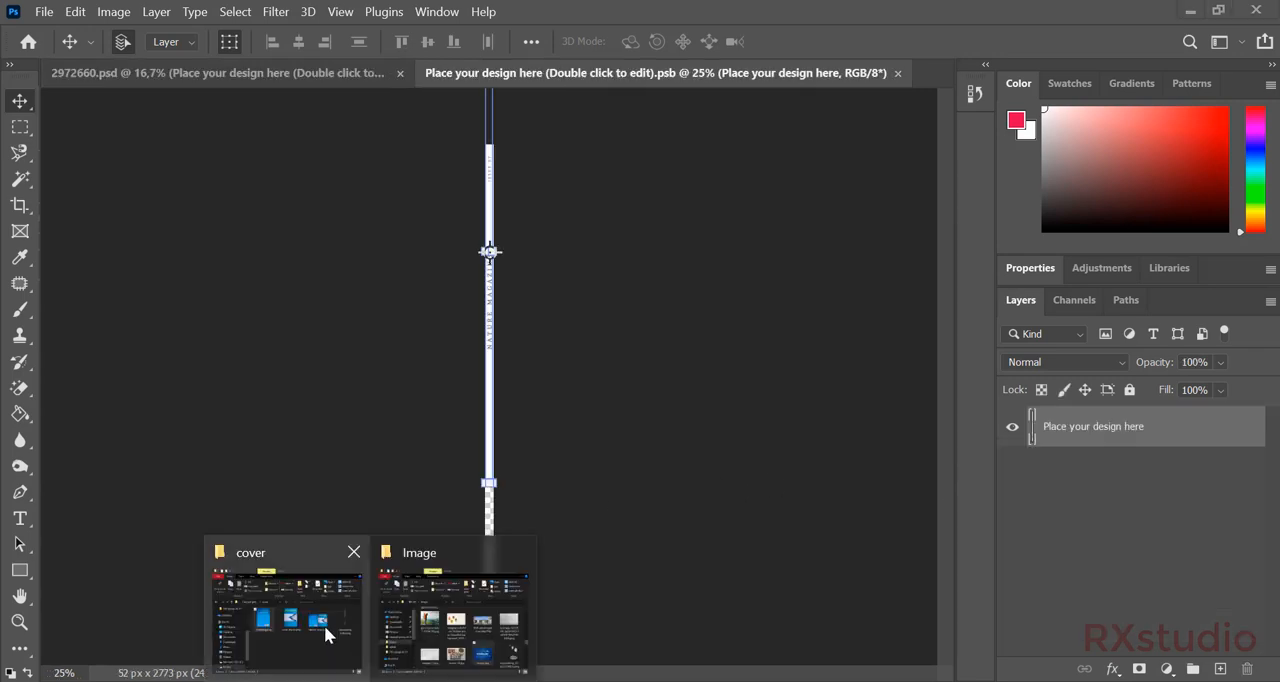
{"action": "left_click", "coordinate": [325, 631]}
{"action": "left_click_drag", "start_coordinate": [732, 334], "coordinate": [640, 520]}
{"action": "left_click", "coordinate": [689, 460]}
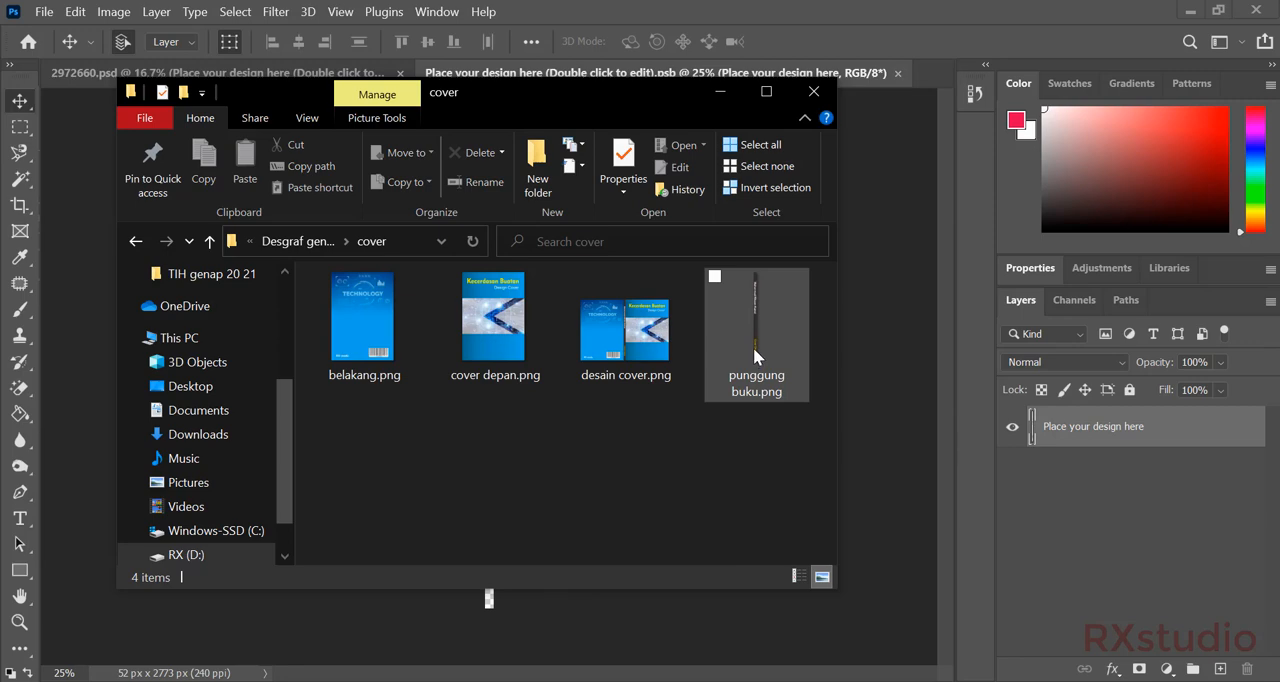
{"action": "left_click_drag", "start_coordinate": [753, 352], "coordinate": [491, 601]}
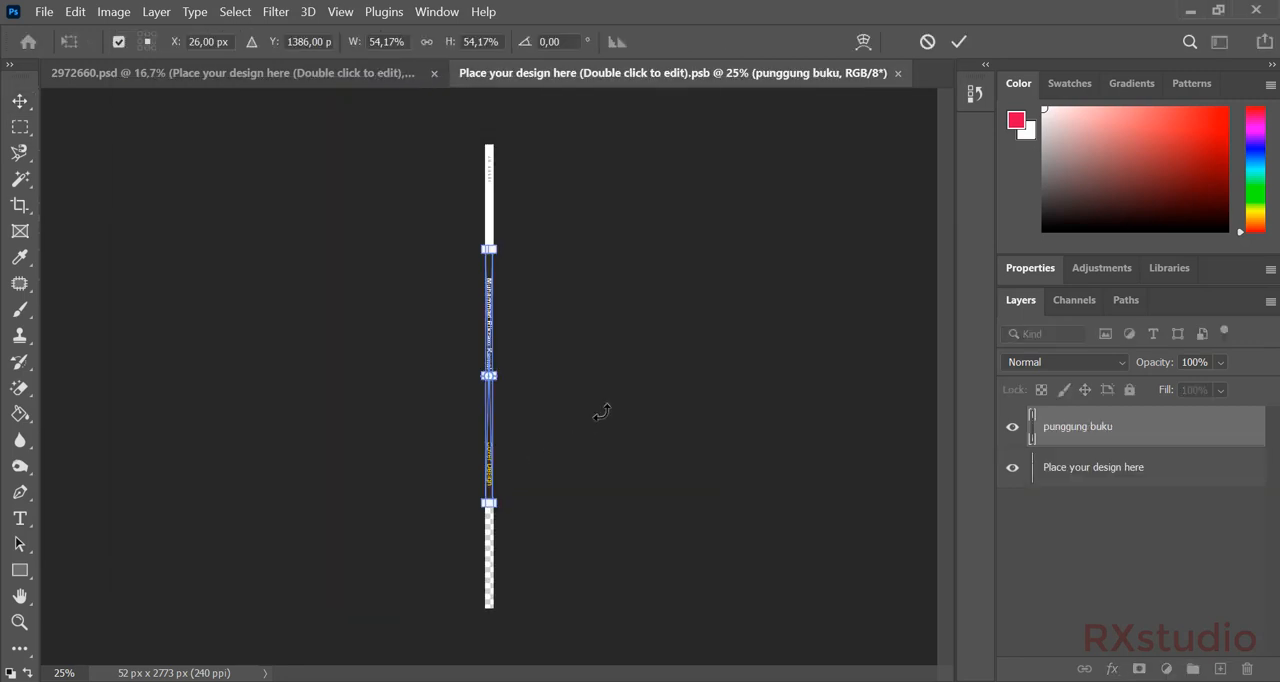
{"action": "key", "text": "Return"}
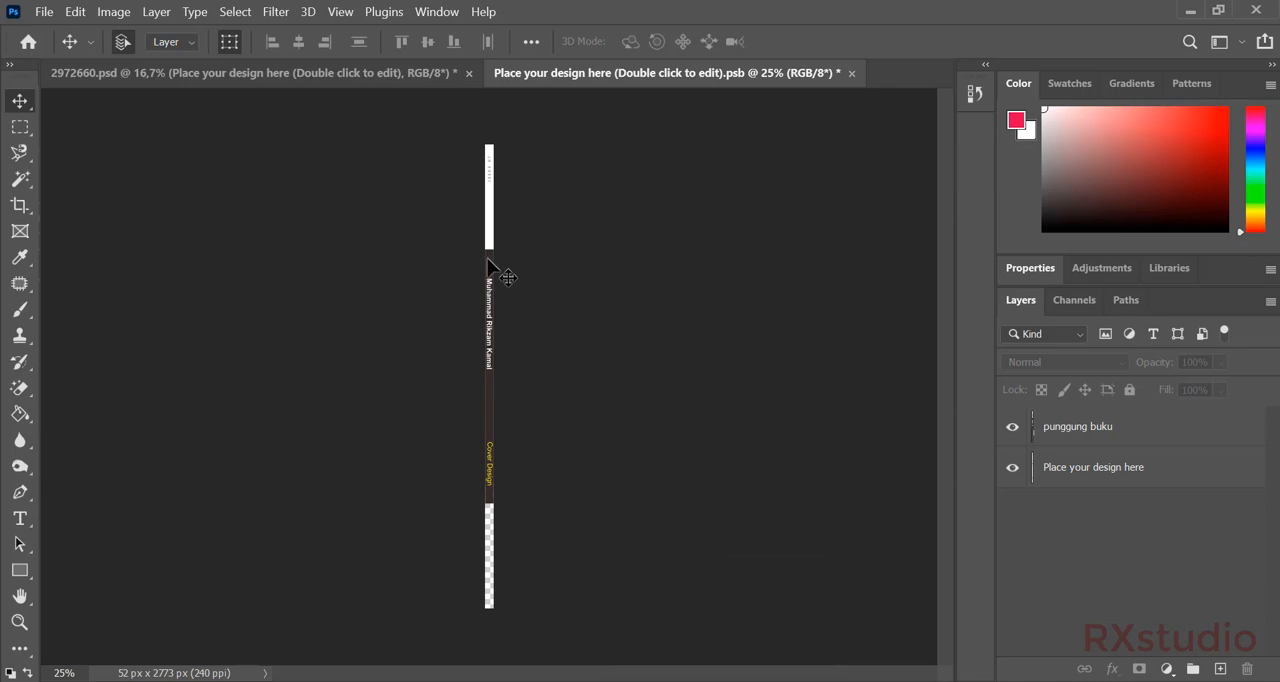
Move the placed spine image to the canvas's upper end and stretch it down to cover the full spine height.
{"action": "left_click_drag", "start_coordinate": [488, 260], "coordinate": [491, 160]}
{"action": "key", "text": "ctrl+t"}
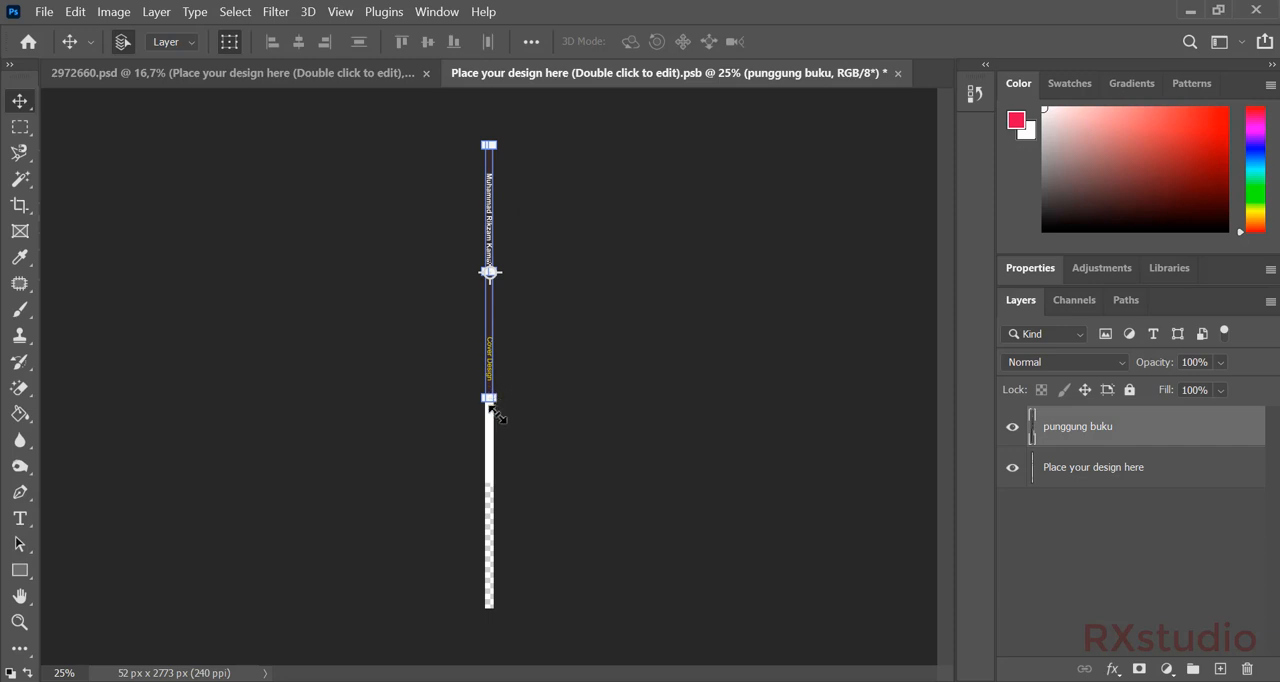
{"action": "left_click_drag", "start_coordinate": [492, 397], "coordinate": [492, 606]}
{"action": "key", "text": "ctrl+z"}
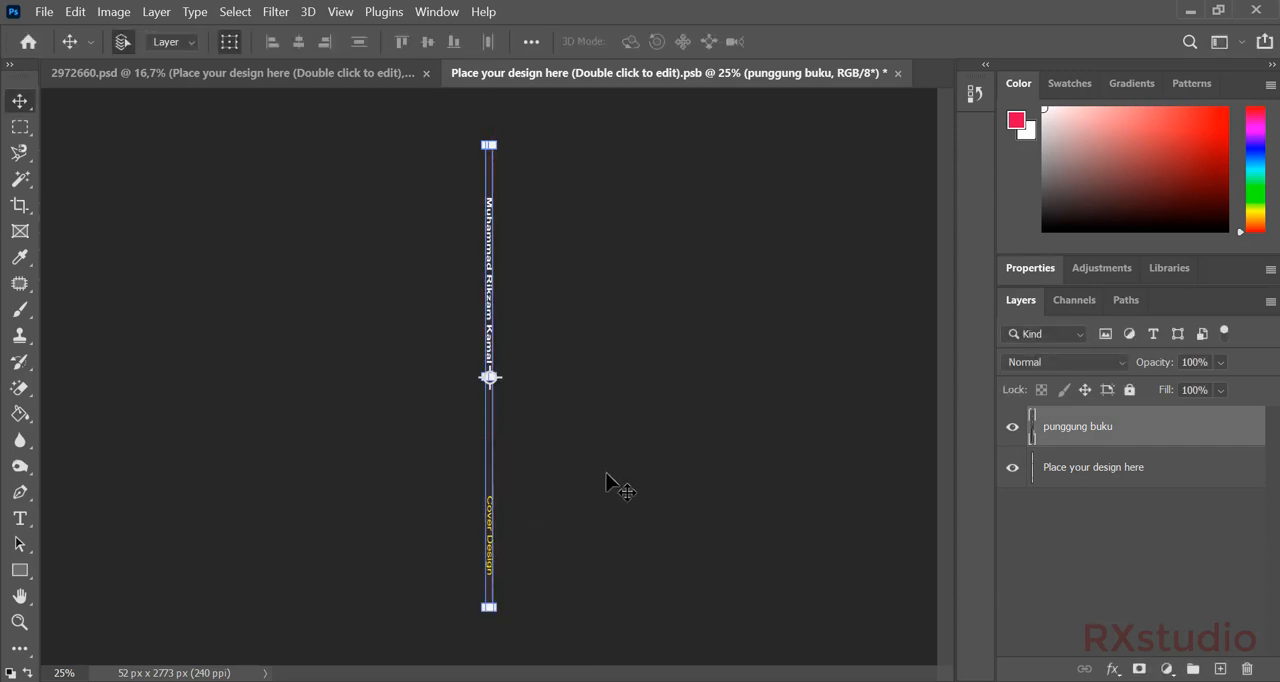
{"action": "key", "text": "Return"}
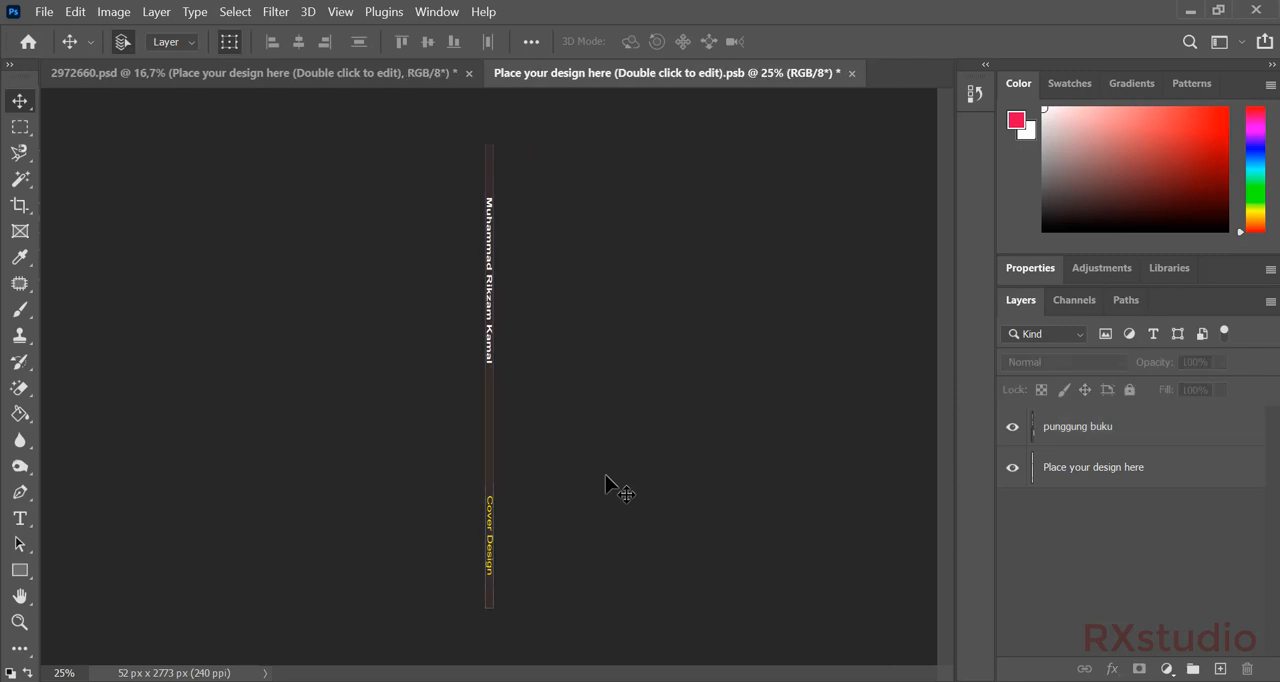
{"action": "left_click", "coordinate": [491, 433]}
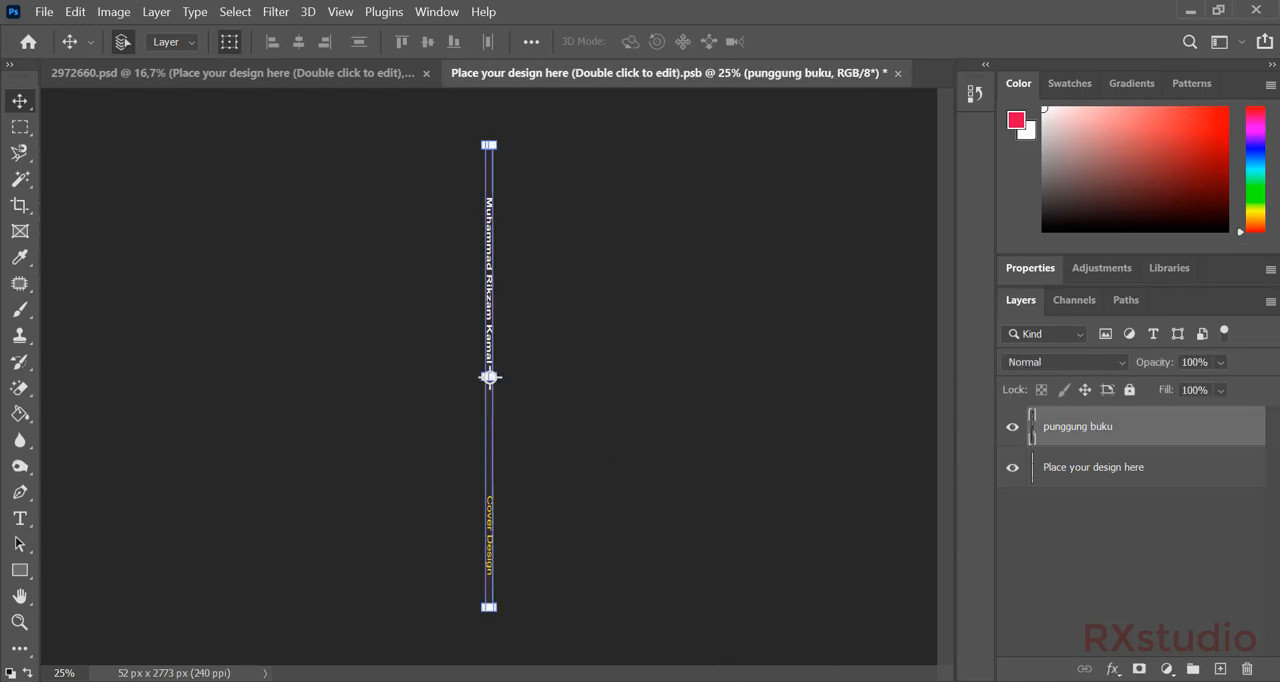
Switch to desain cover.cdr in CorelDRAW, select the spine objects to examine their proportions, and return to Photoshop.
{"action": "mouse_move", "coordinate": [720, 678]}
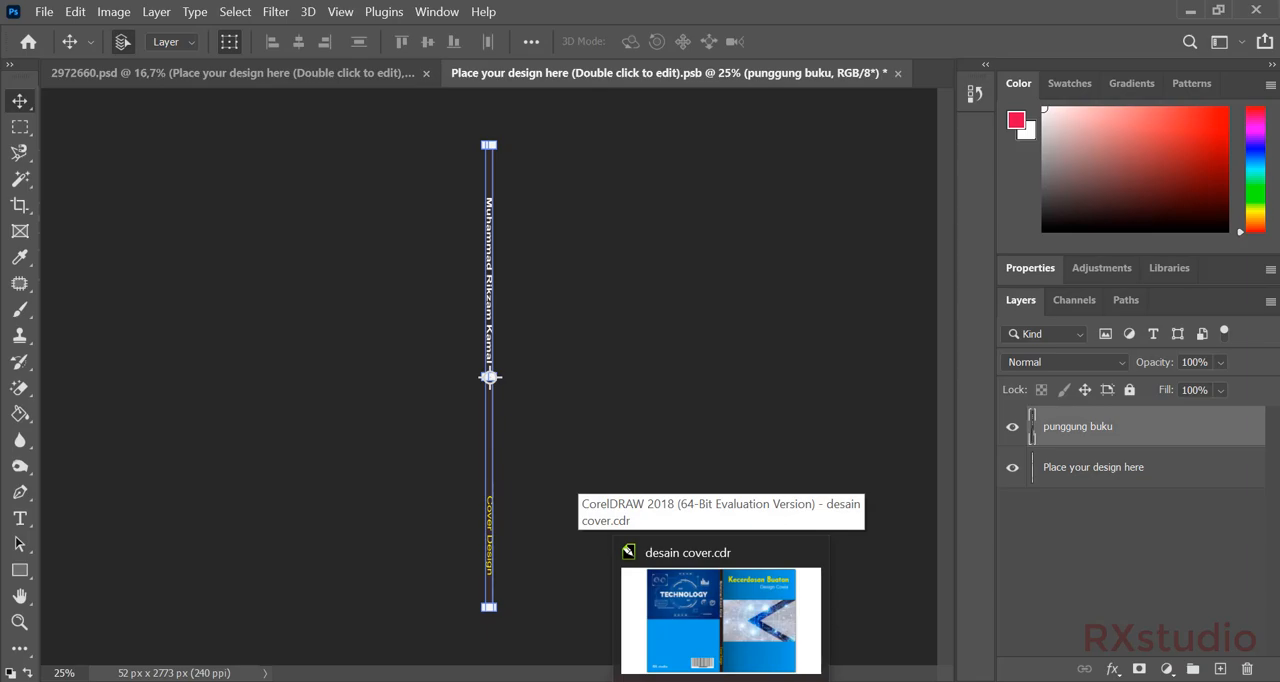
{"action": "left_click", "coordinate": [721, 618]}
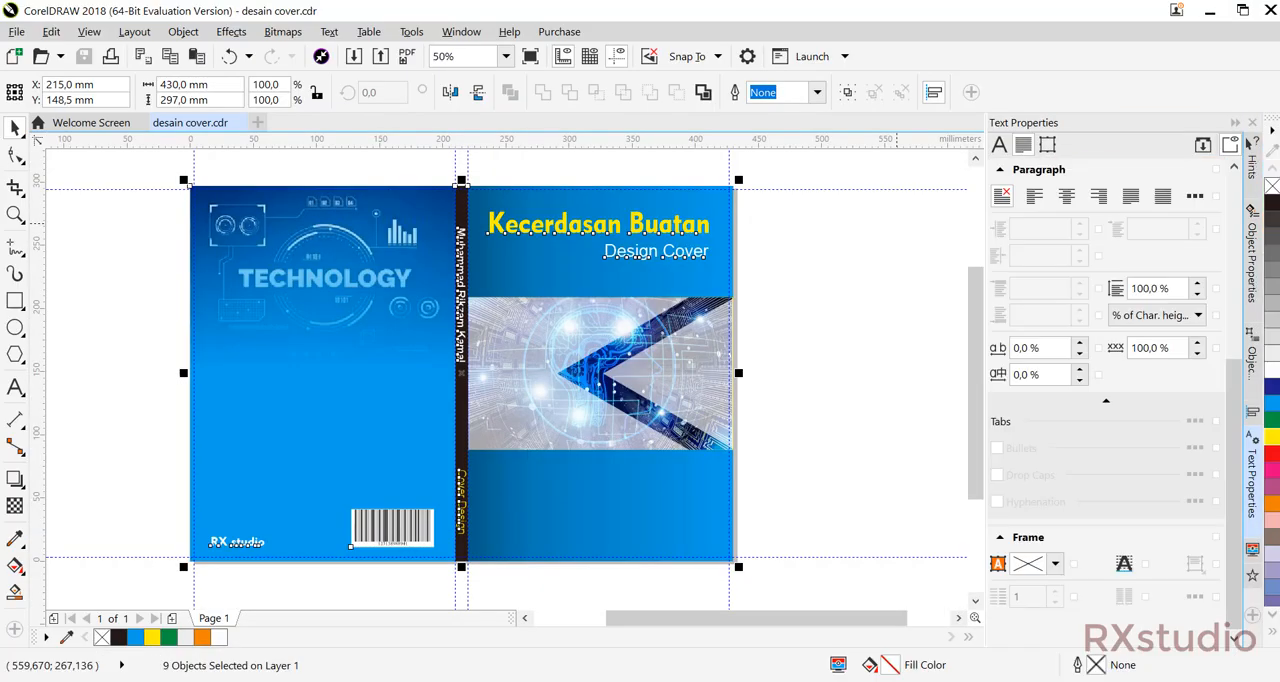
{"action": "left_click", "coordinate": [839, 343]}
{"action": "left_click_drag", "start_coordinate": [422, 175], "coordinate": [478, 589]}
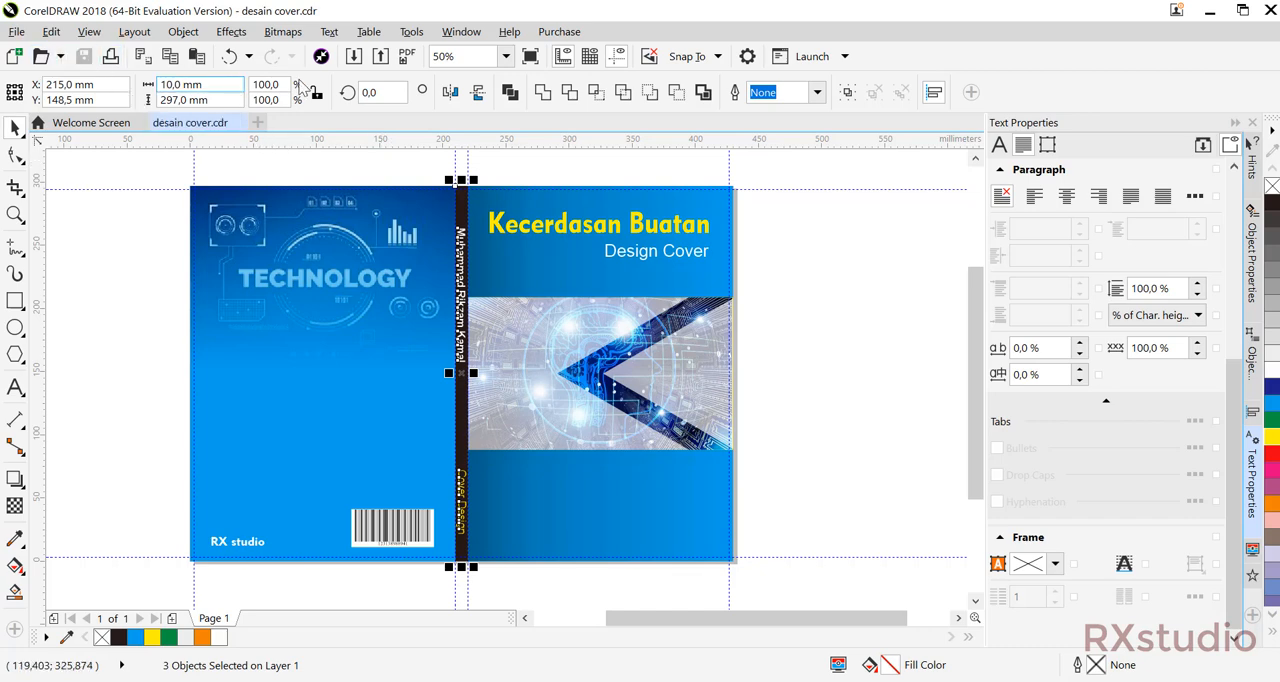
{"action": "left_click", "coordinate": [813, 207]}
{"action": "left_click", "coordinate": [1214, 12]}
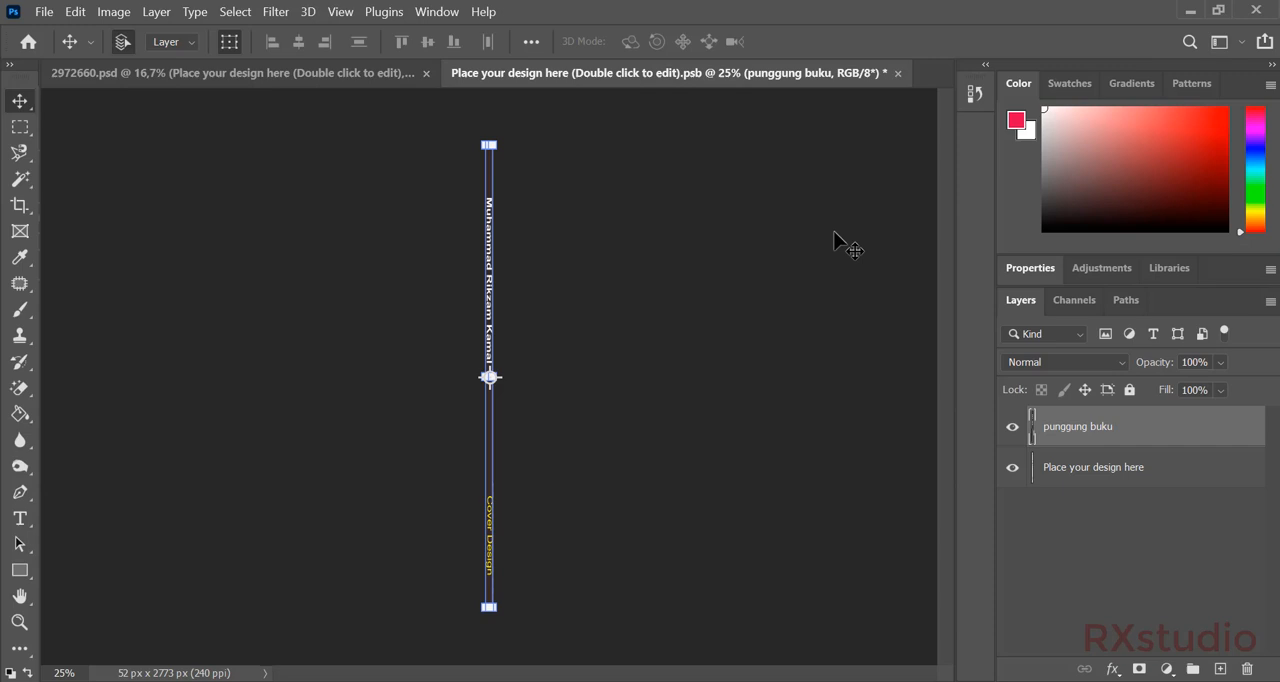
Undo the stretch and the move of the placed spine image.
{"action": "left_click", "coordinate": [646, 249]}
{"action": "left_click", "coordinate": [492, 266]}
{"action": "key", "text": "ctrl+z"}
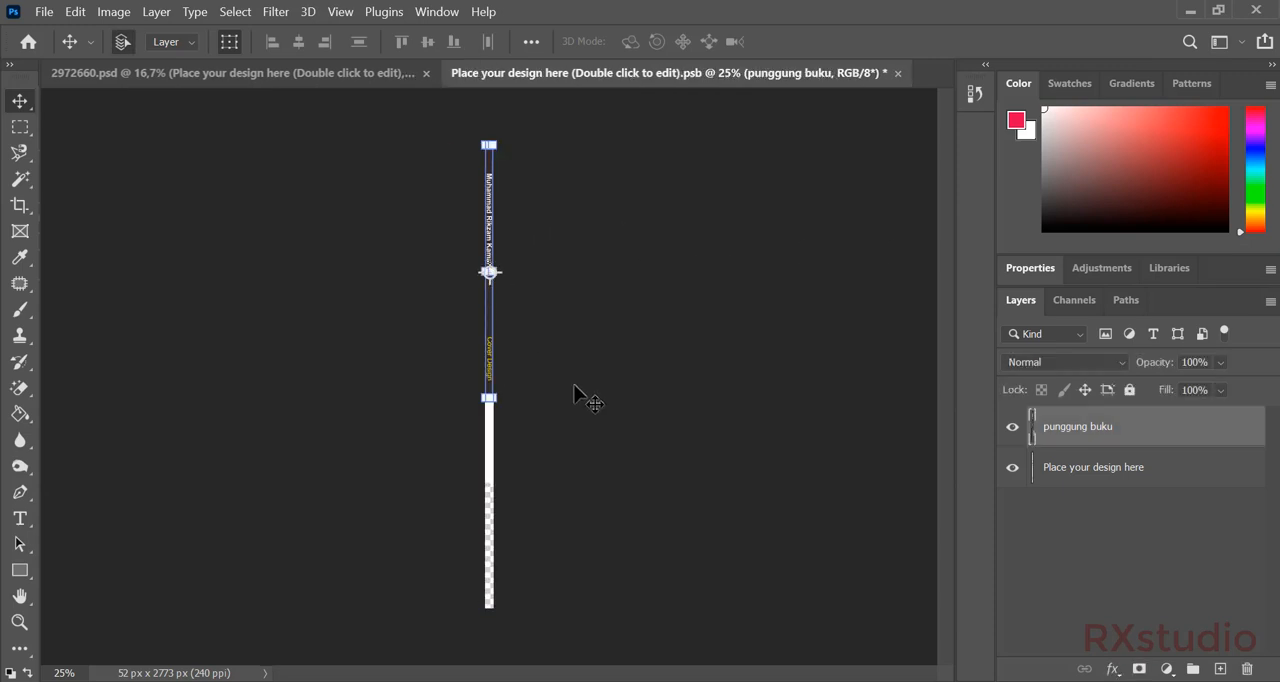
{"action": "key", "text": "ctrl+z"}
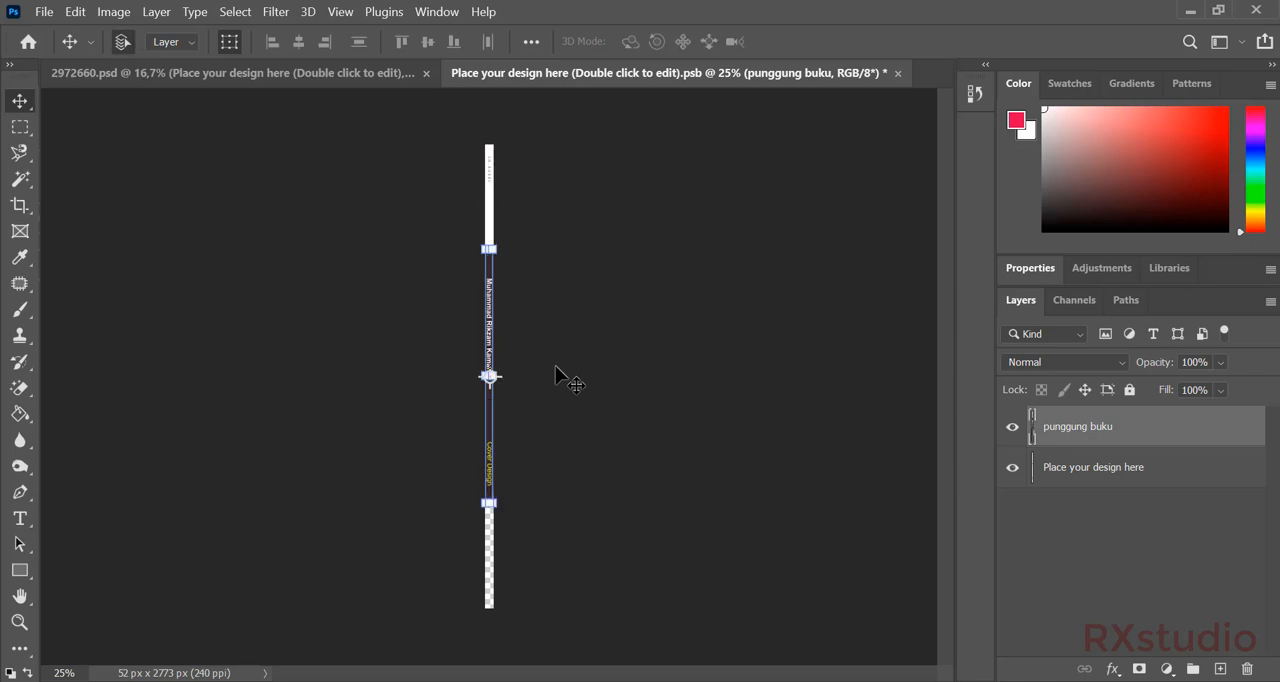
{"action": "left_click", "coordinate": [553, 364]}
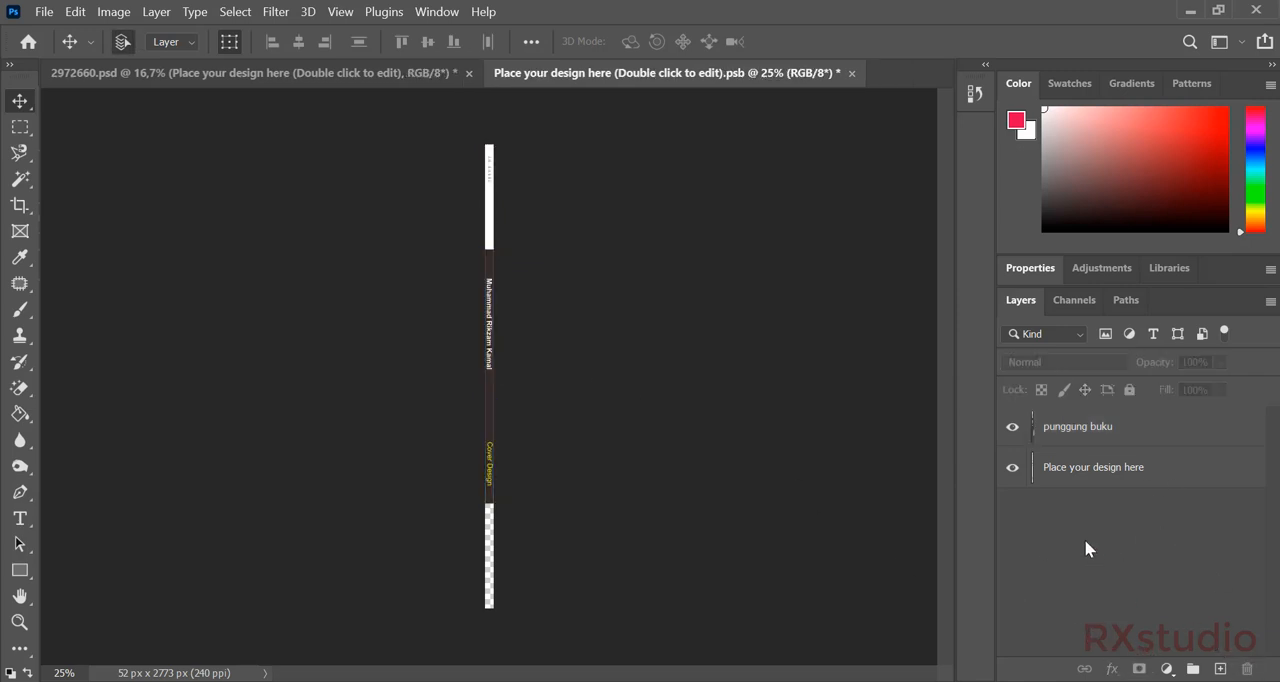
Add a solid color fill of 35302f, sampled from the spine image, directly beneath it, and save and close the smart object.
{"action": "left_click", "coordinate": [1055, 432]}
{"action": "left_click", "coordinate": [1072, 467]}
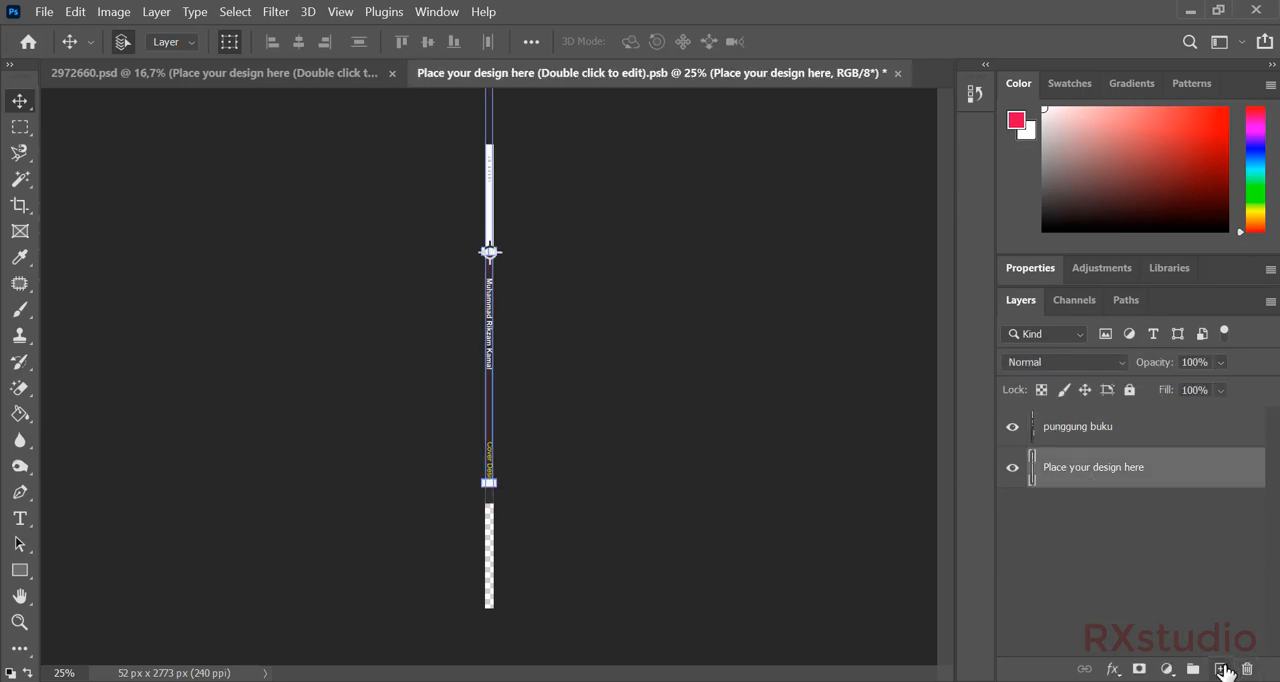
{"action": "right_click", "coordinate": [1129, 537]}
{"action": "left_click", "coordinate": [1126, 508]}
{"action": "left_click", "coordinate": [1166, 669]}
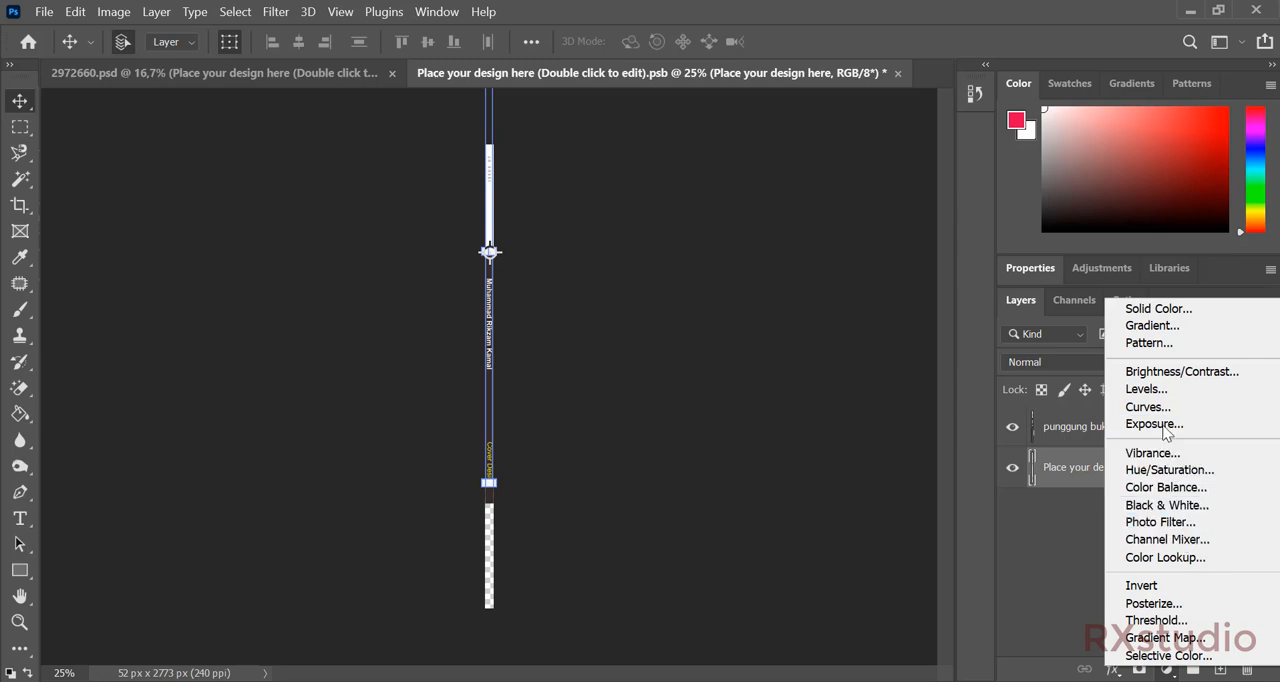
{"action": "left_click", "coordinate": [1170, 316]}
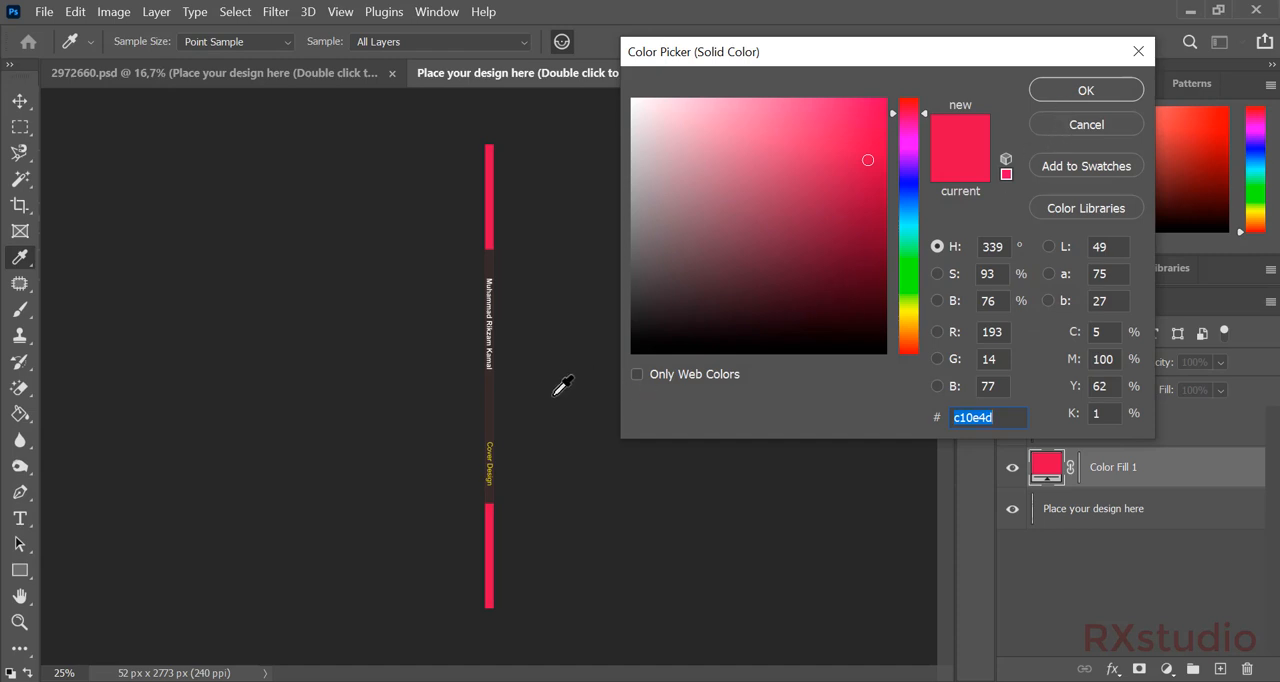
{"action": "left_click", "coordinate": [491, 398]}
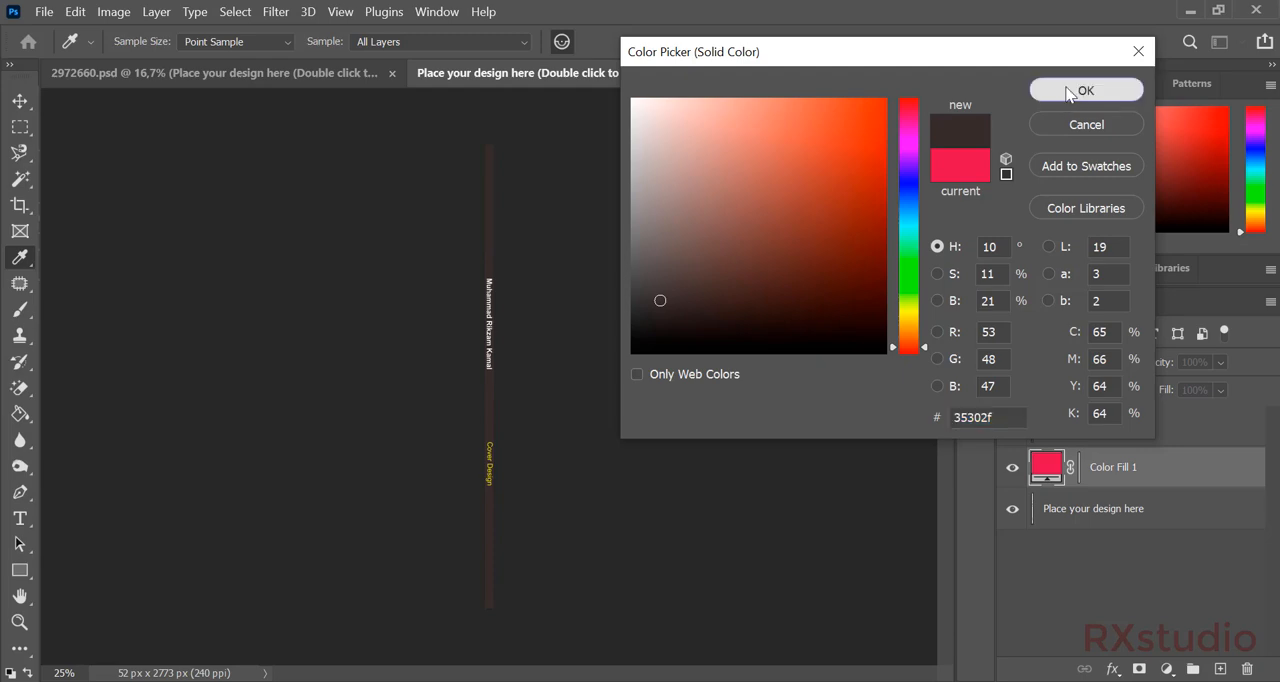
{"action": "left_click", "coordinate": [1070, 91]}
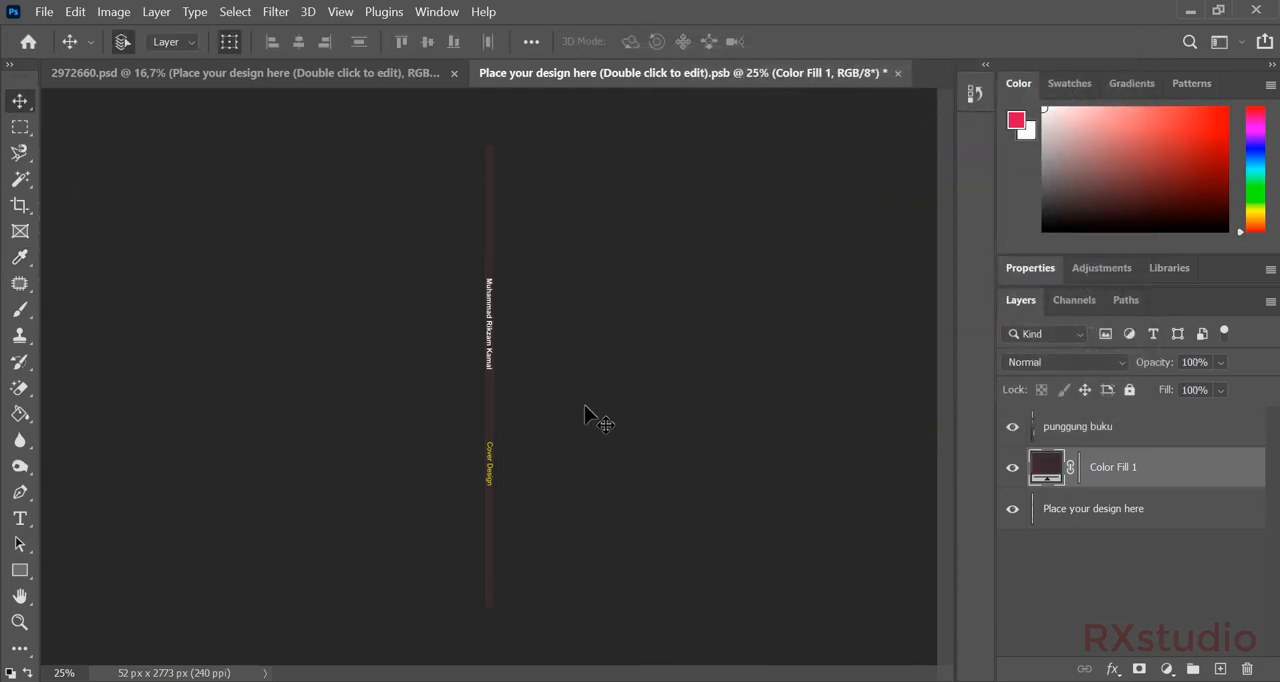
{"action": "key", "text": "ctrl+s"}
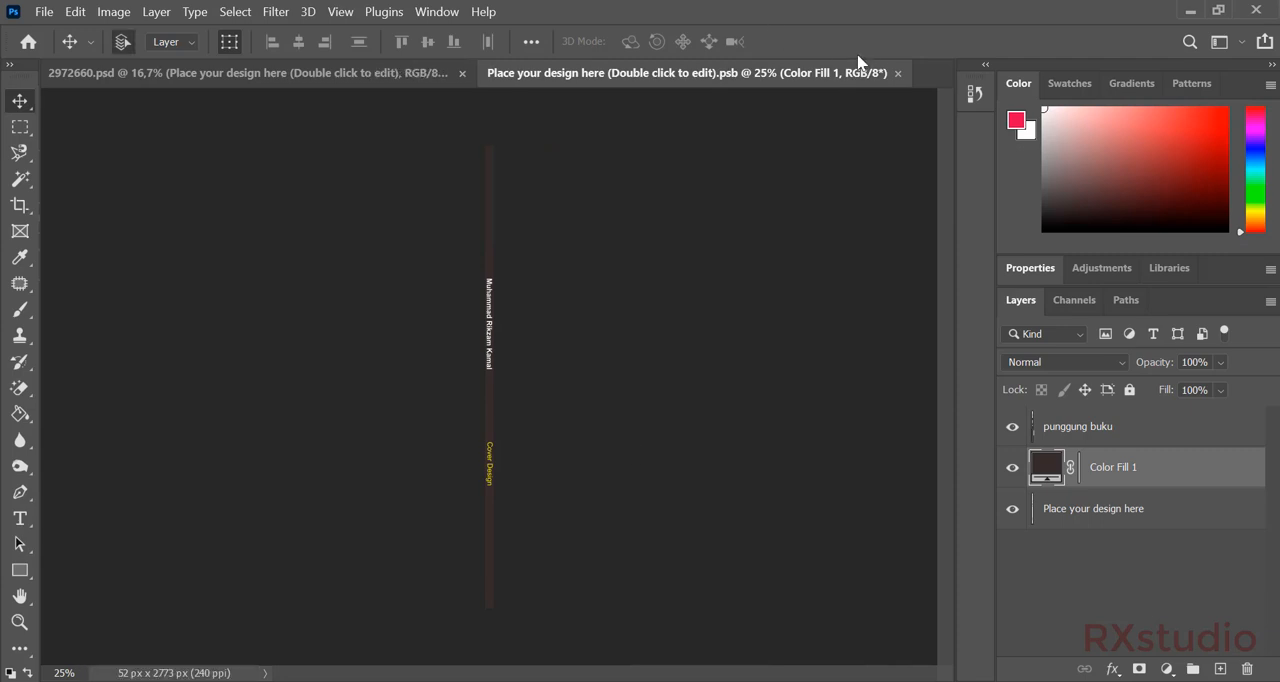
{"action": "left_click", "coordinate": [898, 73]}
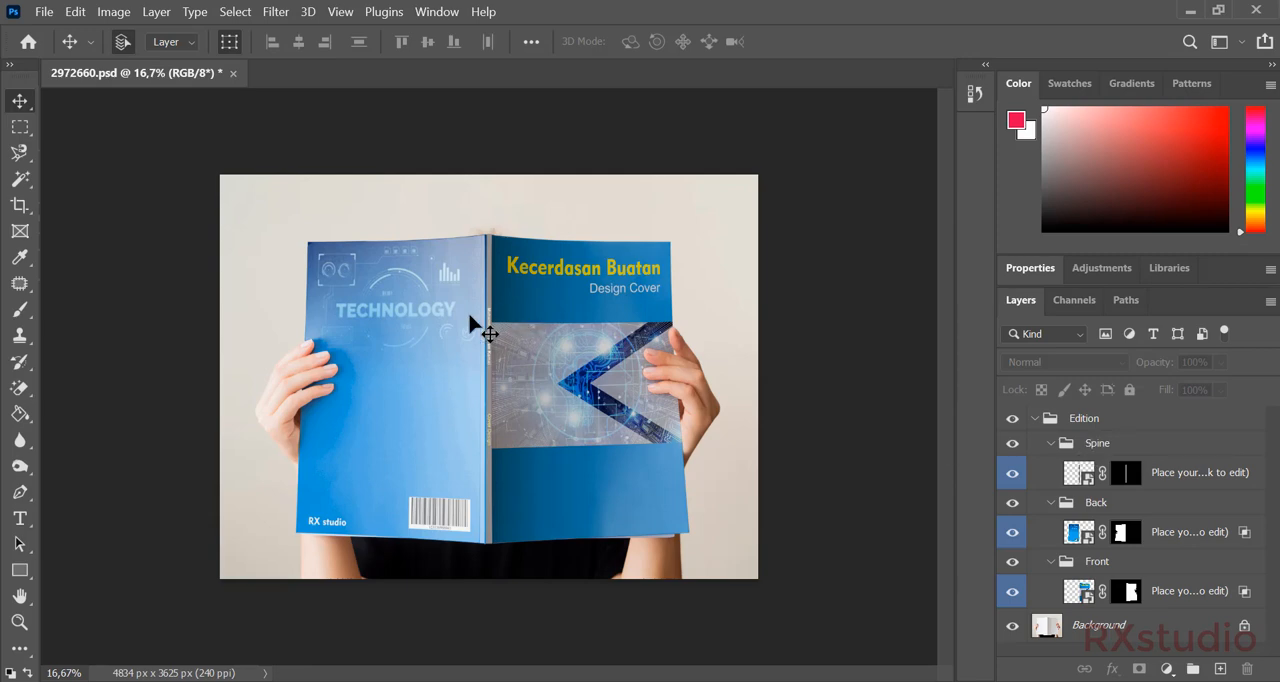
Reopen the Spine smart object and add a Levels adjustment above the spine image with black input 15 and midtones 0,83.
{"action": "double_click", "coordinate": [1080, 474]}
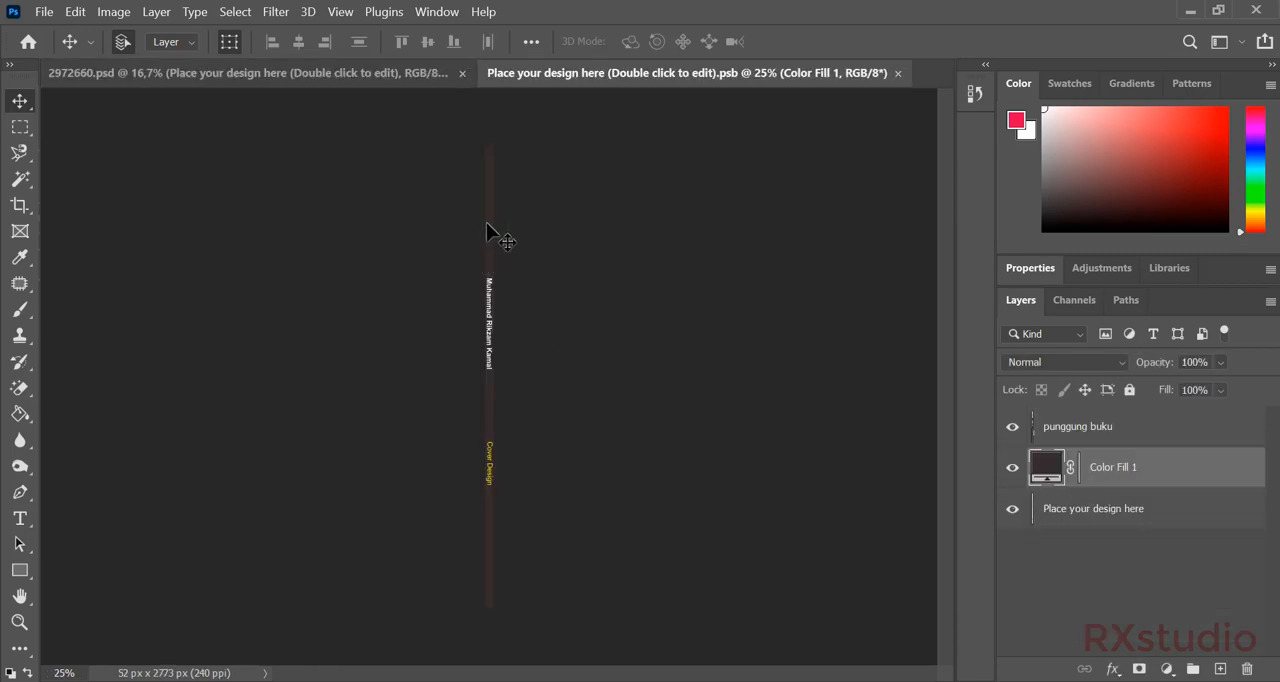
{"action": "left_click", "coordinate": [1088, 436]}
{"action": "left_click", "coordinate": [1167, 669]}
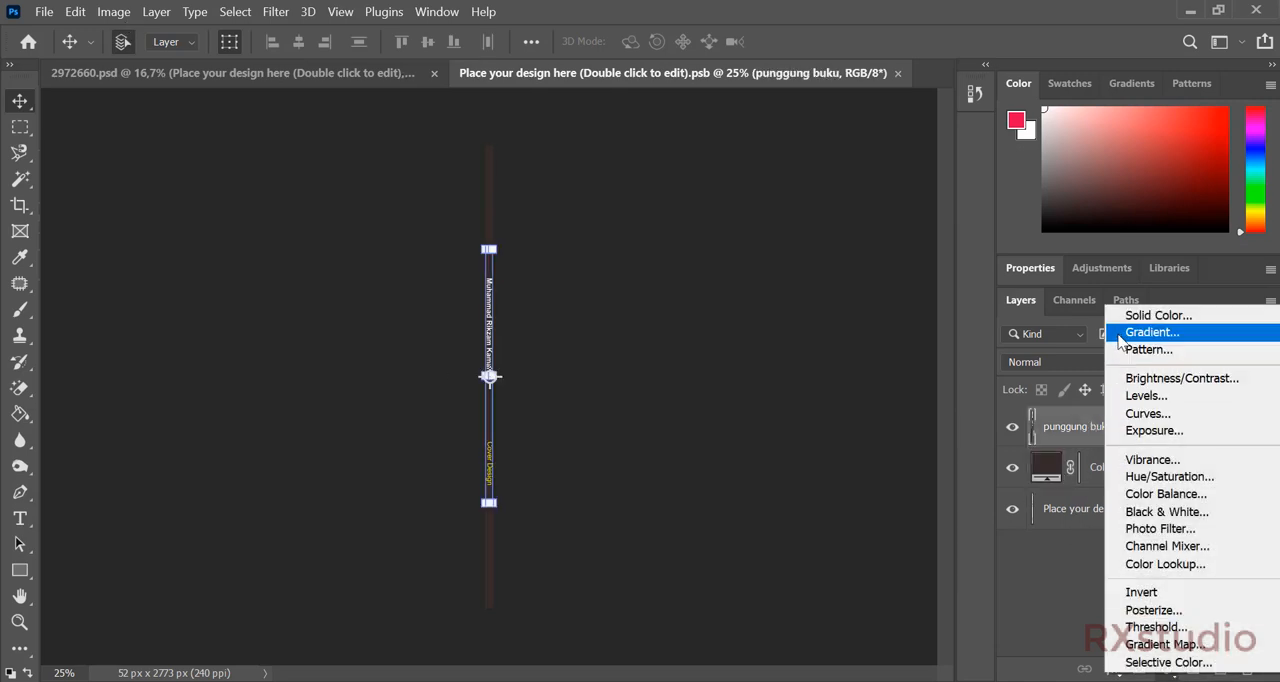
{"action": "left_click", "coordinate": [1154, 398]}
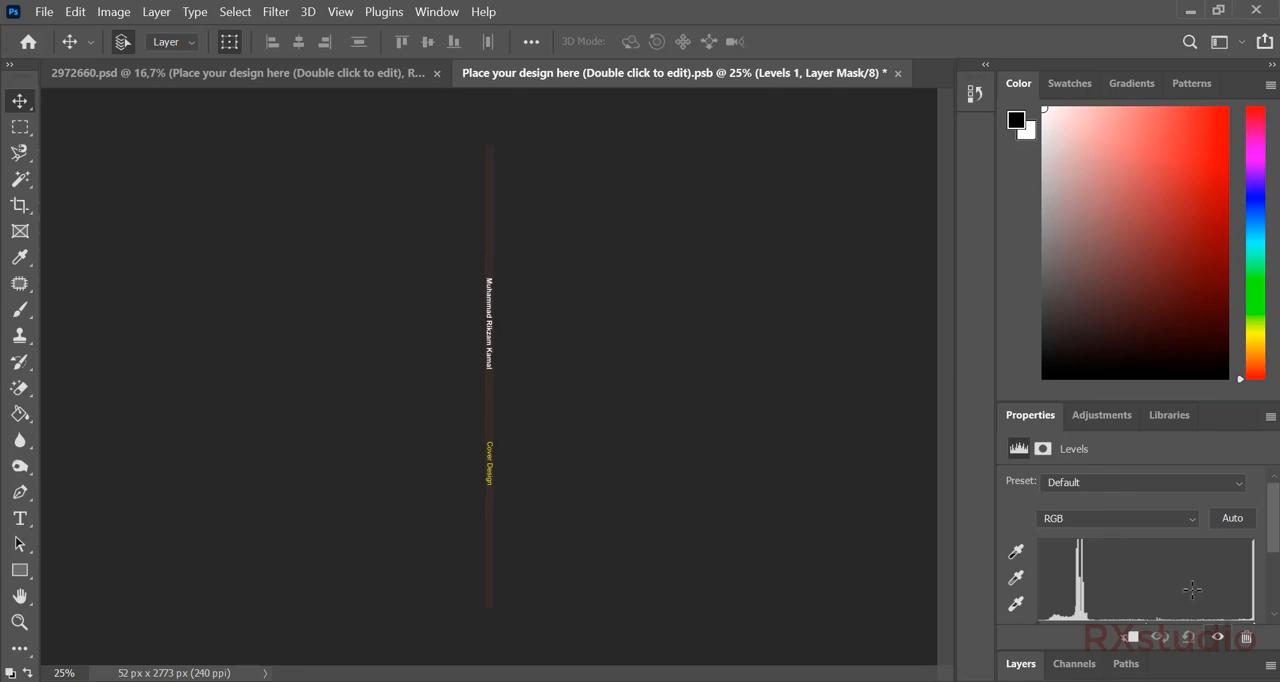
{"action": "scroll", "coordinate": [1192, 589], "scroll_direction": "down", "scroll_amount": 1}
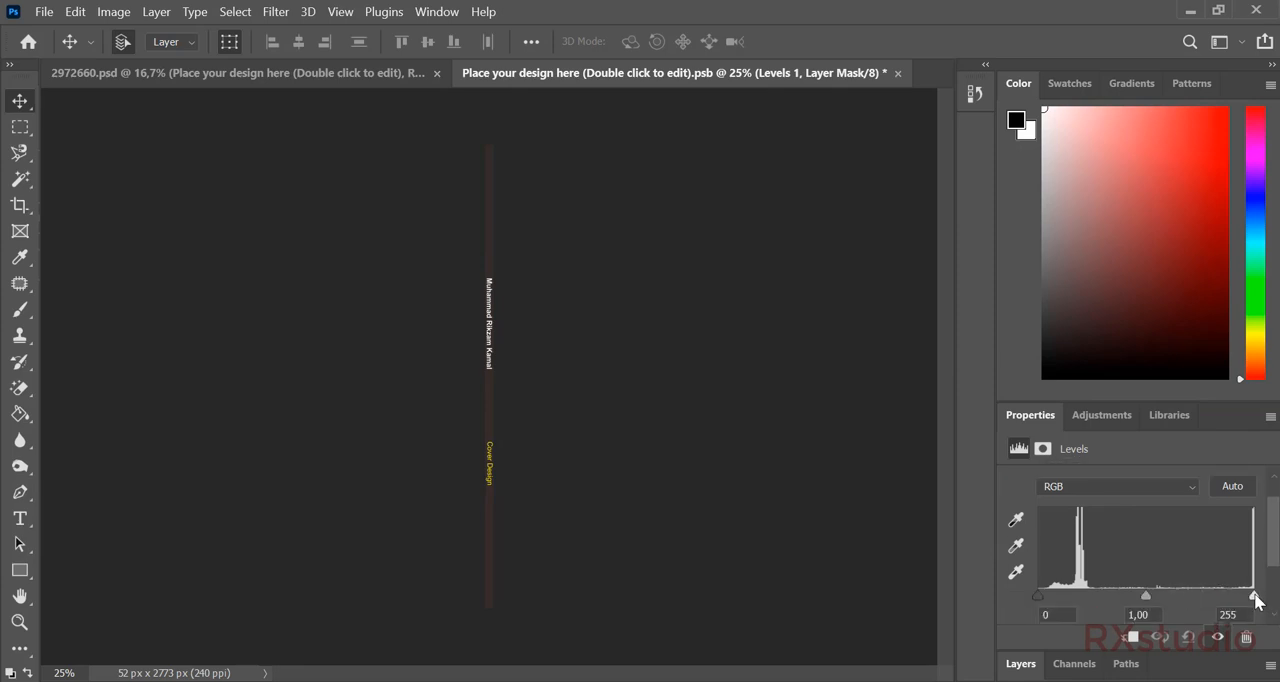
{"action": "mouse_move", "coordinate": [1256, 598]}
{"action": "left_mouse_down"}
{"action": "mouse_move", "coordinate": [1216, 600]}
{"action": "mouse_move", "coordinate": [1258, 600]}
{"action": "left_mouse_up"}
{"action": "mouse_move", "coordinate": [1144, 597]}
{"action": "left_mouse_down"}
{"action": "mouse_move", "coordinate": [1174, 599]}
{"action": "mouse_move", "coordinate": [1158, 597]}
{"action": "left_mouse_up"}
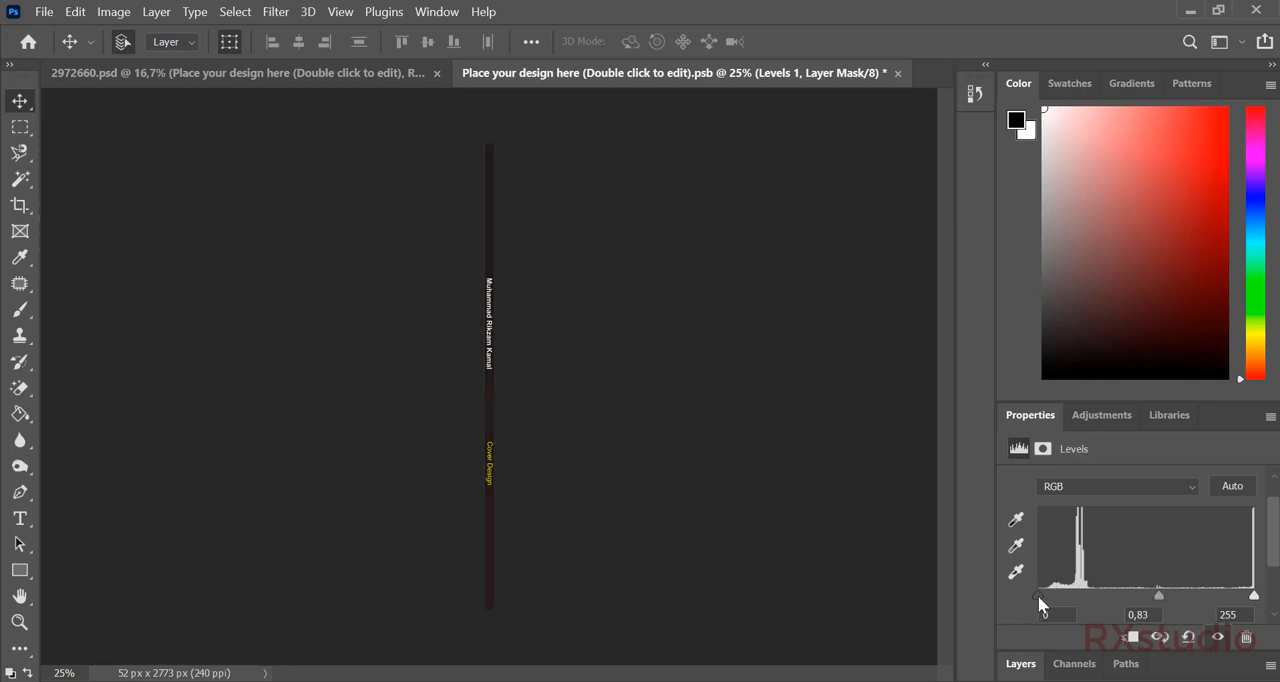
{"action": "left_click_drag", "start_coordinate": [1038, 596], "coordinate": [1048, 597]}
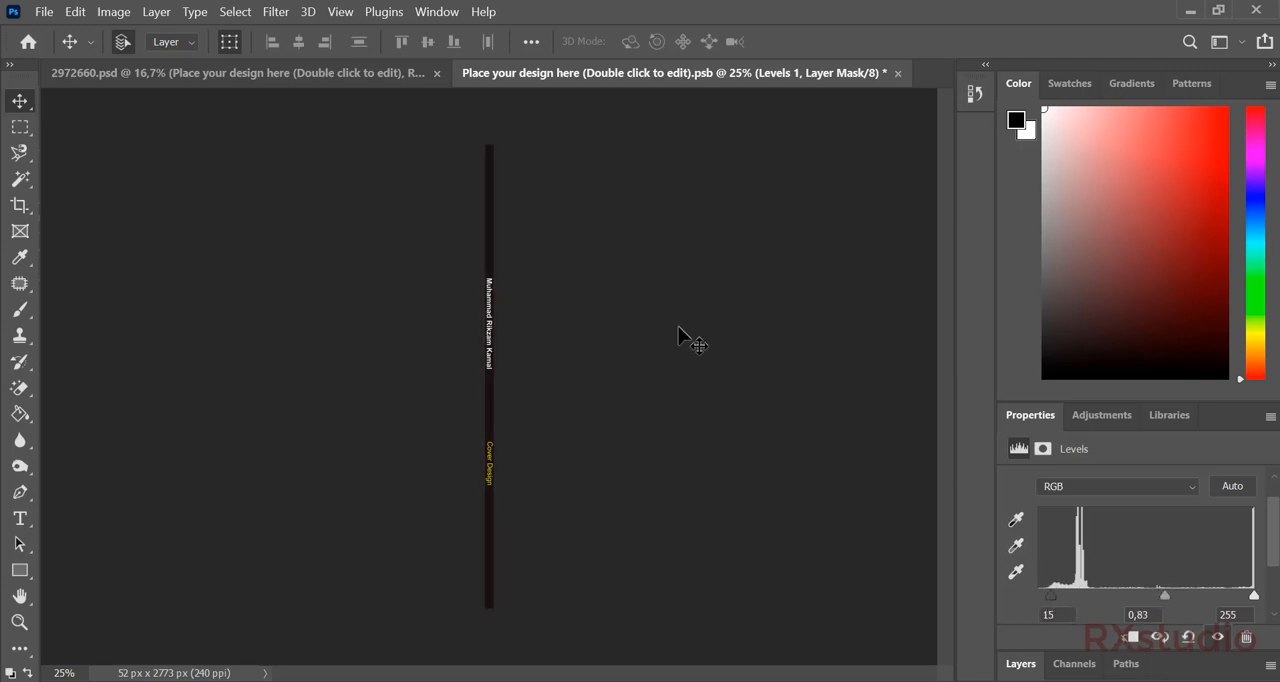
Save and close the spine smart object to update the mockup, and deselect its layer.
{"action": "key", "text": "ctrl+s"}
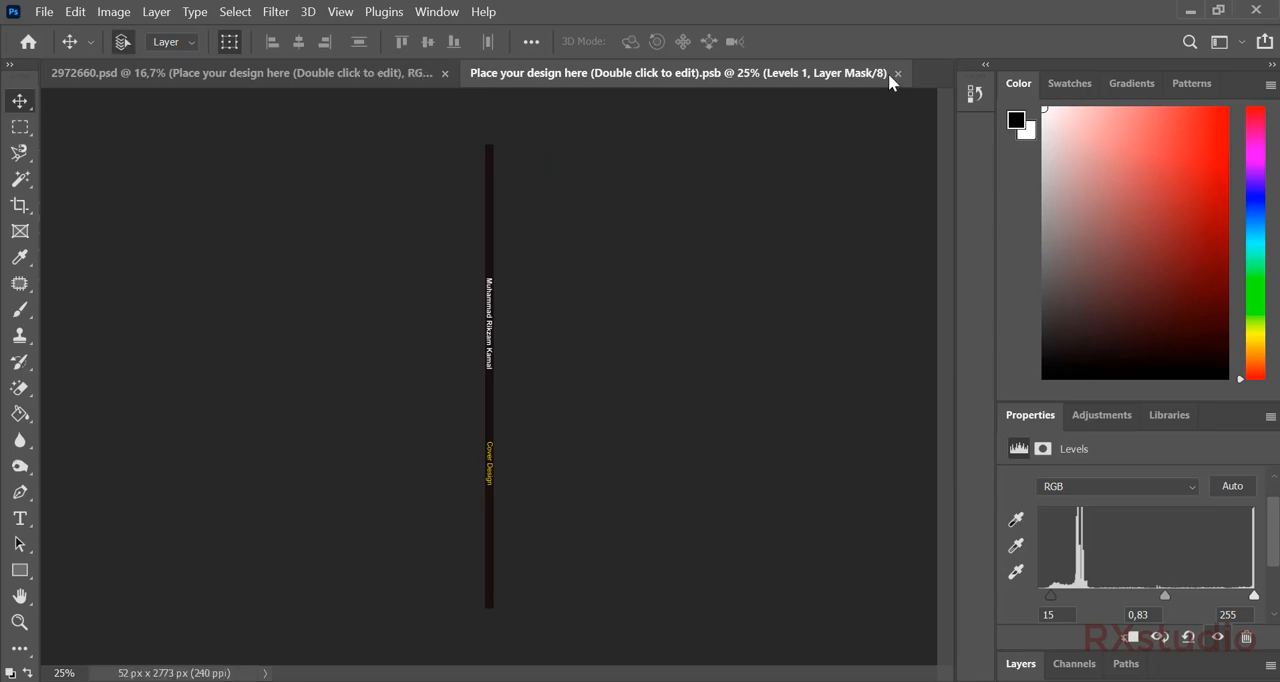
{"action": "left_click", "coordinate": [897, 73]}
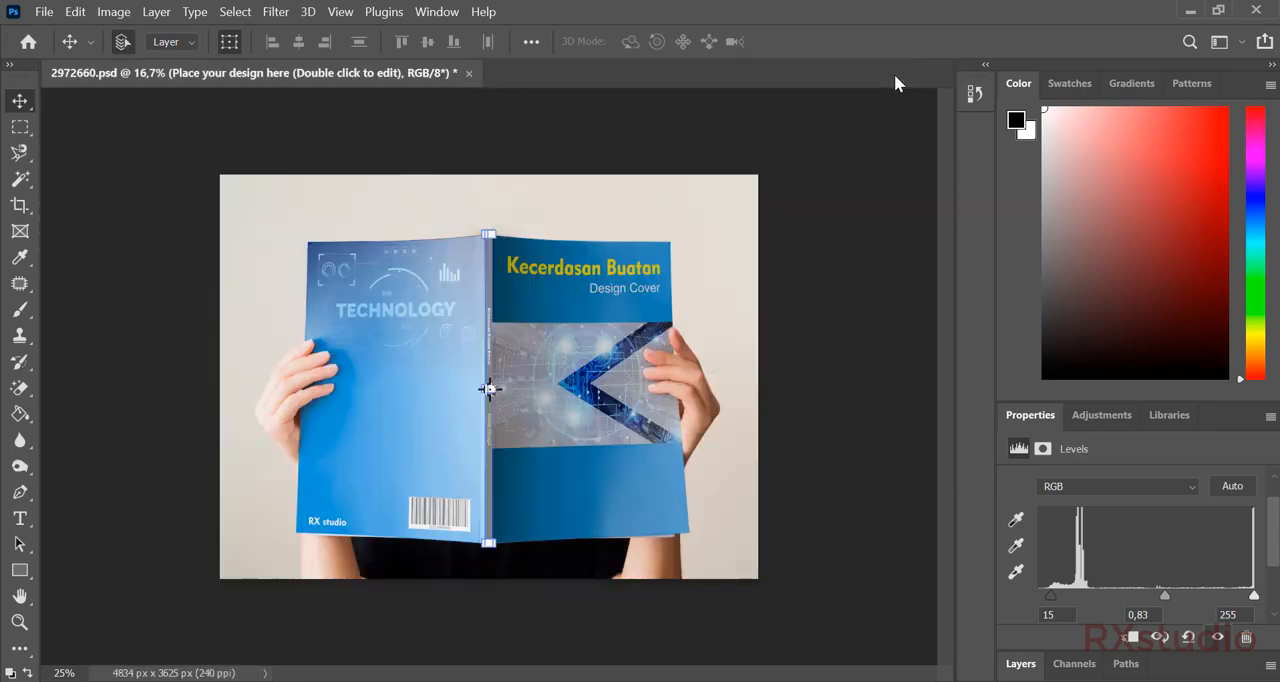
{"action": "left_click", "coordinate": [811, 260]}
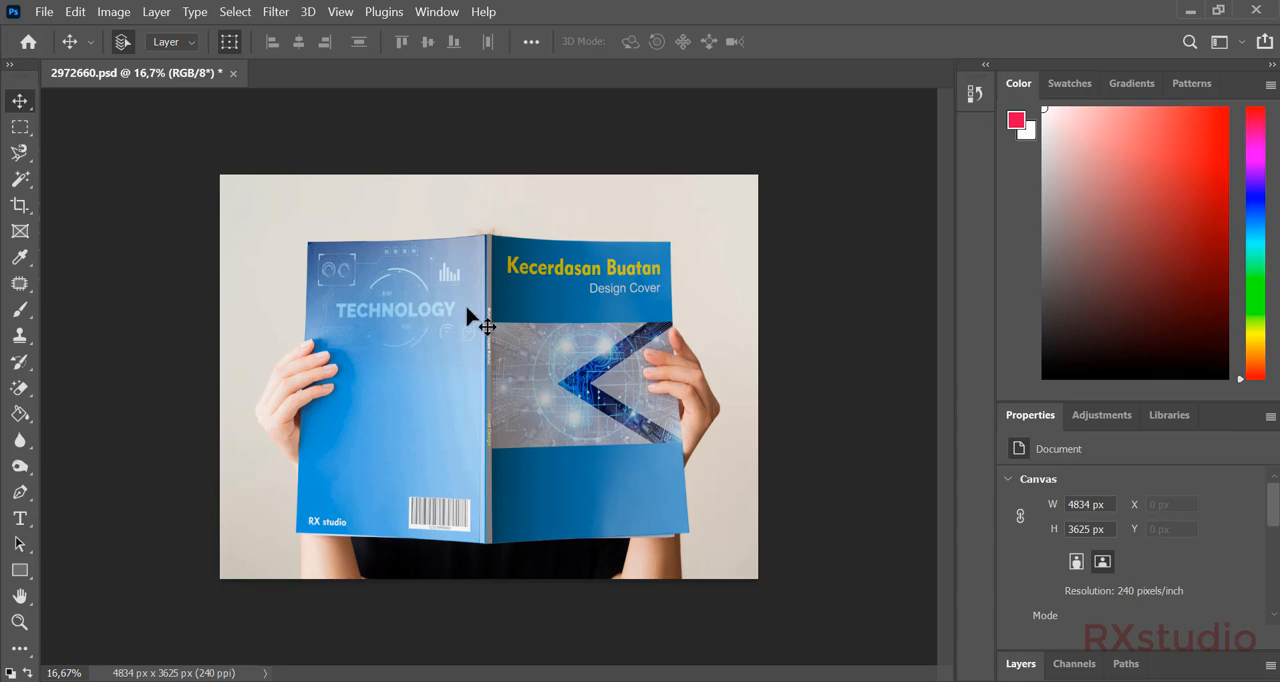
Start saving the mockup under a new name on the computer, in the cover folder inside Desgraf genap 20 21.
{"action": "left_click", "coordinate": [44, 11]}
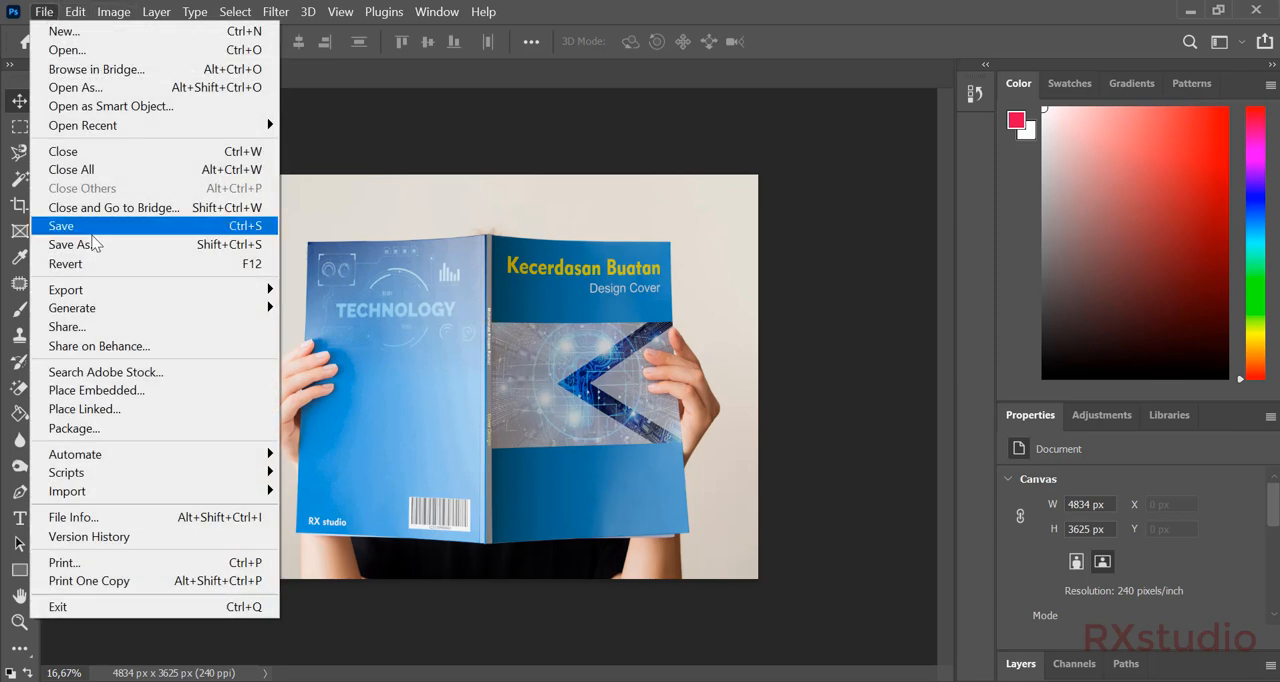
{"action": "left_click", "coordinate": [60, 245]}
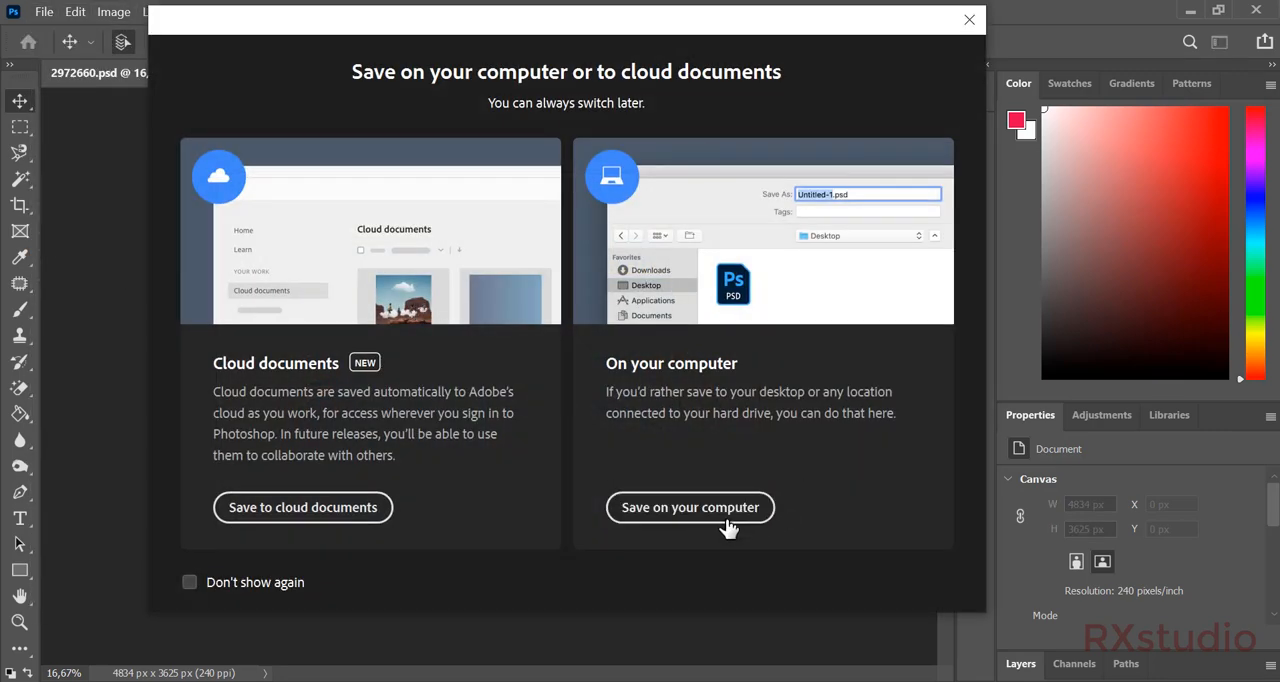
{"action": "left_click", "coordinate": [726, 519]}
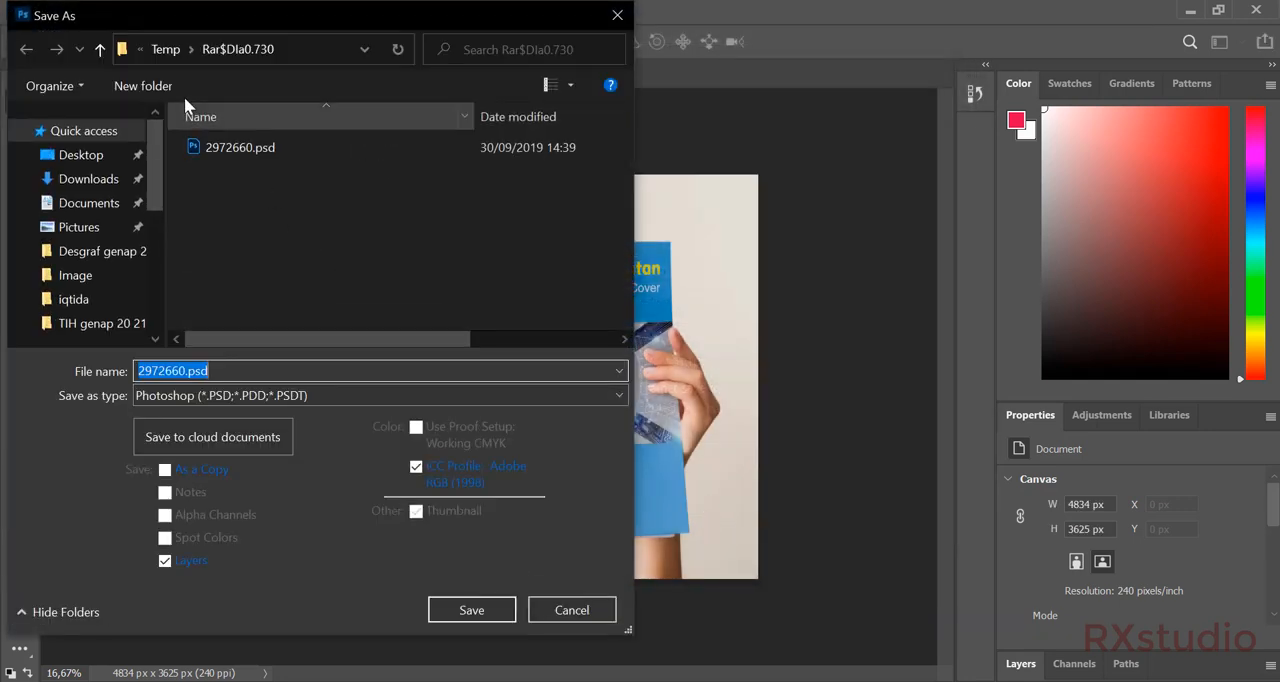
{"action": "left_click", "coordinate": [80, 251]}
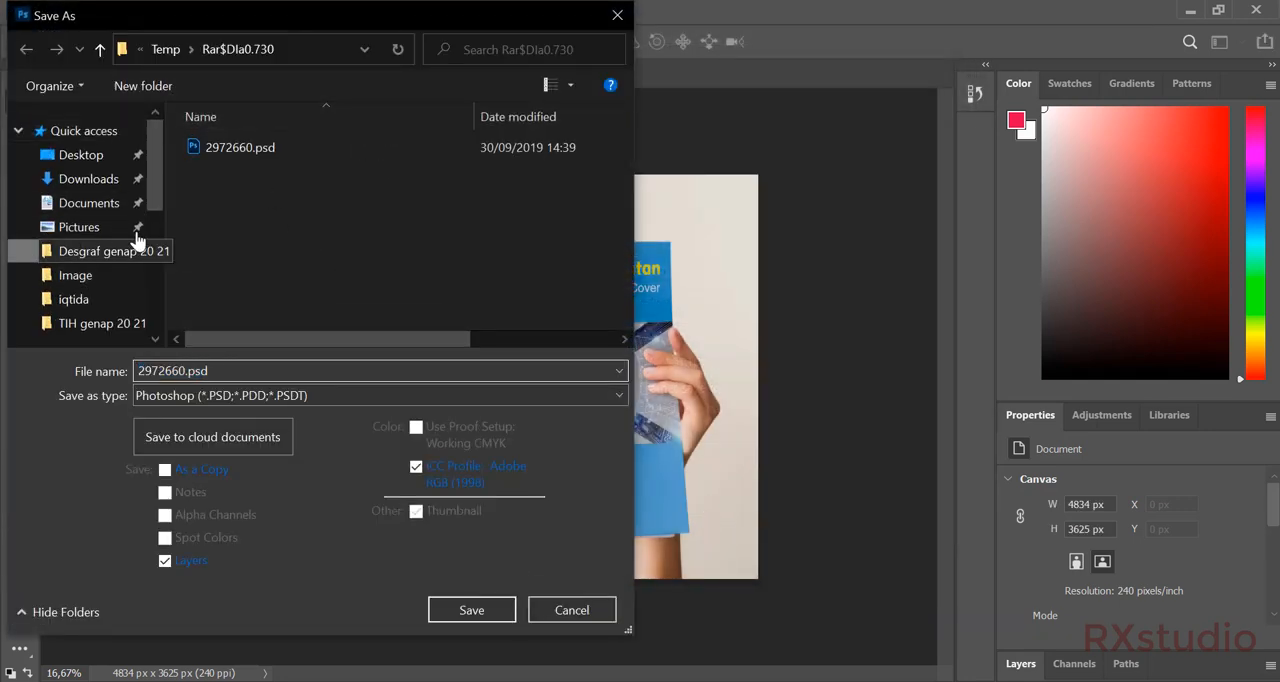
{"action": "left_click", "coordinate": [228, 148]}
{"action": "double_click", "coordinate": [228, 148]}
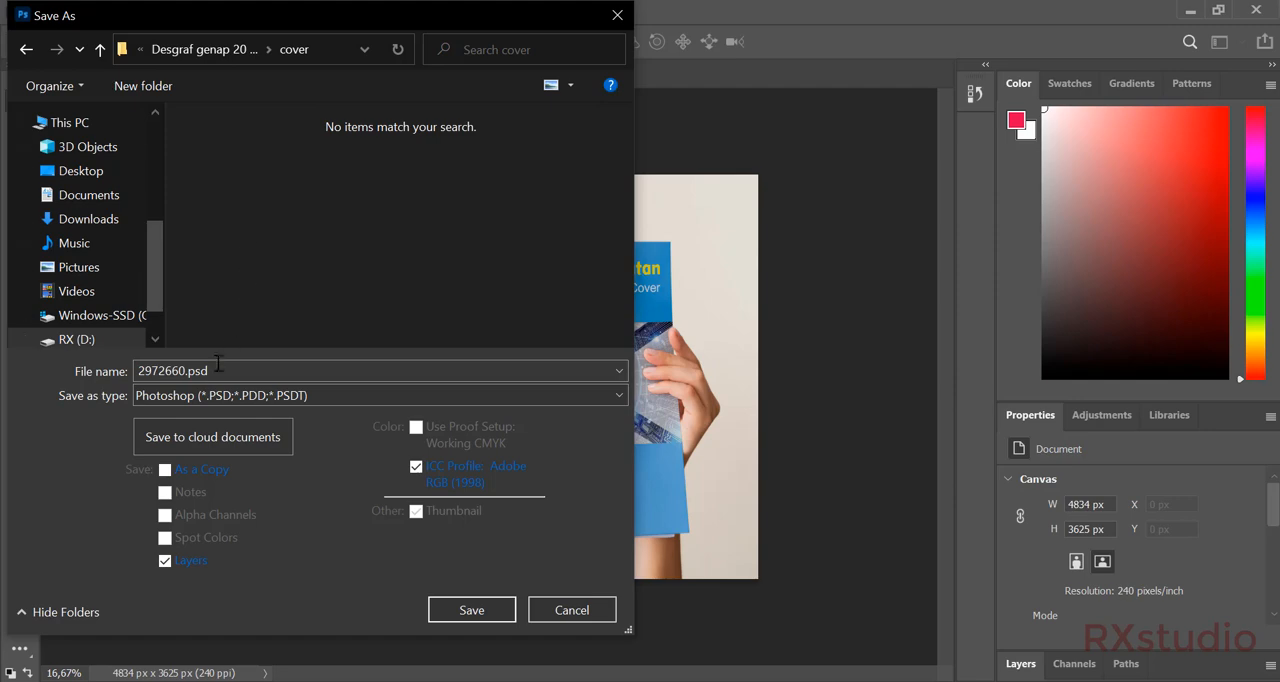
{"action": "left_click", "coordinate": [221, 398]}
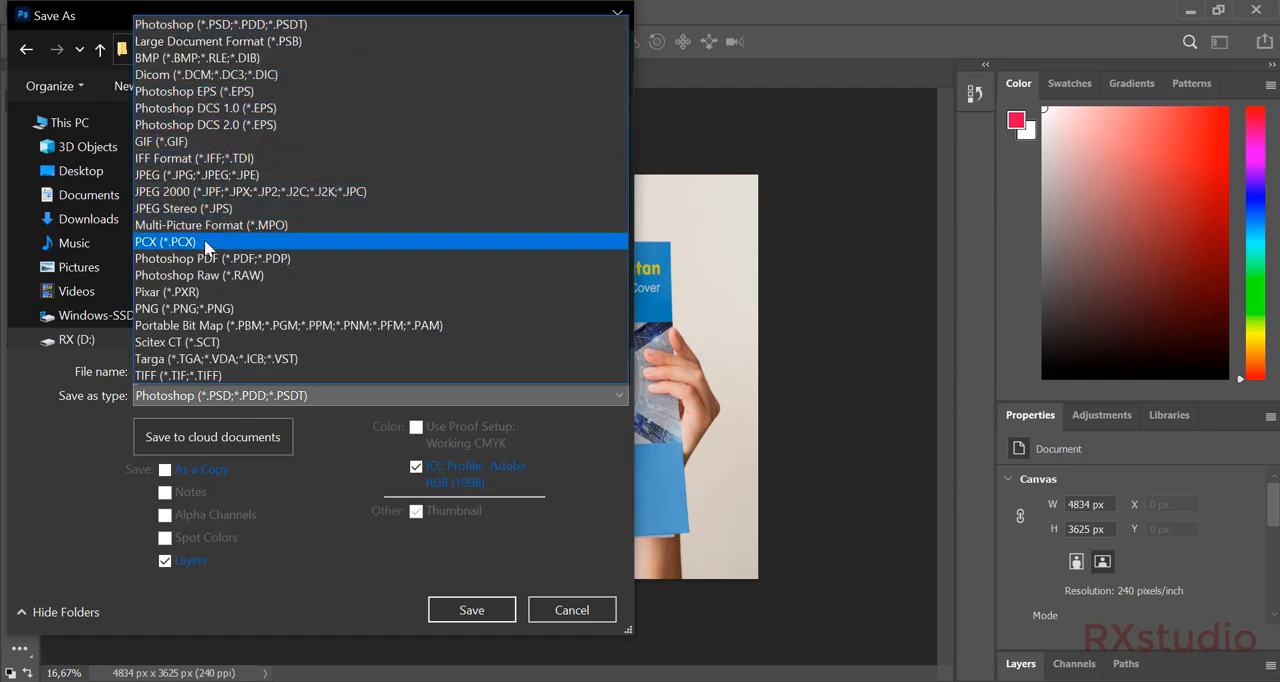
{"action": "left_click", "coordinate": [168, 176]}
{"action": "left_click", "coordinate": [189, 371]}
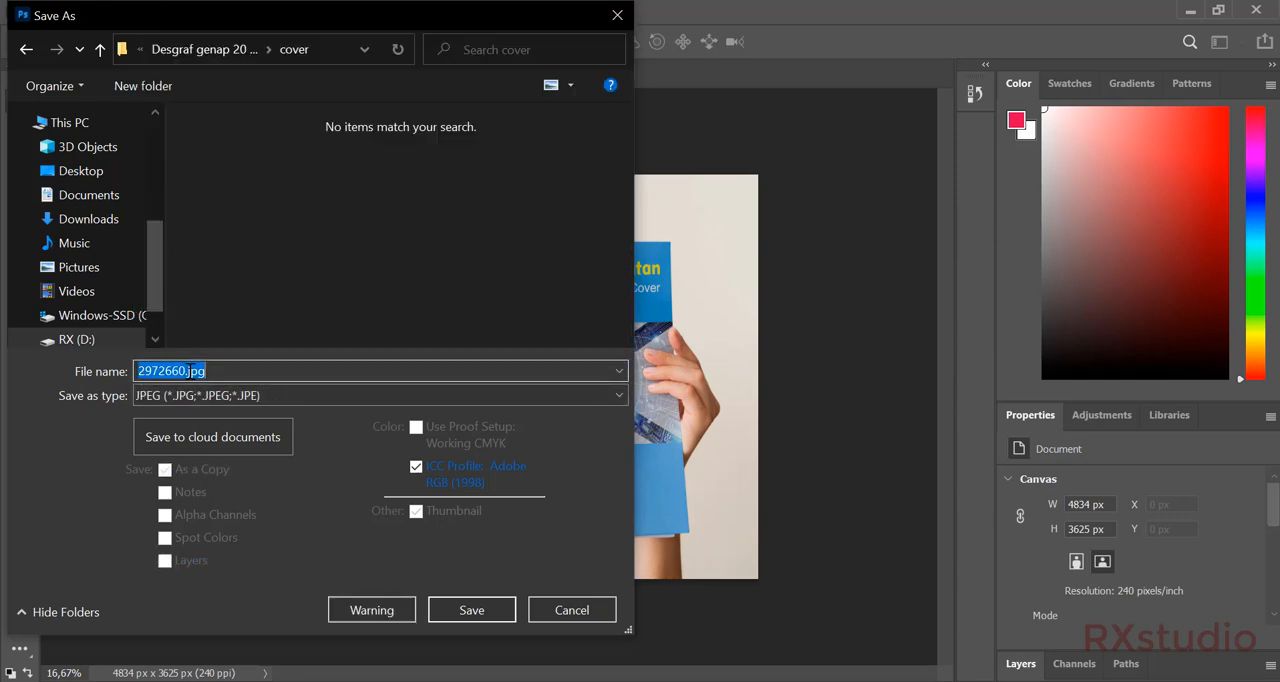
Save the mockup in PNG format as mockup-desain cover.png in the cover folder, accepting the PNG options.
{"action": "left_click", "coordinate": [200, 395]}
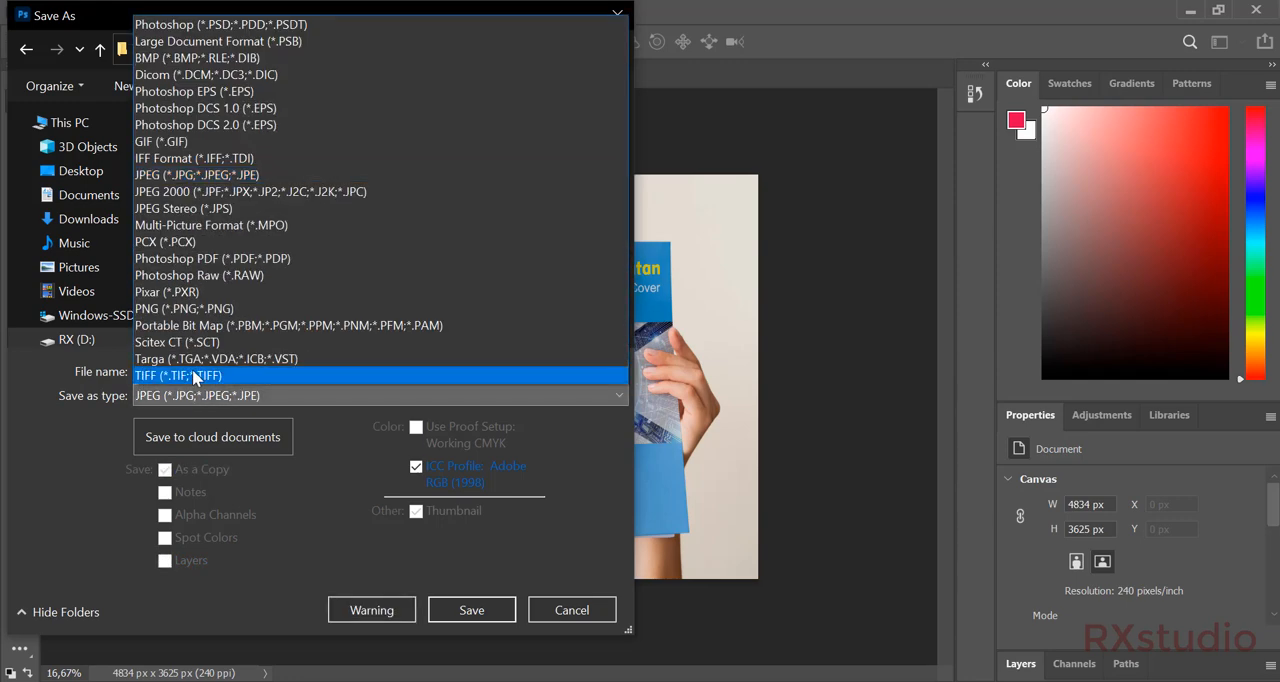
{"action": "left_click", "coordinate": [207, 309]}
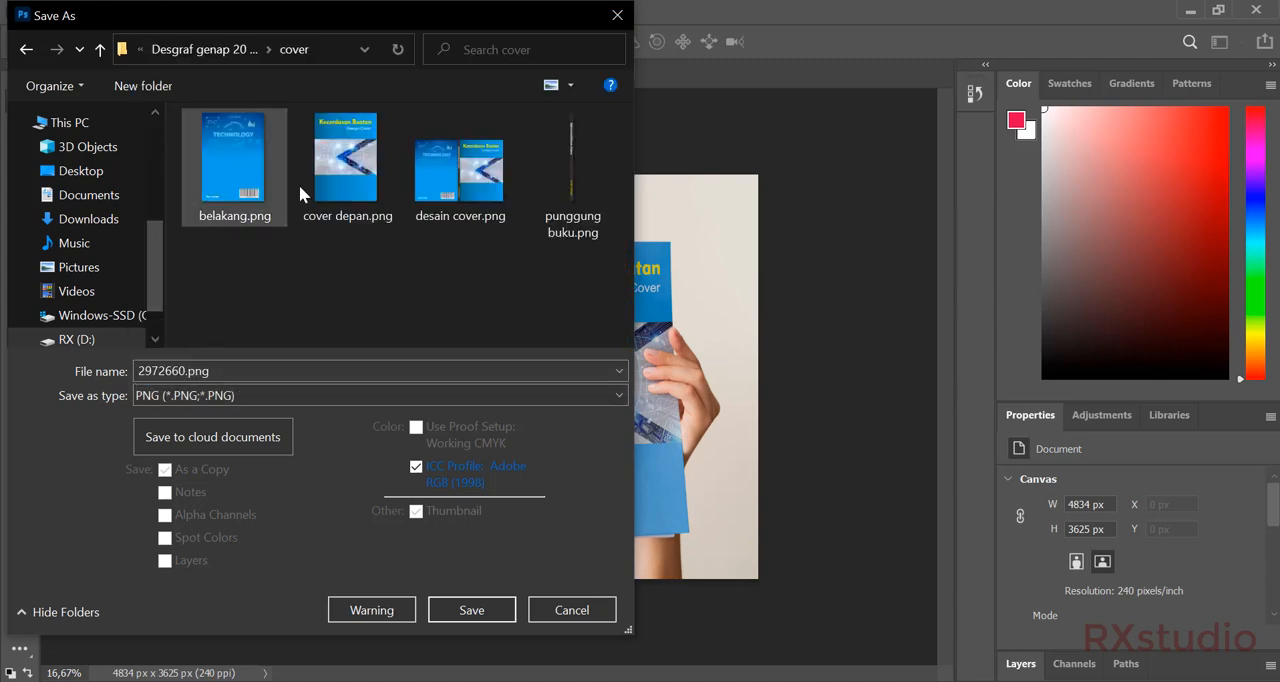
{"action": "left_click", "coordinate": [420, 228]}
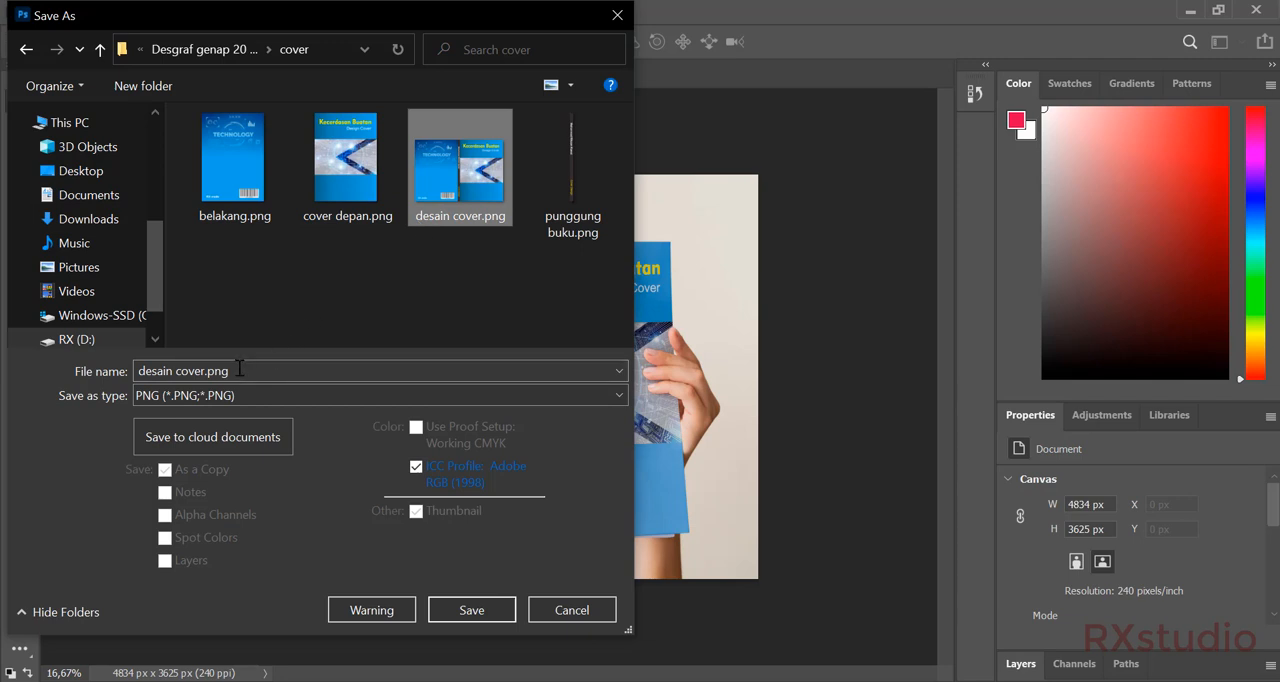
{"action": "triple_click", "coordinate": [201, 372]}
{"action": "left_click", "coordinate": [139, 371]}
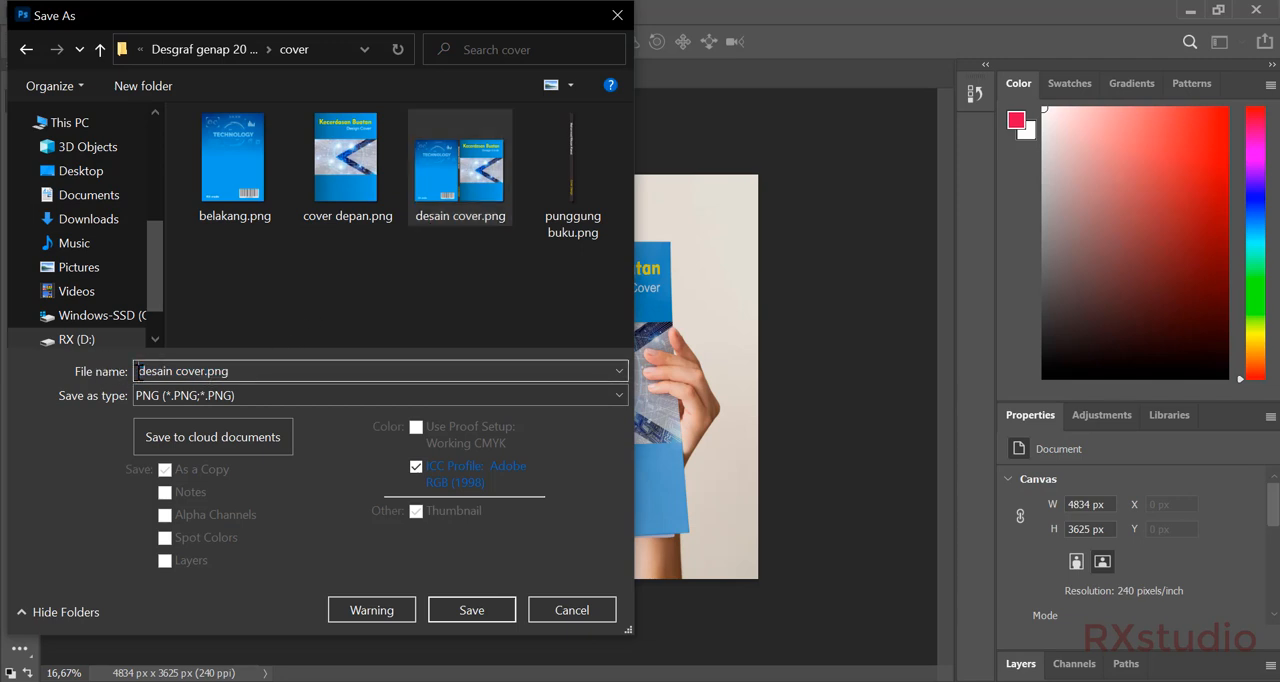
{"action": "type", "text": "moc"}
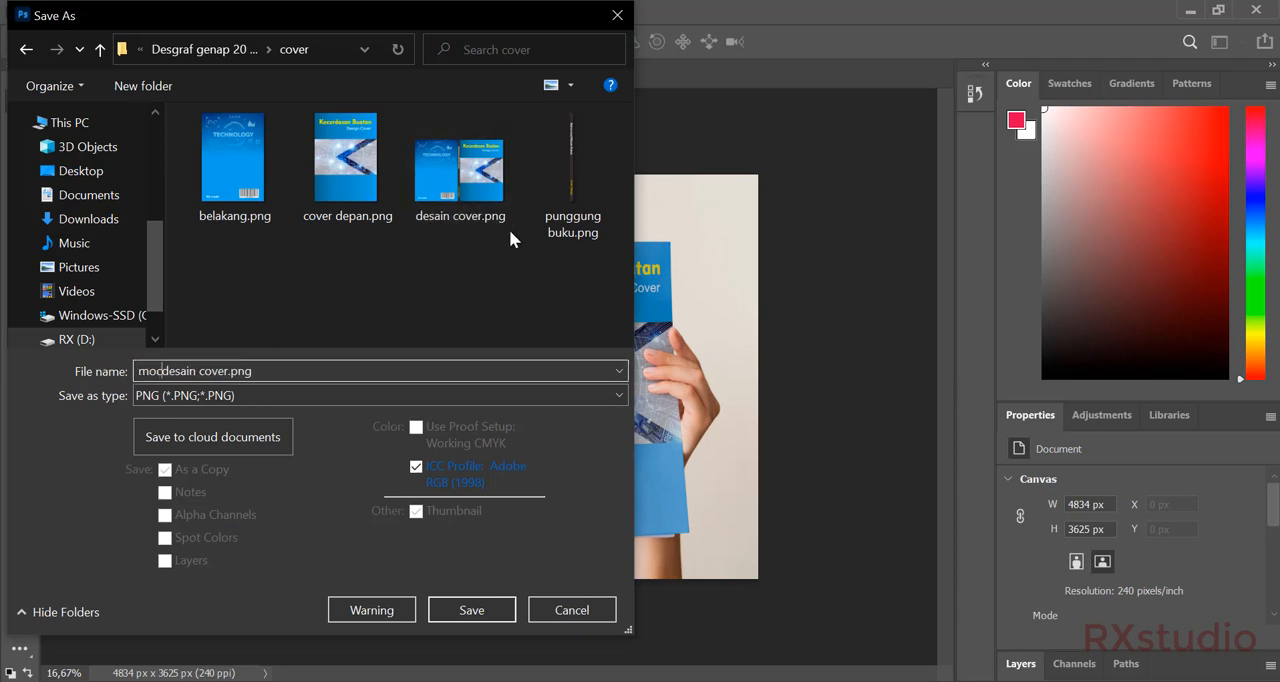
{"action": "type", "text": "kup-"}
{"action": "key", "text": "Return"}
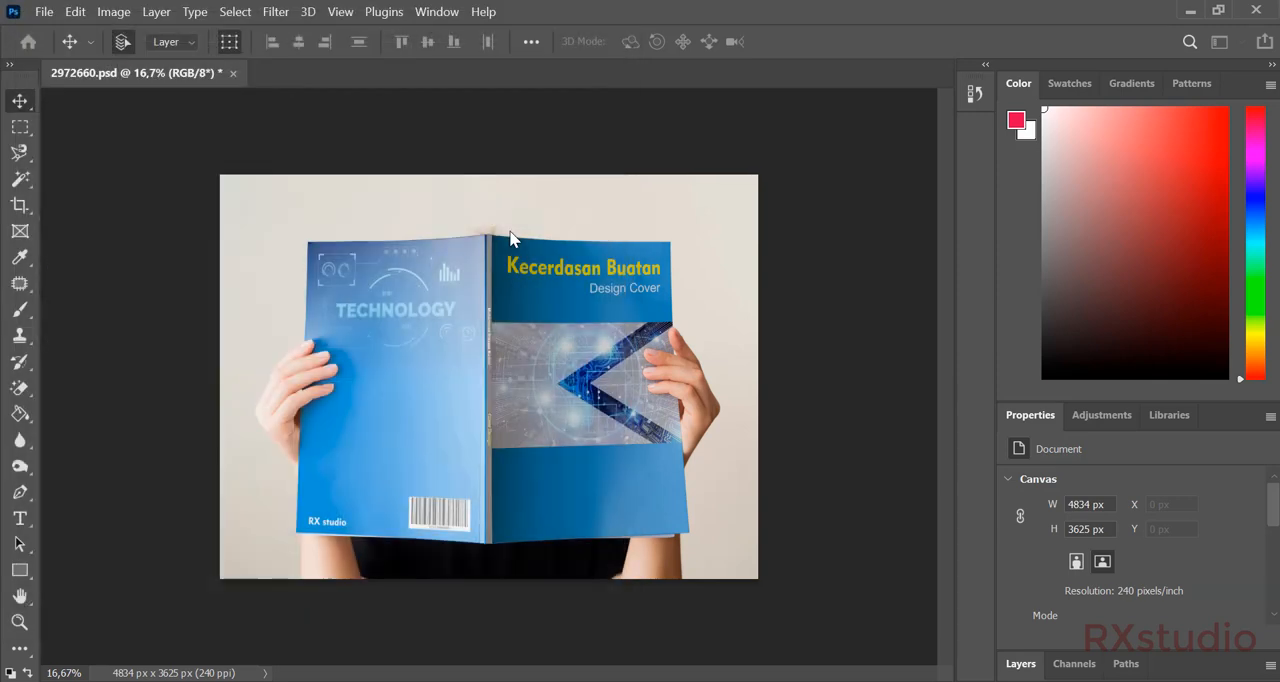
{"action": "left_click", "coordinate": [740, 199]}
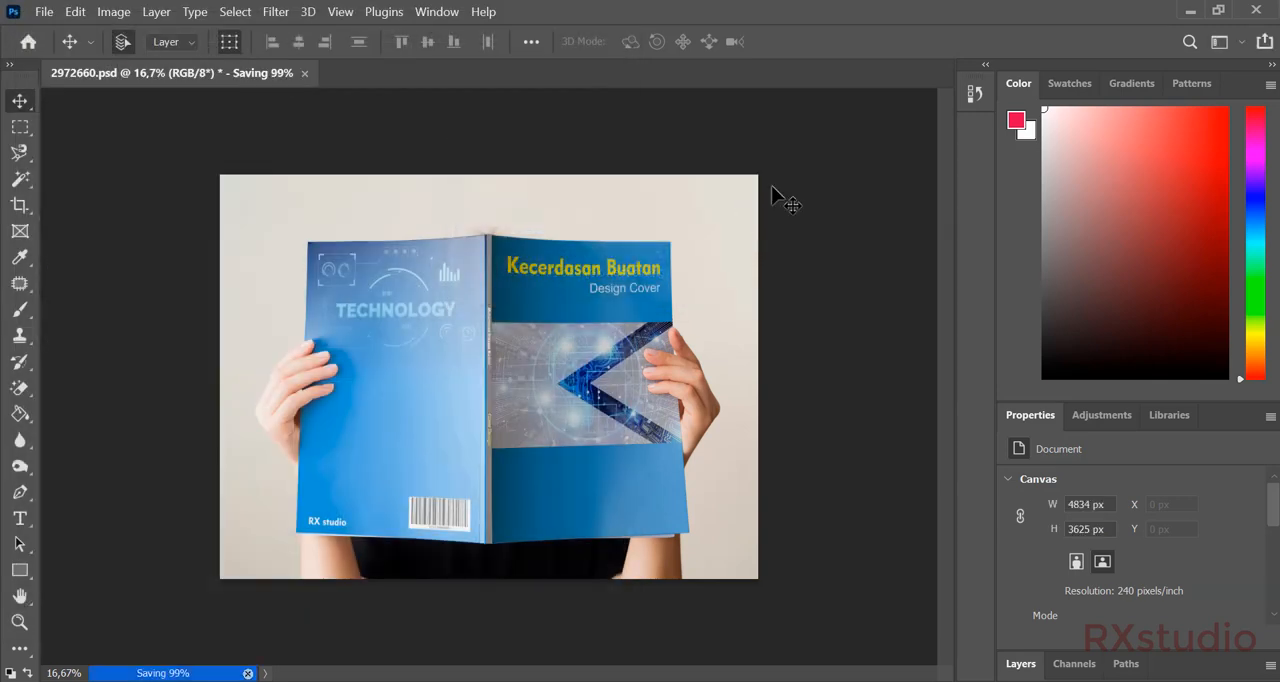
Minimize Photoshop and open mockup-desain cover.png from the cover folder in File Explorer with Photos.
{"action": "left_click", "coordinate": [1192, 9]}
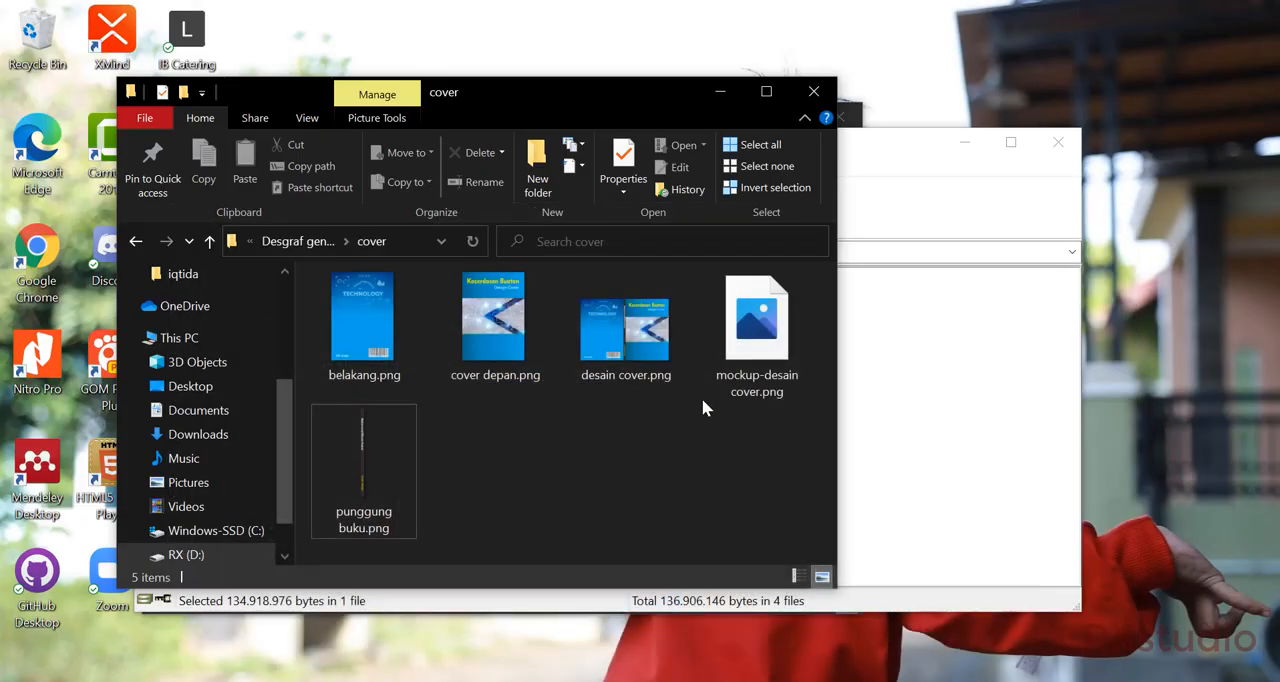
{"action": "left_click", "coordinate": [752, 338]}
{"action": "double_click", "coordinate": [752, 338]}
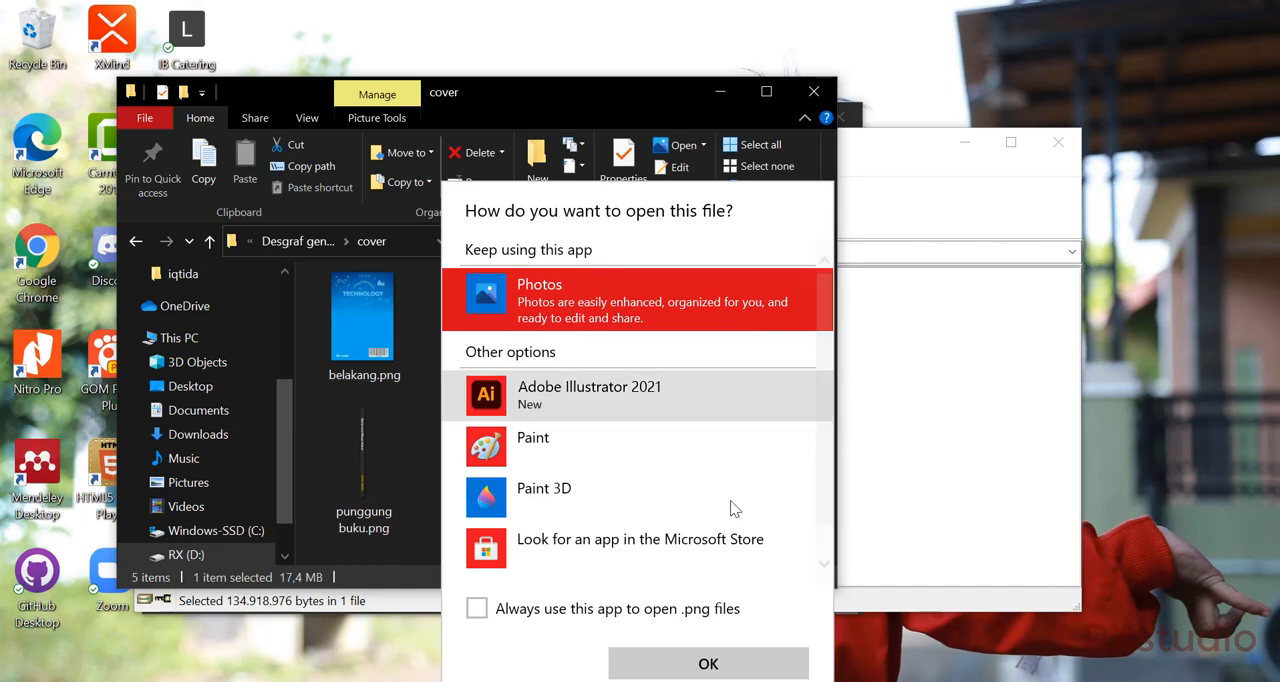
{"action": "left_click", "coordinate": [714, 660]}
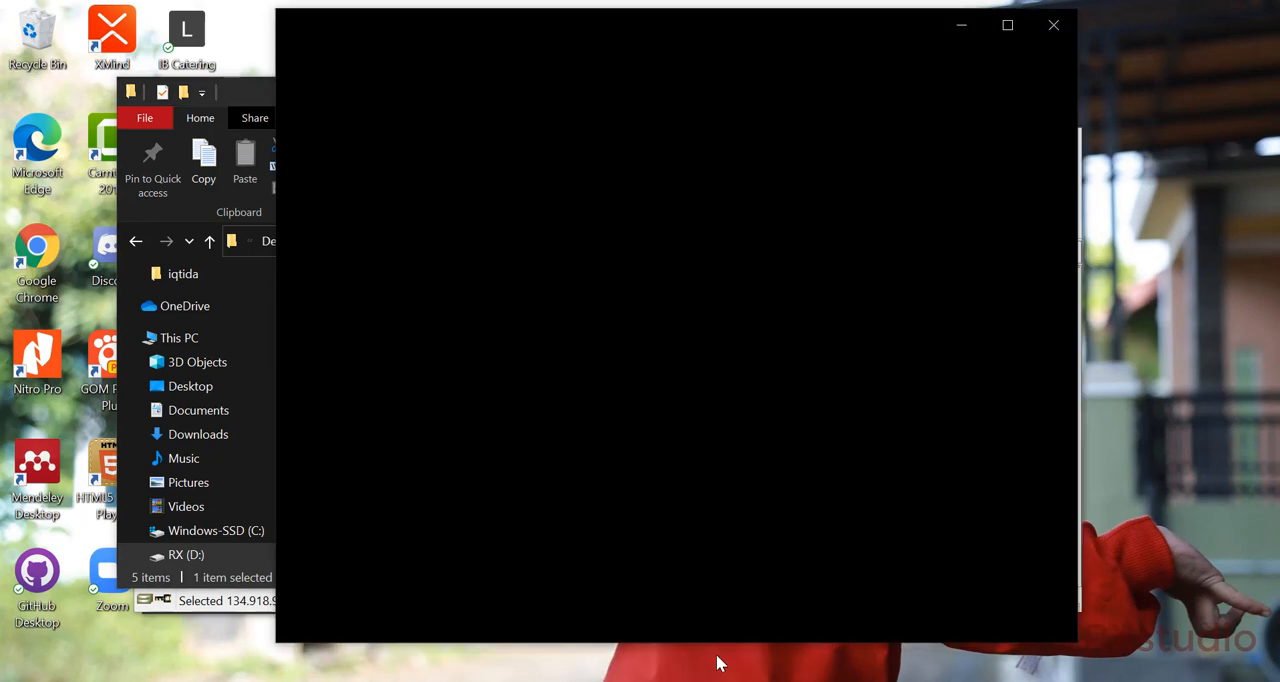